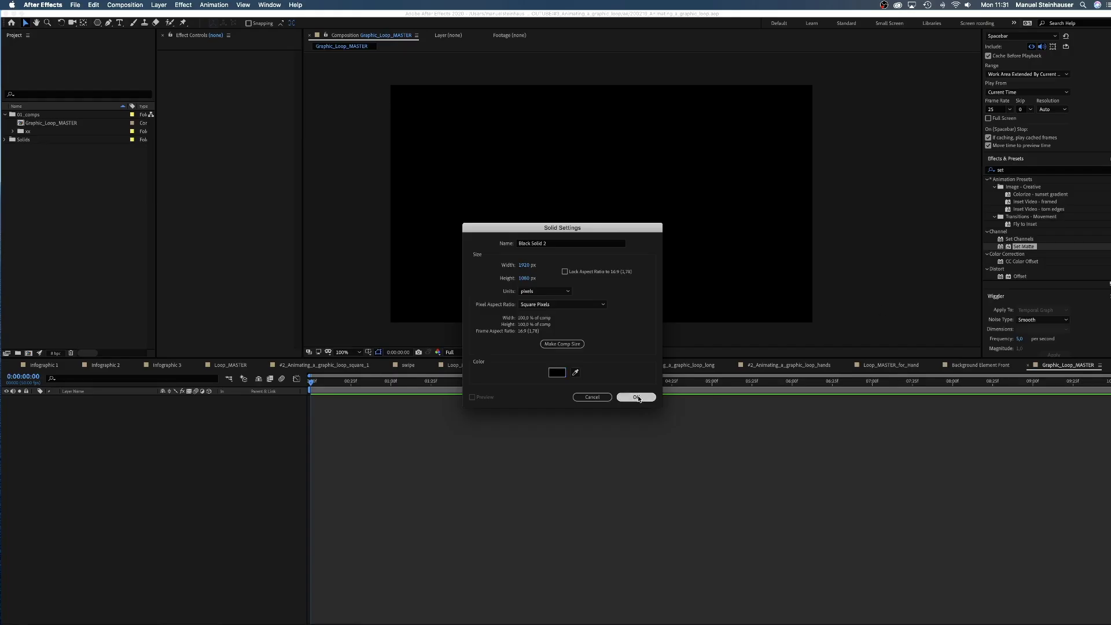
- Create a full-frame solid in Graphic_Loop_MASTER and apply the Gradient Ramp effect to it
left_click(637, 398)
left_click(1020, 170)
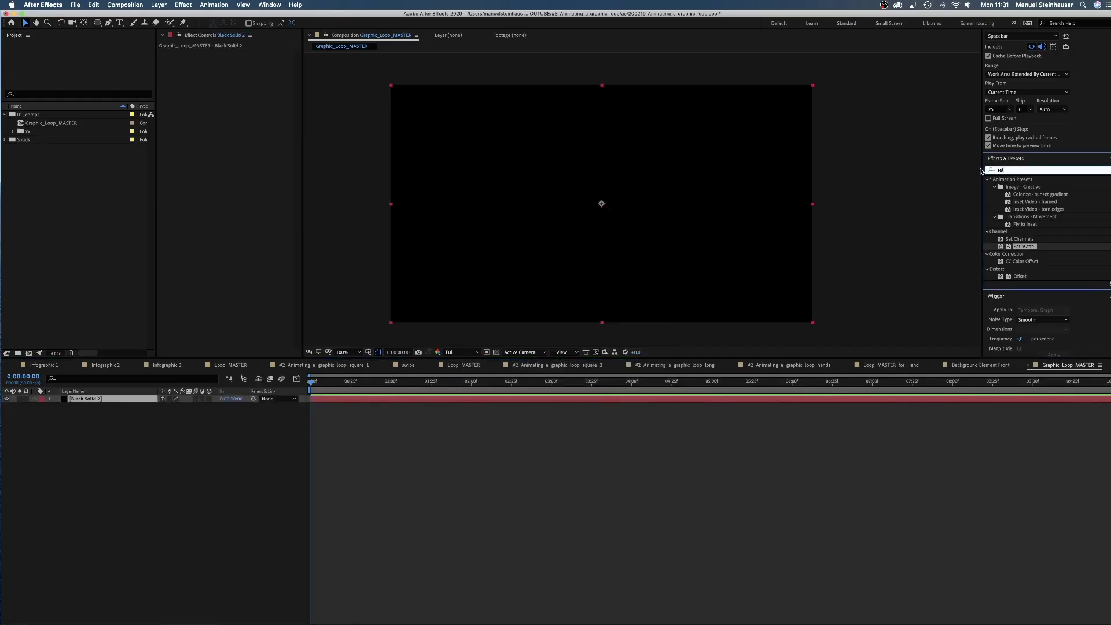
key("BackSpace")
key("BackSpace")
key("BackSpace")
type("gradient")
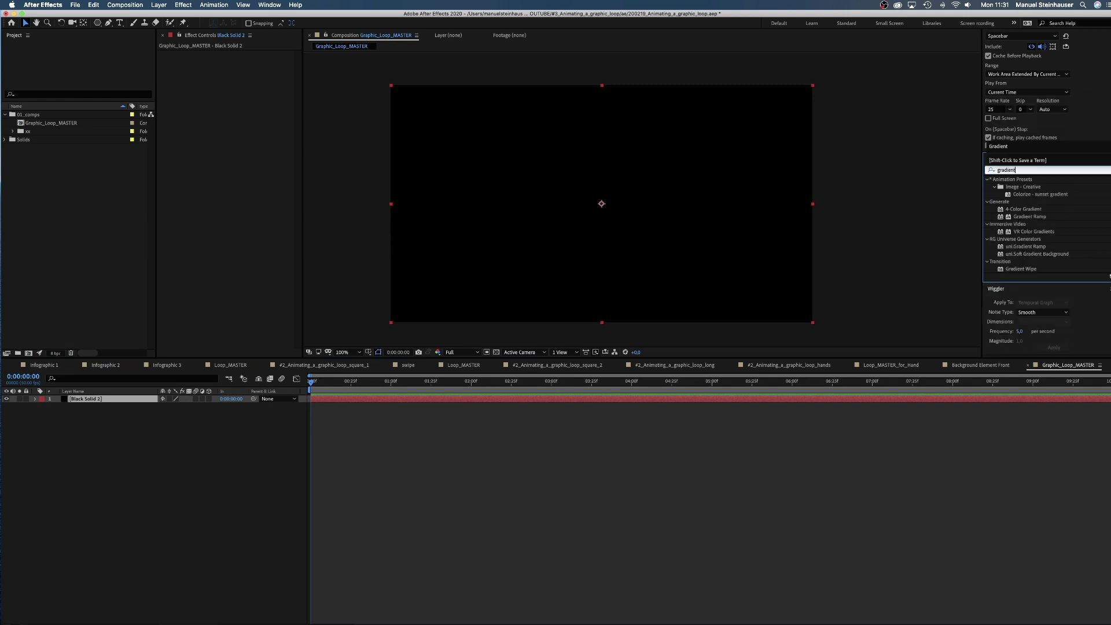
left_click_drag(1029, 216, 446, 293)
- Place the ramp start at the top-right corner and the ramp end at the bottom-left
left_click(241, 61)
left_click(832, 84)
left_click(241, 77)
left_click(379, 331)
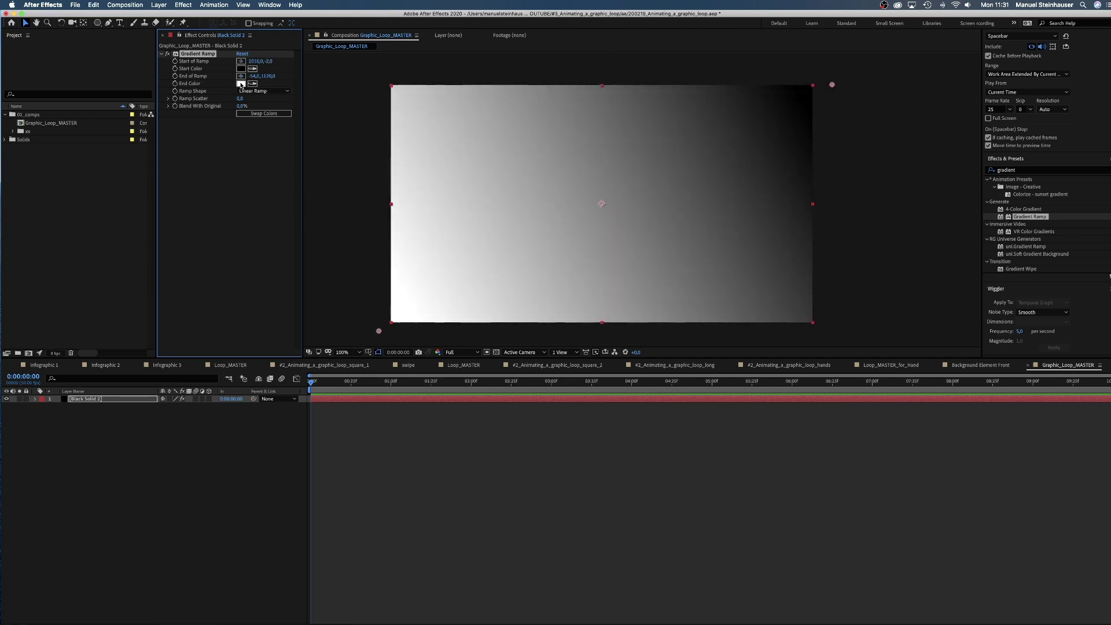
- Set the ramp End Color to RGB 0, 60, 140 and swap the start and end colours
left_click(241, 84)
left_click(953, 325)
type("0")
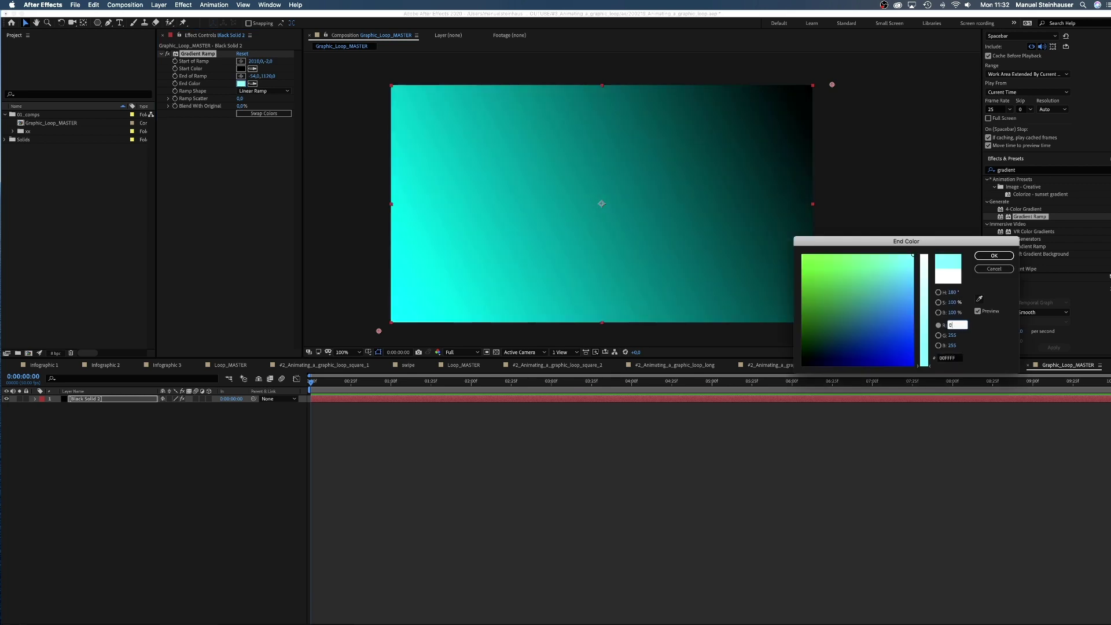
key("Tab")
type("60")
key("Tab")
type("140")
key("Return")
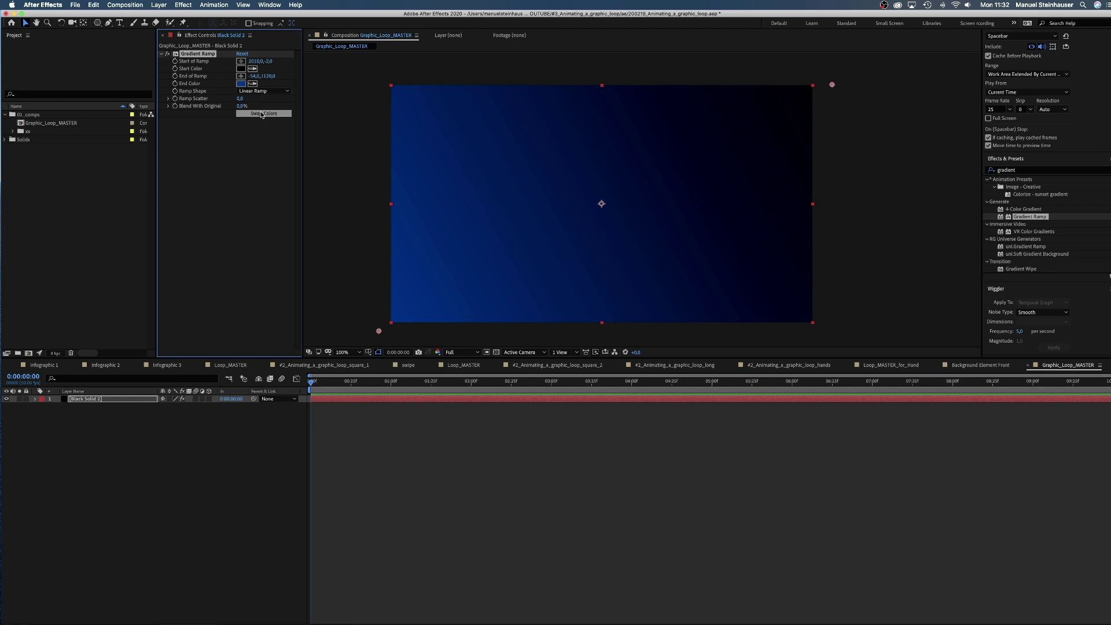
left_click(261, 114)
left_click(345, 351)
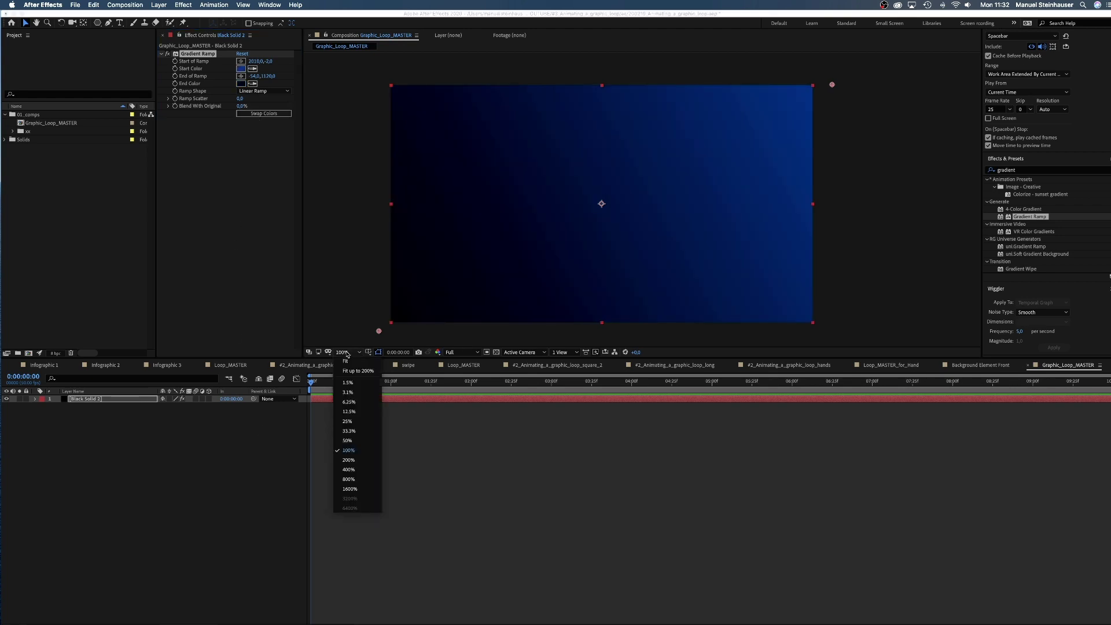
- Inspect the gradient at 400% magnification, then return the view to 100%
left_click(352, 467)
key("h")
left_click_drag(561, 273, 662, 215)
key("v")
left_click(343, 352)
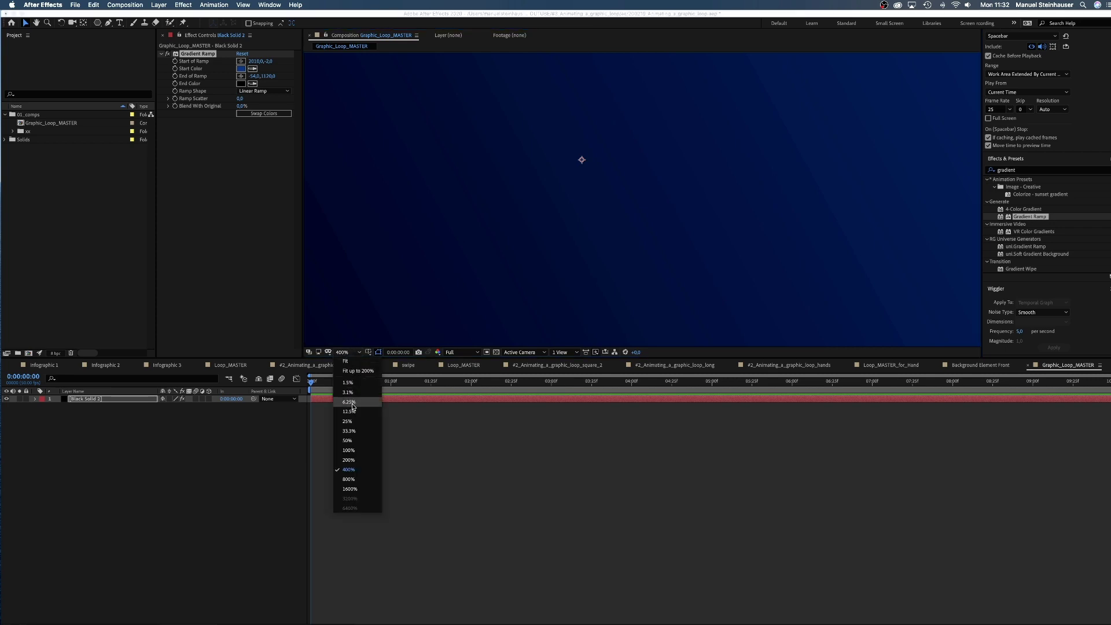
left_click(356, 445)
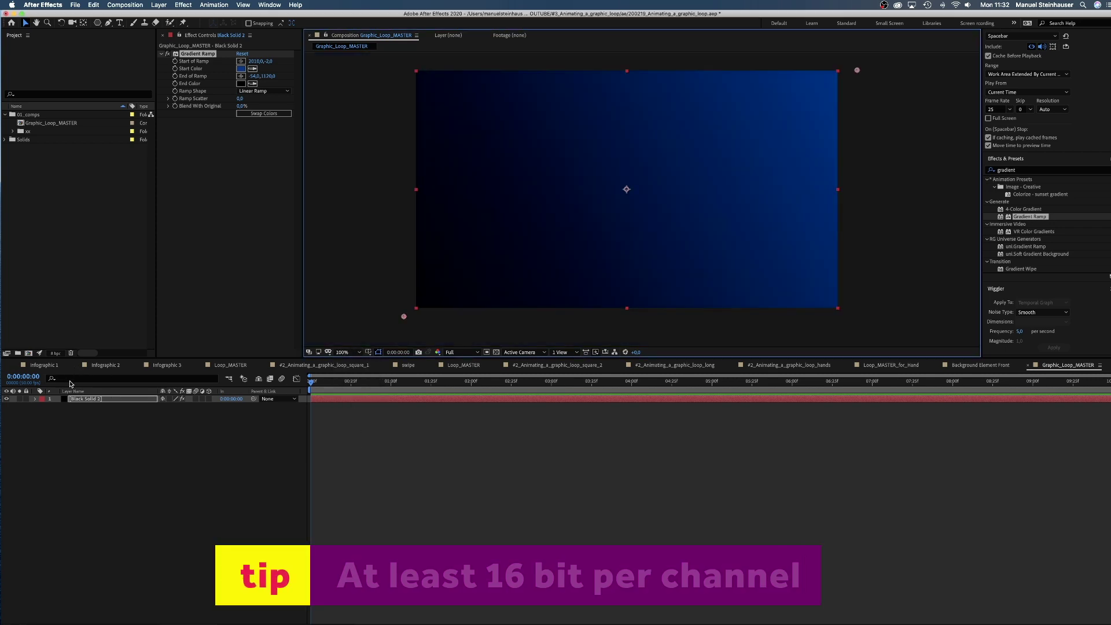
- Set the project colour depth to 16 bits per channel
left_click(56, 353)
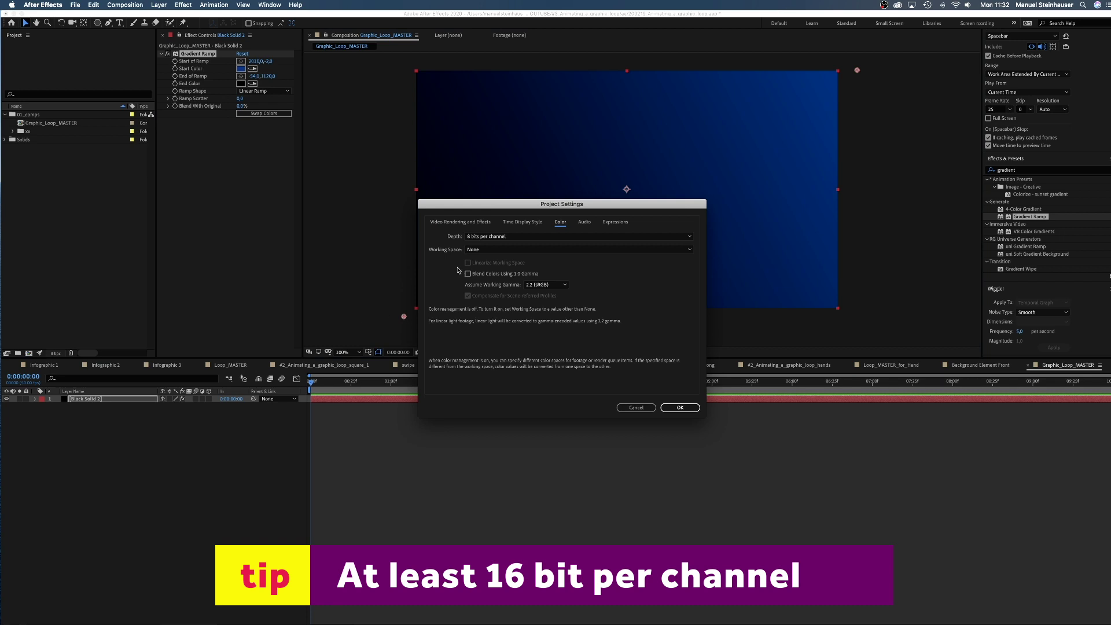
left_click(481, 237)
left_click(484, 259)
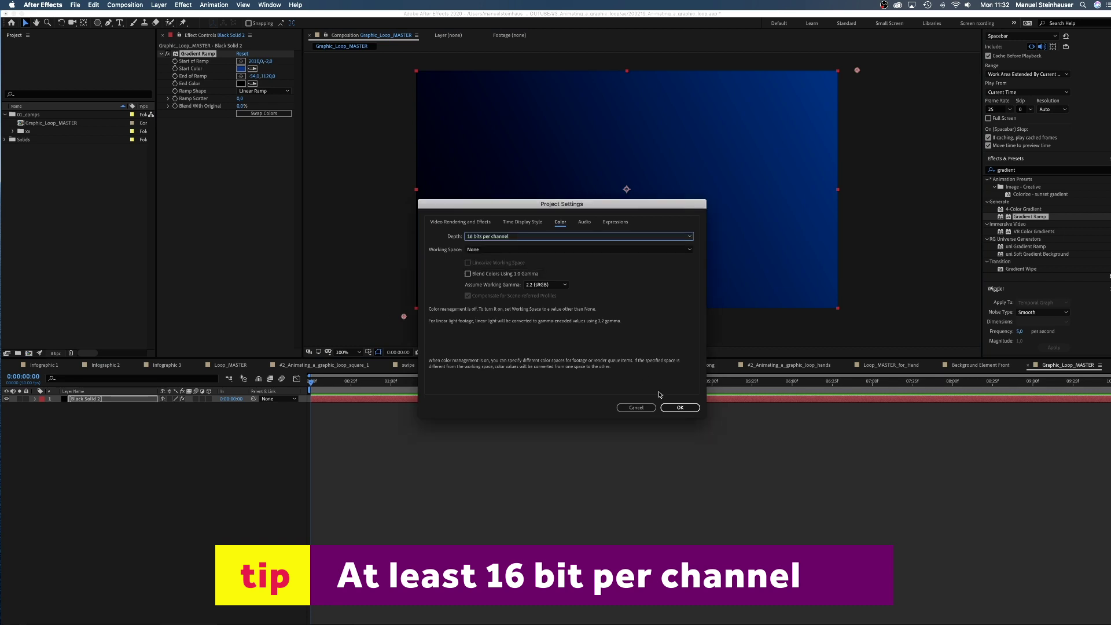
left_click(671, 406)
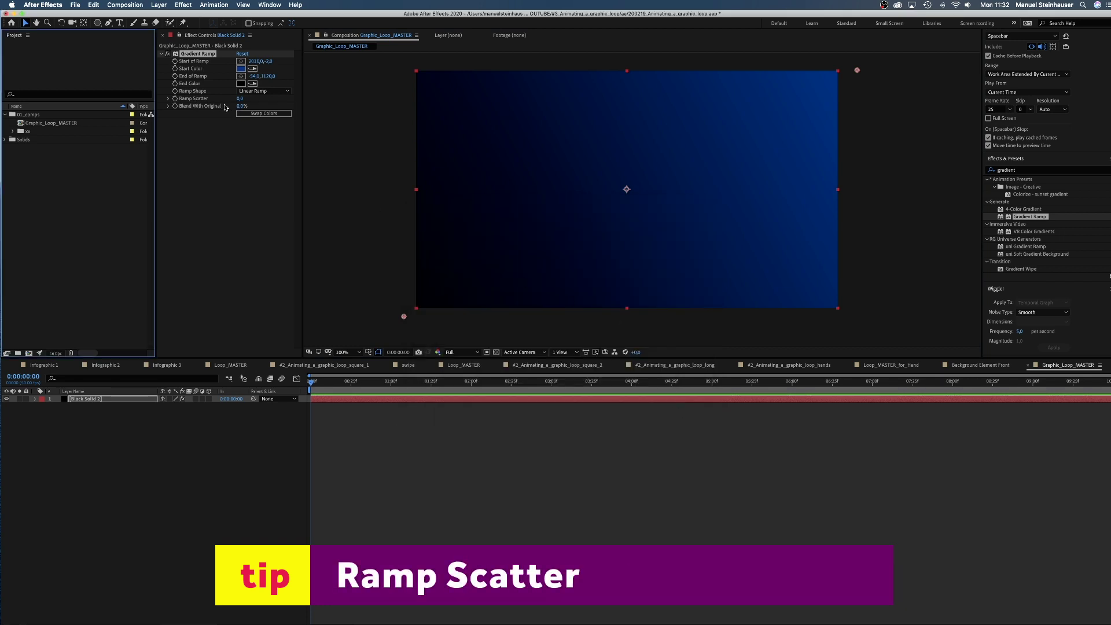
- Set the Gradient Ramp's Ramp Scatter to 90
left_click(238, 99)
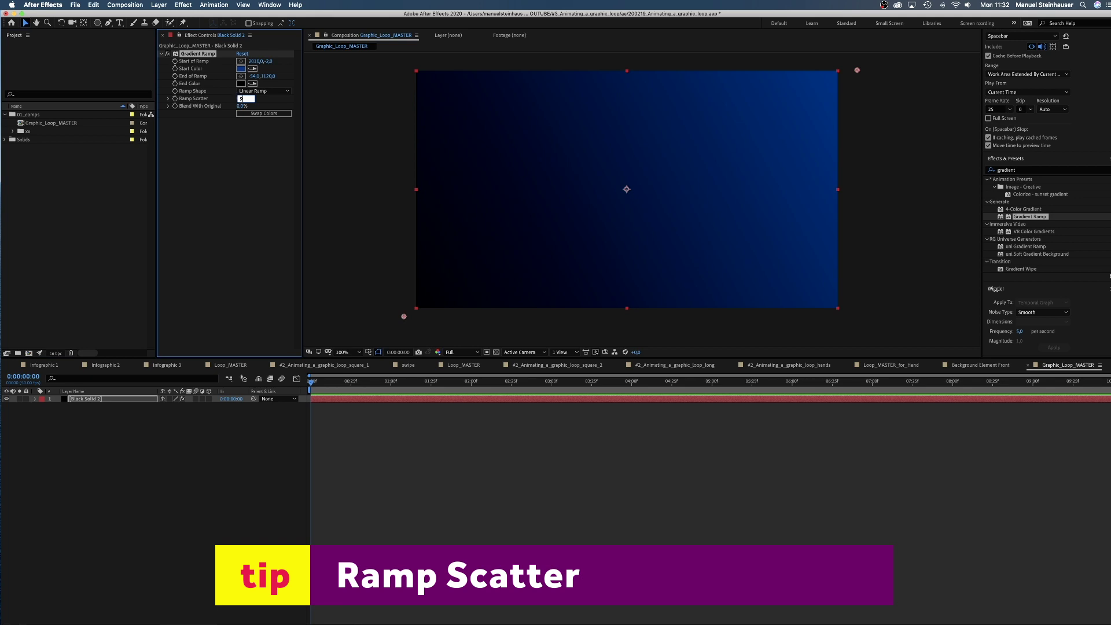
type("90")
left_click(226, 180)
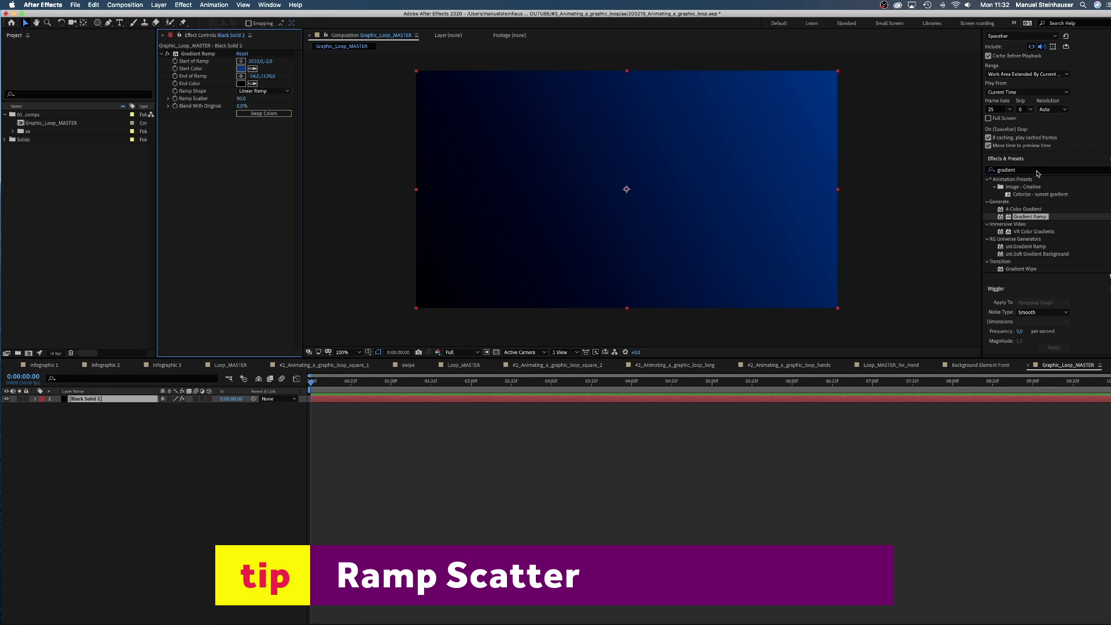
- Apply the Noise effect to the gradient solid
double_click(1036, 171)
type("noise")
left_click_drag(1020, 217, 197, 220)
left_click(241, 128)
- Set Noise Amount to 6% and duplicate Graphic_Loop_MASTER as 'pre-background-Element'
type("6")
key("Return")
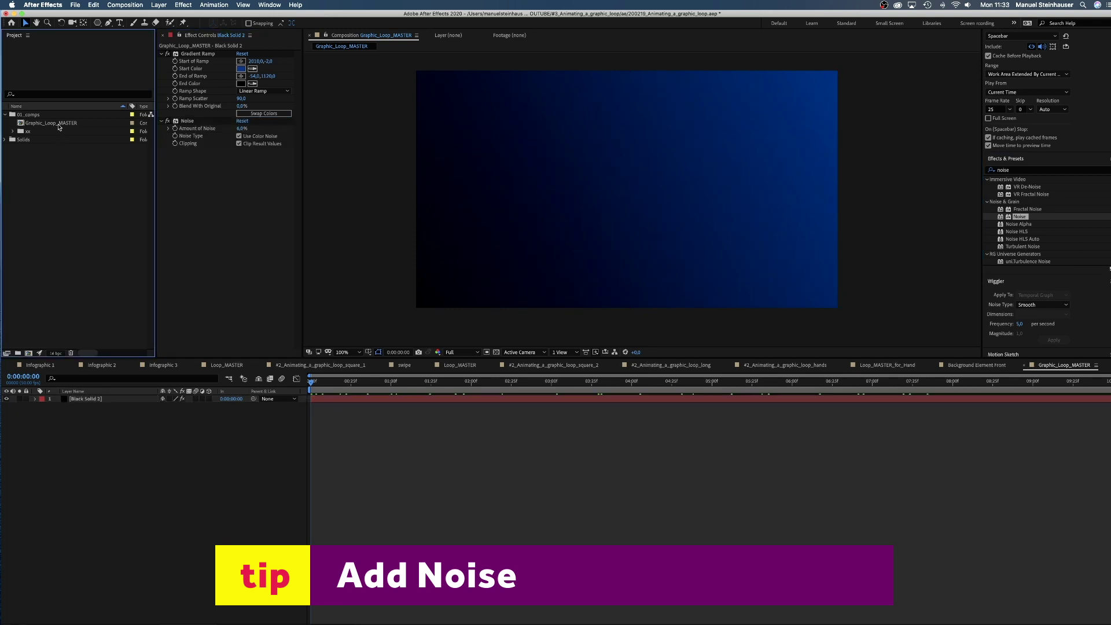
left_click(51, 122)
key("super+d")
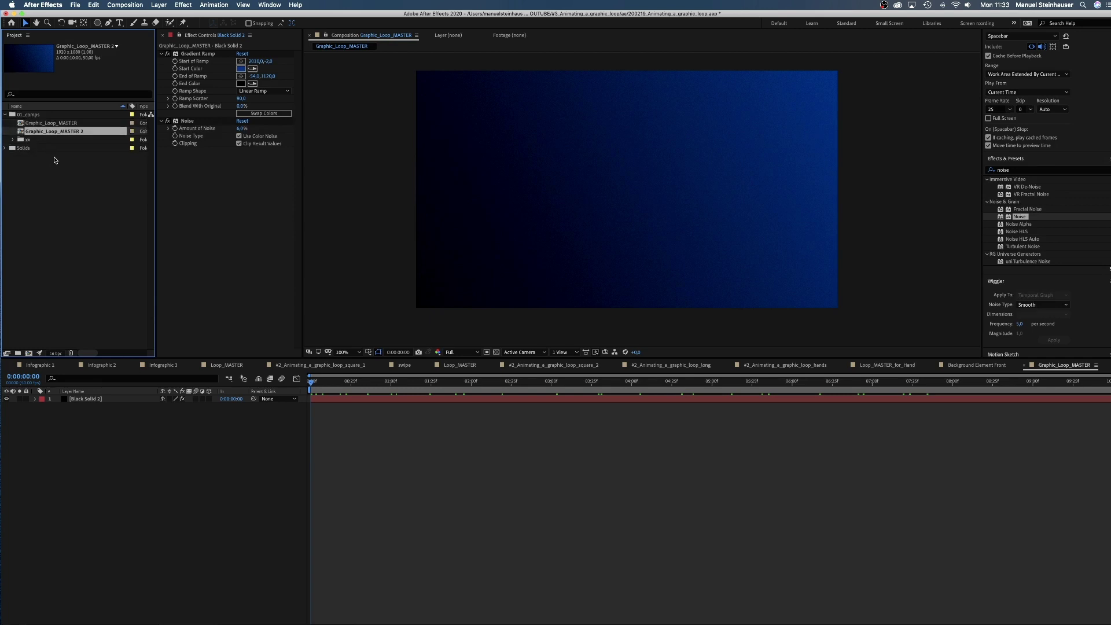
key("Return")
type("pre-b")
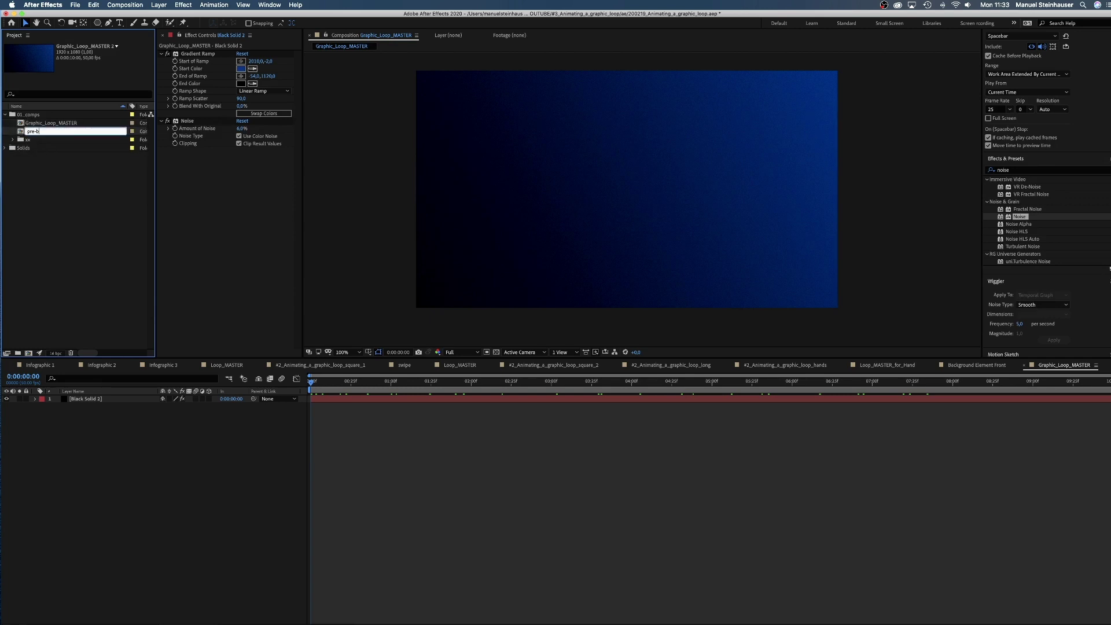
type("ackground-Element")
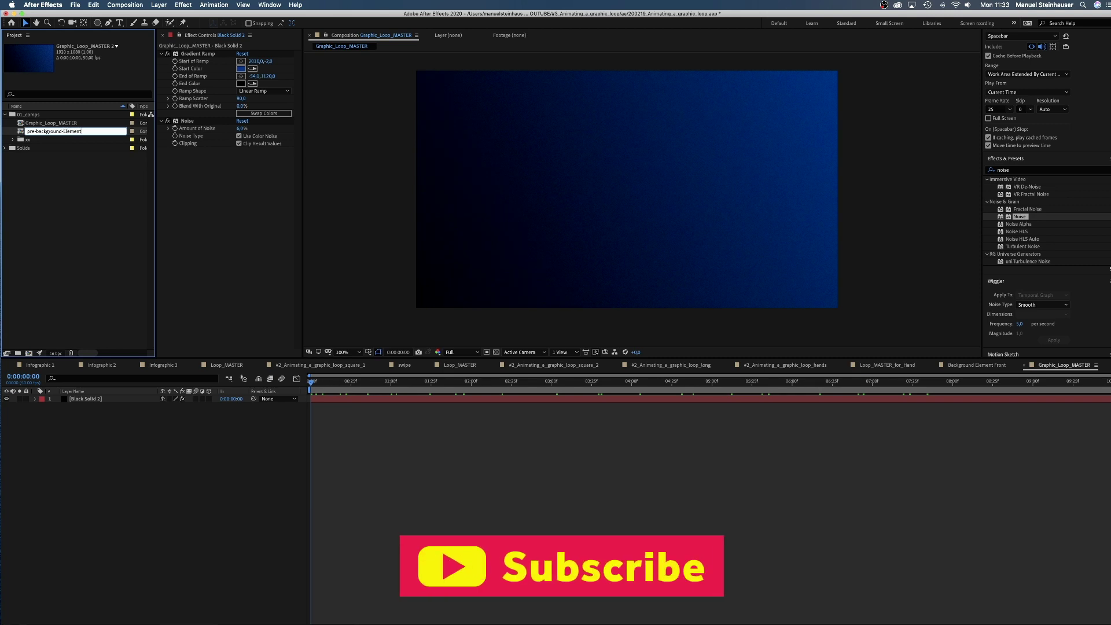
key("Return")
- Place pre-background-Element as a layer in the Graphic_Loop_MASTER timeline
left_click_drag(54, 131, 150, 456)
key("s")
left_click(149, 455)
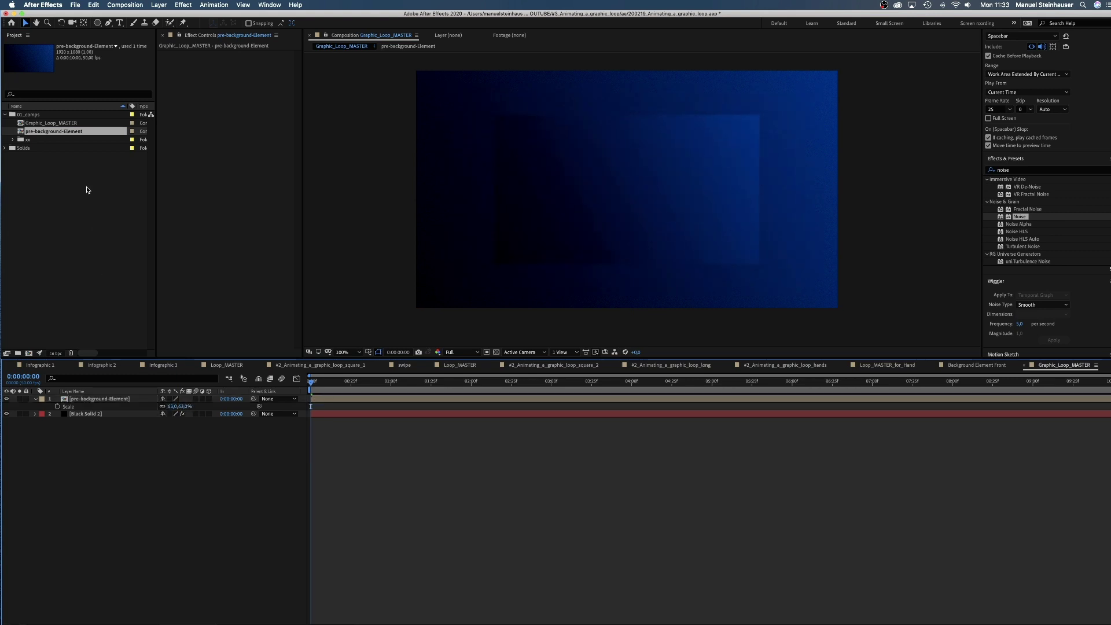
- In pre-background-Element, make the gradient start colour teal-blue 0070A0 and nudge both ramp points outward
double_click(65, 135)
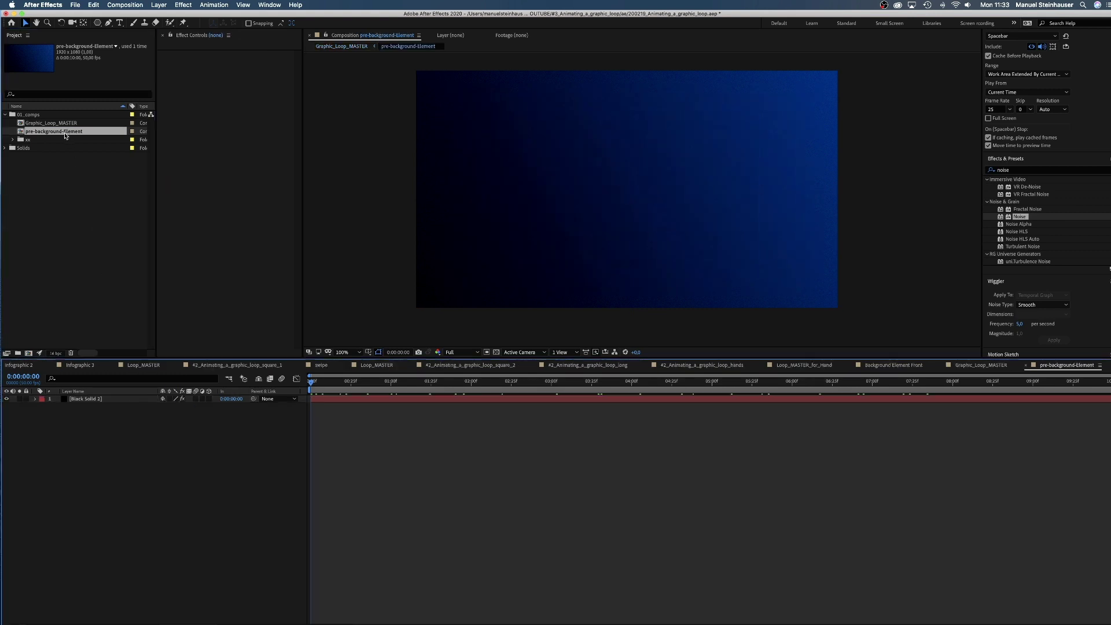
left_click(69, 399)
left_click(240, 69)
left_click(952, 337)
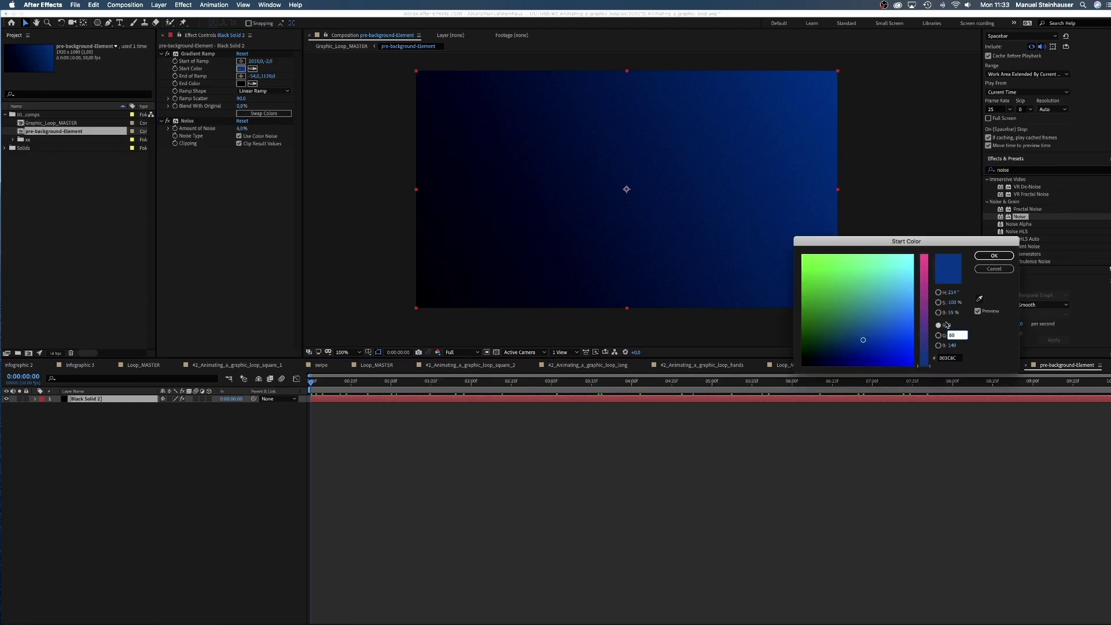
type("112")
key("Tab")
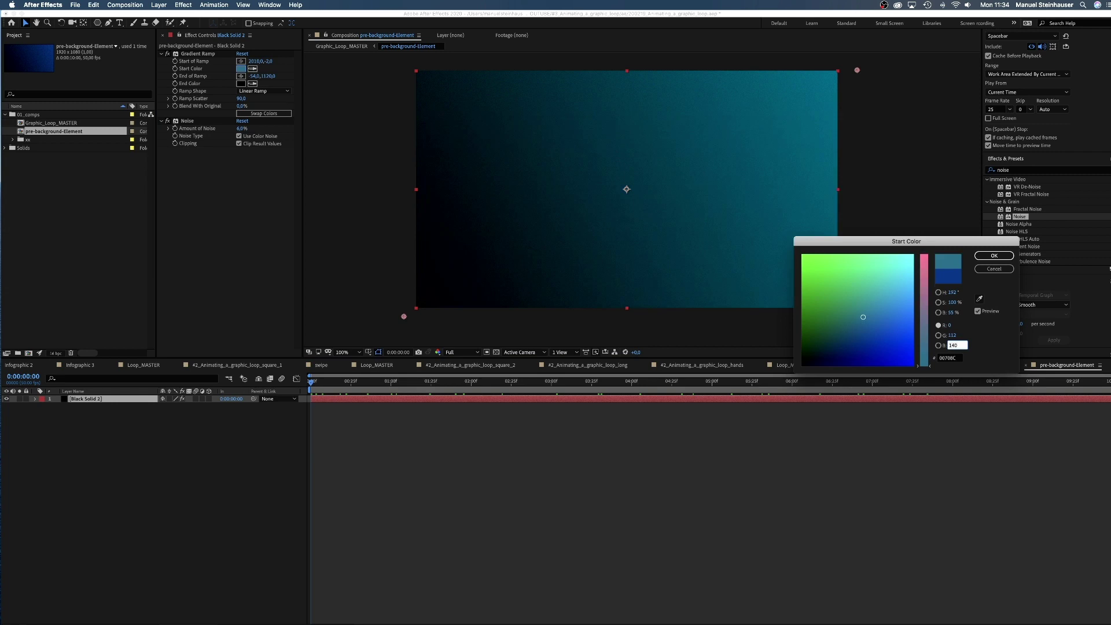
type("160")
key("Return")
left_click_drag(404, 317, 340, 335)
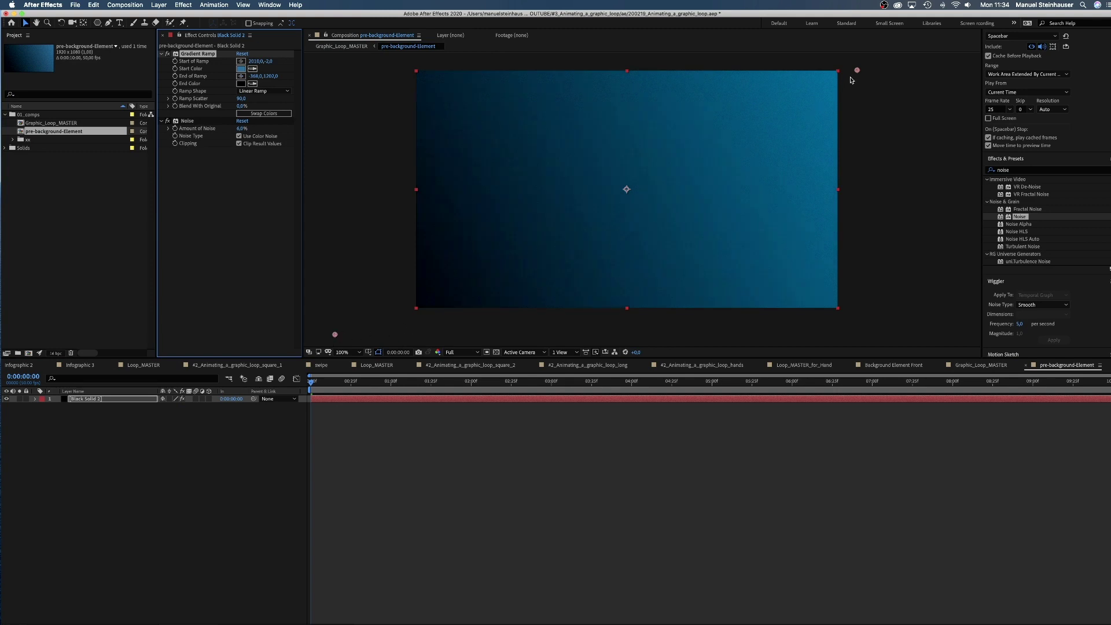
left_click_drag(857, 70, 863, 66)
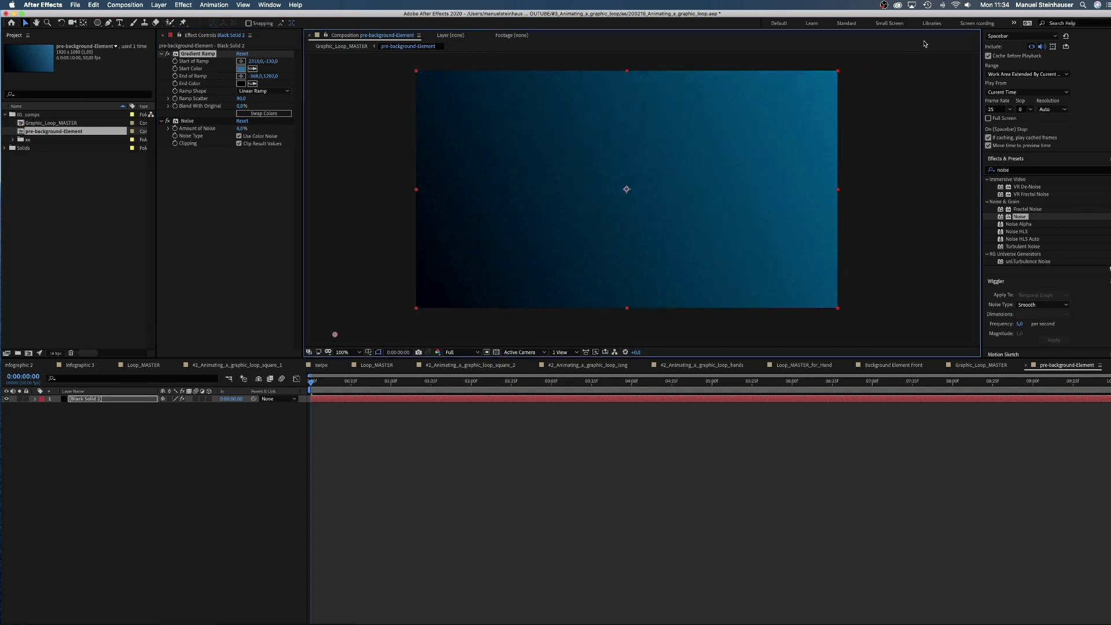
- Add Position keyframes at 0 and 8 seconds to the pre-background-Element layer in Graphic_Loop_MASTER
double_click(64, 123)
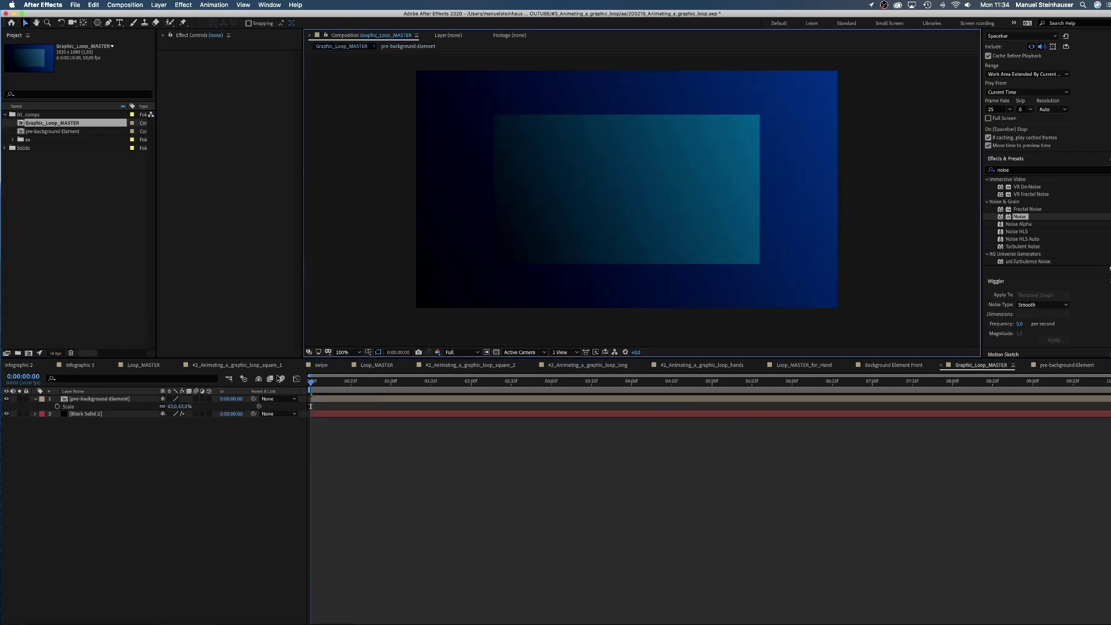
left_click(88, 398)
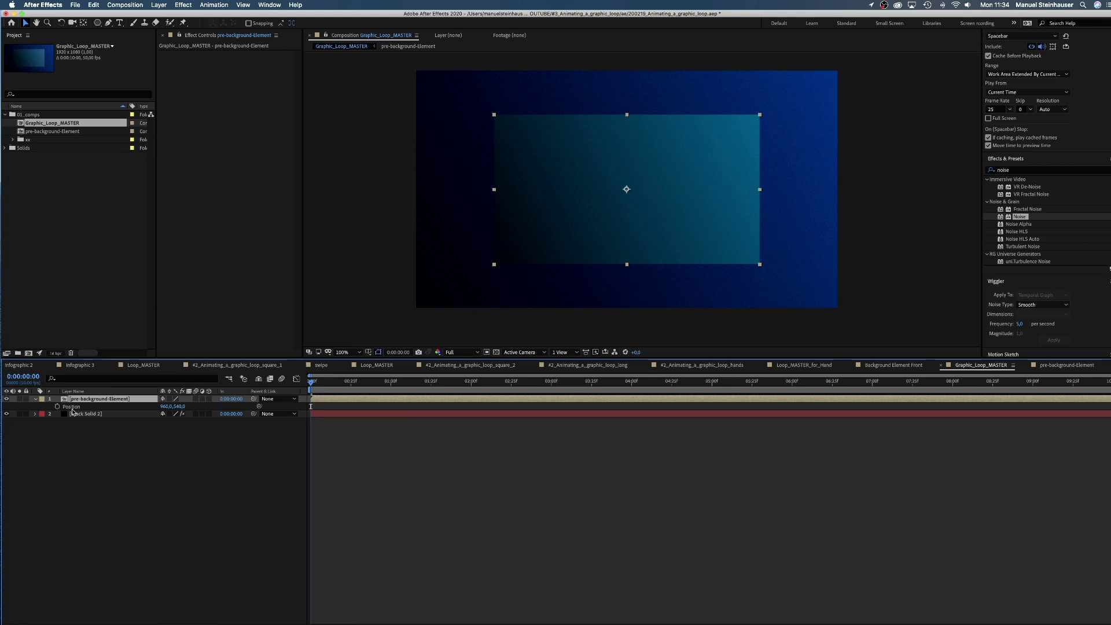
left_click(57, 407)
left_click(953, 381)
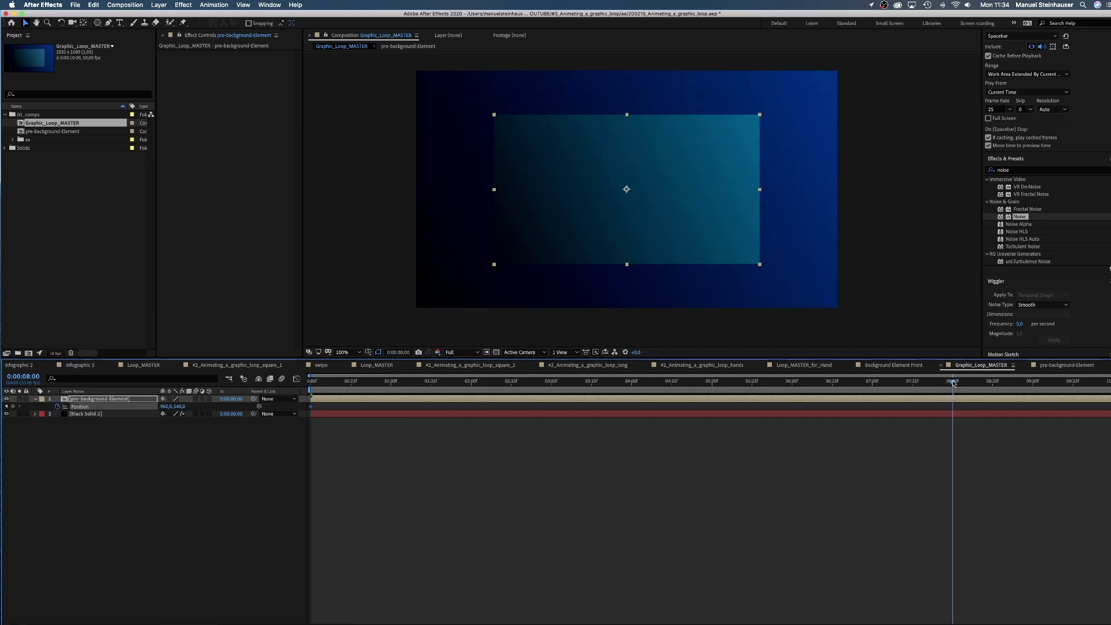
left_click(14, 406)
left_click(7, 406)
- At the first keyframe, scale the layer to 47% and move it off the left edge
key("shift+s")
left_click_drag(173, 414, 168, 415)
left_click_drag(682, 210, 357, 218)
key("shift+Left")
key("shift+Left")
- At 8 seconds, move the layer past the right edge and preview the horizontal slide
left_click(19, 406)
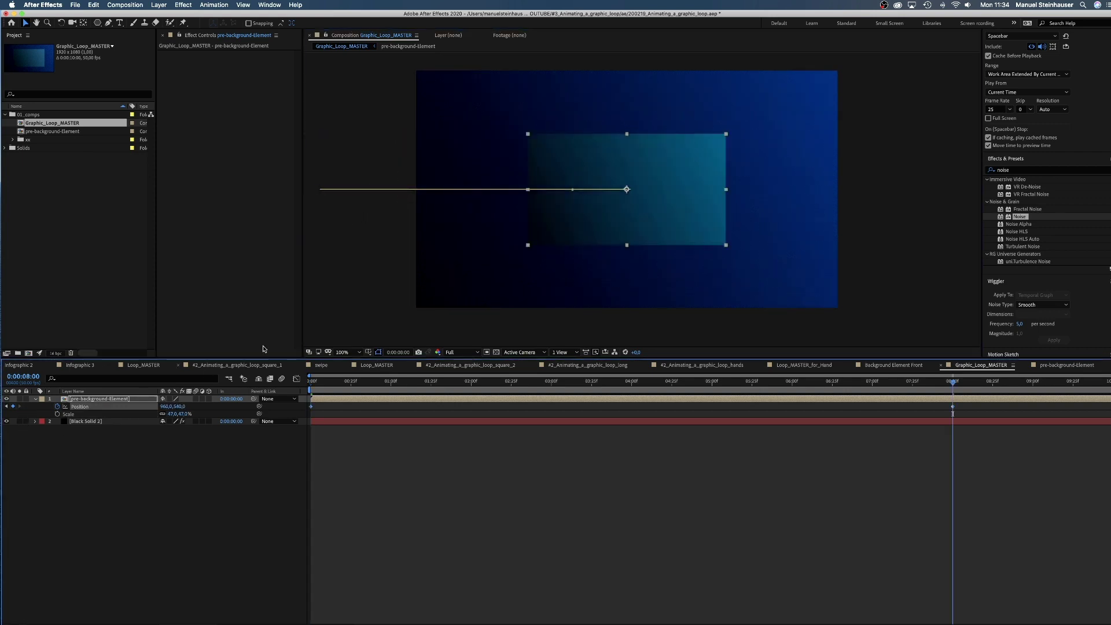
left_click_drag(678, 200, 978, 191)
left_click(952, 394)
left_click_drag(952, 382, 954, 382)
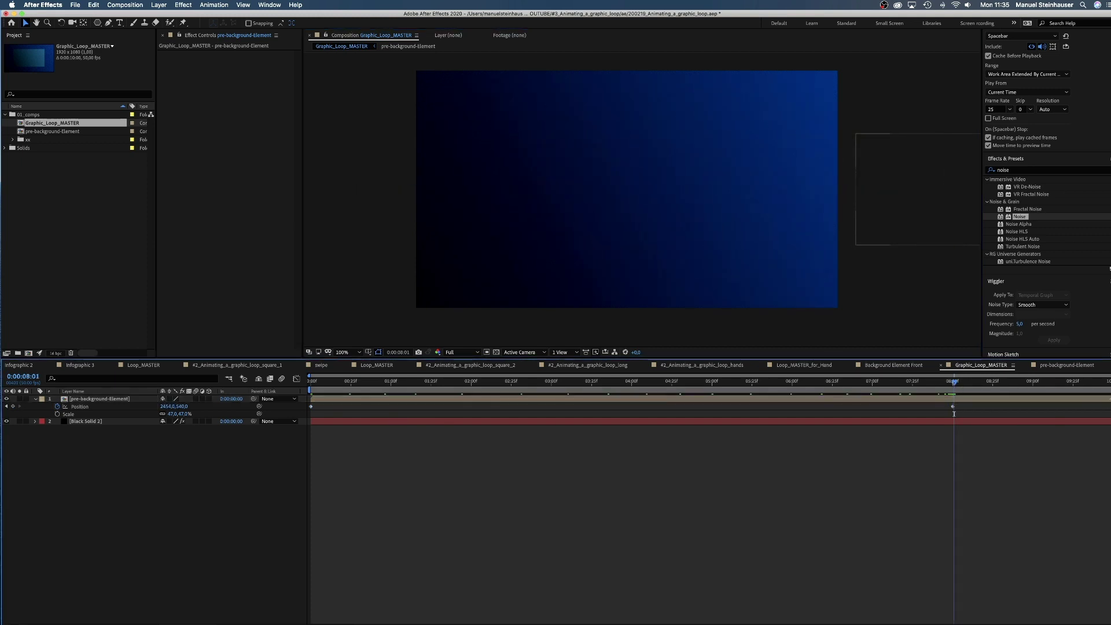
left_click(953, 407)
left_click_drag(957, 395, 241, 461)
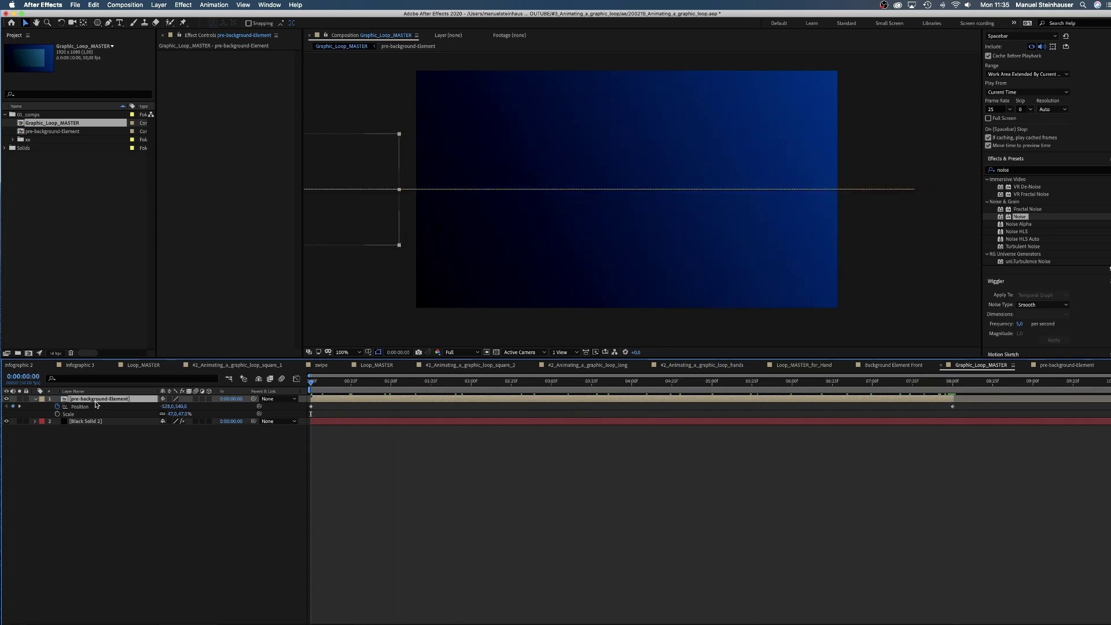
- Duplicate the sliding rectangle layer and stagger the copies' start times up to about 8 seconds
key("super+d")
key("super+d")
key("super+d")
key("super+d")
key("super+d")
key("super+d")
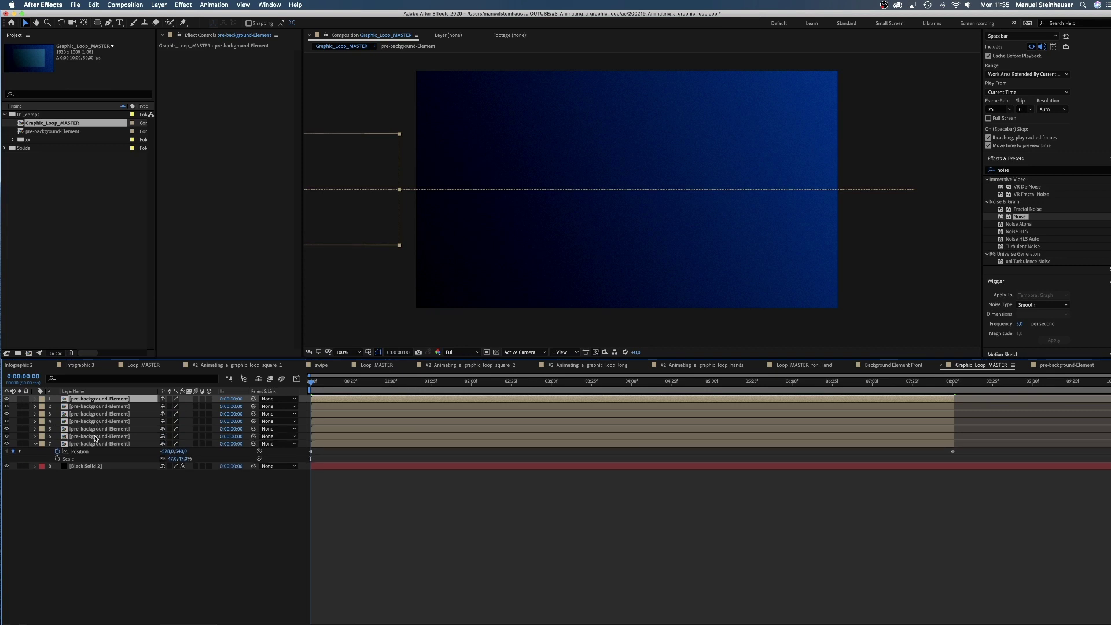
left_click_drag(311, 381, 581, 376)
left_click_drag(354, 436, 513, 437)
left_click_drag(409, 429, 702, 429)
left_click_drag(363, 421, 887, 418)
left_click_drag(346, 407, 739, 426)
left_click(322, 414)
left_click_drag(323, 418, 993, 432)
key("Home")
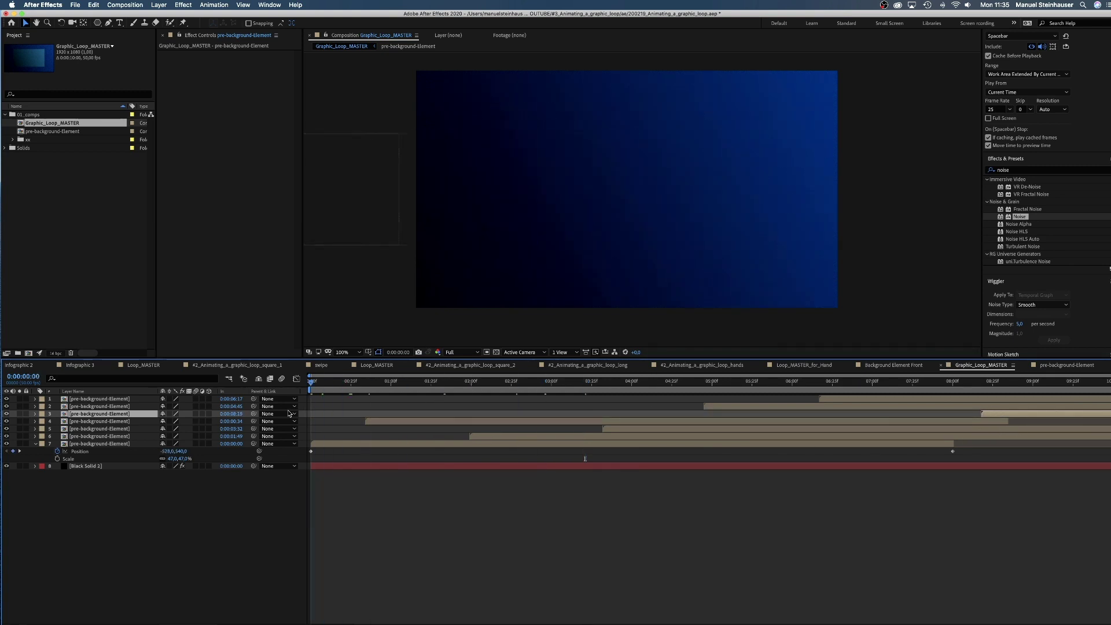
- Scrub each copy's Anchor Point Y so the rectangles slide at different heights
left_click(431, 382)
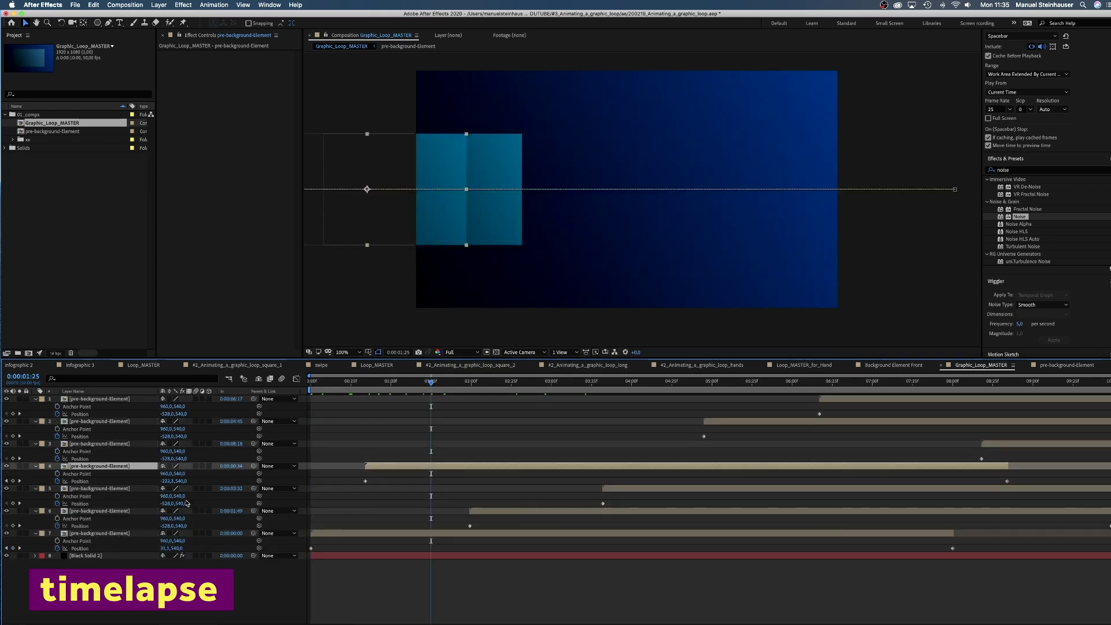
left_click(100, 466)
left_click(571, 382)
left_click(99, 511)
left_click_drag(179, 518, 513, 427)
left_click(758, 382)
left_click(99, 489)
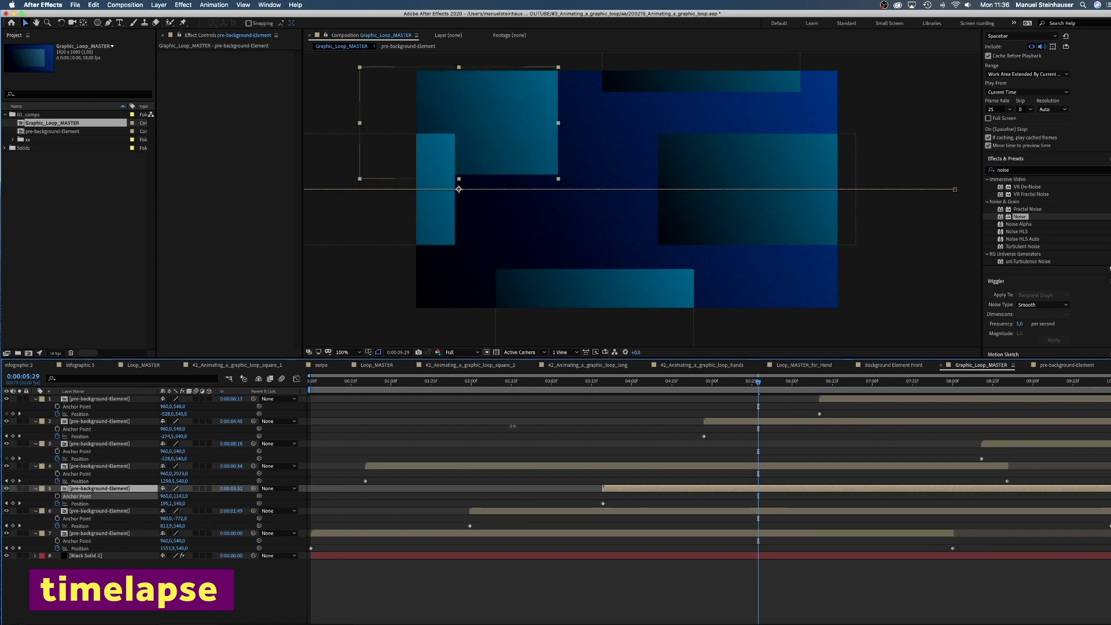
left_click(100, 421)
left_click_drag(176, 429, 184, 406)
left_click(789, 382)
left_click(927, 381)
left_click(100, 399)
key("Home")
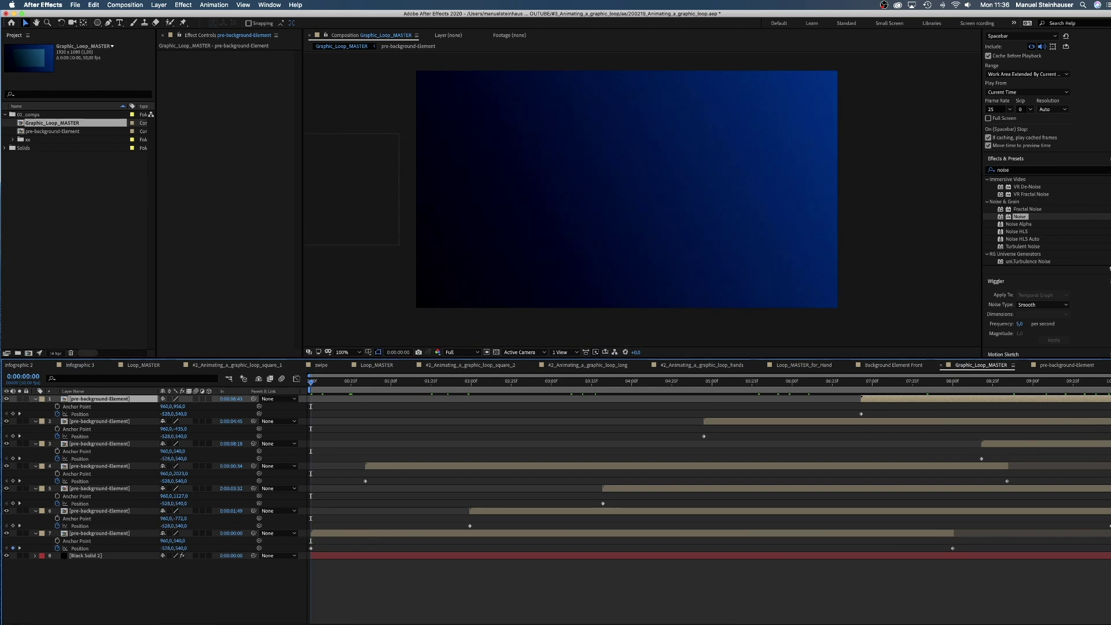
key("End")
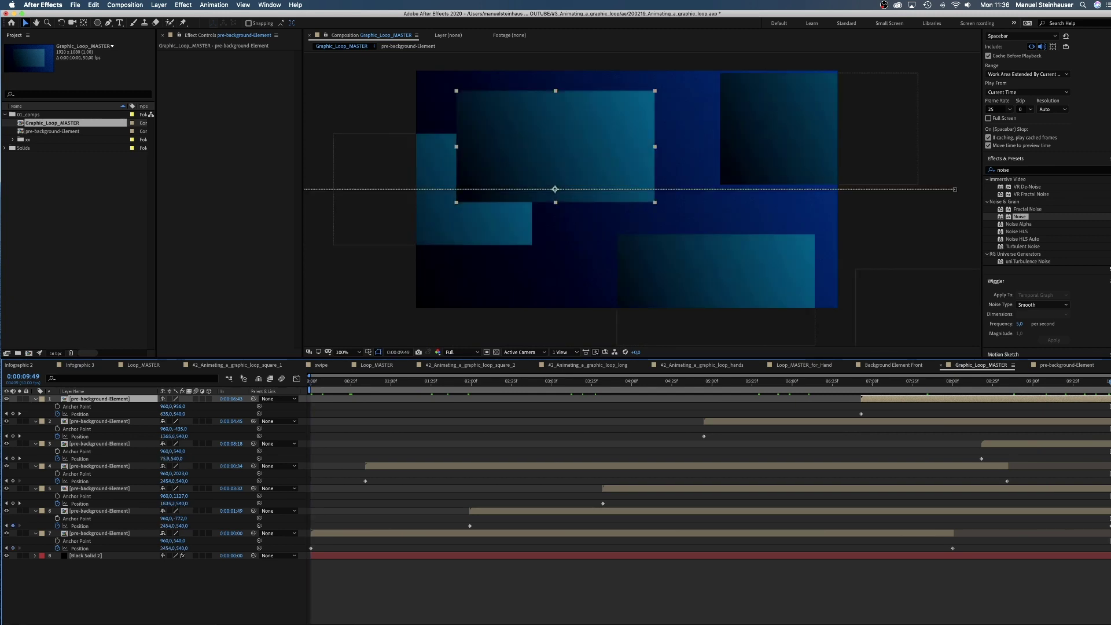
- Duplicate three rectangle layers and move the duplicates to start at 0:00
key("Page_Down")
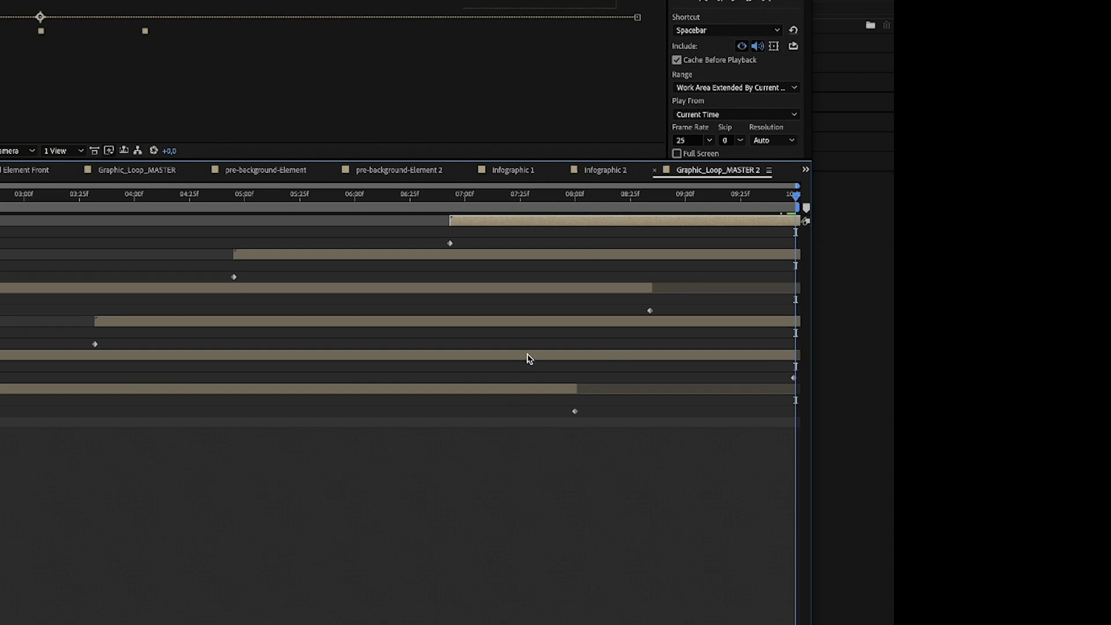
left_click(520, 358, "shift")
key("ctrl+d")
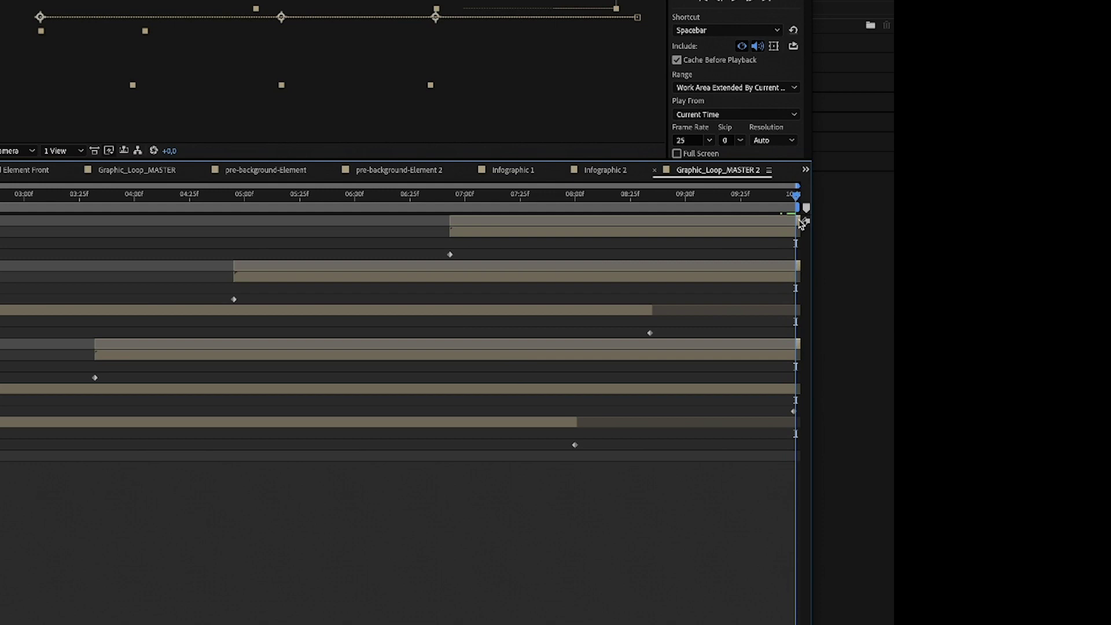
left_click_drag(802, 223, 0, 276)
left_click_drag(567, 276, 355, 255)
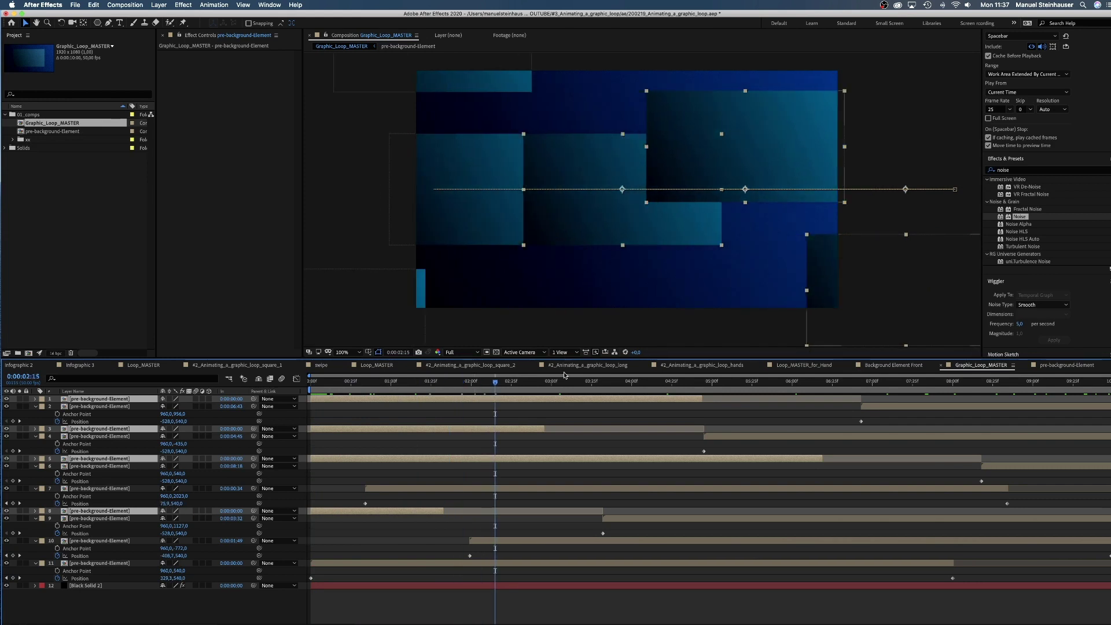
- Delete the two surplus duplicate layers and scrub through to check the layout
left_click(562, 448)
left_click(580, 205)
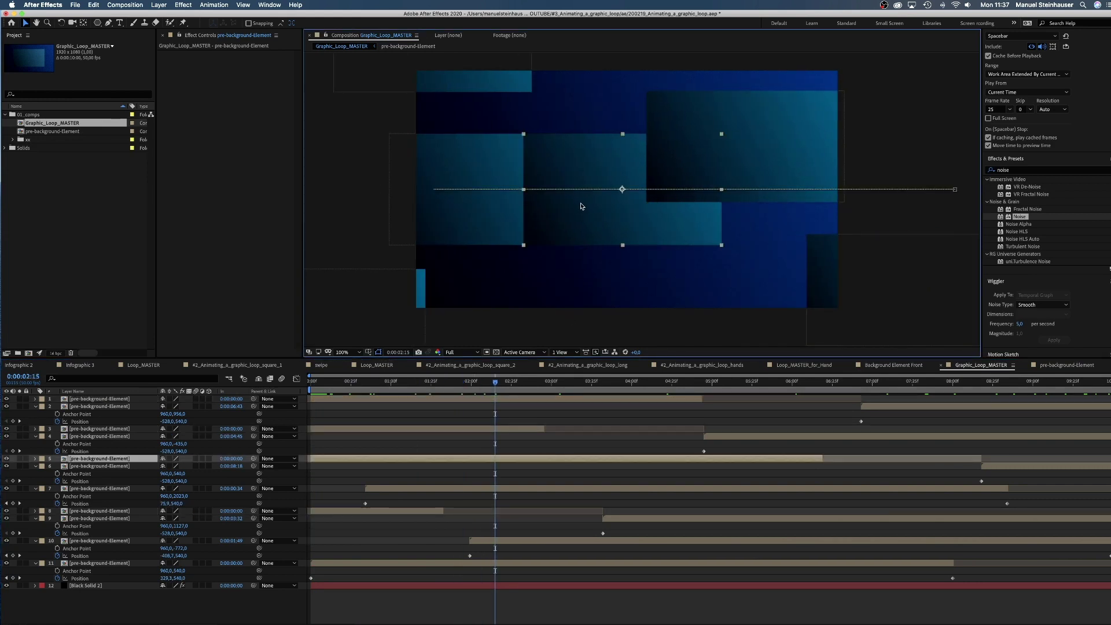
key("Delete")
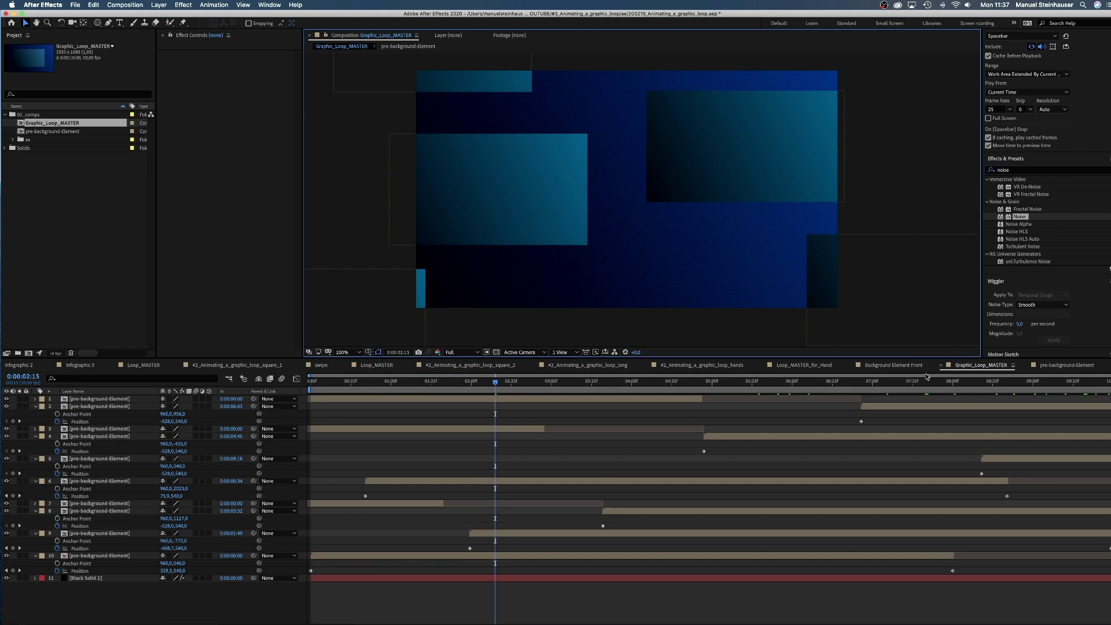
left_click(996, 459)
key("Delete")
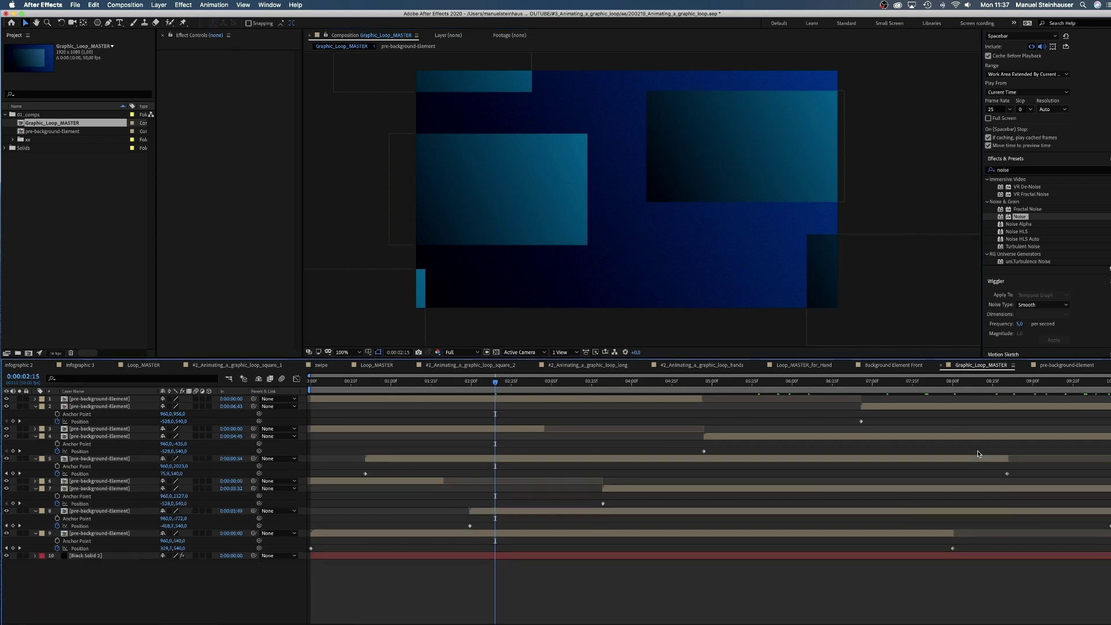
left_click_drag(495, 383, 911, 383)
key("End")
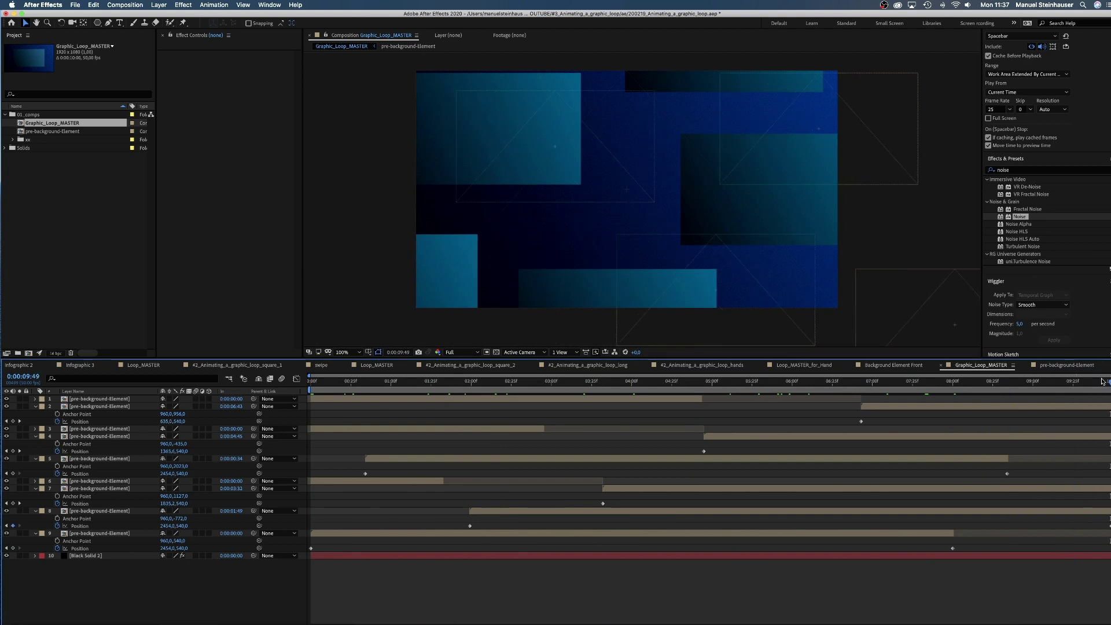
key("super+a")
- Duplicate pre-background-Element as pre-background-Element 2 and select its gradient solid
key("u")
key("Home")
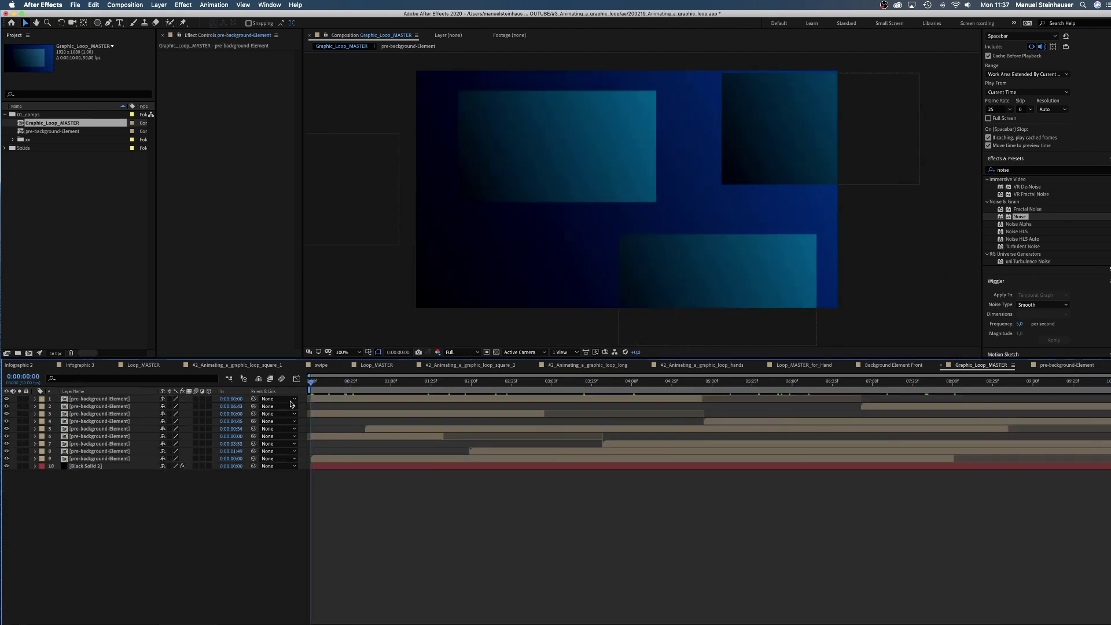
left_click(47, 133)
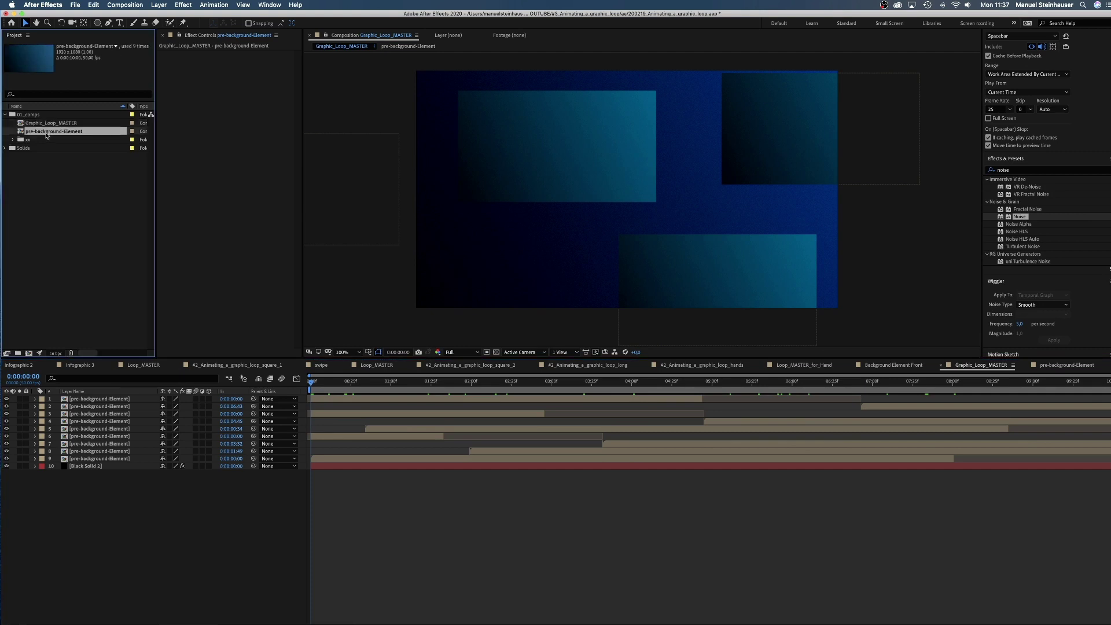
key("super+d")
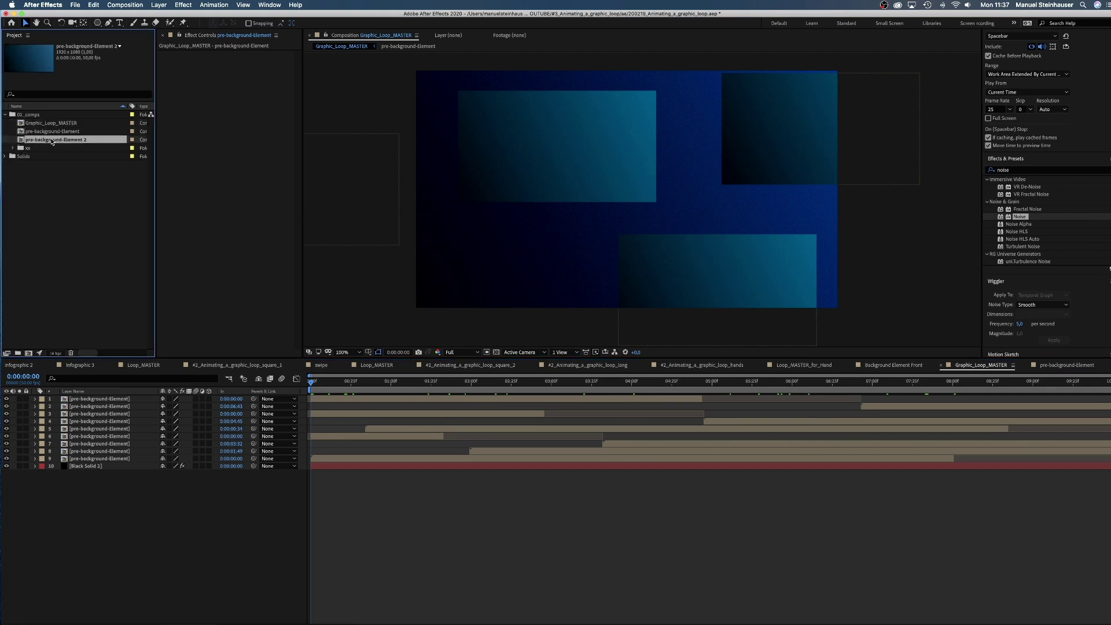
double_click(52, 140)
left_click(86, 400)
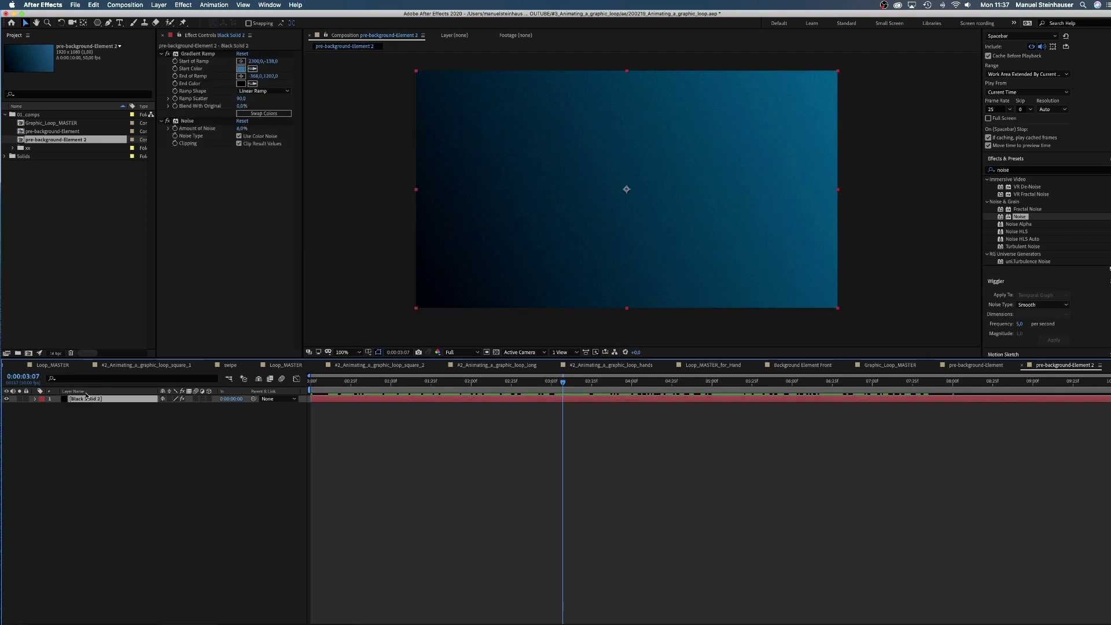
- Set the gradient Start Color to teal 009EB4 (green 158, blue 180)
left_click(241, 68)
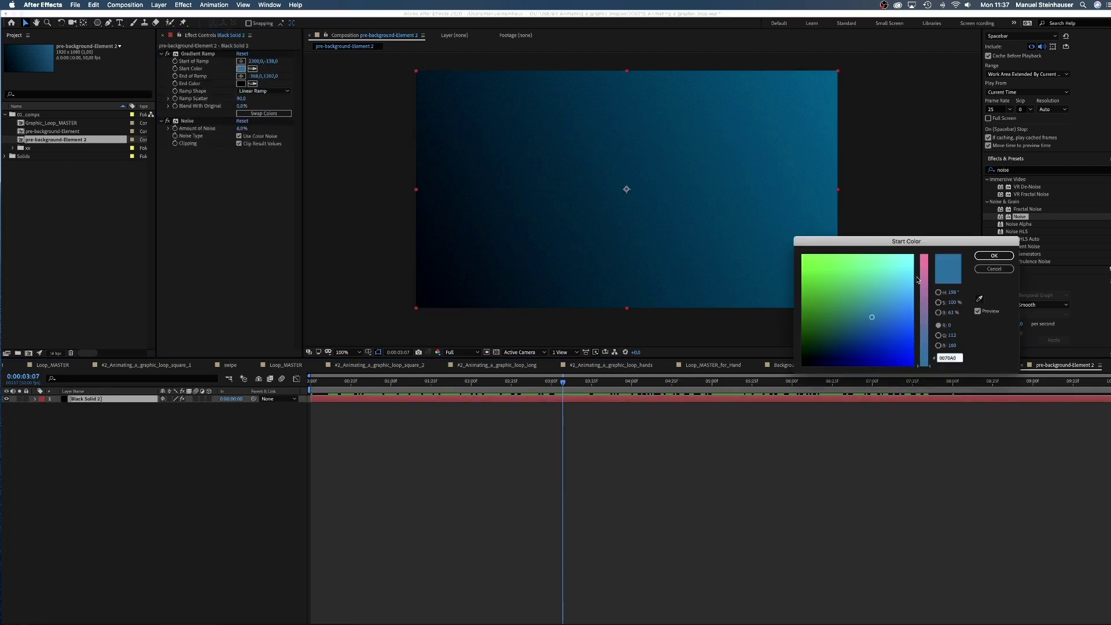
left_click(951, 335)
type("1")
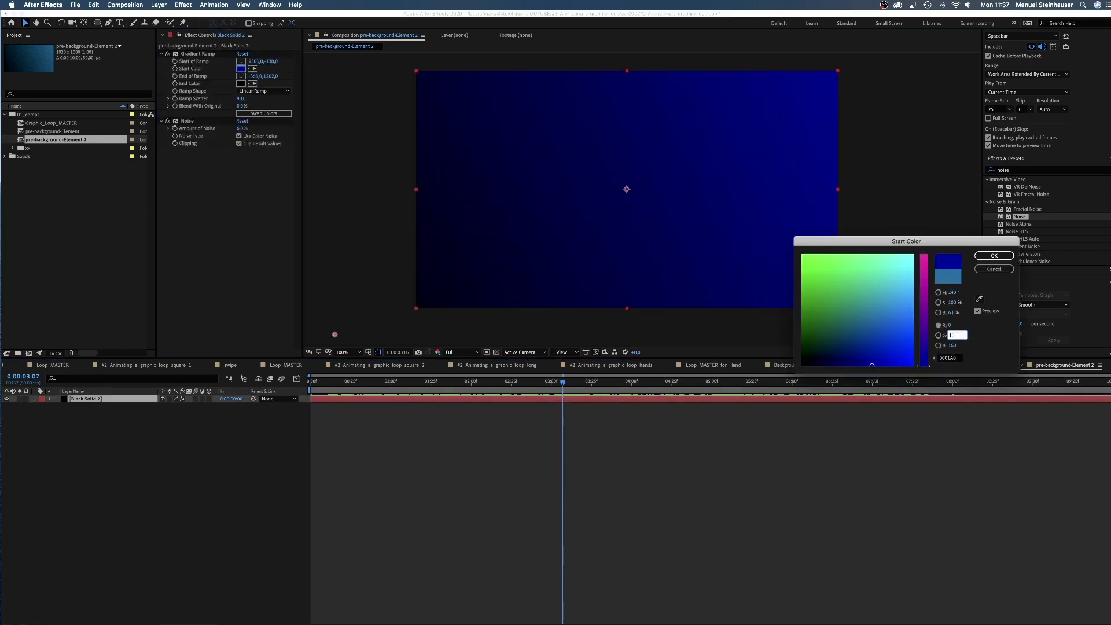
type("58")
key("Tab")
type("180")
key("Return")
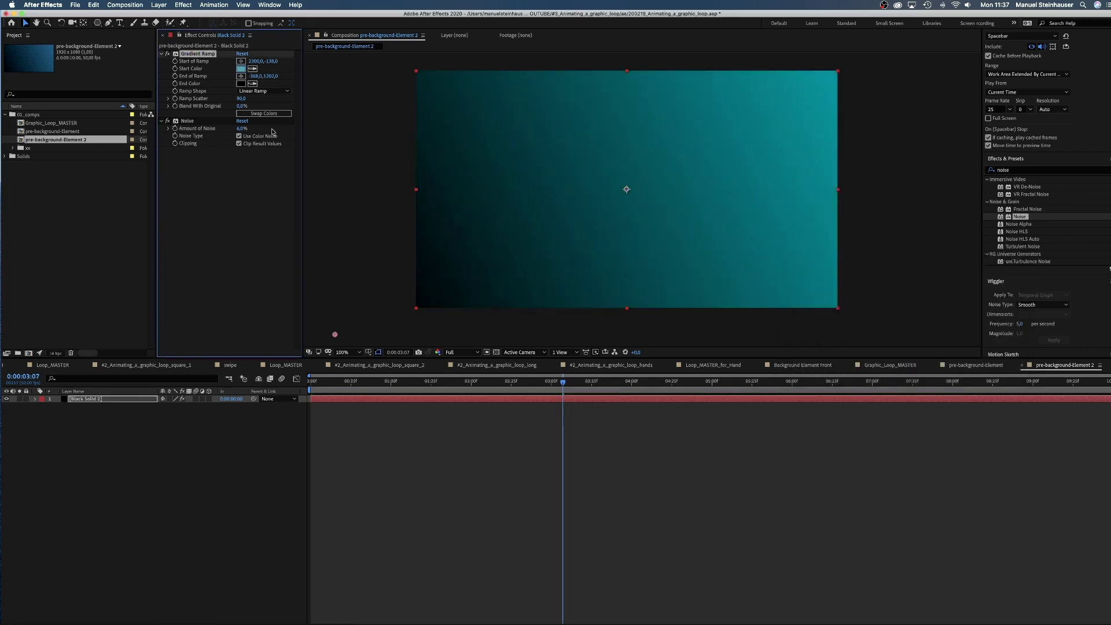
- Set the gradient End Color to navy (green 25, blue 80) and return to Graphic_Loop_MASTER
left_click(242, 84)
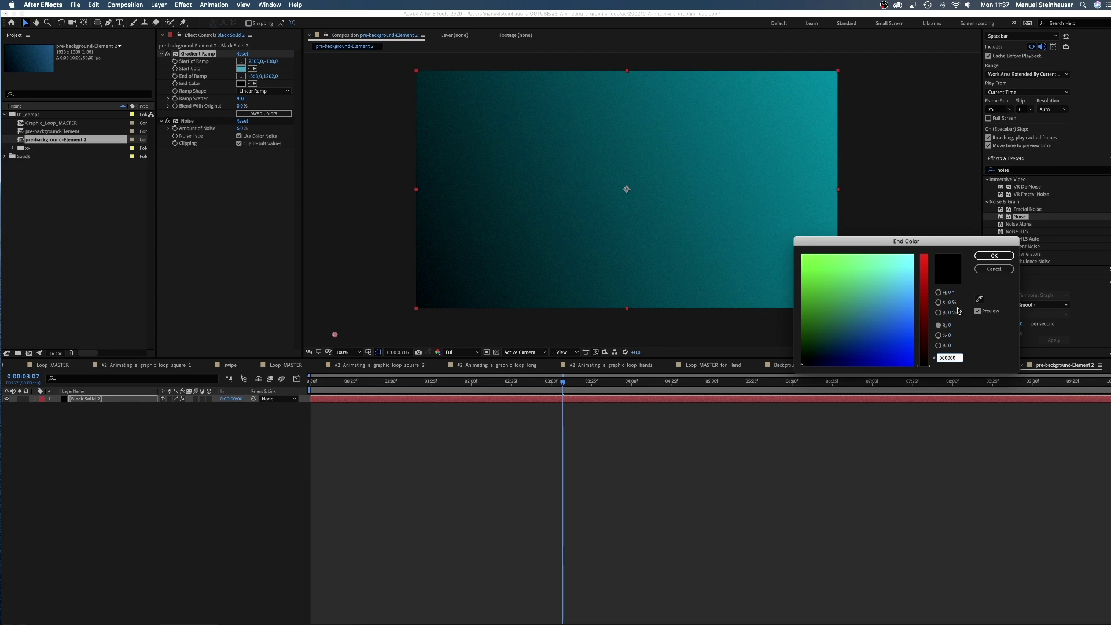
left_click(949, 326)
key("Tab")
type("25")
key("Tab")
type("80")
key("Return")
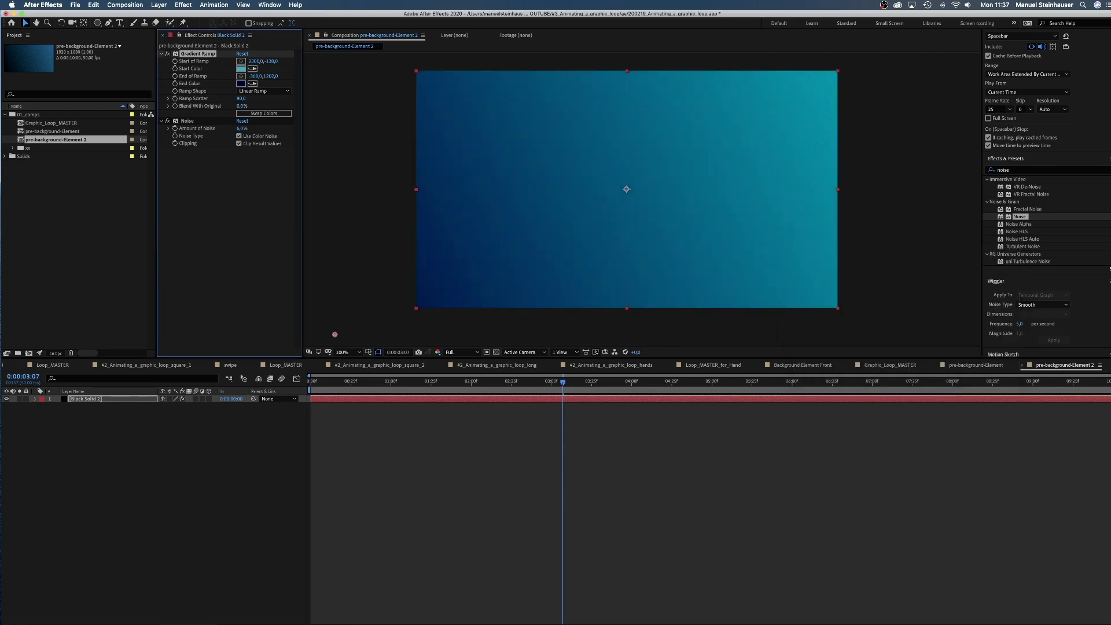
double_click(64, 123)
- Add pre-background-Element 2 to the master comp and scale it down to 43%
left_click_drag(60, 140, 105, 405)
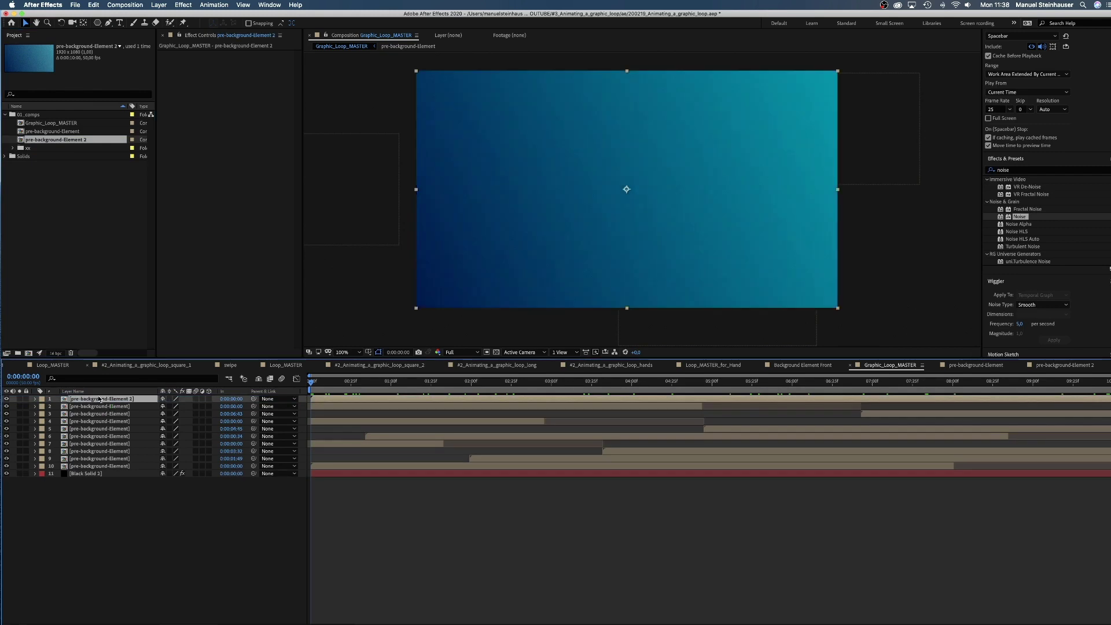
key("s")
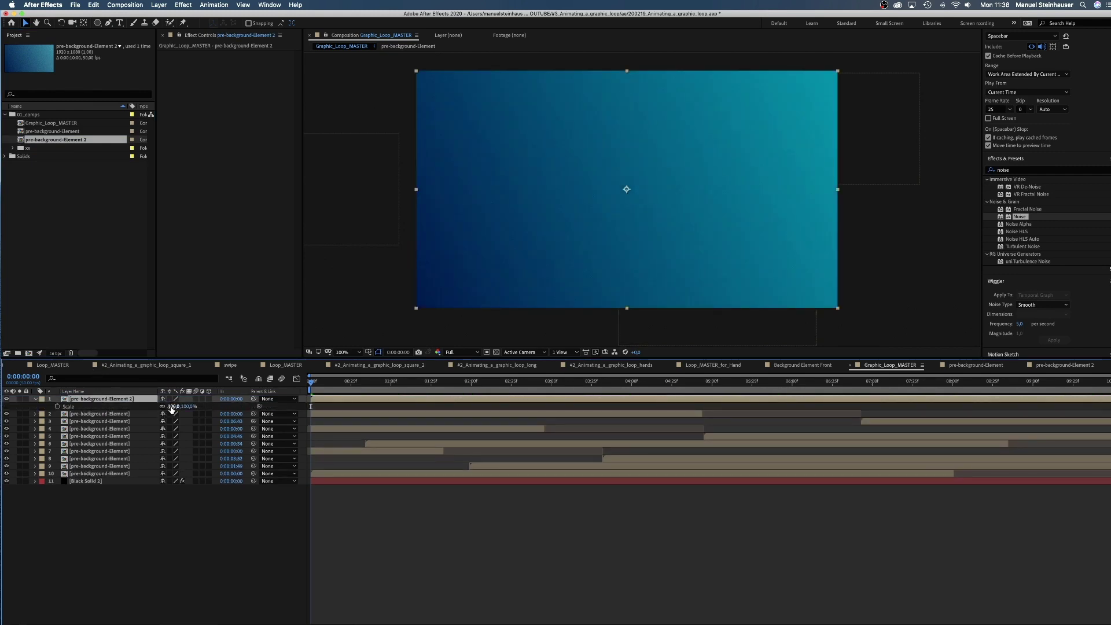
left_click_drag(173, 406, 152, 412)
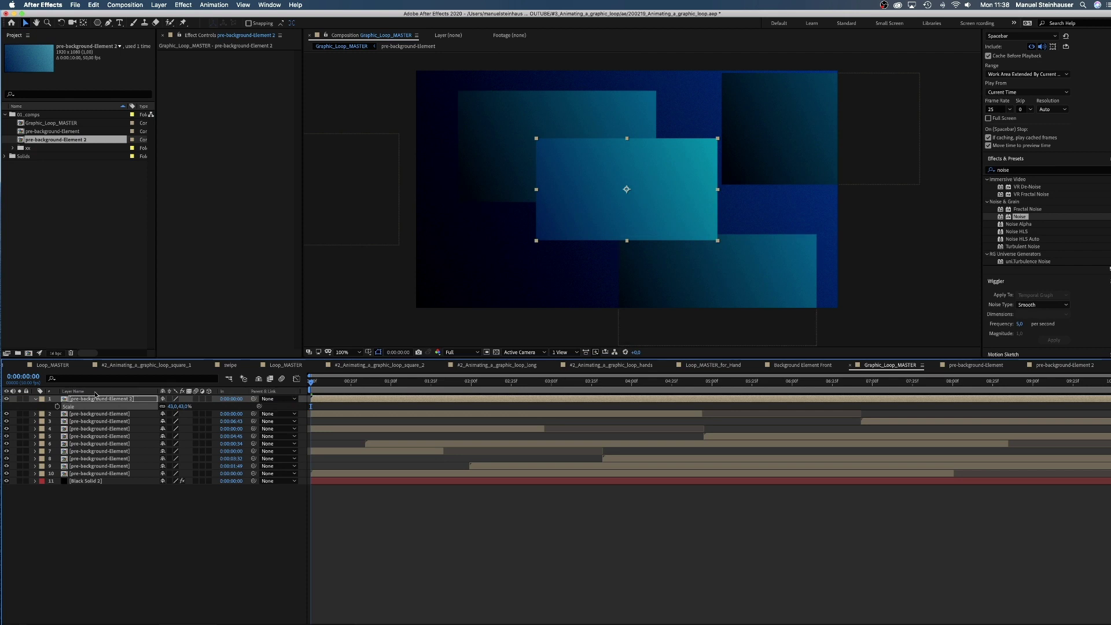
- Keyframe its Position to slide from off-screen left at the start to off-screen right at about 5 seconds
key("shift+p")
left_click(57, 406)
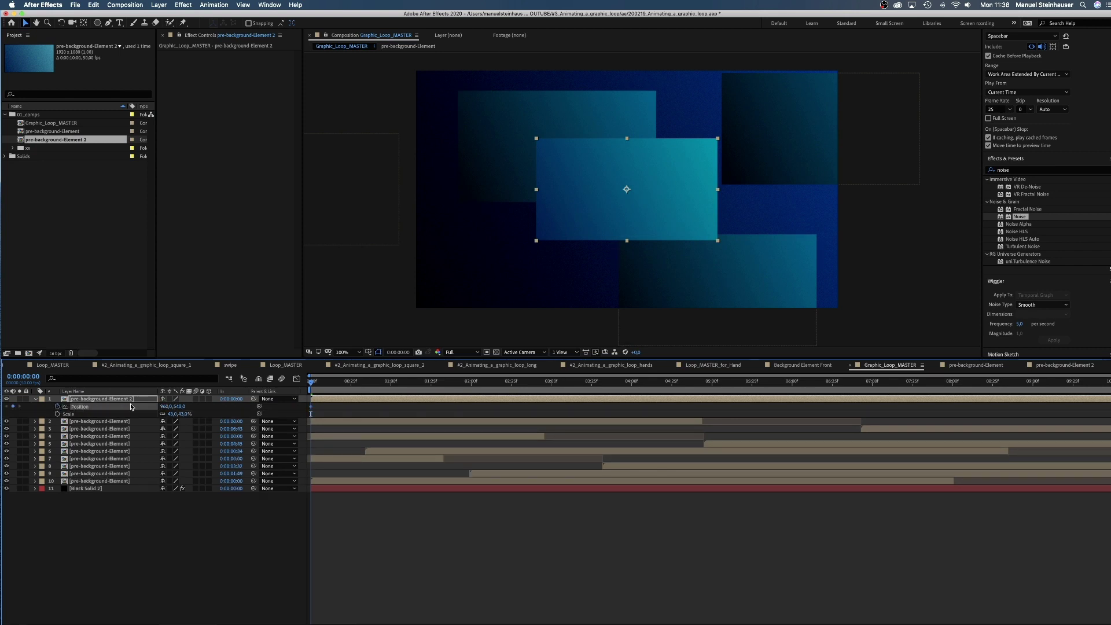
left_click_drag(522, 383, 712, 404)
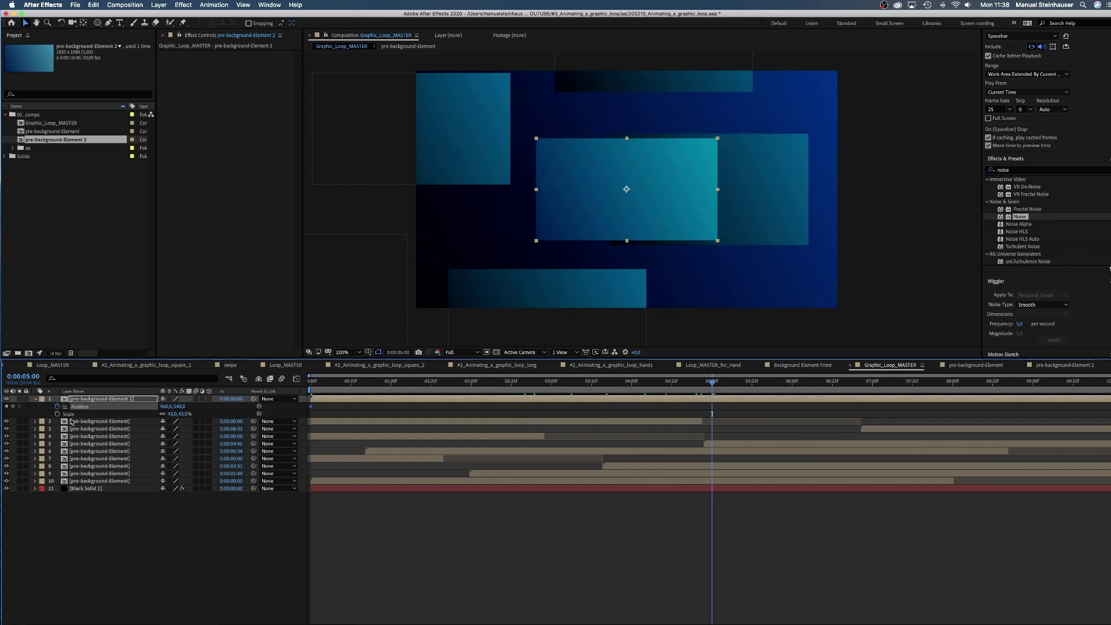
left_click_drag(162, 407, 783, 387)
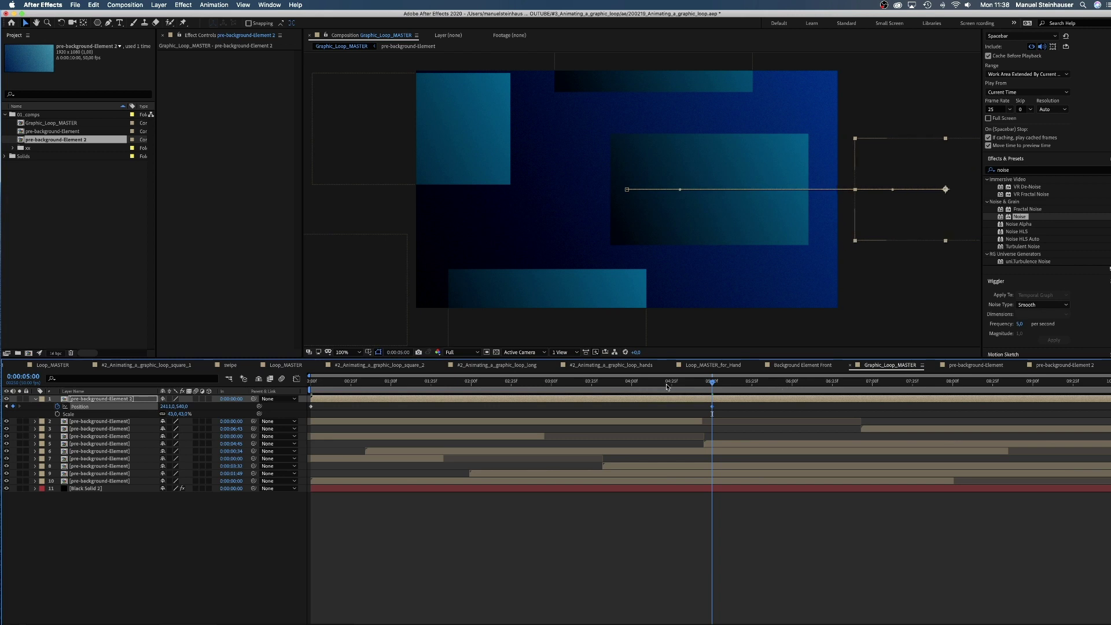
key("Home")
left_click_drag(164, 407, 2, 444)
left_click_drag(162, 406, 2, 407)
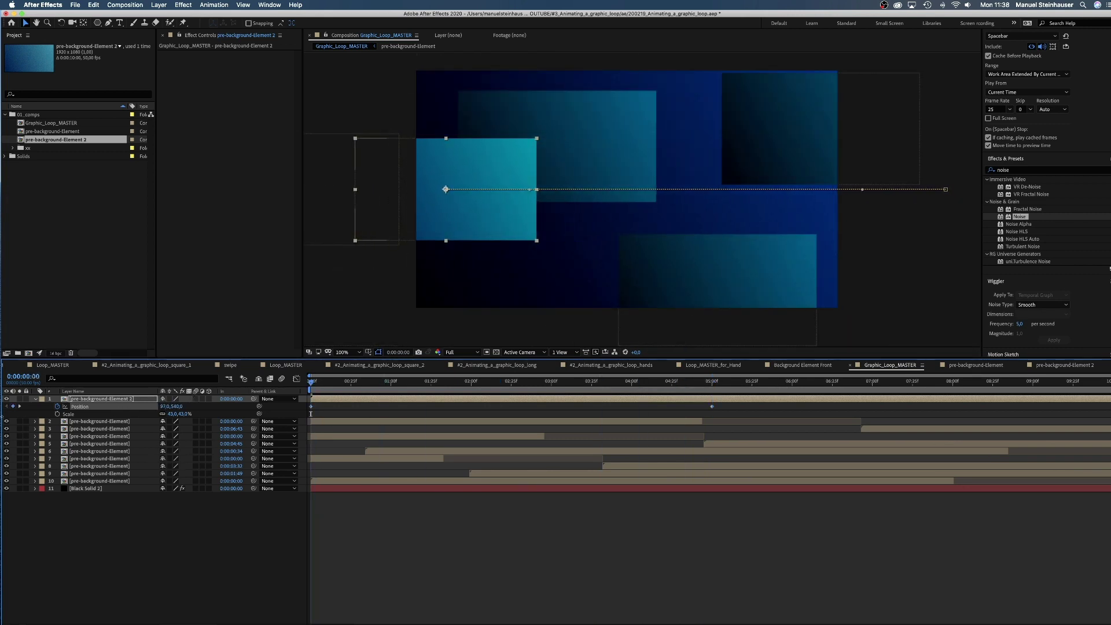
left_click_drag(491, 216, 358, 213)
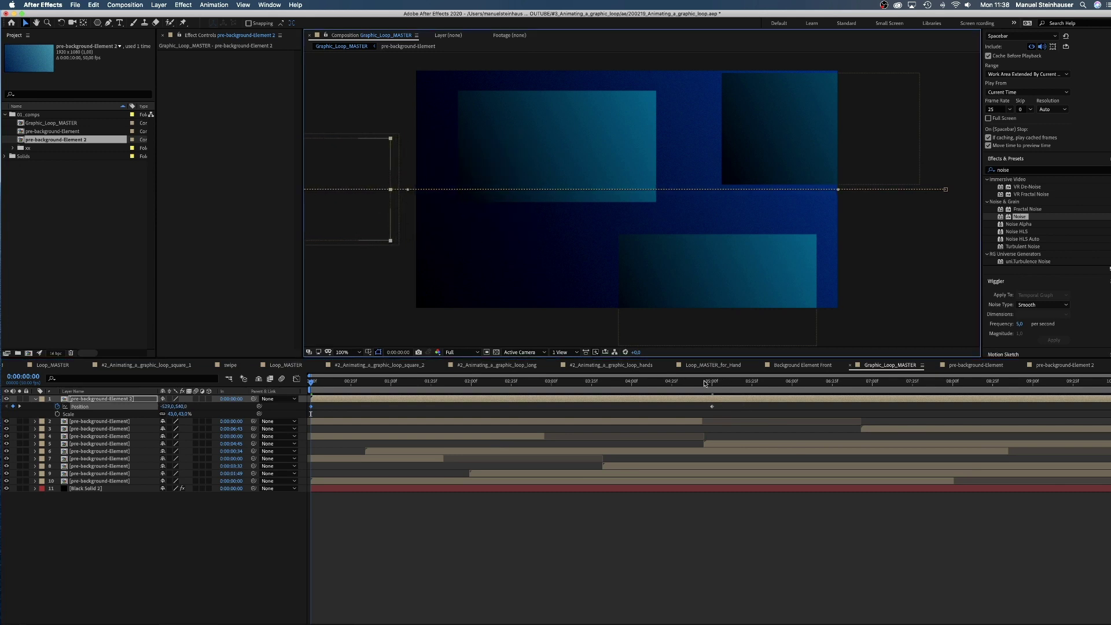
- Trim the top layer to end at 0:00:05:01 by splitting it and deleting the later part
left_click_drag(704, 384, 714, 384)
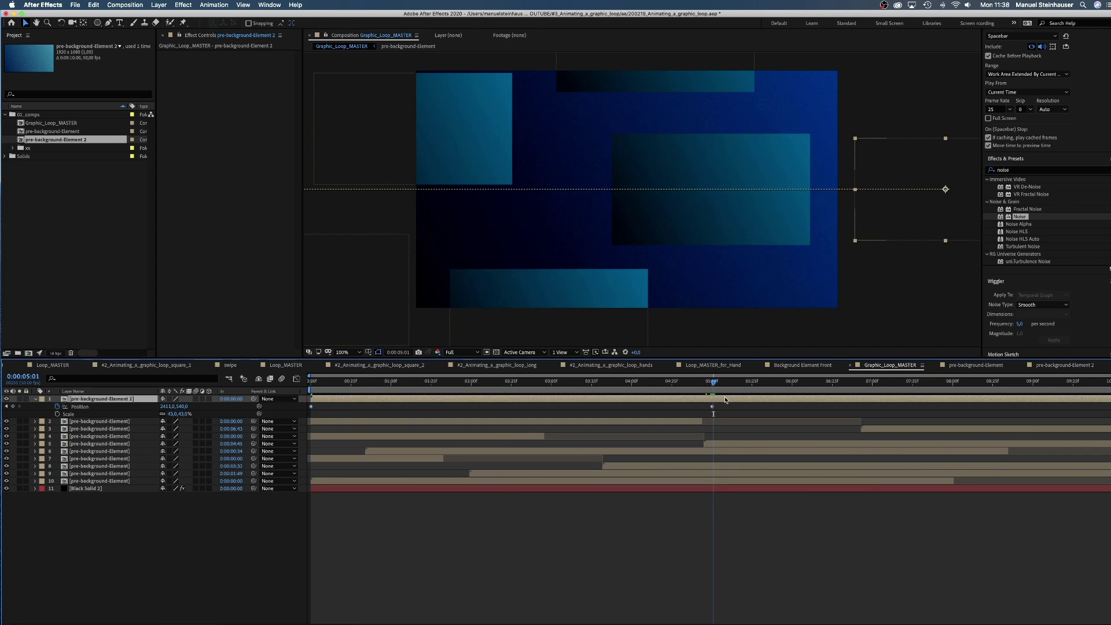
key("super+shift+d")
key("Delete")
left_click_drag(713, 383, 615, 407)
- Duplicate the layer twice and stagger the copies' start times to 0:00:01:48, 0:00:03:21 and 0:00:06:09
left_click(614, 400)
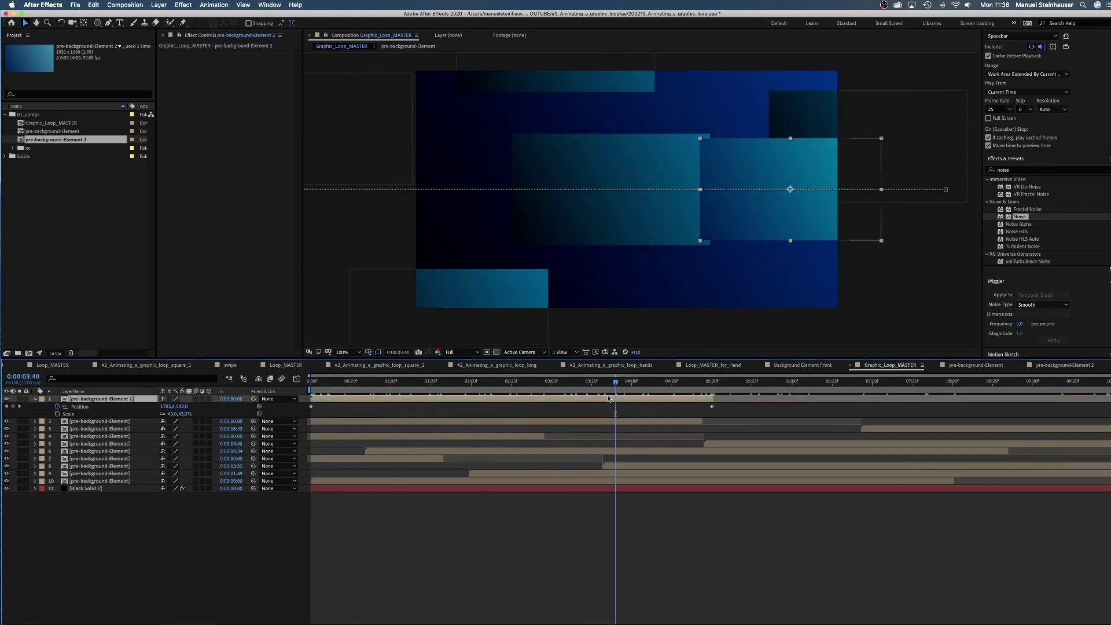
key("super+d")
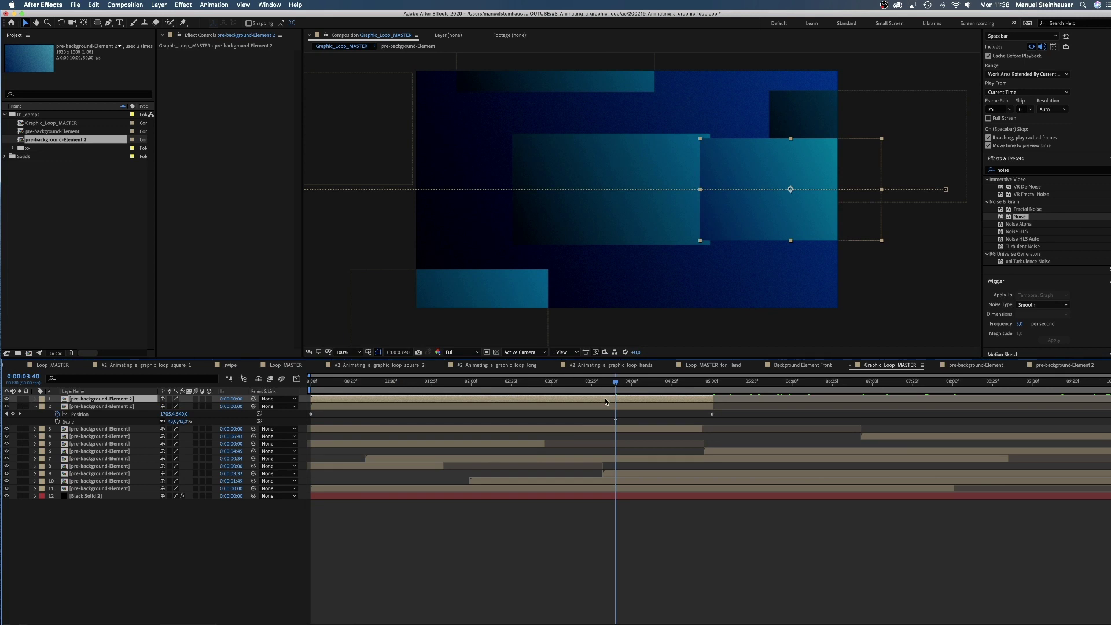
key("super+d")
key("super+d")
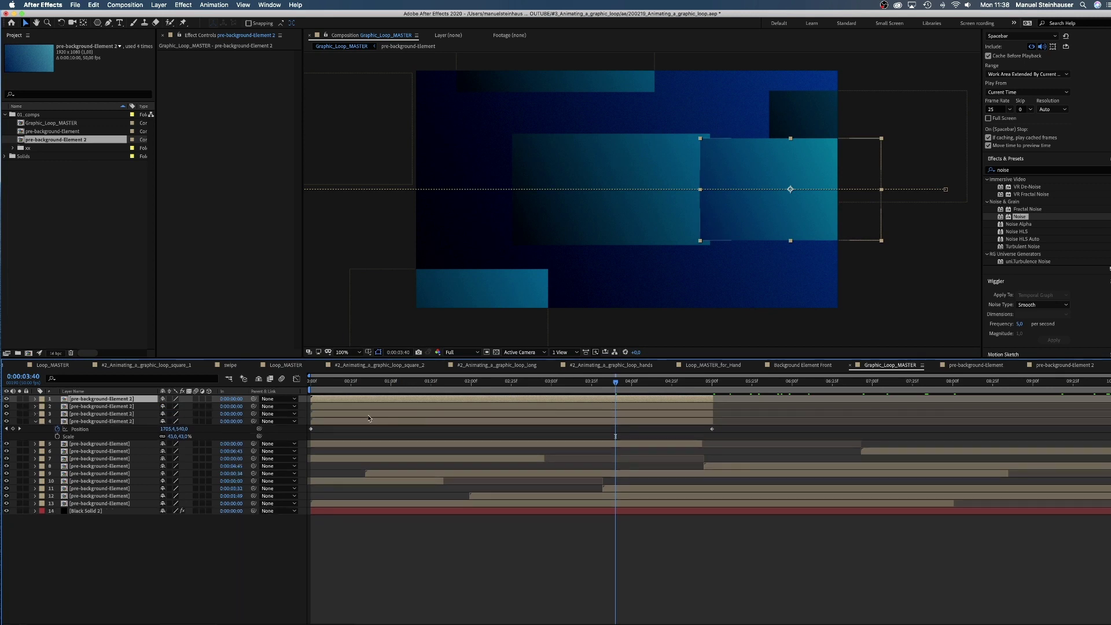
left_click_drag(368, 417, 643, 417)
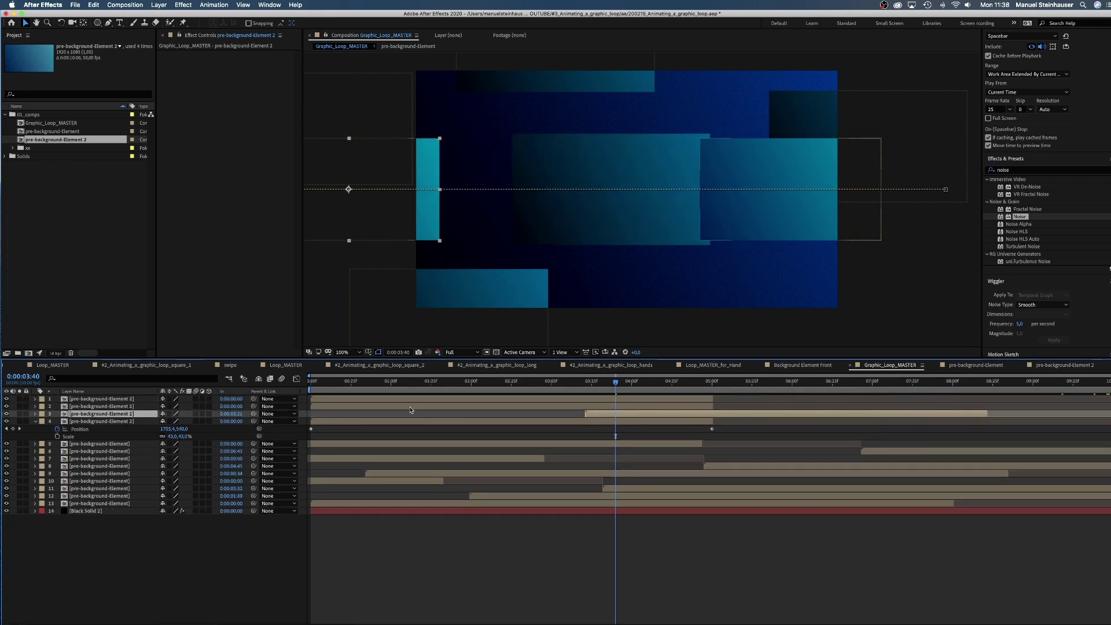
left_click_drag(409, 409, 905, 408)
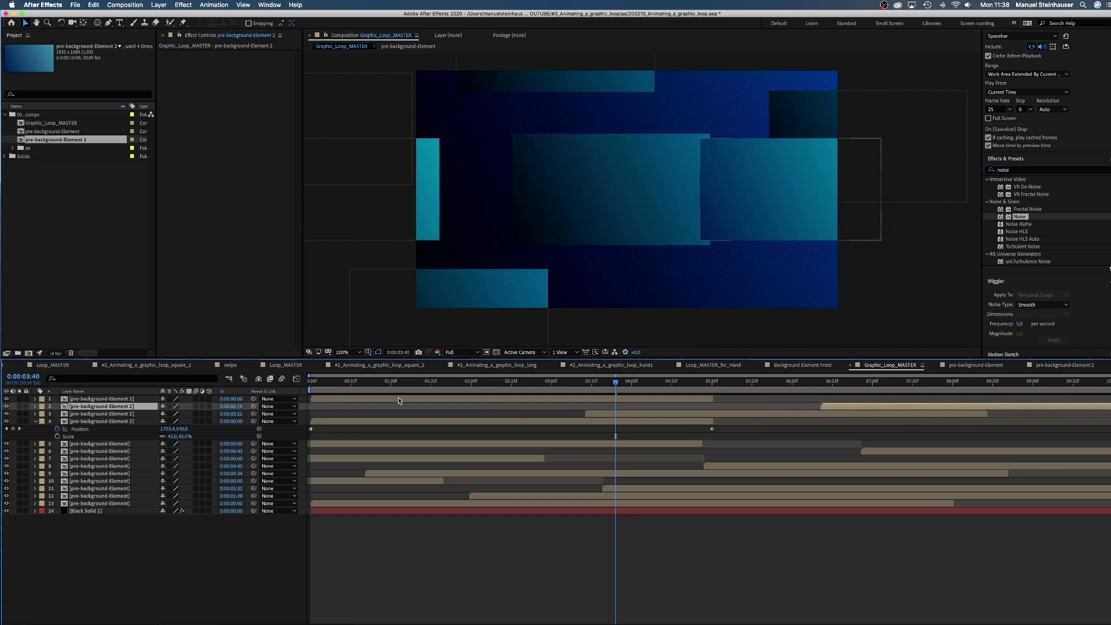
left_click_drag(393, 399, 551, 403)
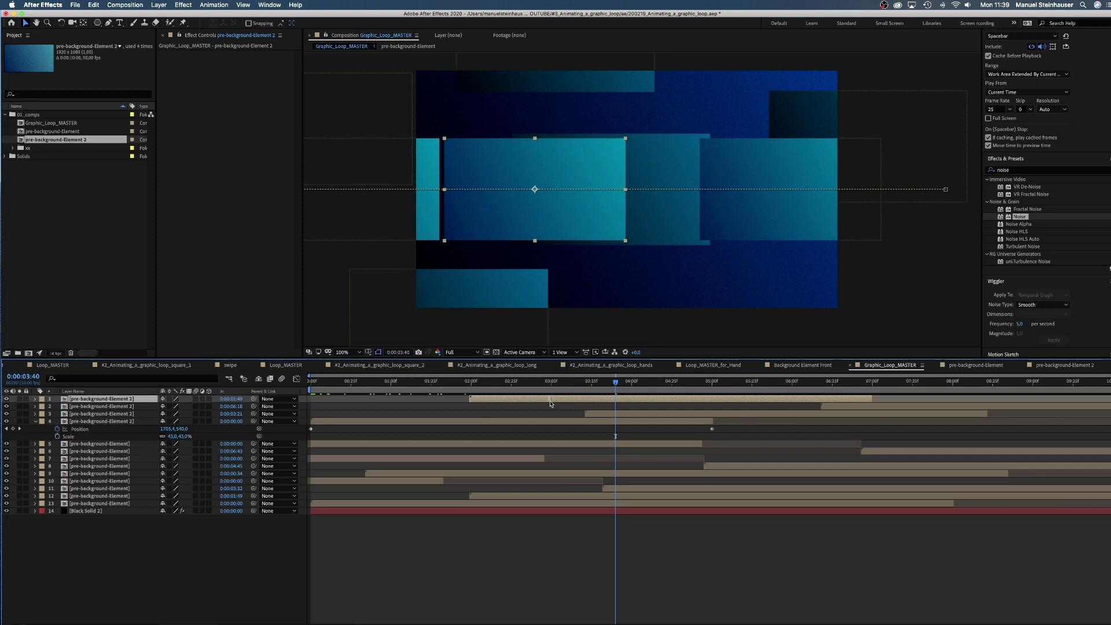
- Vary the copies' heights via Anchor Point Y, e.g. 1345 and 490, with layer 4 at the top
left_click(112, 422, "shift")
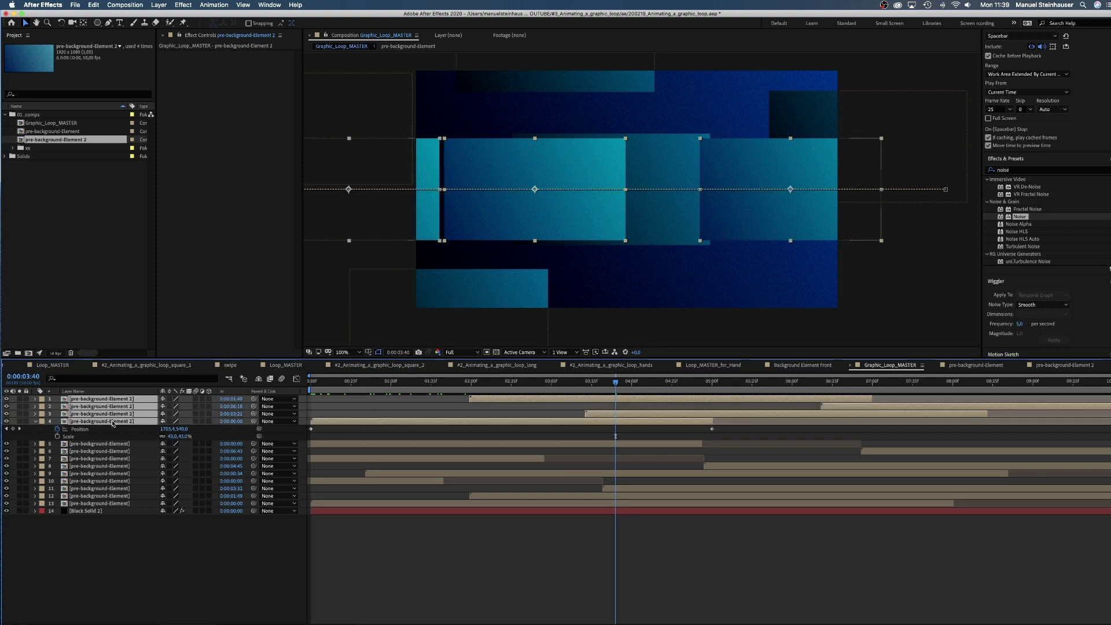
key("a")
left_click(557, 399)
left_click_drag(179, 406, 187, 406)
left_click_drag(180, 436, 92, 438)
left_click(872, 382)
left_click(101, 443)
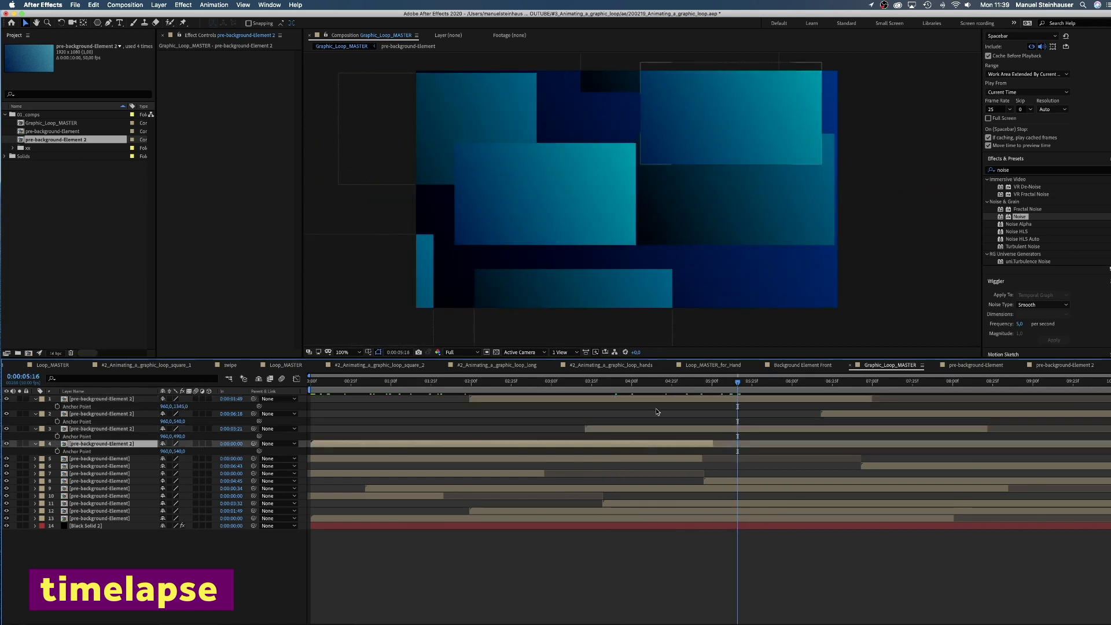
left_click(484, 382)
left_click_drag(179, 451, 162, 451)
- Shift layer 2 earlier and duplicate it, starting the copy at 0:00:00:12
left_click(101, 414)
left_click_drag(937, 382, 947, 382)
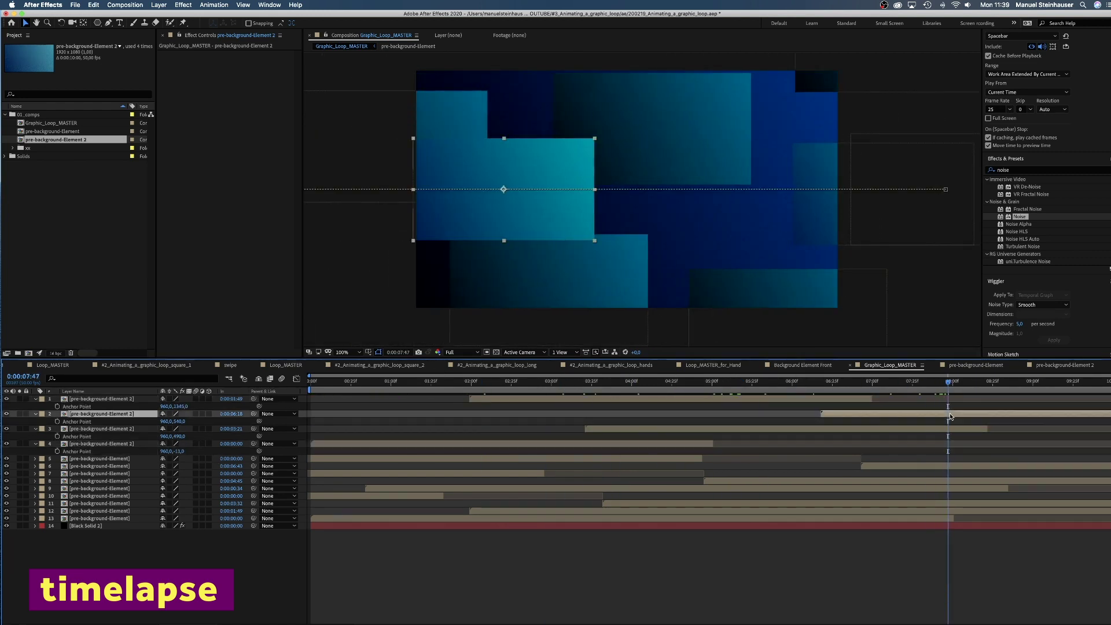
left_click_drag(896, 414, 813, 415)
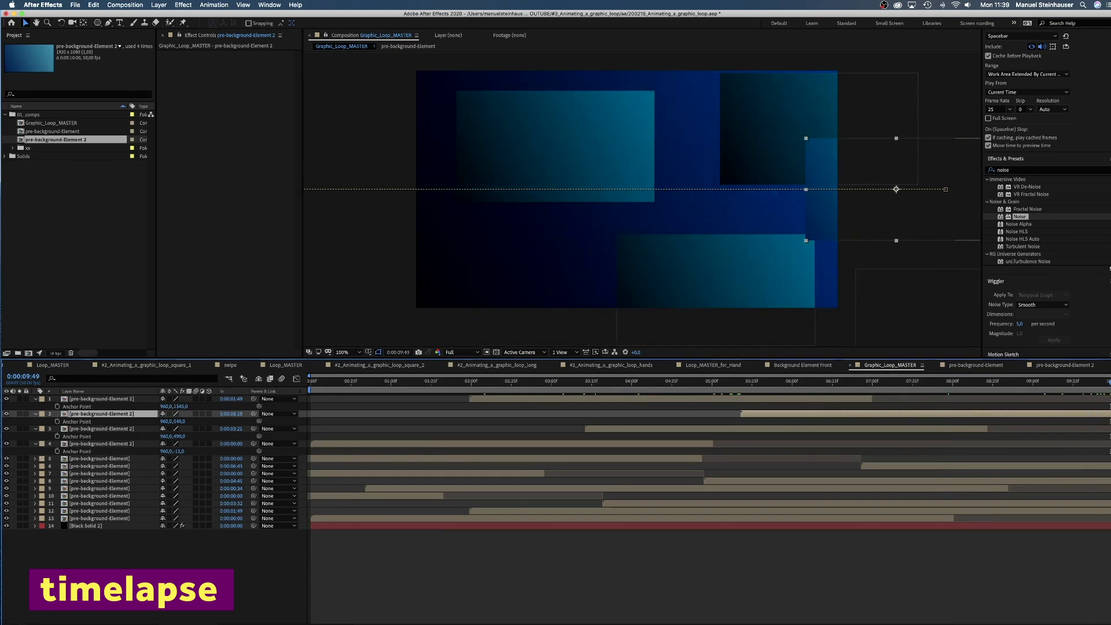
key("ctrl+d")
left_click_drag(1109, 418, 331, 424)
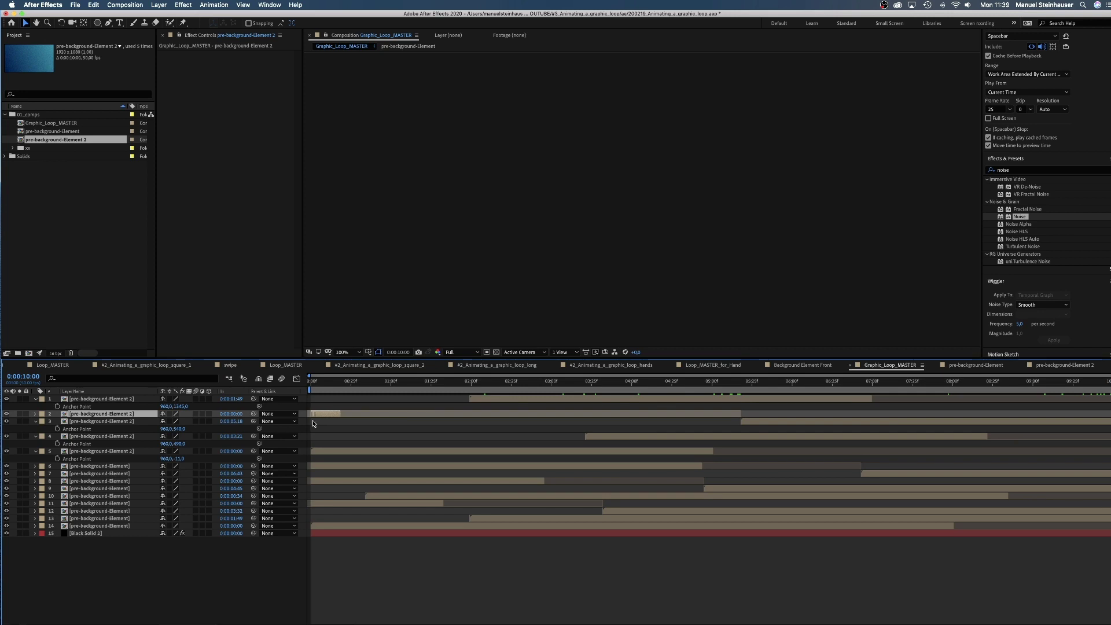
- Preview the master loop from near the start
left_click(334, 382)
key("space")
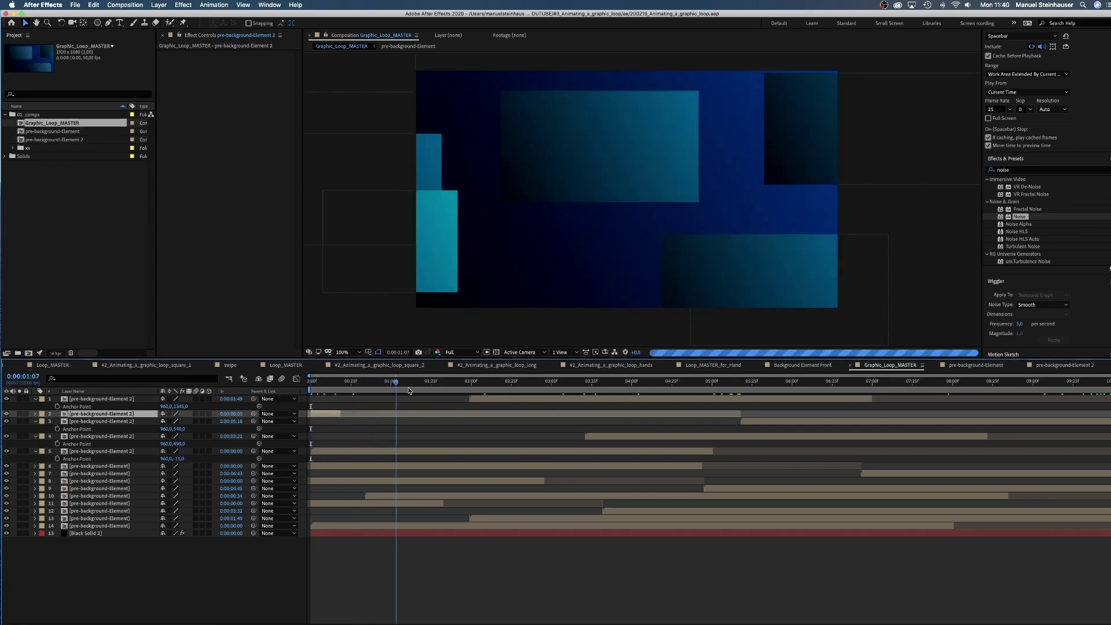
left_click(98, 398)
- Shrink layers 1, 6 and 7 to 33% scale
left_click(86, 523, "shift")
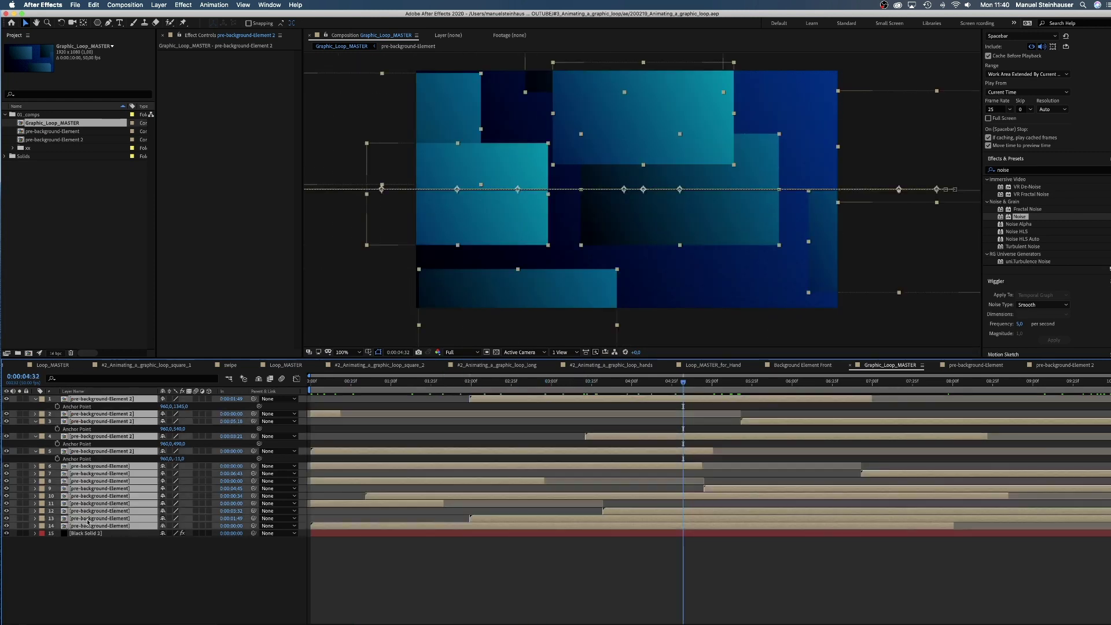
key("s")
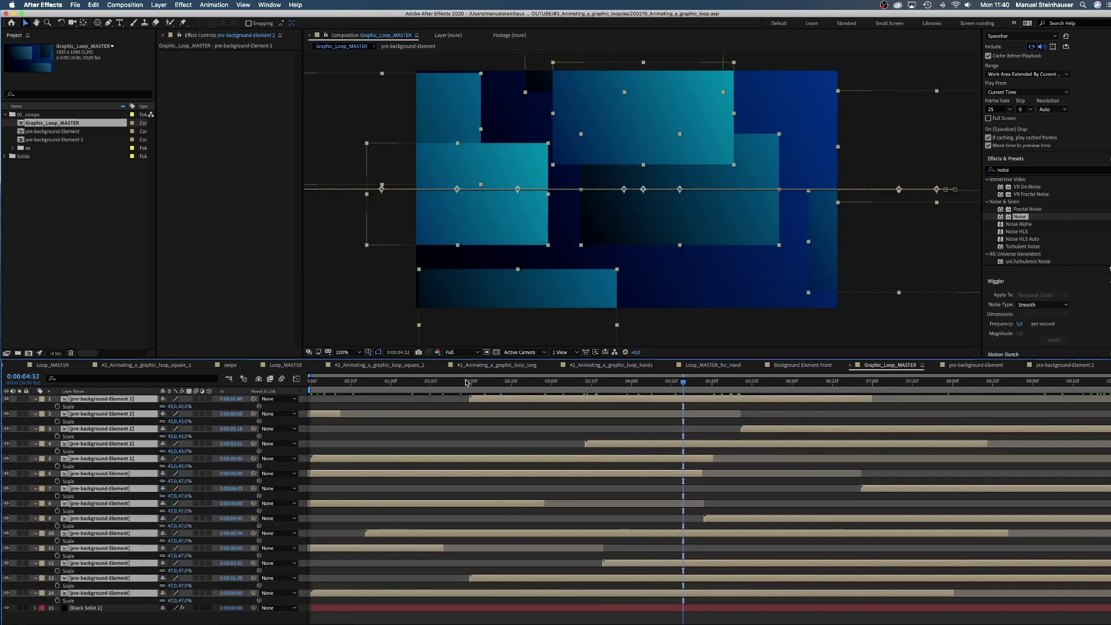
left_click_drag(466, 382, 571, 382)
left_click(599, 407)
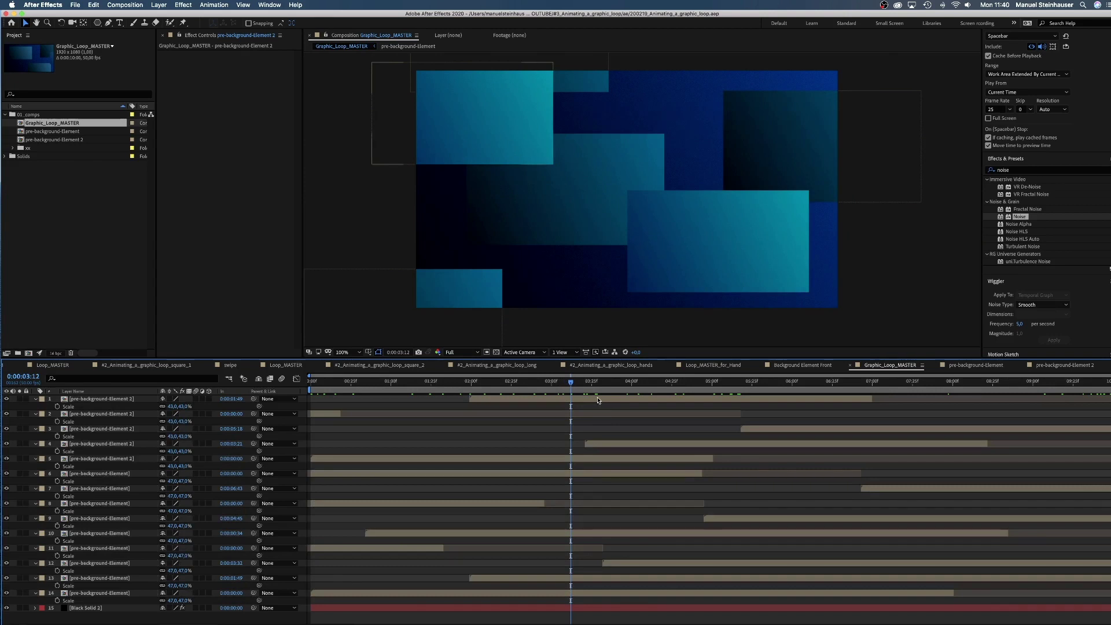
left_click(596, 399)
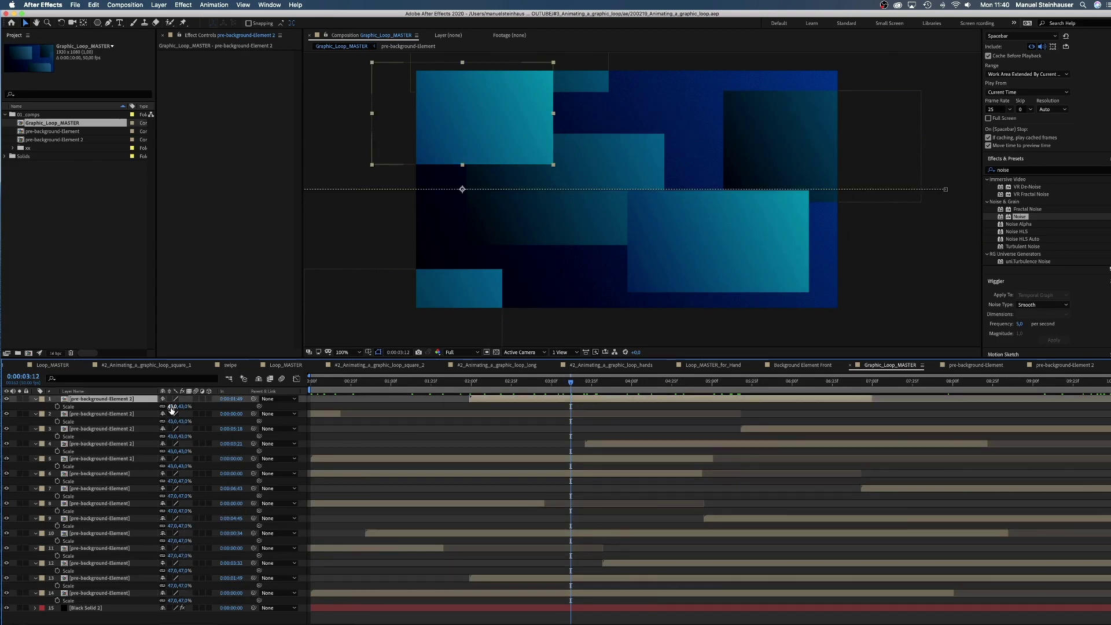
left_click_drag(173, 407, 167, 407)
left_click(570, 235)
left_click(99, 473)
left_click(99, 488, "shift")
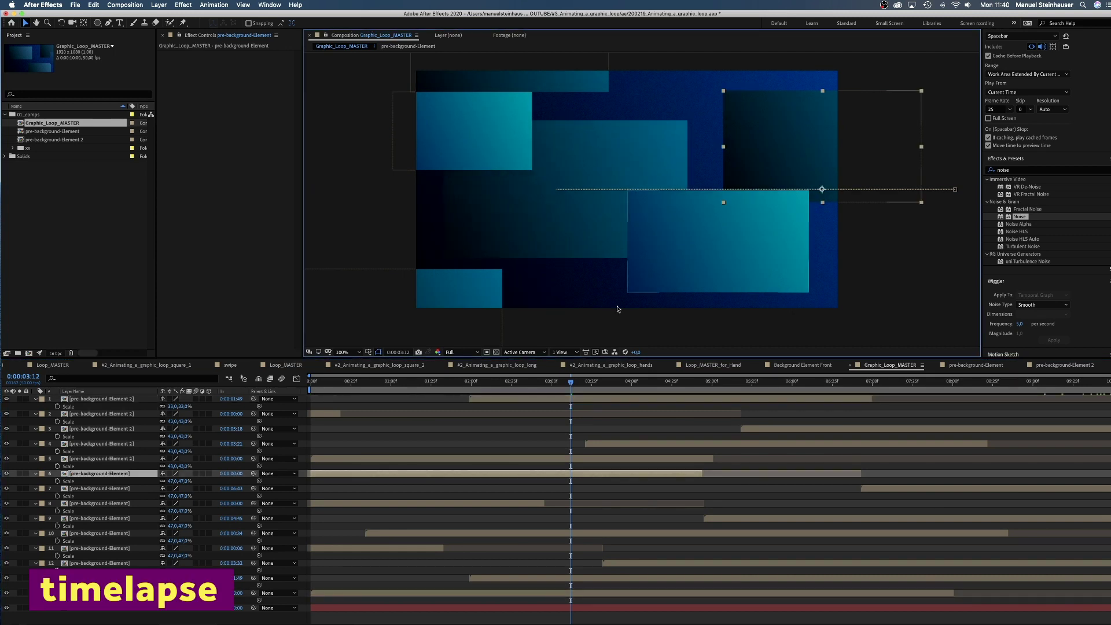
left_click_drag(172, 481, 167, 481)
- Enlarge layers 11 and 12 to 57% scale
left_click_drag(571, 381, 718, 382)
left_click(458, 568)
left_click(672, 546)
left_click(99, 518)
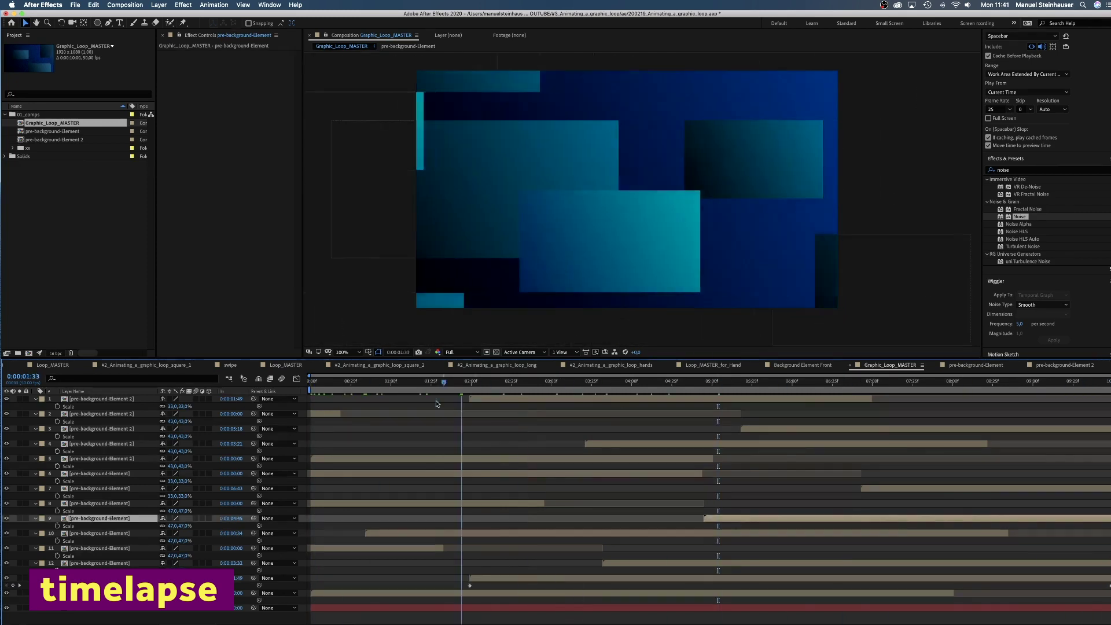
left_click(761, 132)
key("Home")
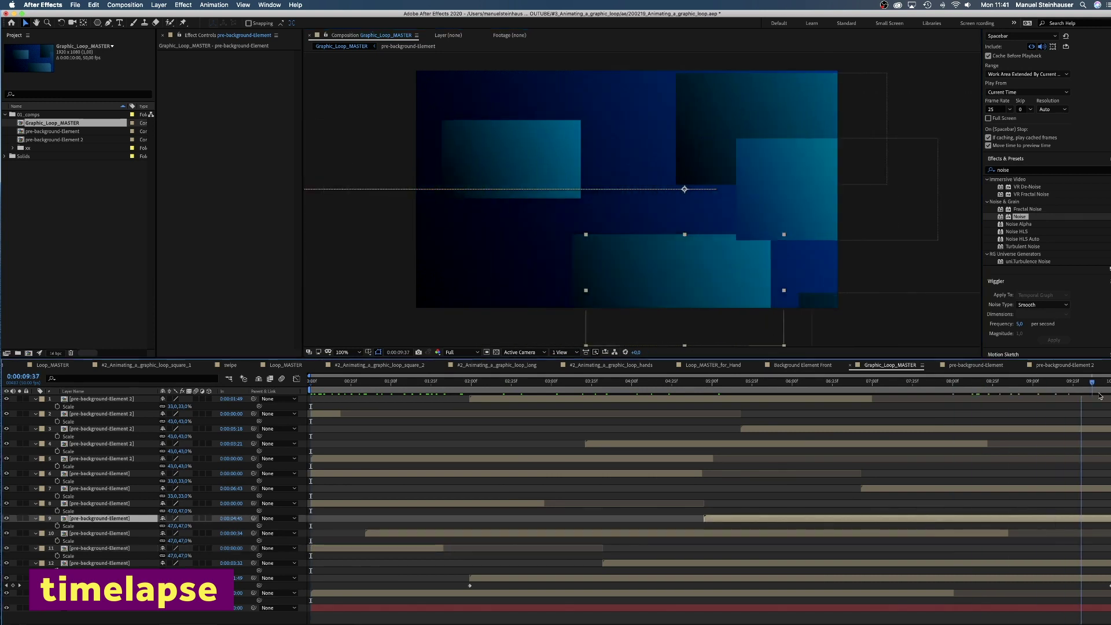
left_click(100, 563, "shift")
left_click_drag(172, 556, 200, 555)
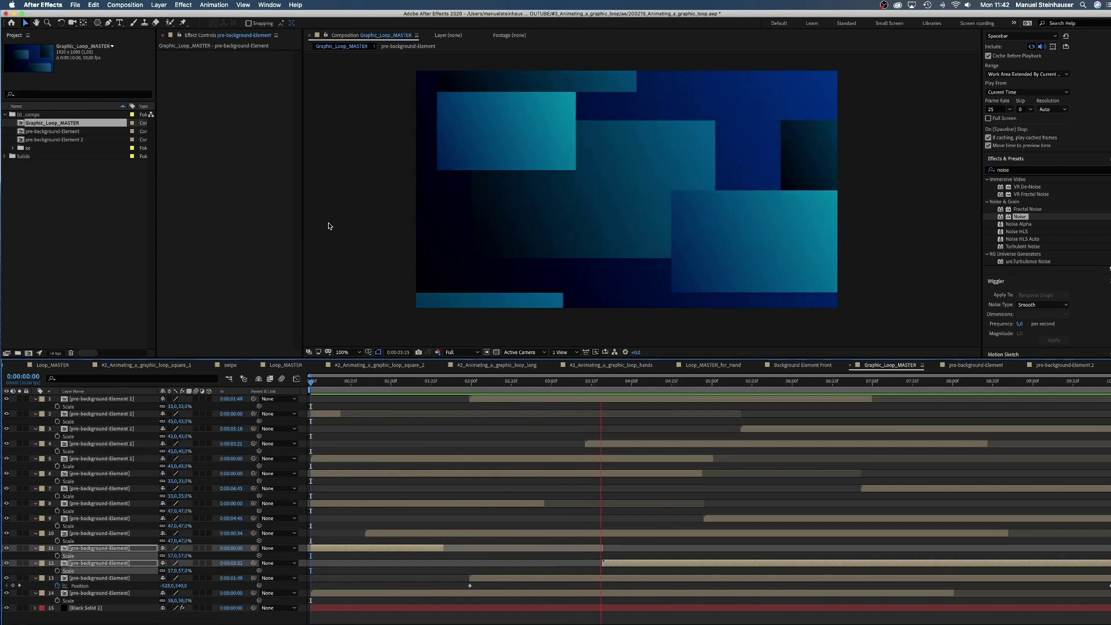
left_click(61, 259)
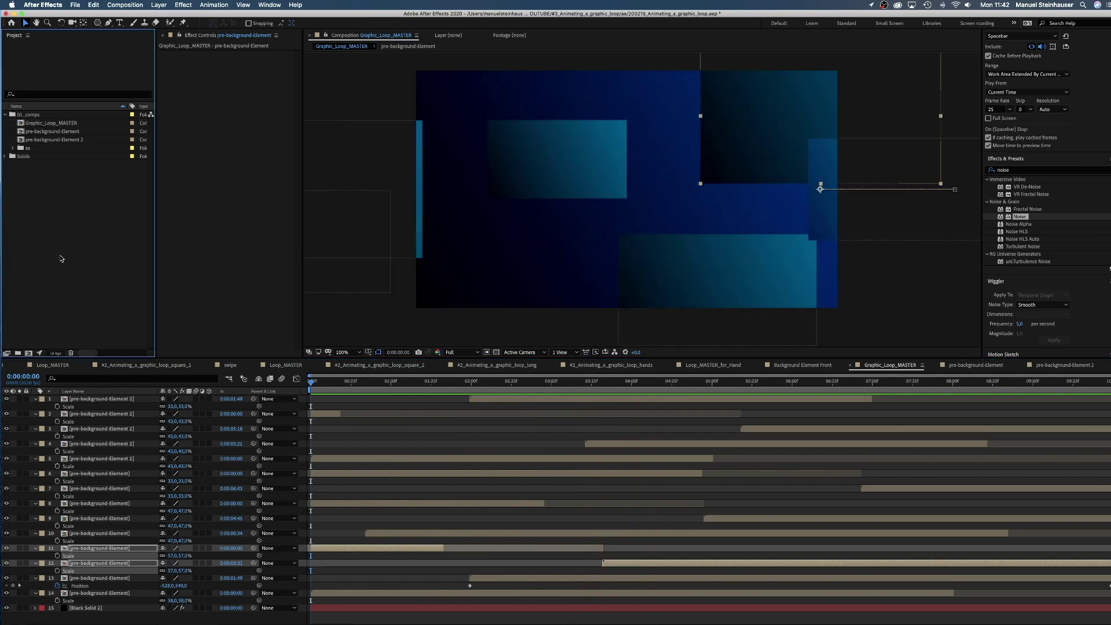
- Create the Infographic 1 comp with a rectangle slightly smaller than the frame
key("super+n")
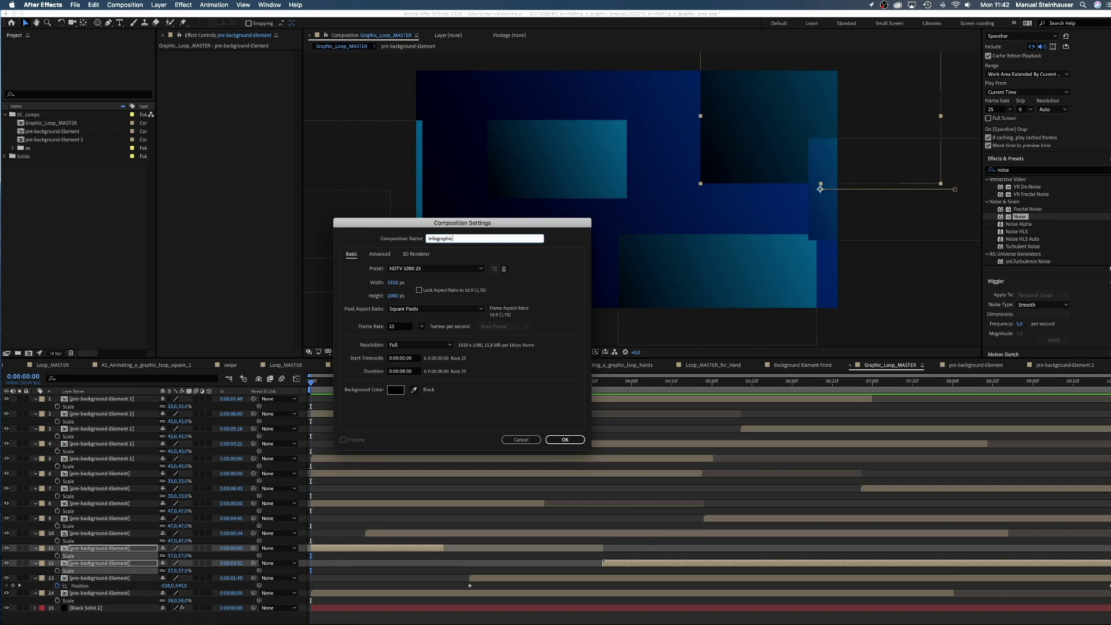
left_click(565, 439)
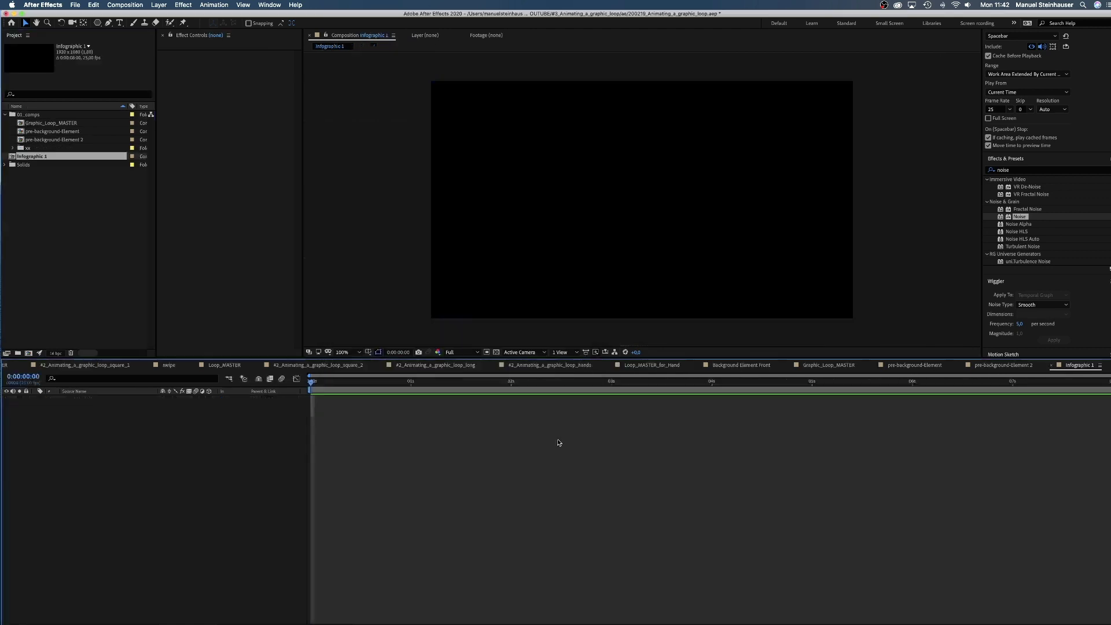
left_click_drag(97, 25, 110, 31)
double_click(99, 25)
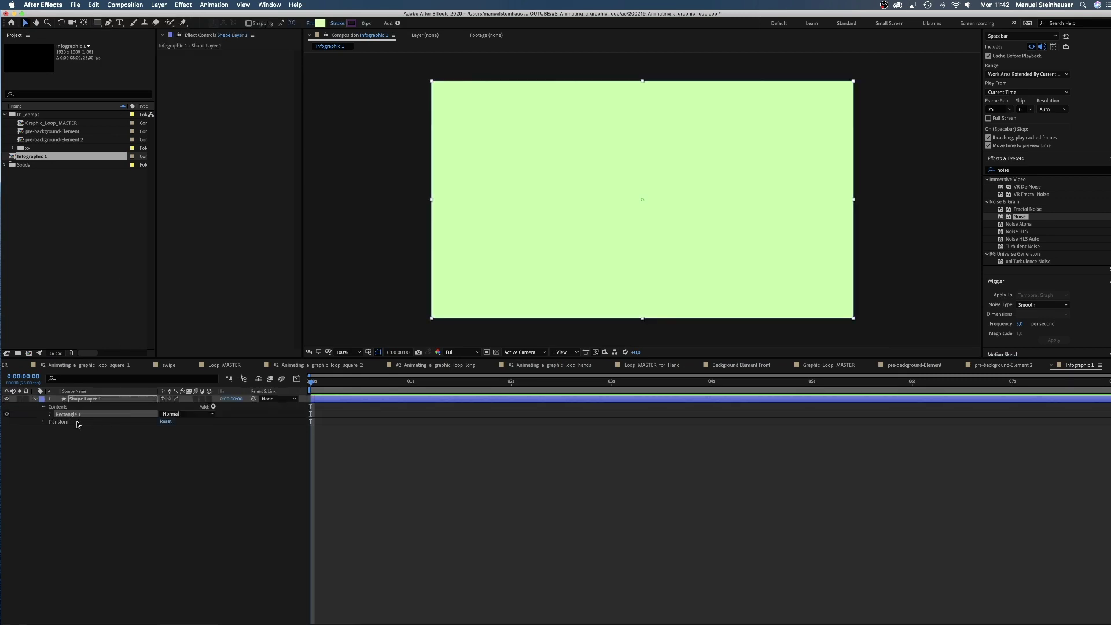
left_click(48, 414)
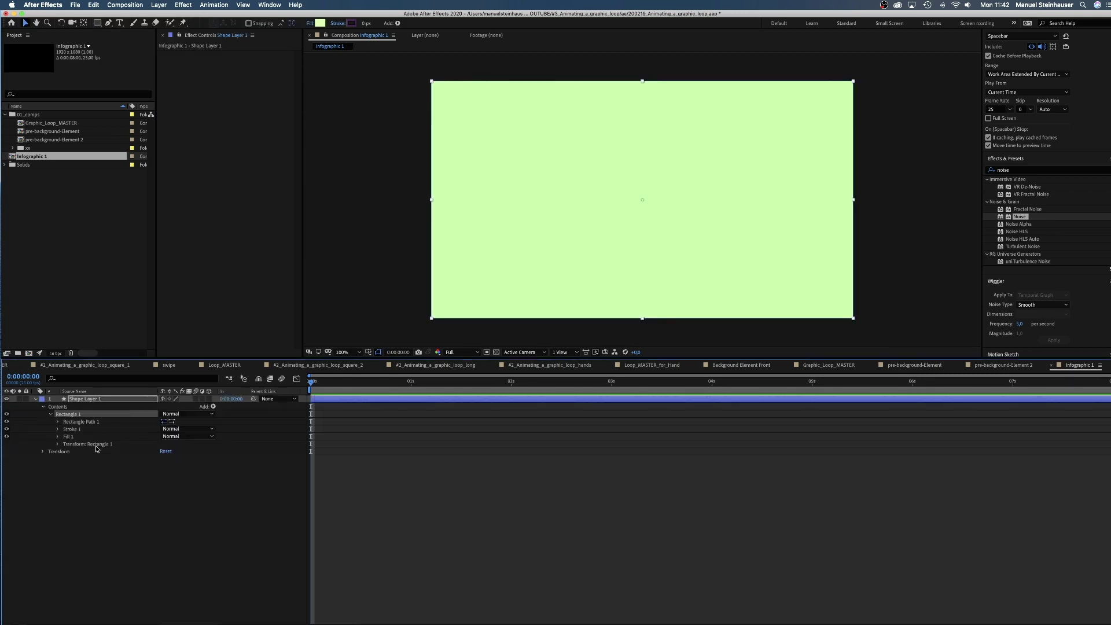
left_click(58, 422)
left_click_drag(172, 429, 21, 429)
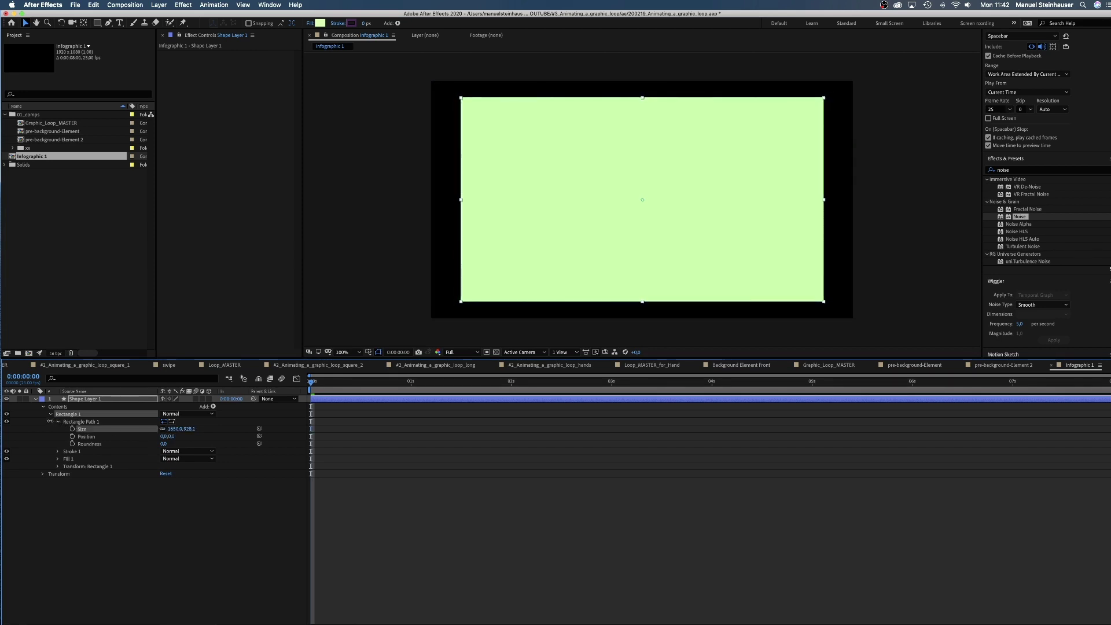
- Give the rectangle a deep-blue 002F69 fill at 50% opacity
left_click(58, 459)
left_click(166, 482)
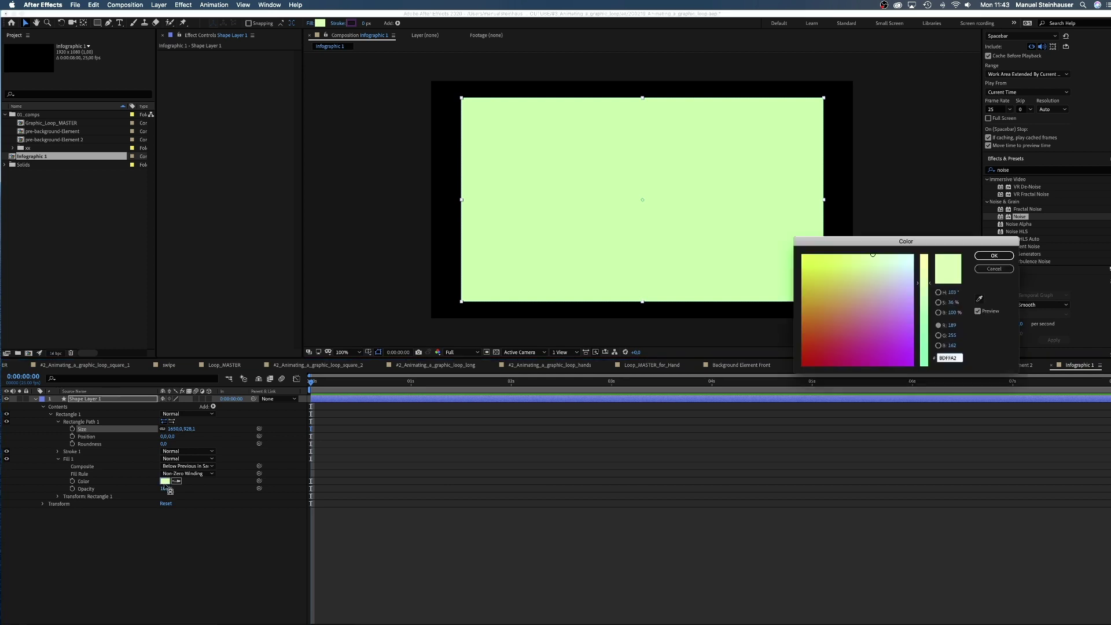
left_click_drag(924, 341, 924, 367)
left_click_drag(872, 327, 848, 346)
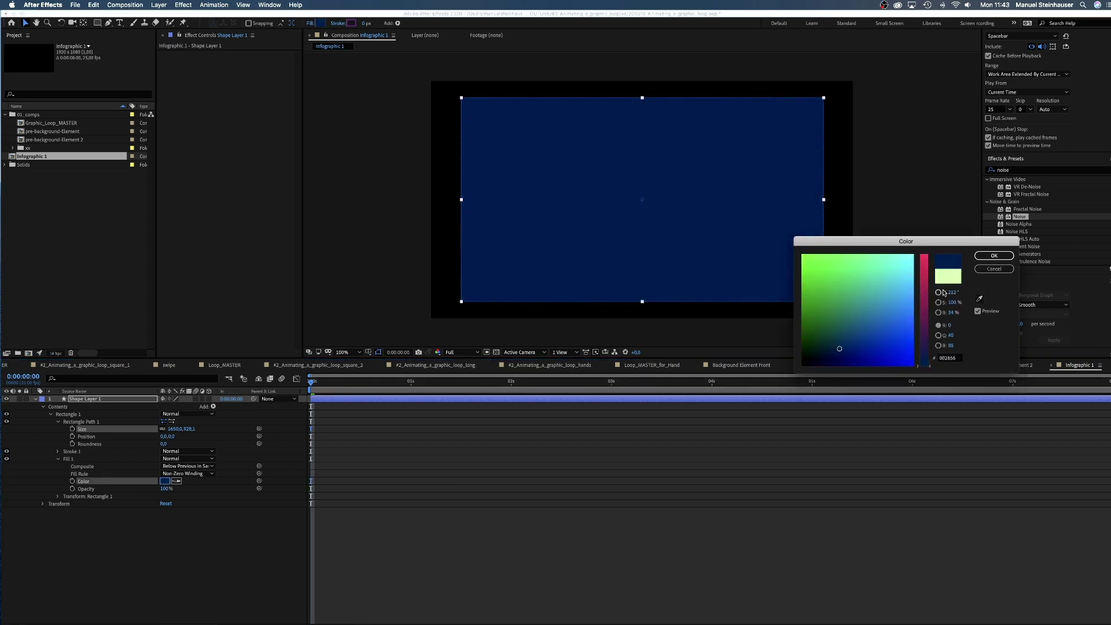
left_click(993, 255)
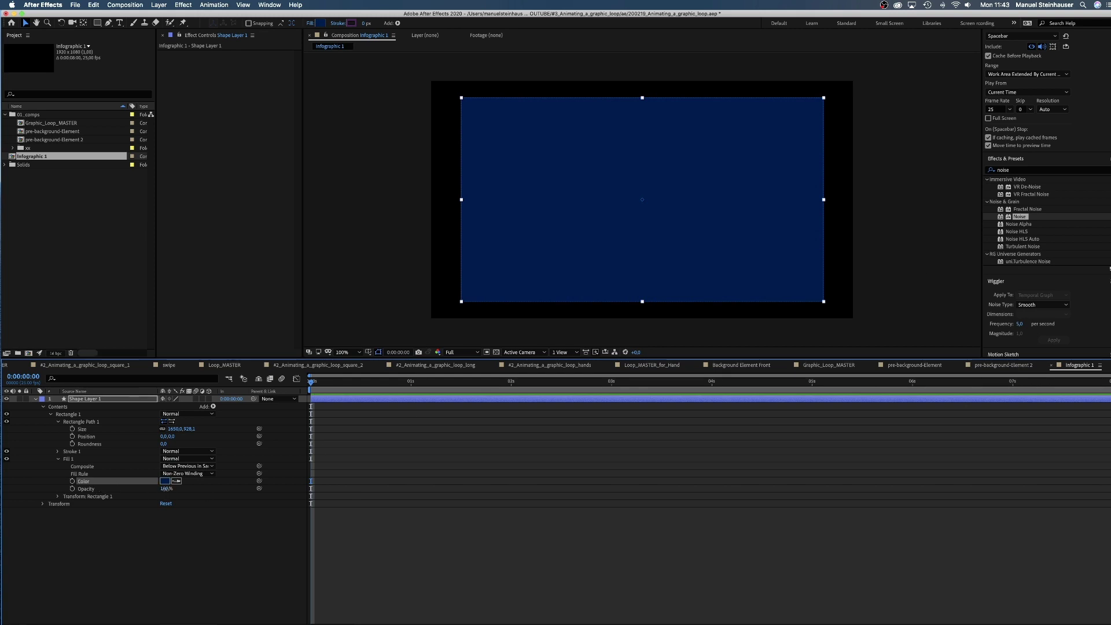
type("50")
key("Return")
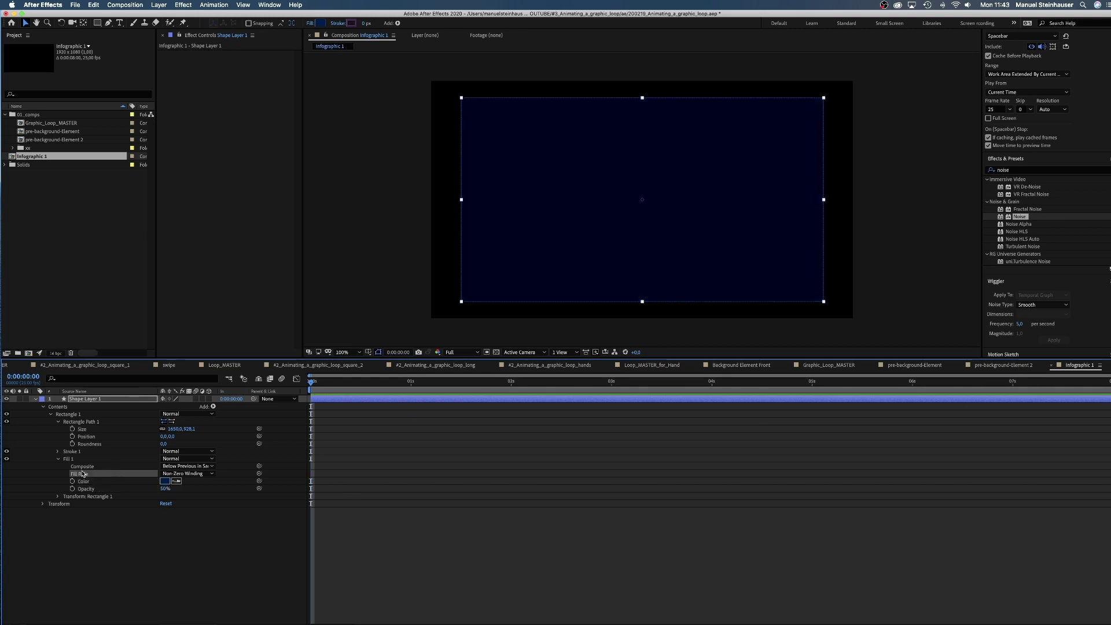
- Give the rectangle a light-blue stroke 2 px wide
left_click(68, 451)
left_click(58, 452)
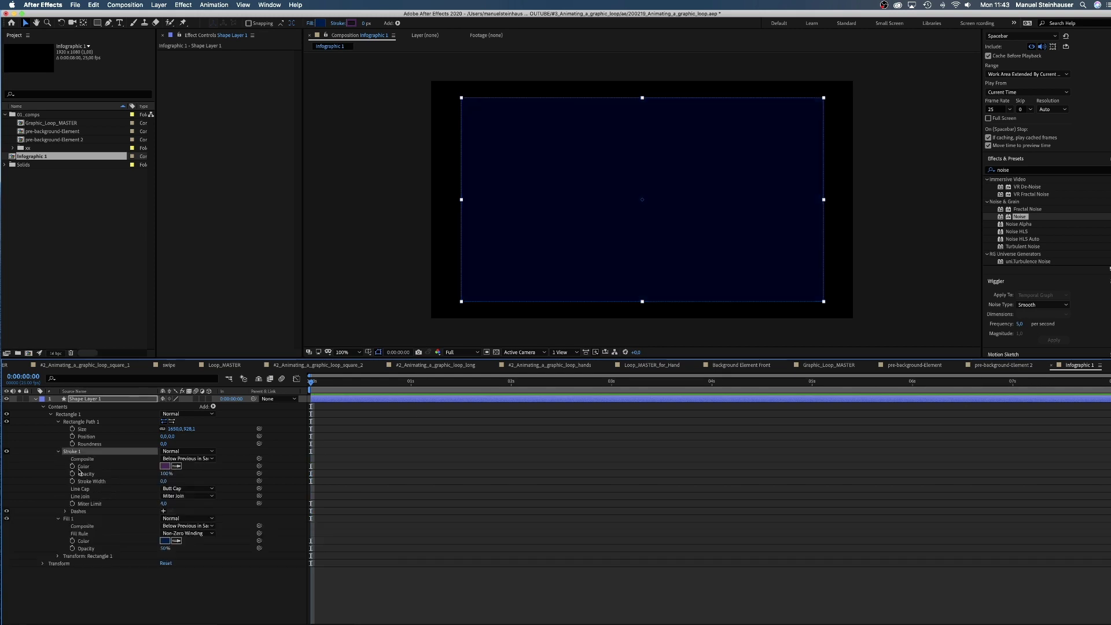
left_click(165, 466)
left_click_drag(923, 317, 923, 291)
left_click(991, 257)
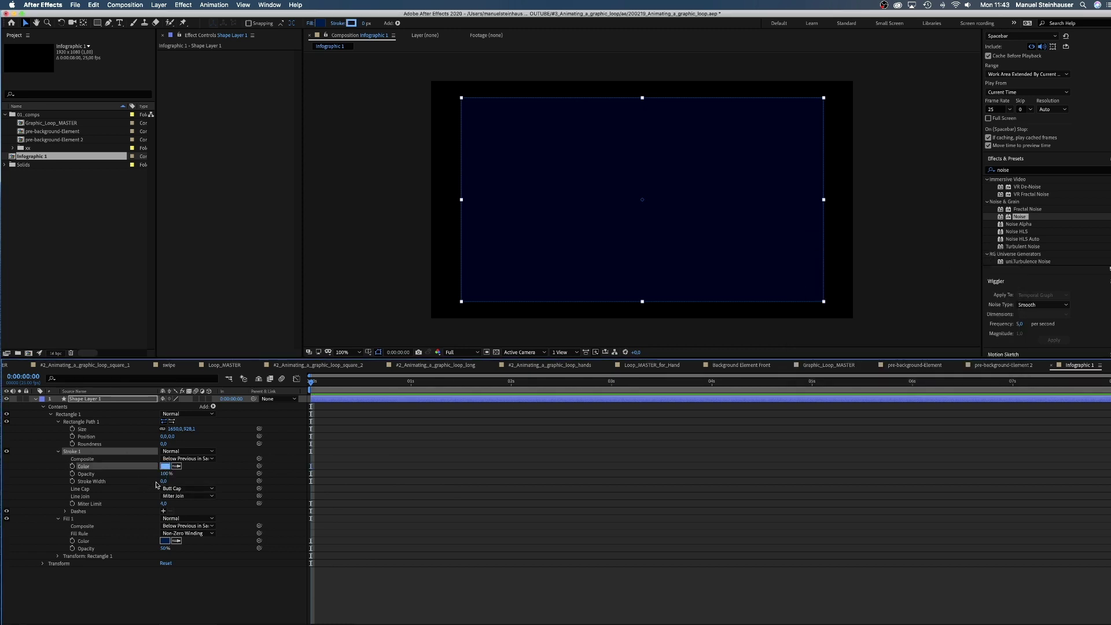
left_click(163, 481)
key("Return")
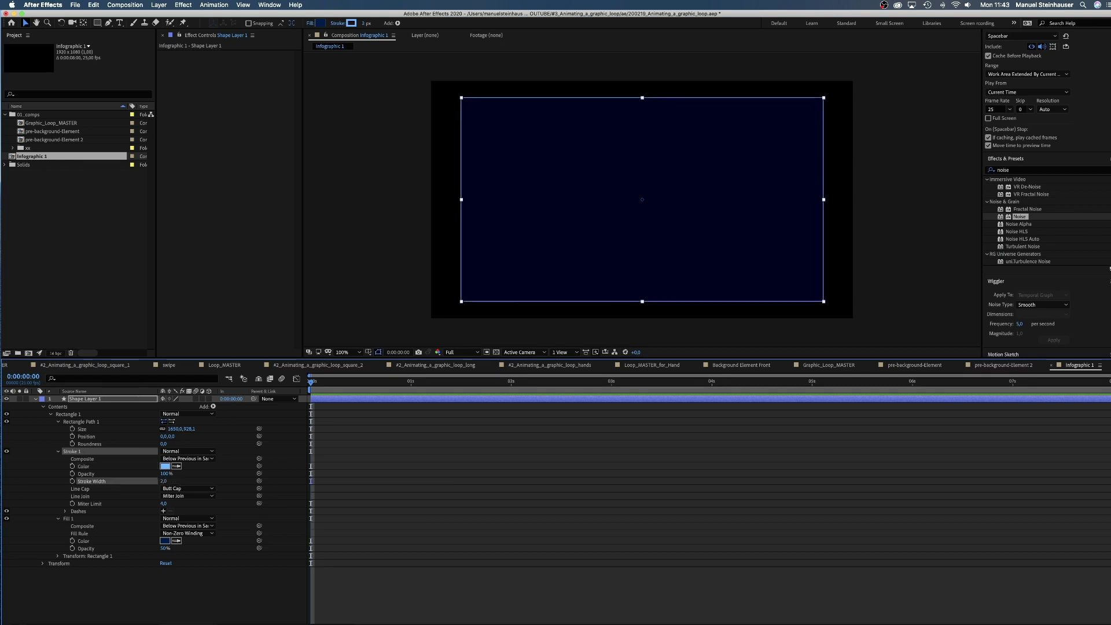
left_click(105, 588)
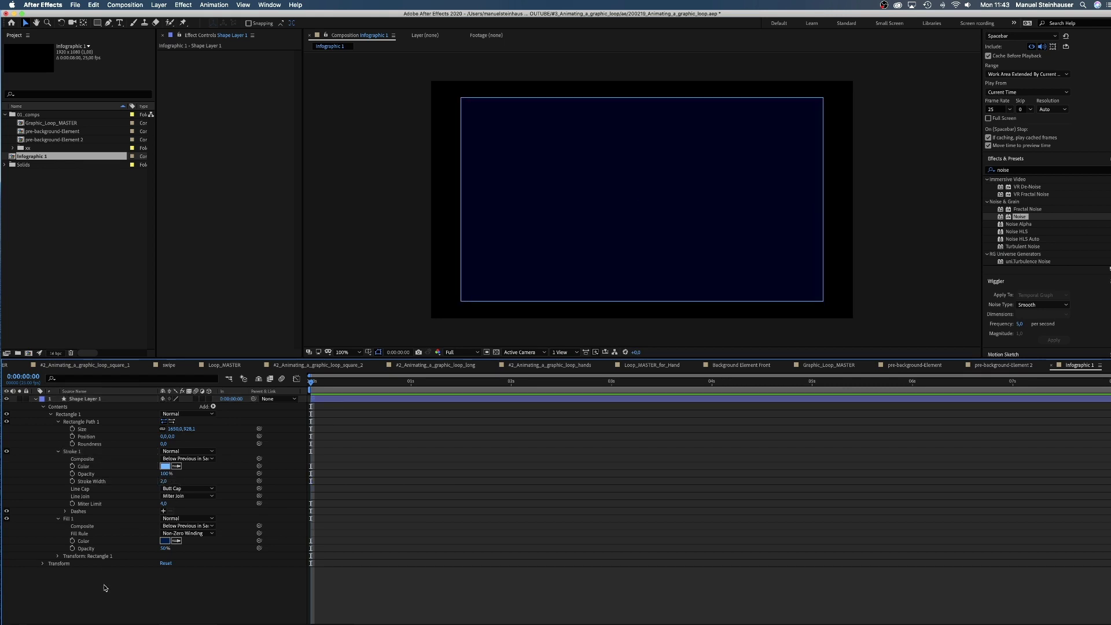
double_click(58, 123)
- Scale the Infographic 1 layer in the master loop to 66%, then reopen the Infographic 1 comp
left_click_drag(34, 156, 340, 398)
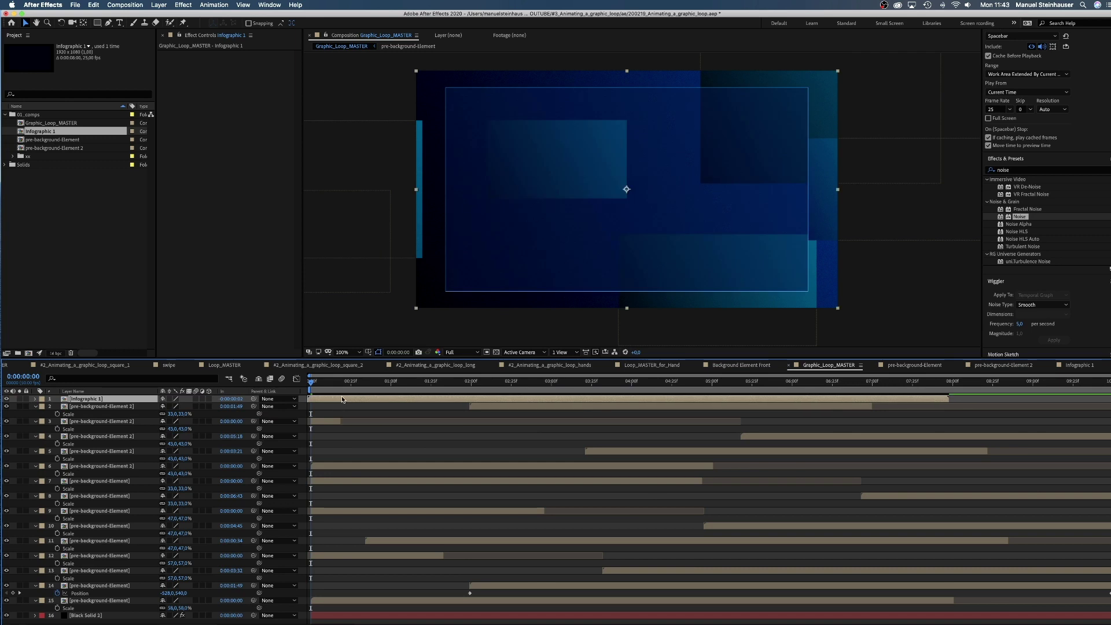
key("s")
left_click_drag(174, 406, 154, 411)
double_click(51, 131)
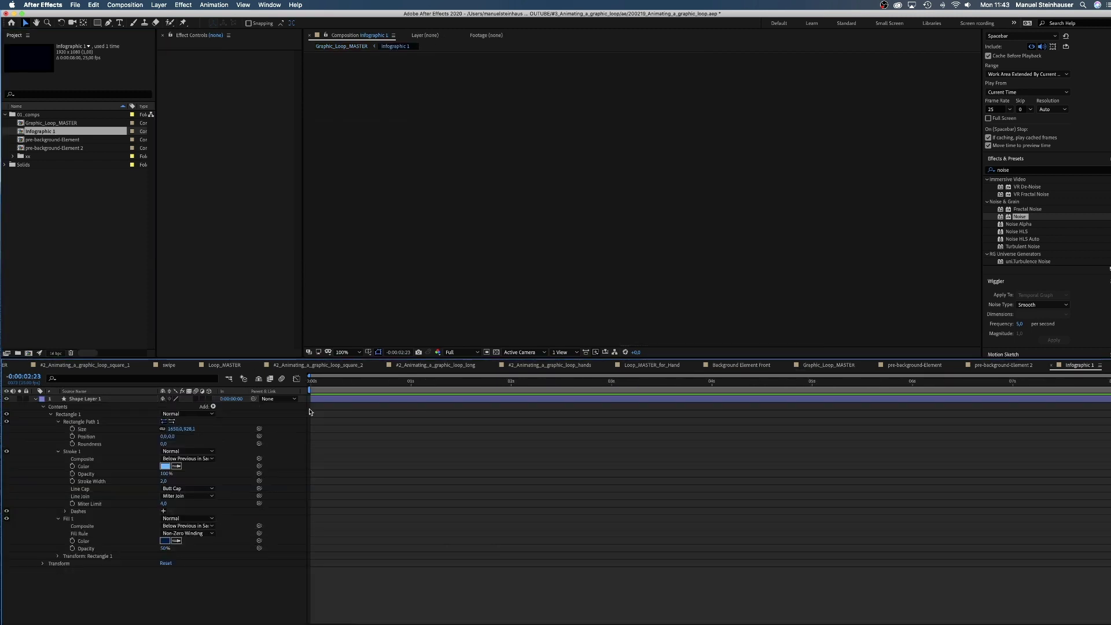
- Overlay a proportional grid on Infographic 1 with 9 horizontal and 7 vertical divisions in Grids & Guides
left_click_drag(333, 385, 307, 380)
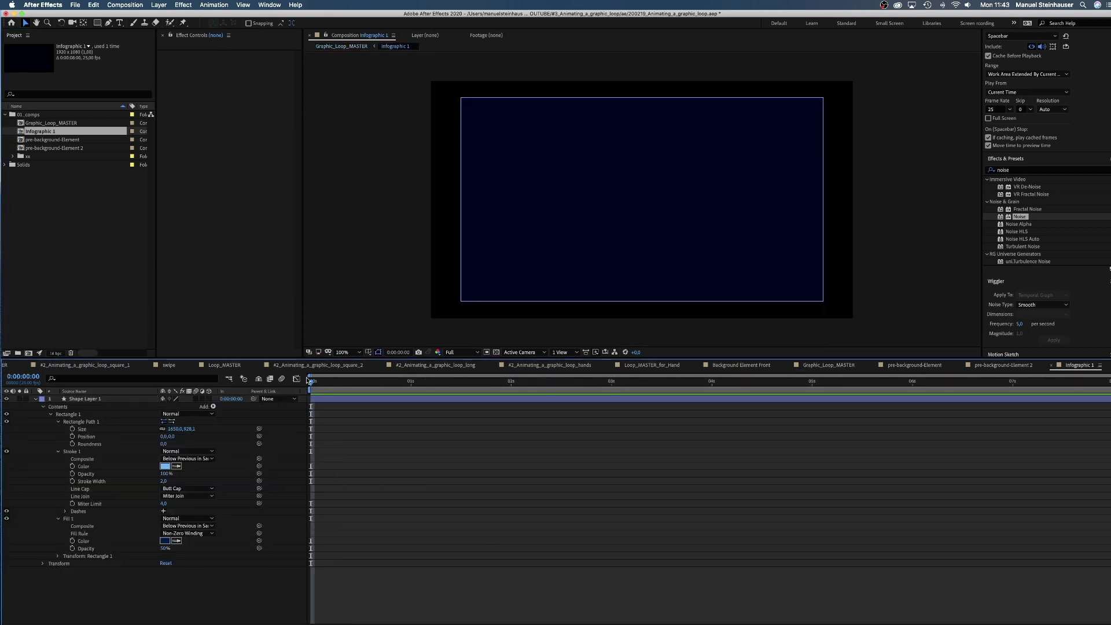
left_click(372, 353)
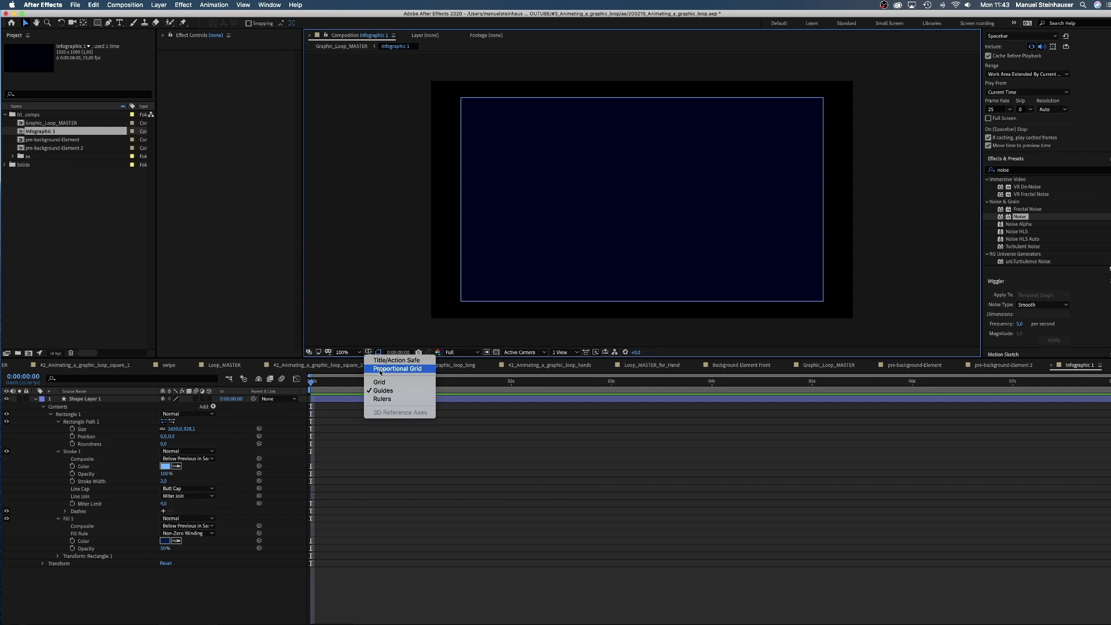
left_click(380, 371)
left_click(34, 3)
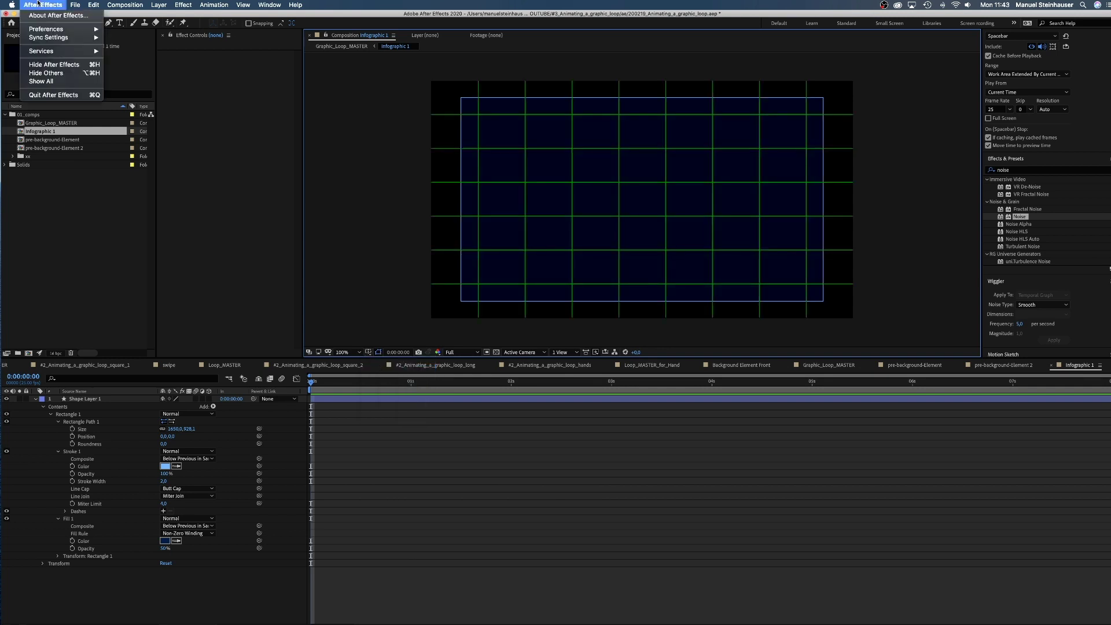
mouse_move(46, 30)
left_click(165, 71)
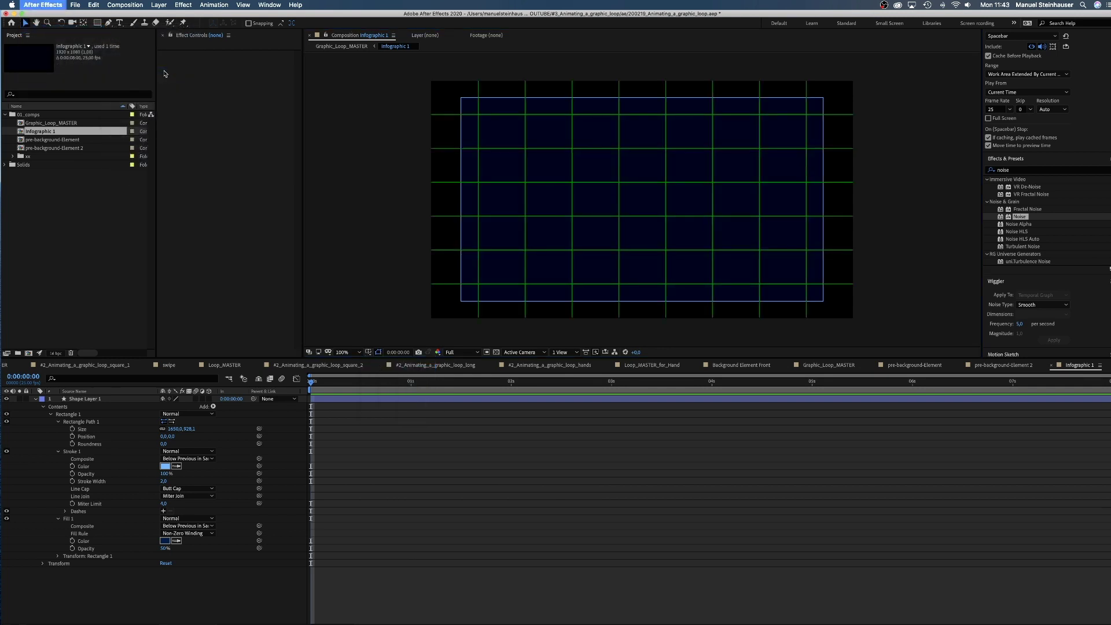
left_click_drag(254, 220, 596, 140)
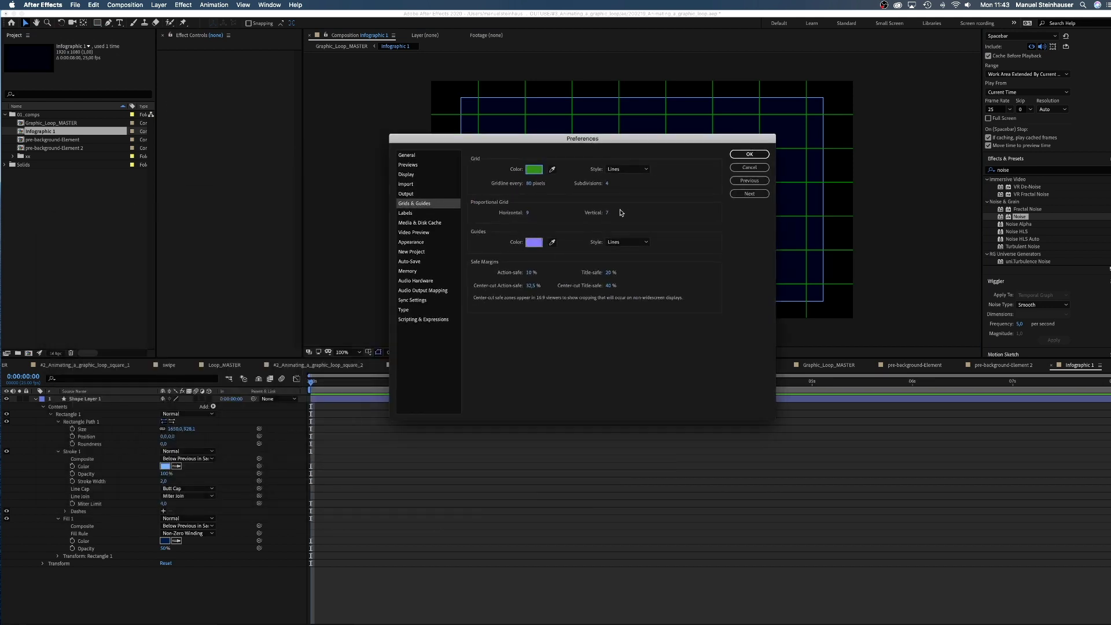
left_click(749, 156)
- Draw a horizontal Pen line between two grid points across the rectangle's upper area
key("g")
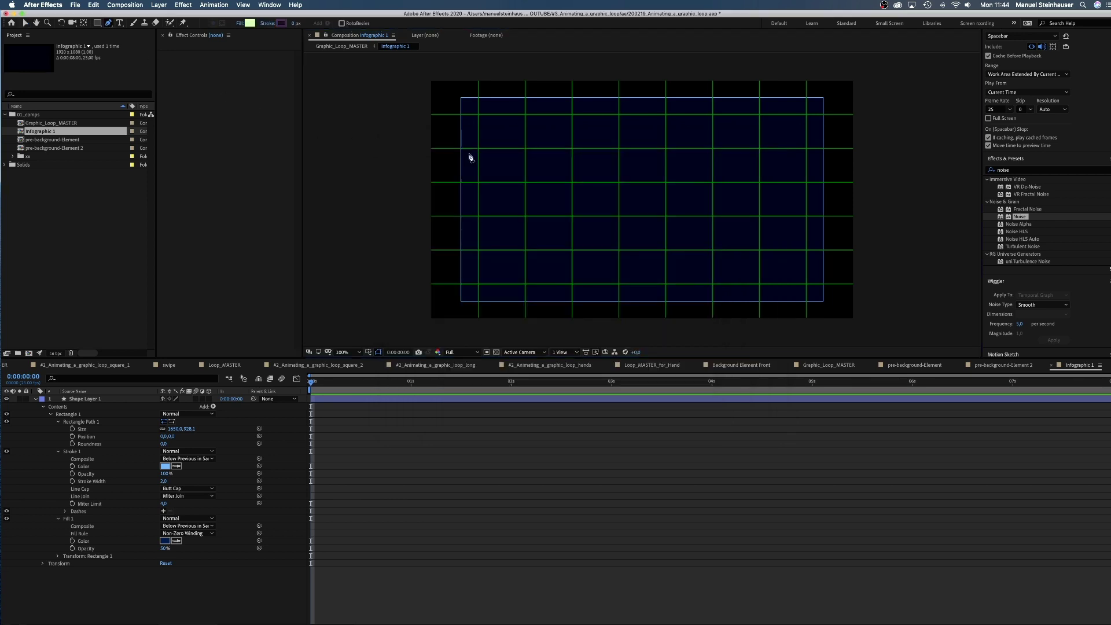
left_click(479, 149)
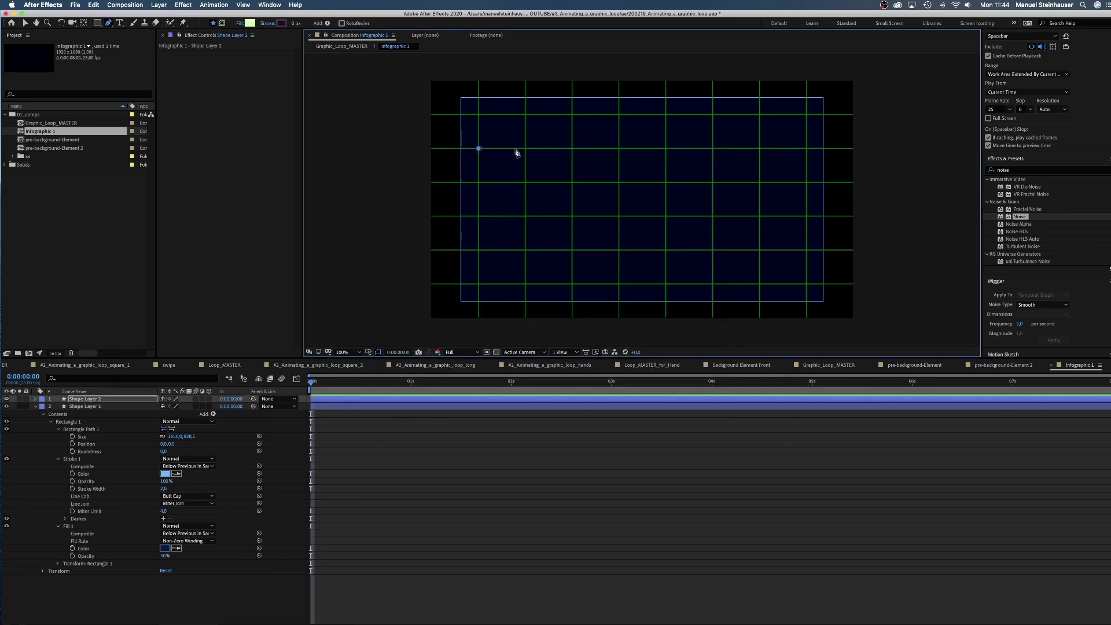
left_click(806, 149)
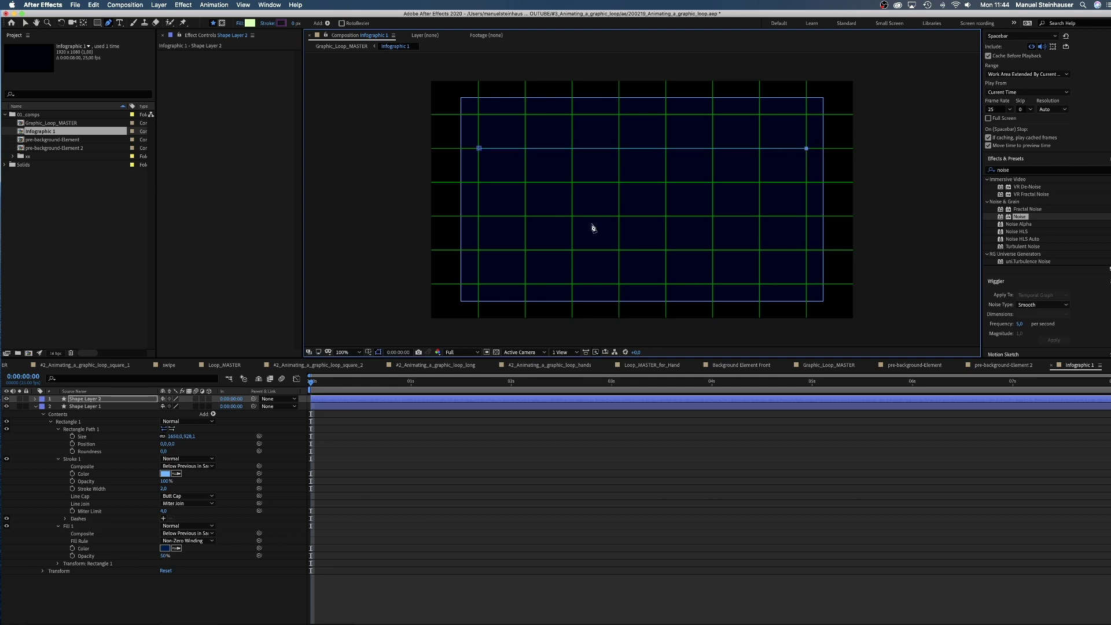
left_click(35, 399)
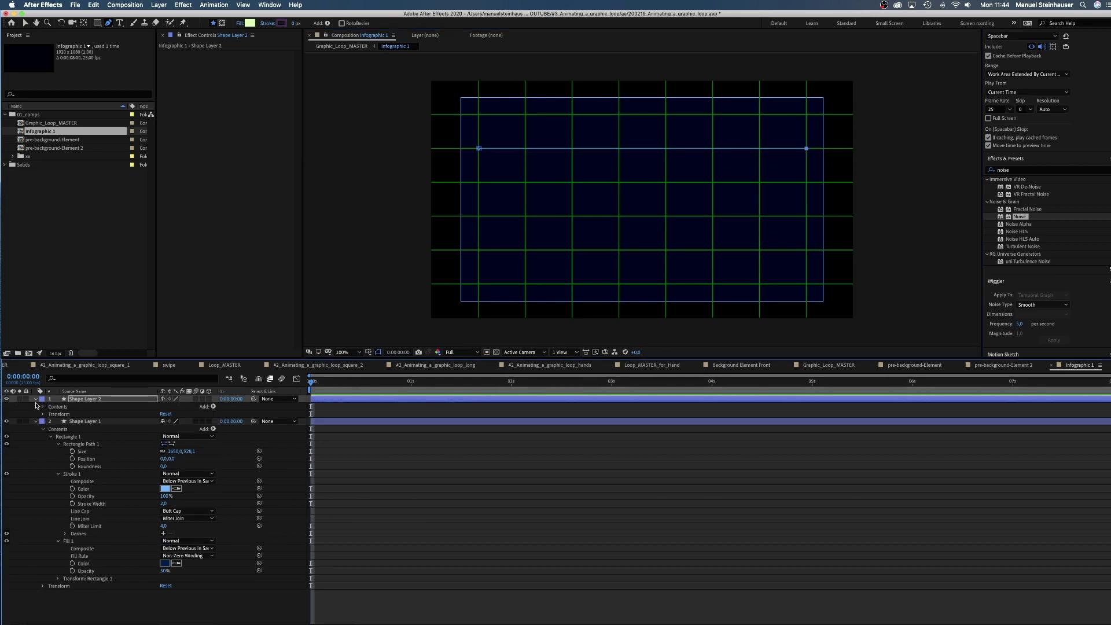
left_click(43, 407)
left_click(51, 414)
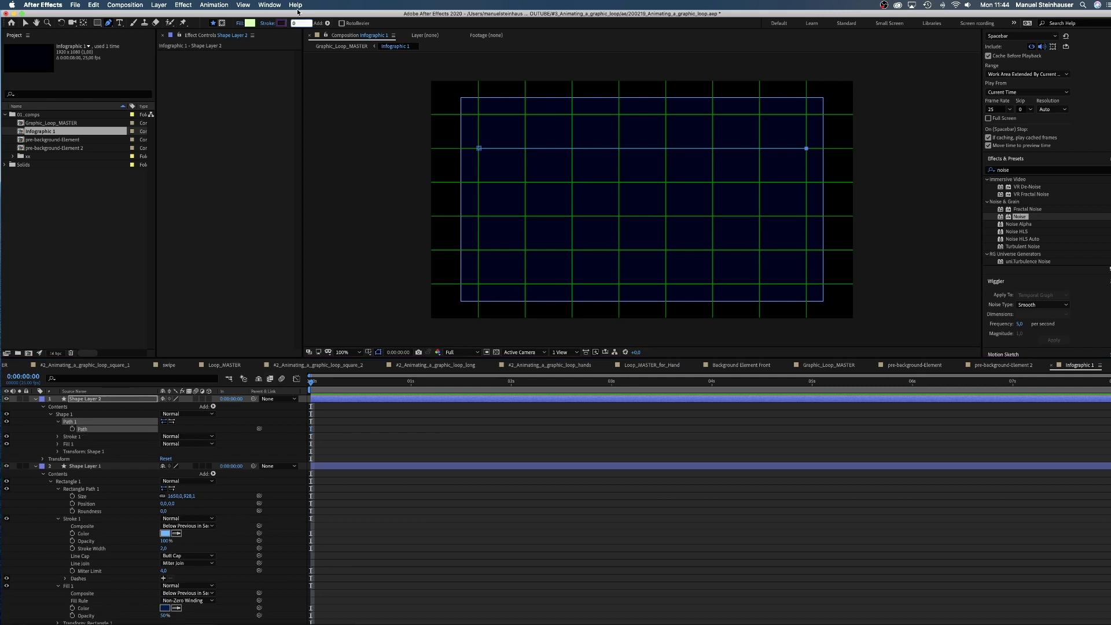
left_click(642, 149)
- Colour the line's stroke light blue and select Path 1
left_click(281, 24)
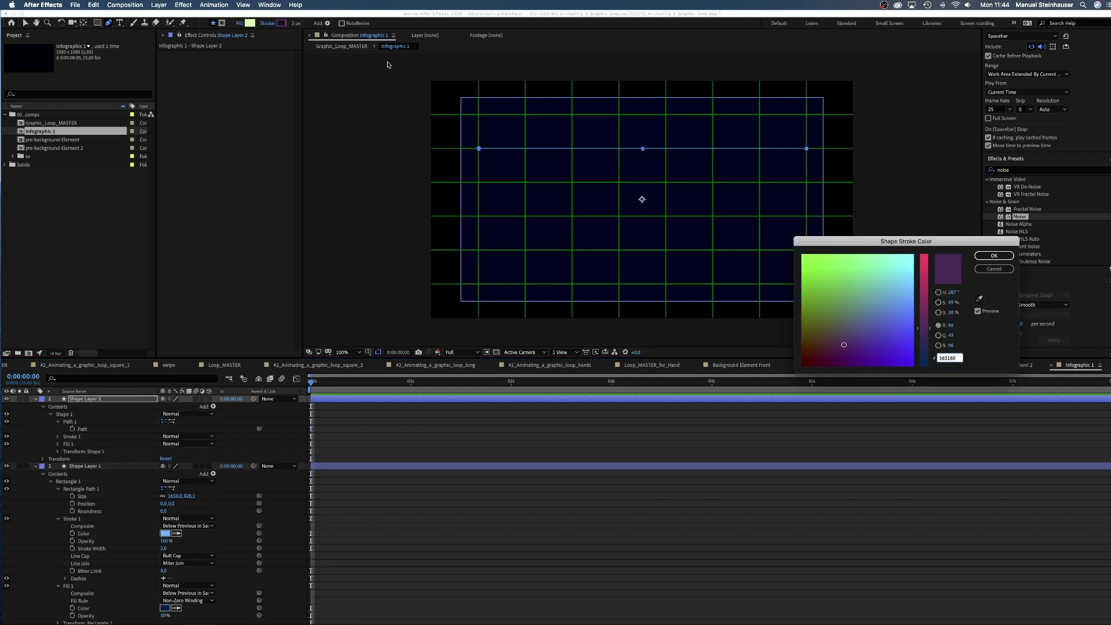
left_click(912, 311)
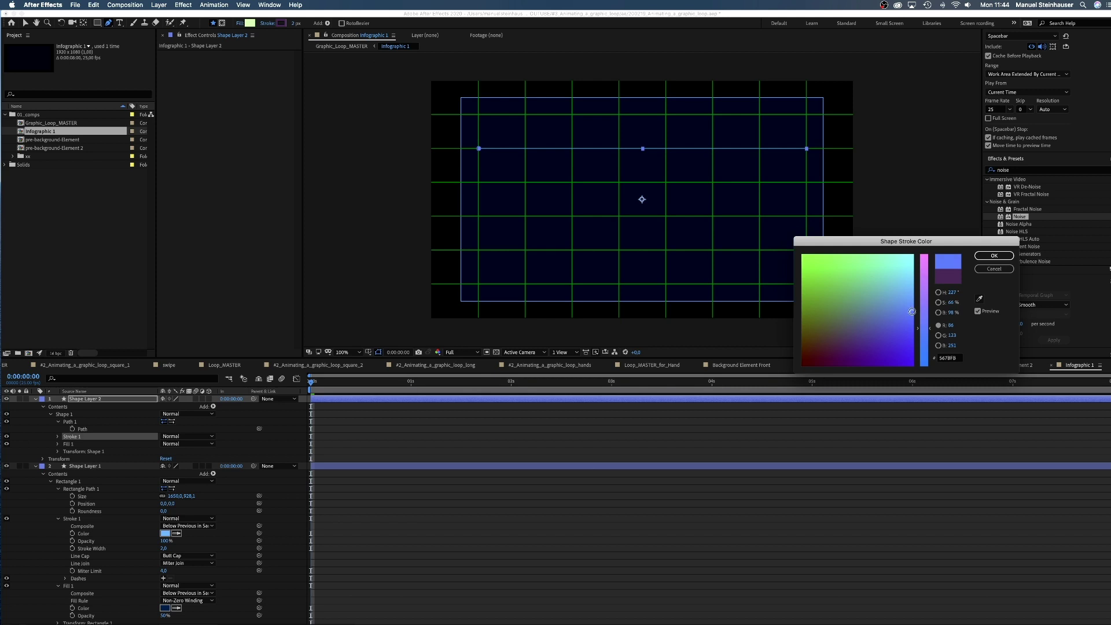
left_click(994, 255)
left_click(69, 426)
left_click(71, 423)
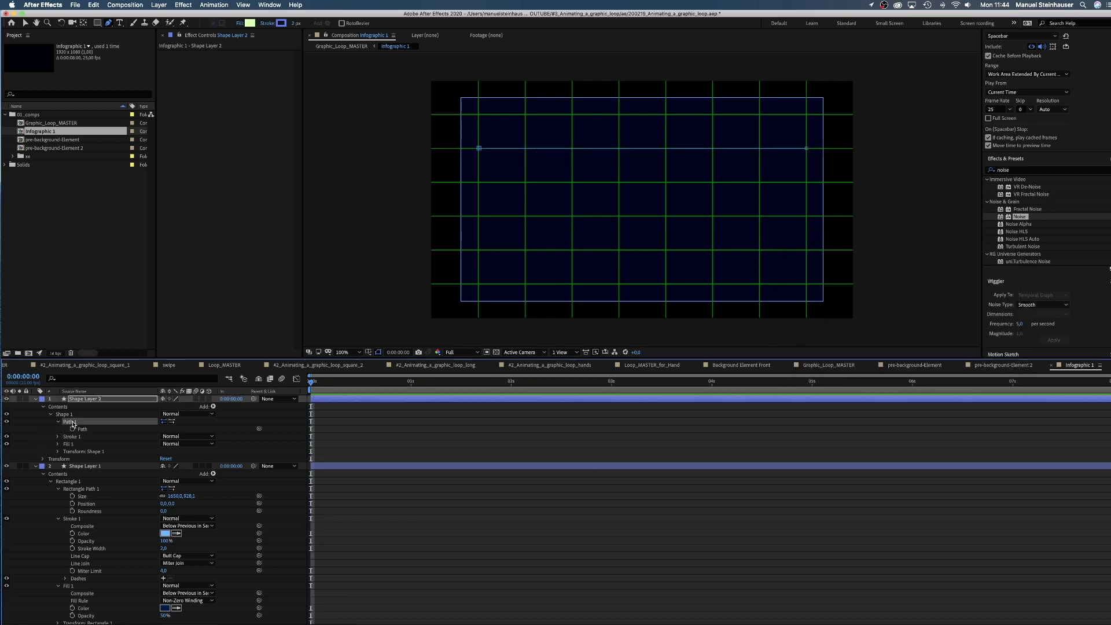
- Duplicate Path 1 as Path 2 and move it down one grid row
key("super+d")
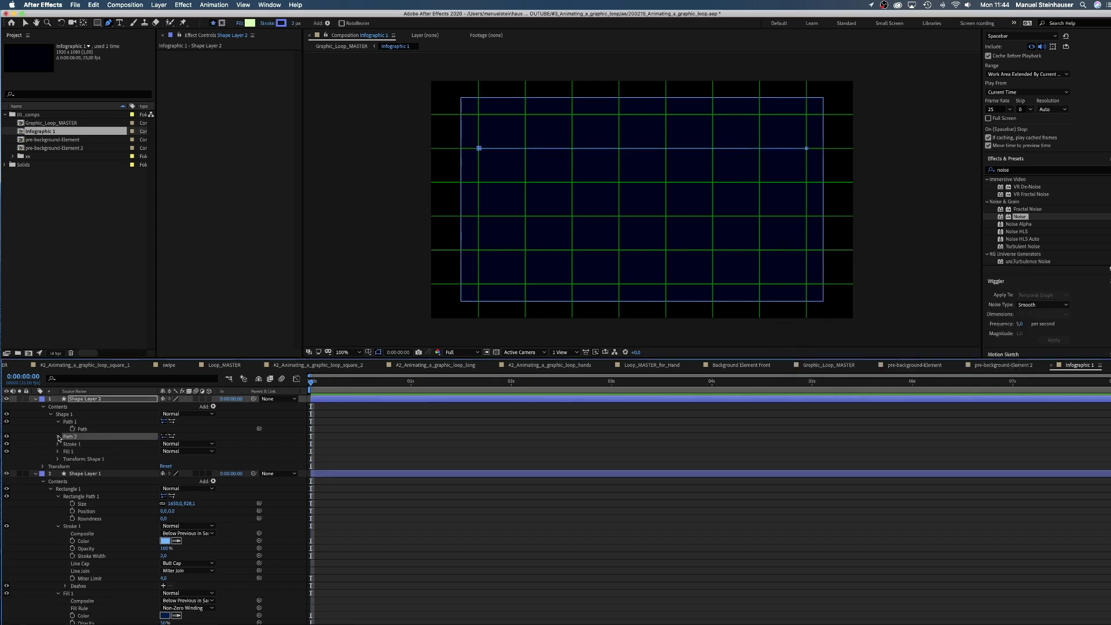
left_click(58, 437)
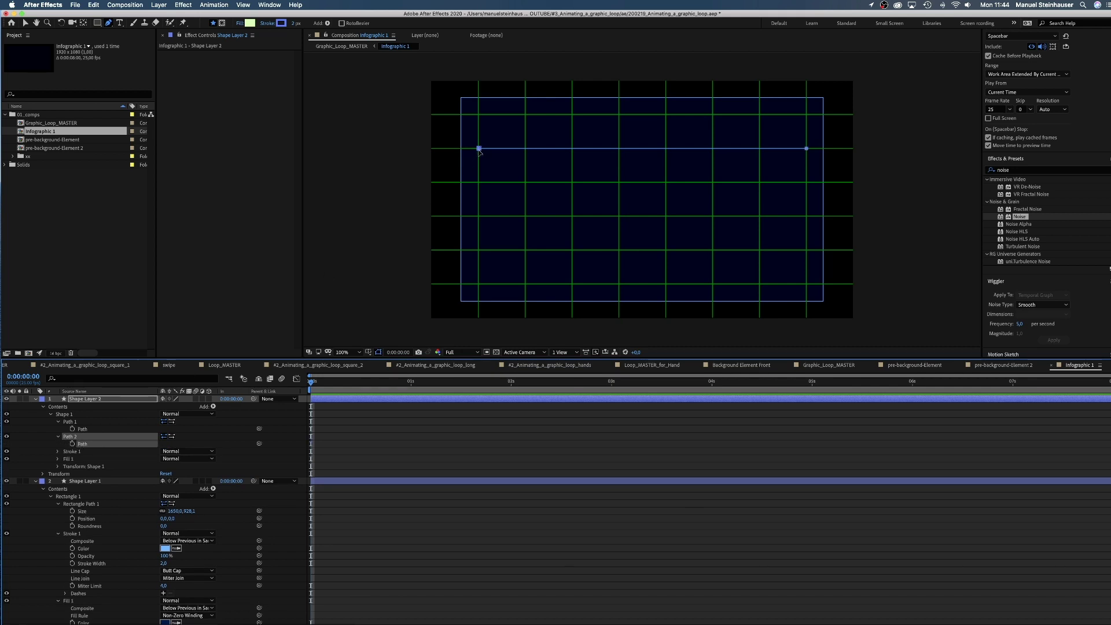
key("v")
left_click_drag(479, 150, 480, 183)
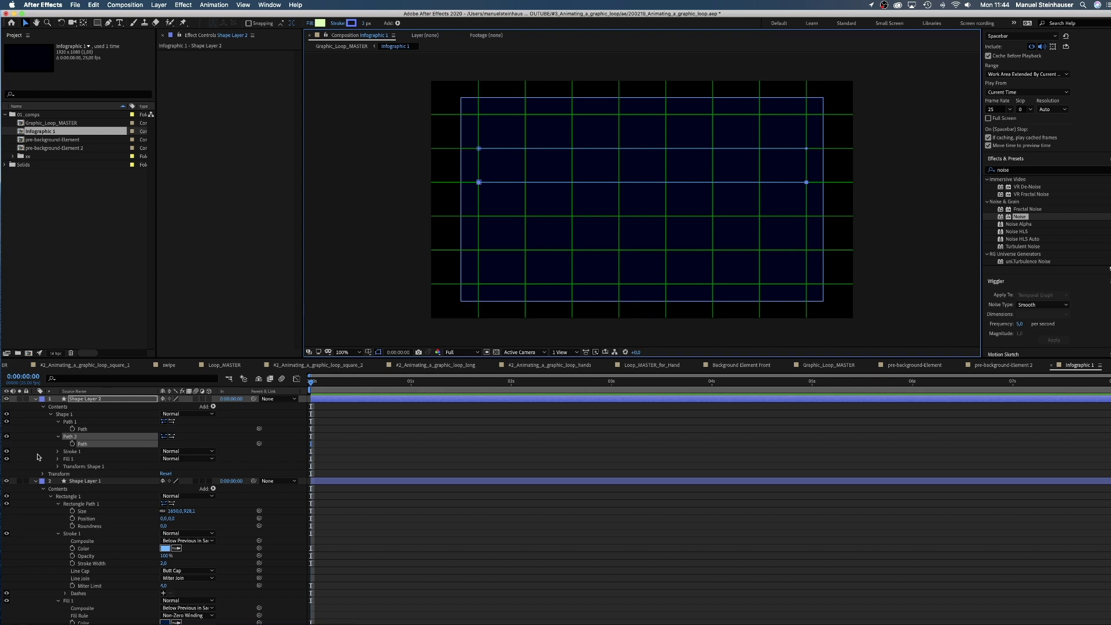
left_click(70, 438)
- Add Paths 3 and 4, each one grid row lower, then hide the proportional grid
key("super+d")
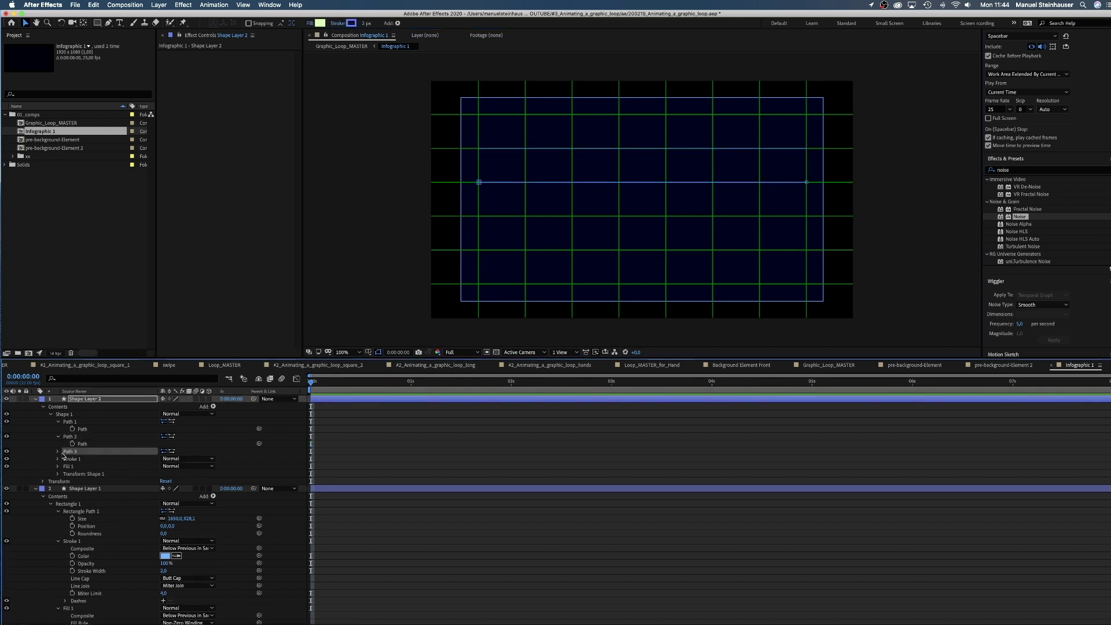
left_click(58, 451)
left_click(82, 458)
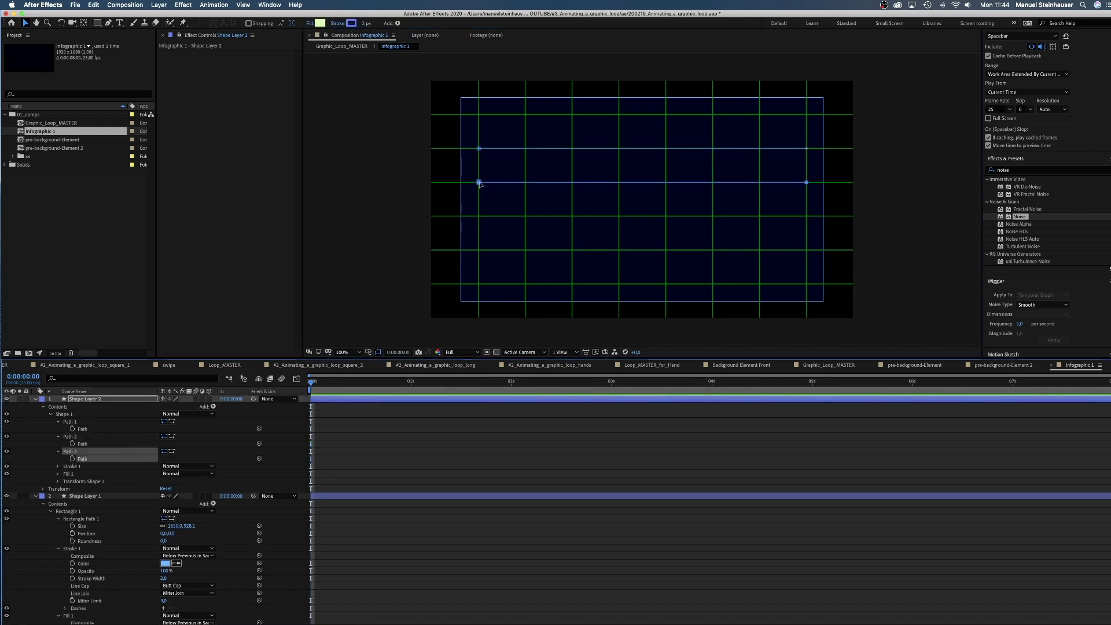
left_click_drag(480, 183, 481, 217)
left_click(69, 452)
key("super+d")
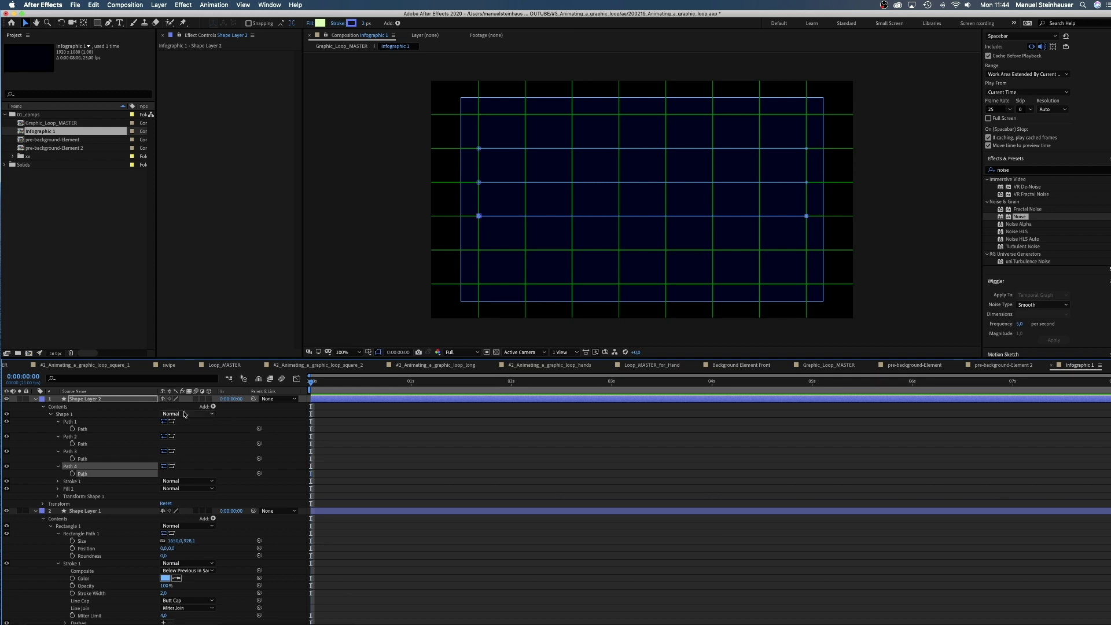
left_click_drag(480, 217, 482, 251)
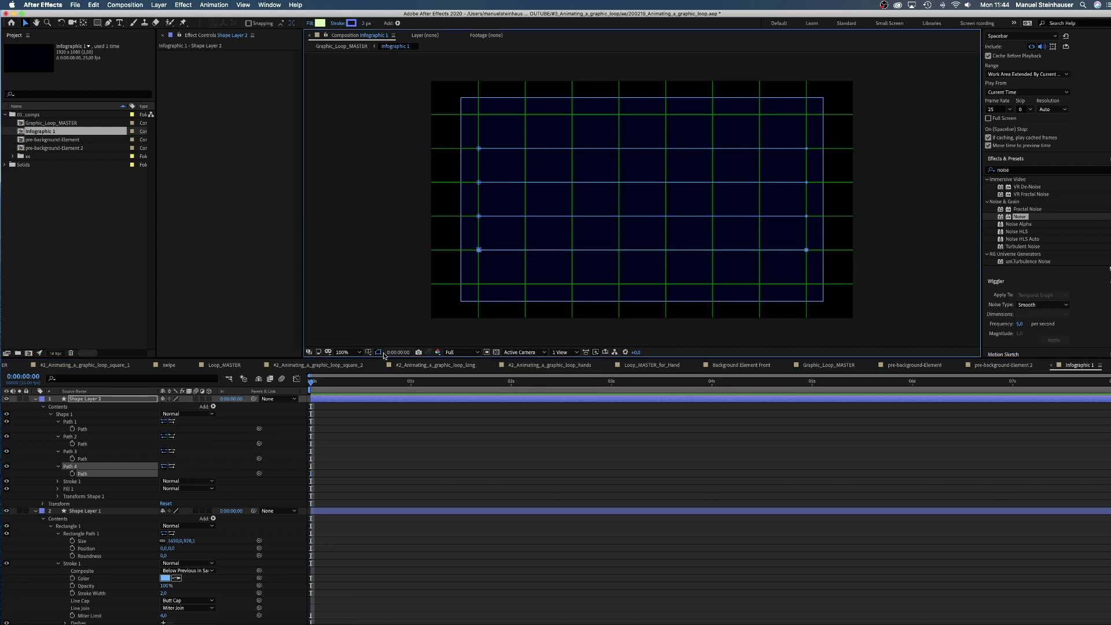
left_click(368, 352)
left_click(386, 370)
- Unlink the background rectangle's size and shorten its height to 801.1
left_click(84, 510)
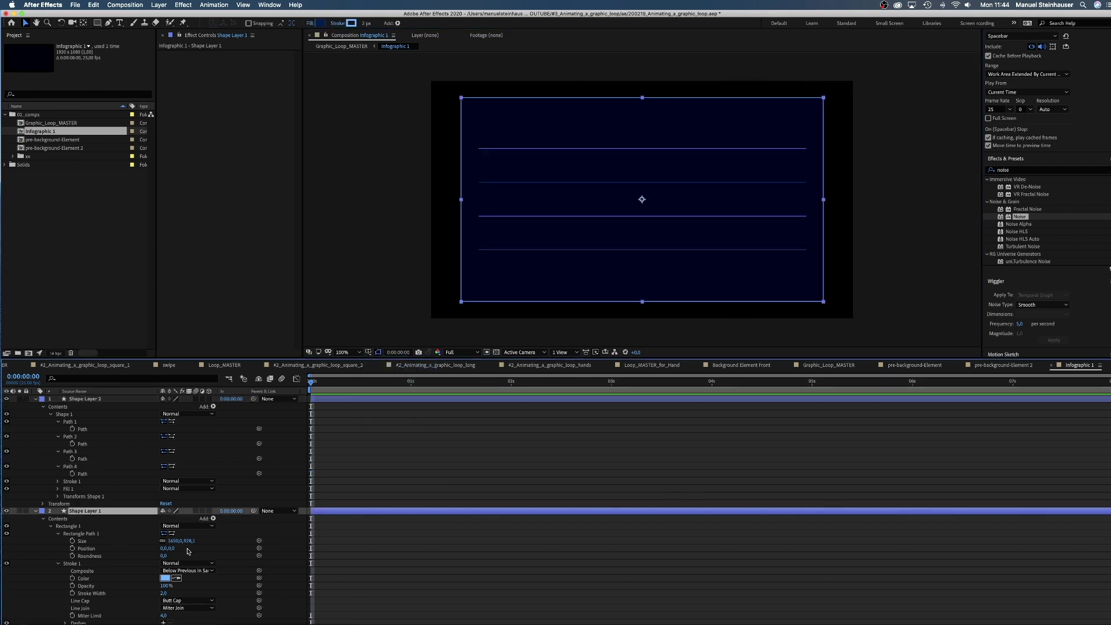
left_click(163, 541)
left_click_drag(187, 541, 95, 513)
left_click(43, 518)
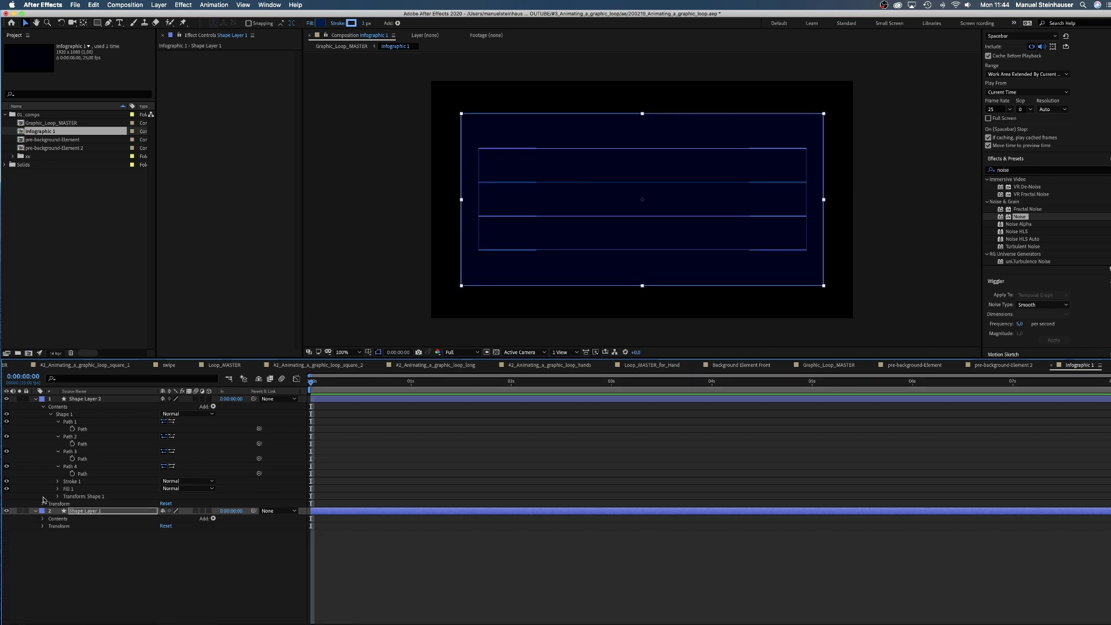
- Rename the bottom shape layer 'background' and begin renaming the top layer
left_click(35, 400)
left_click(91, 405)
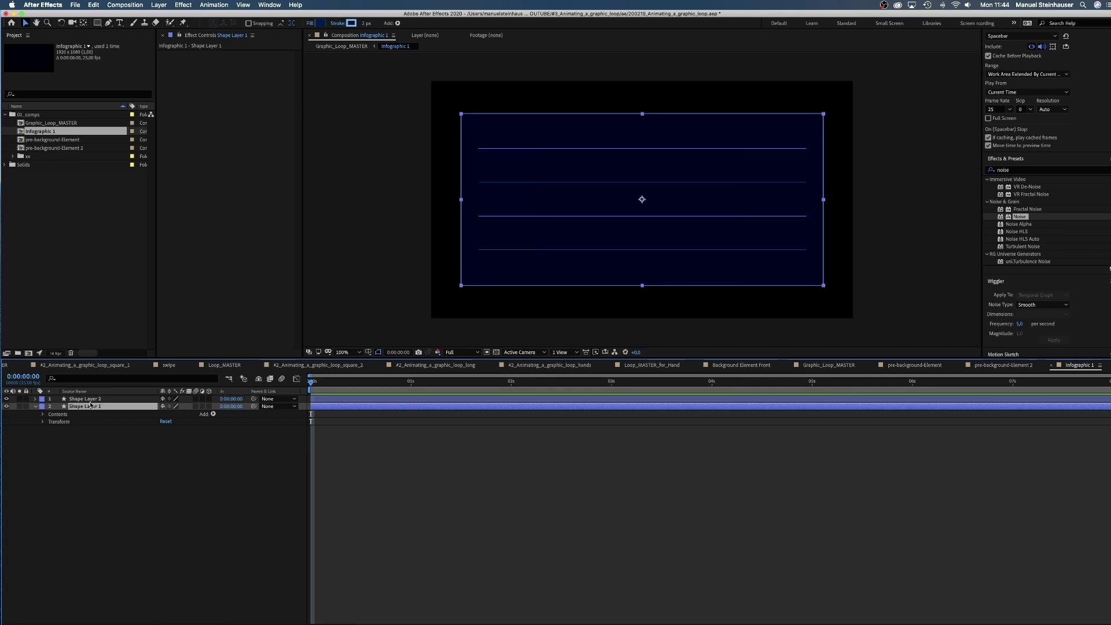
type("background")
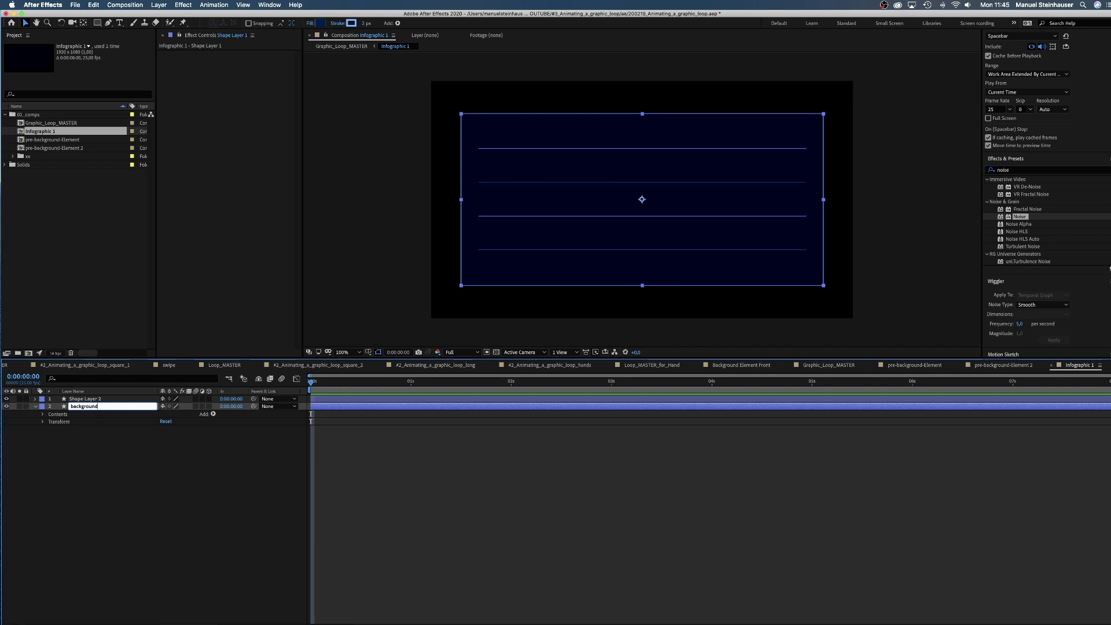
key("Return")
left_click(75, 399)
key("Return")
- Name the layer 'lines', then draw an unfilled 100×100 square at the top line's left end
type("lines")
key("Return")
left_click(98, 23)
double_click(97, 23)
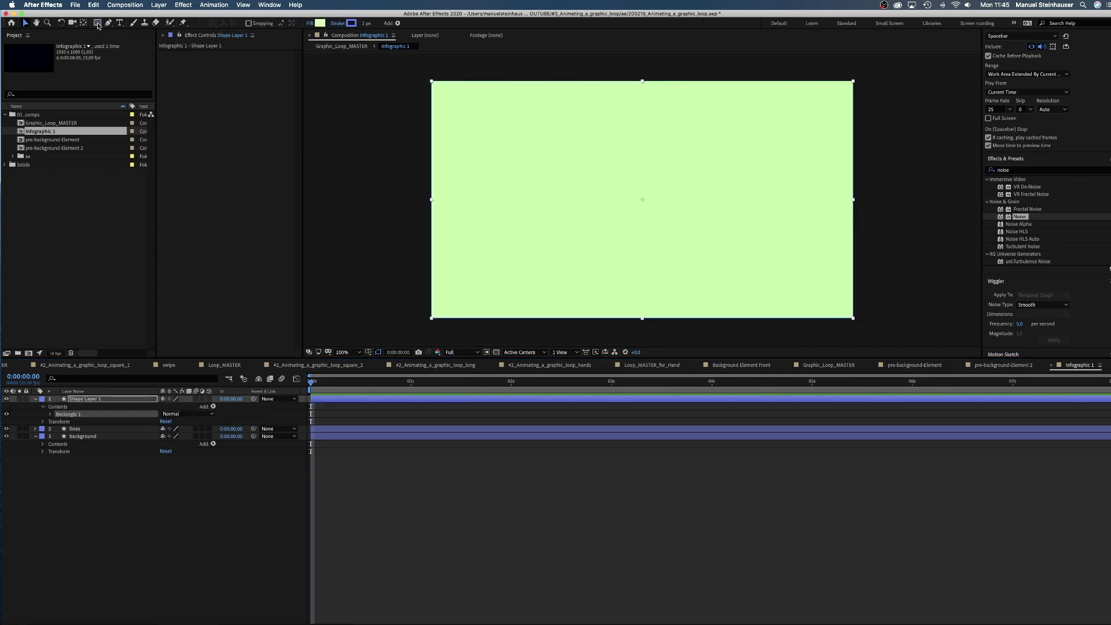
left_click(50, 415)
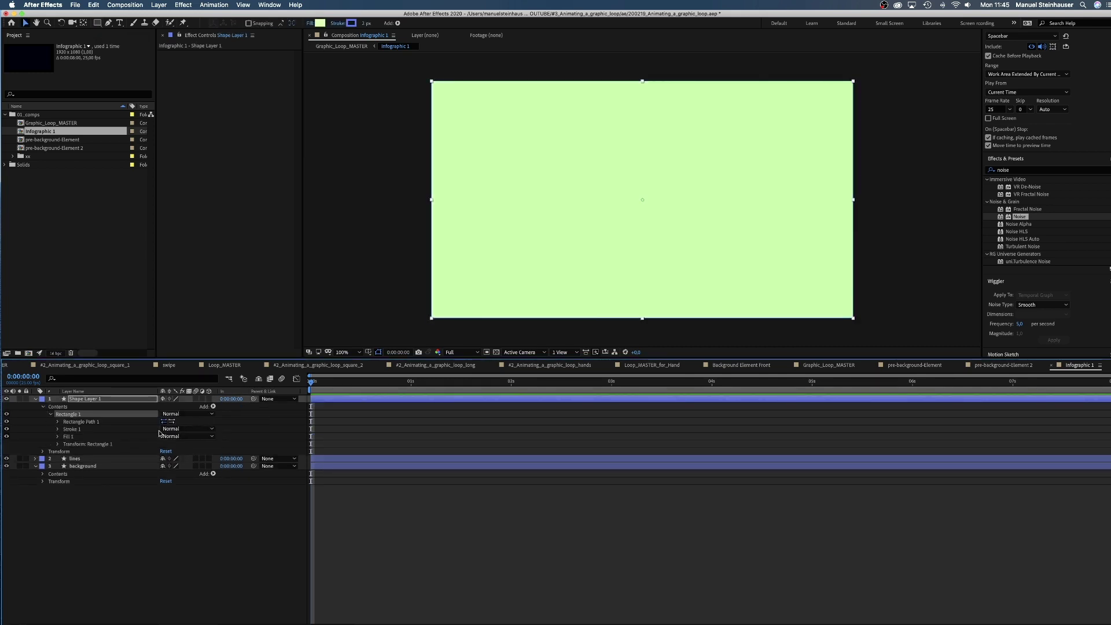
left_click(57, 422)
left_click(6, 458)
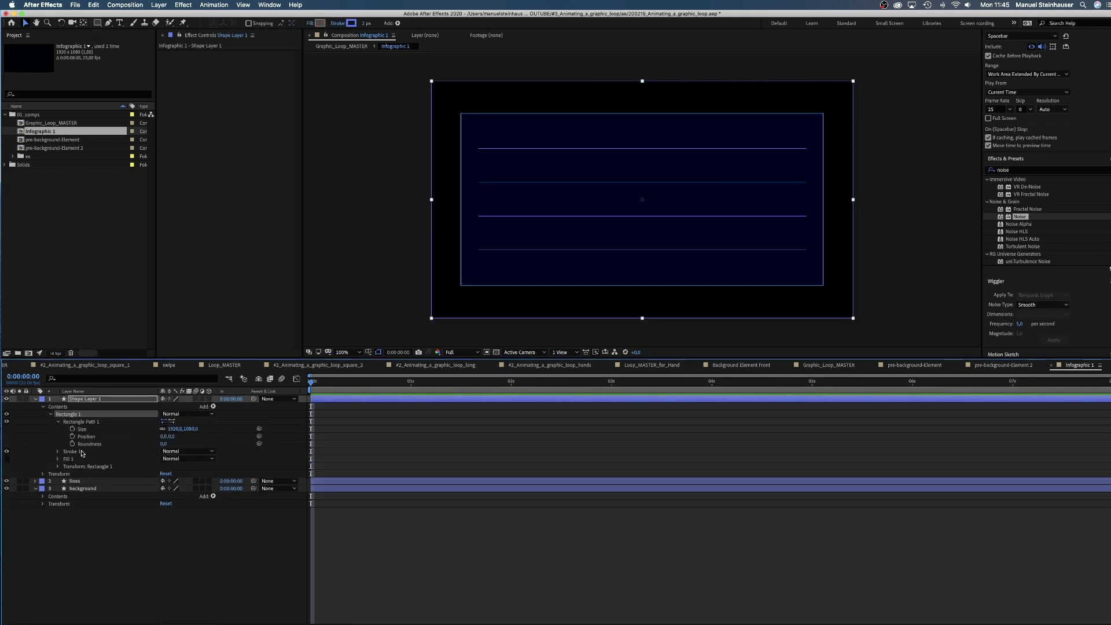
left_click(175, 429)
type("100")
key("Tab")
type("100")
key("Return")
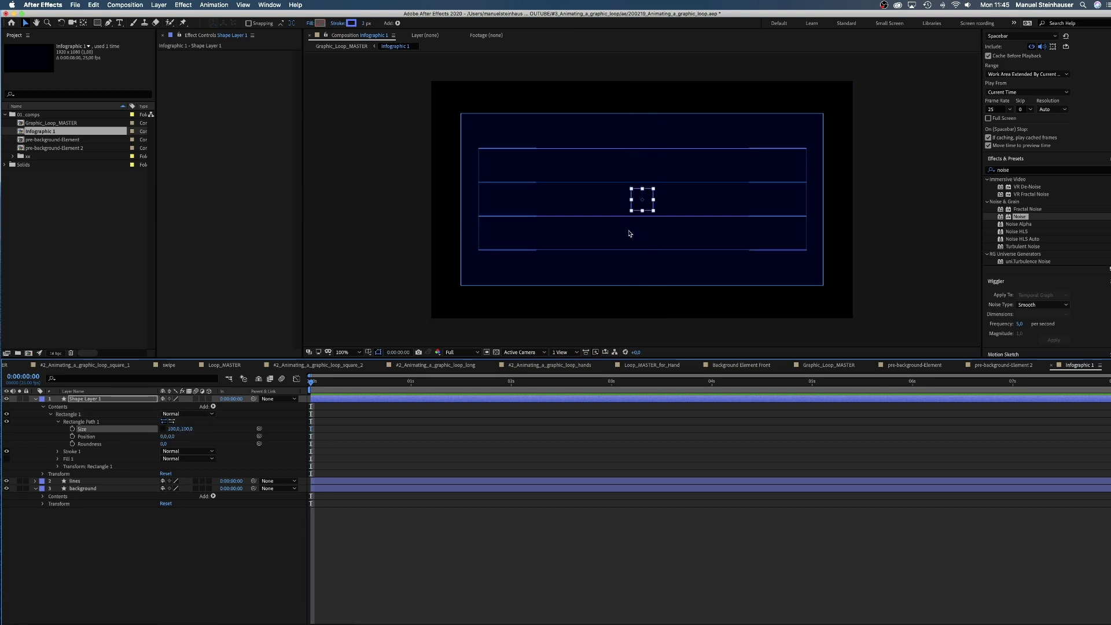
left_click(636, 202)
left_click_drag(636, 203, 491, 151)
- Rename the new square's shape layer to 'square'
left_click(35, 398)
left_click(49, 414)
left_click(72, 406)
left_click(88, 400)
key("Return")
type("s")
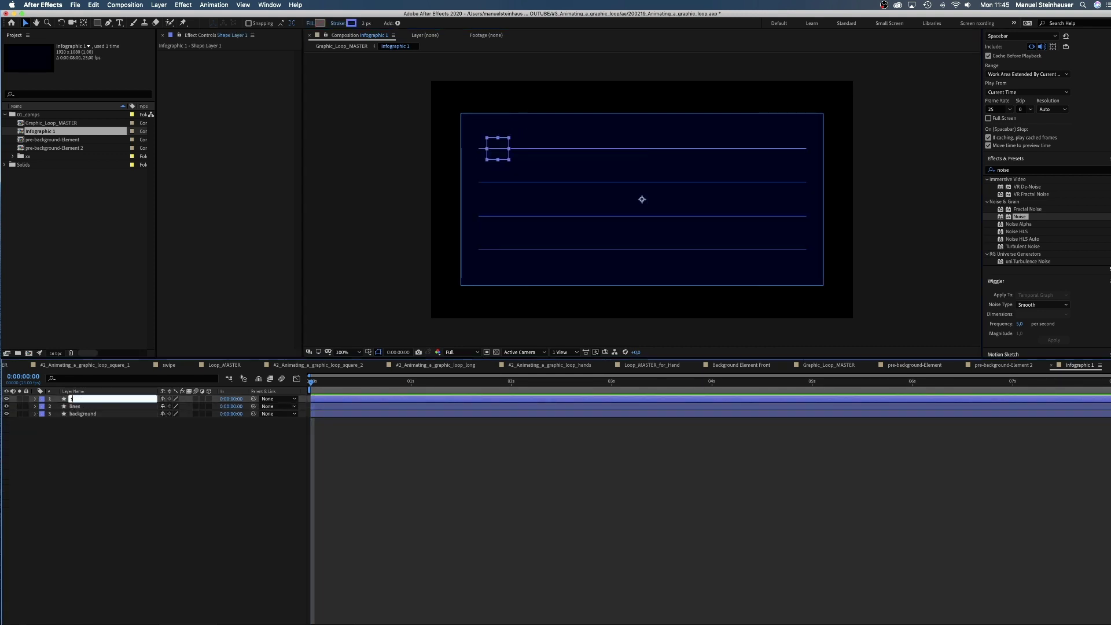
type("quare")
key("Return")
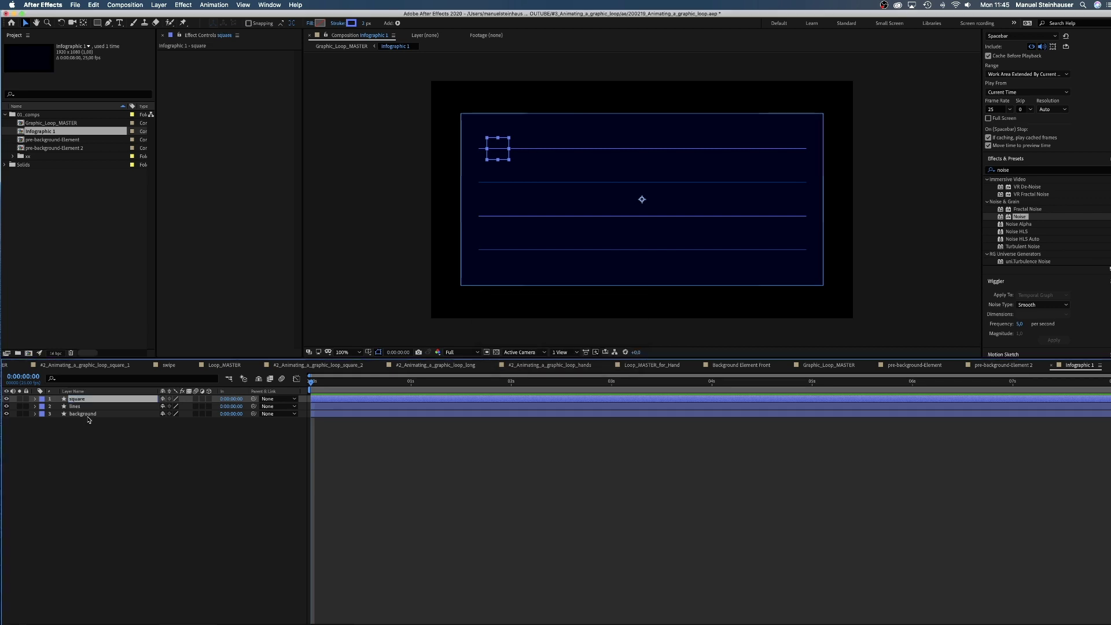
- Duplicate the square as 'square mask' and parent it to the square layer
key("super+d")
key("Return")
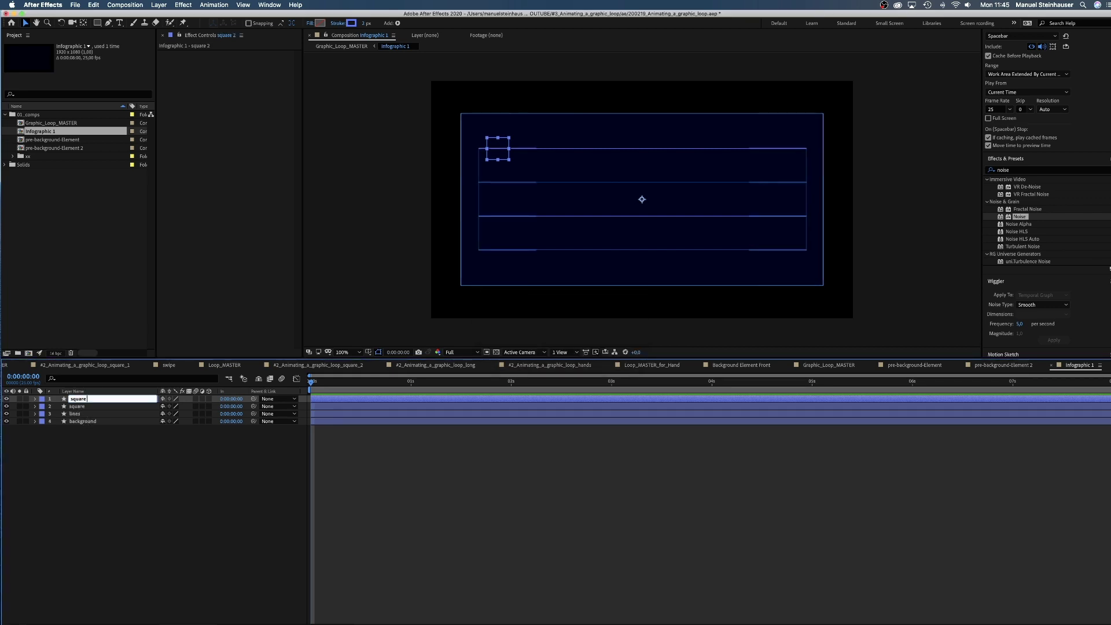
key("Return")
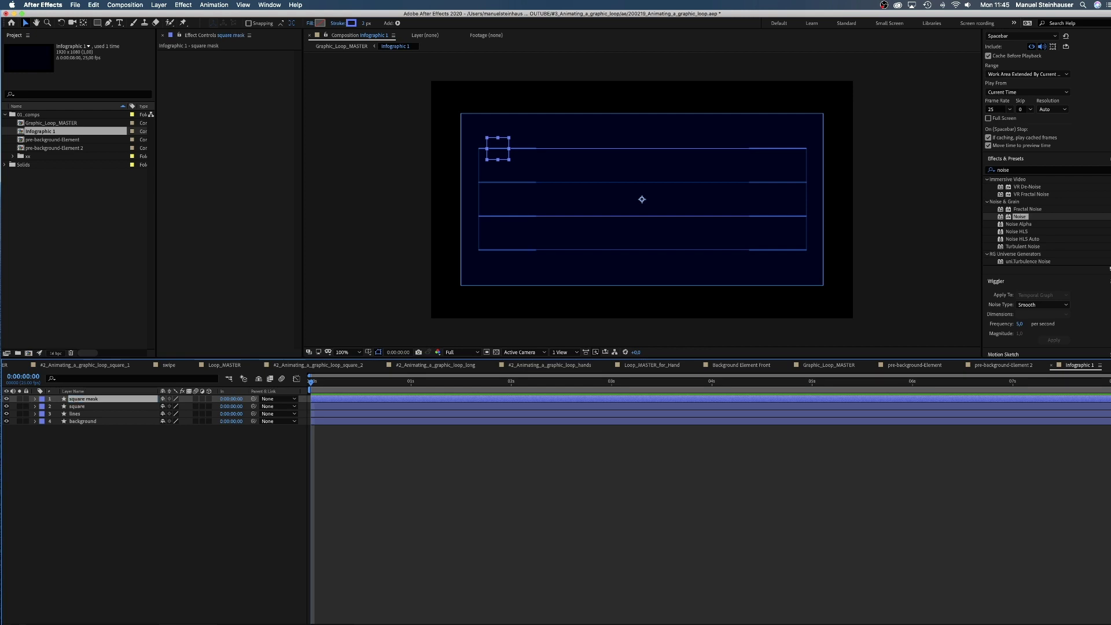
left_click_drag(253, 399, 82, 407)
- Turn the square mask's fill back on and set it to white (FFFFFF)
left_click(35, 399)
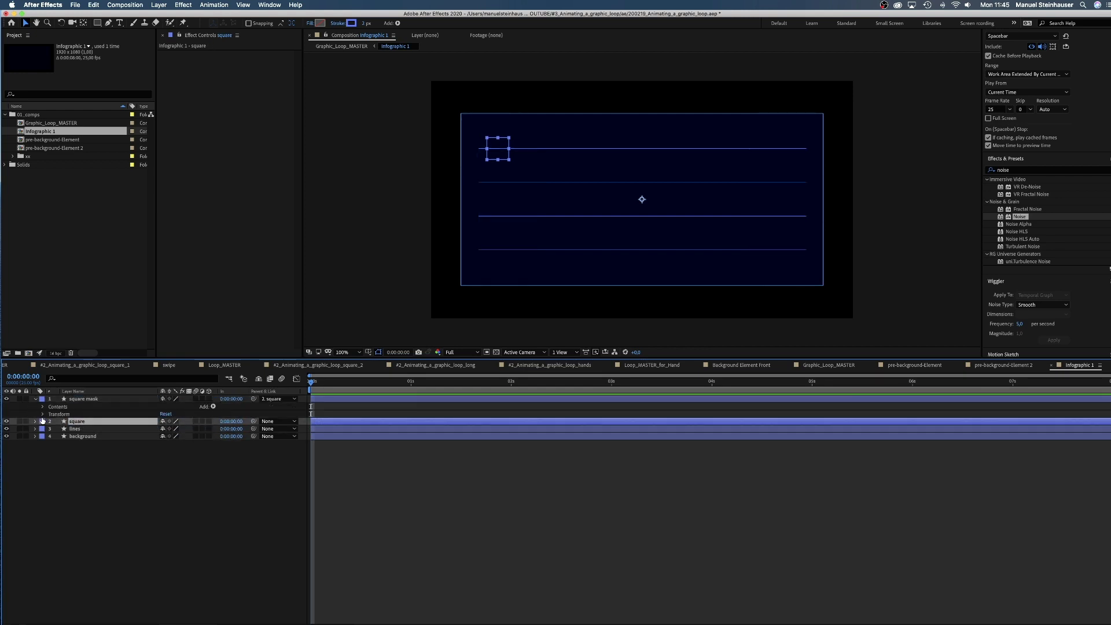
left_click(42, 407)
left_click(51, 414)
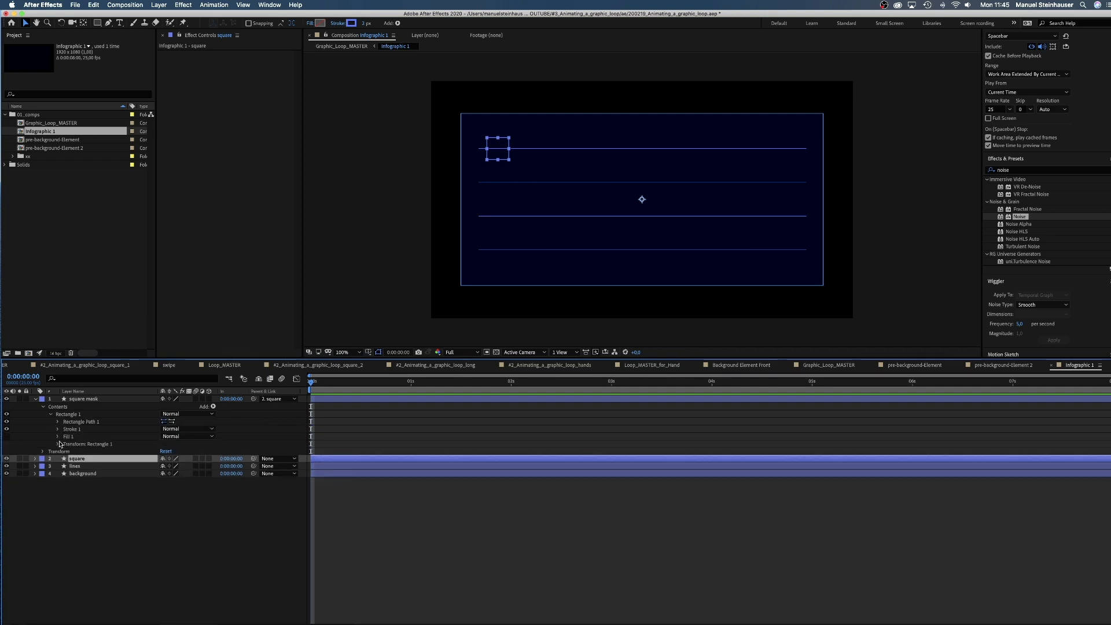
left_click(7, 436)
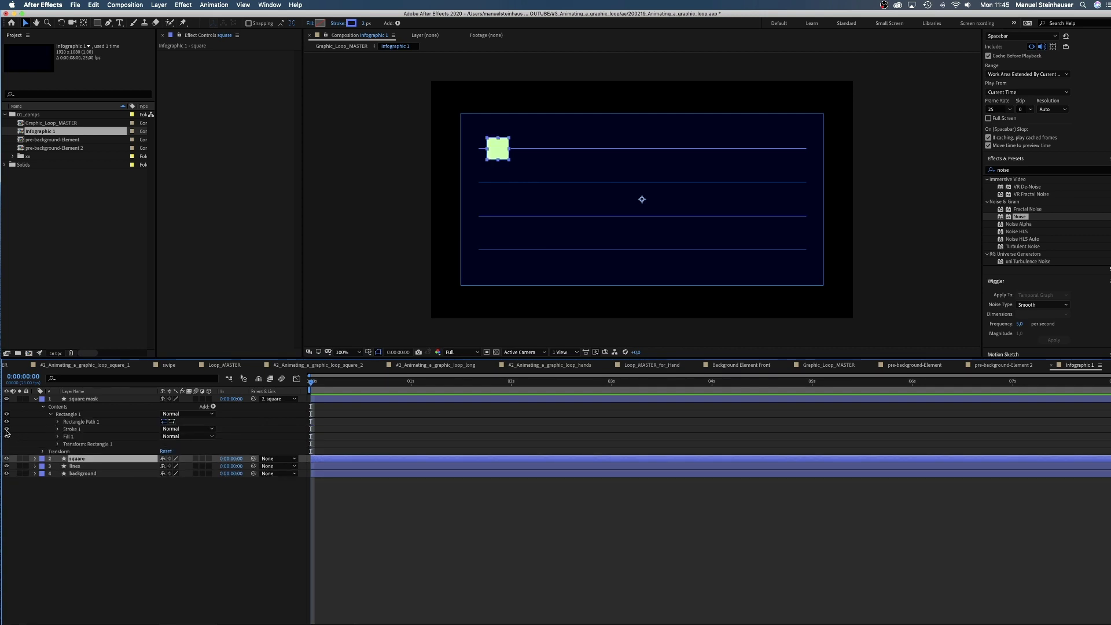
left_click(58, 436)
left_click(87, 399)
left_click(165, 458)
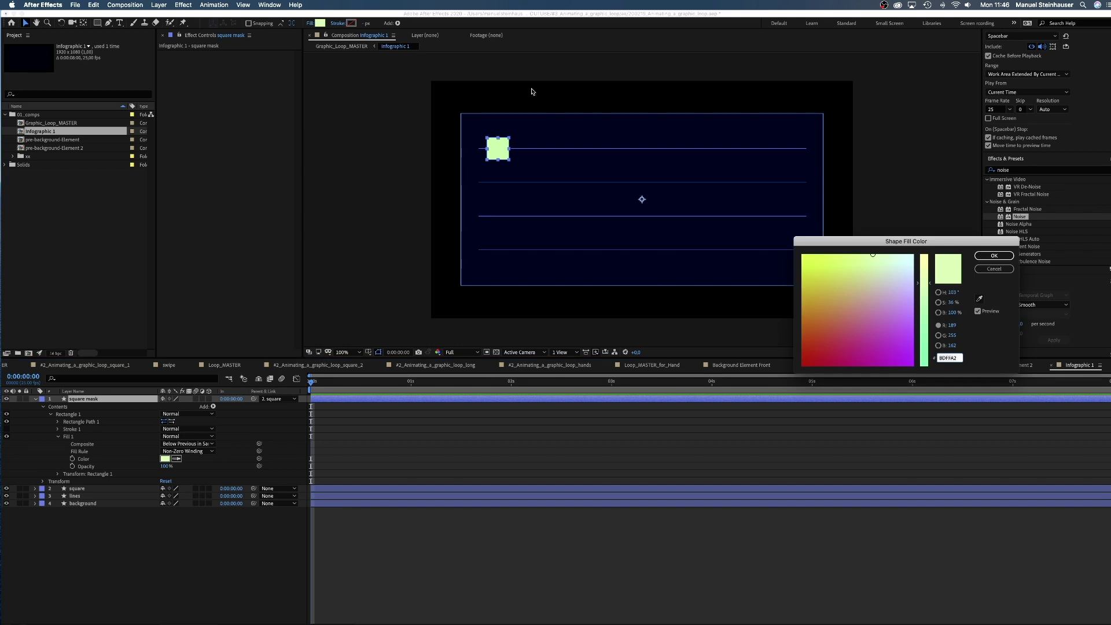
type("FFFFFF")
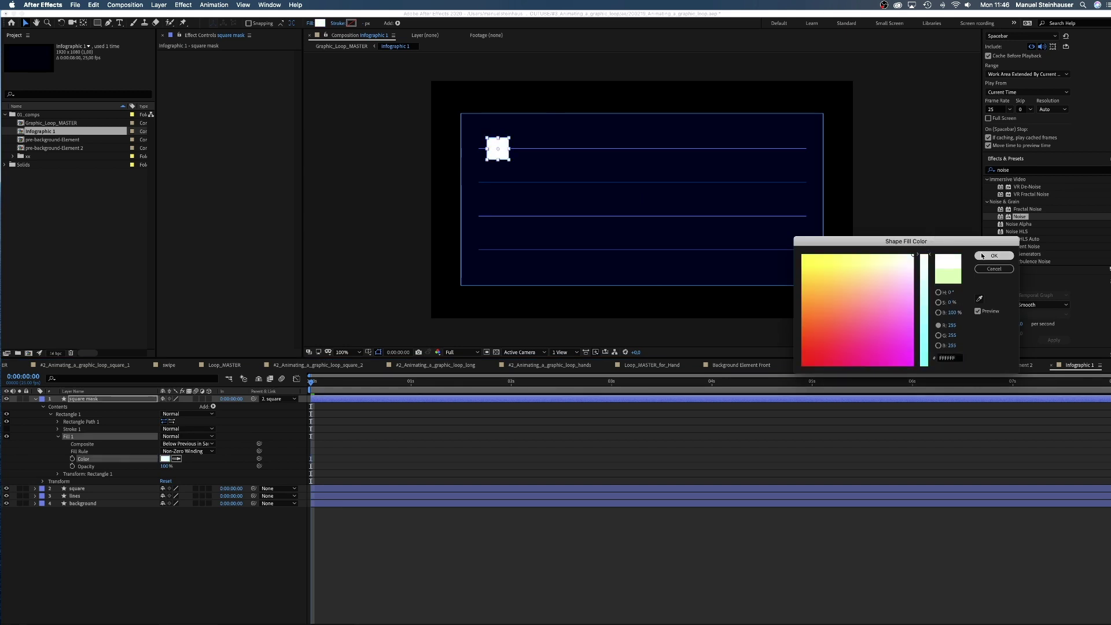
left_click(994, 255)
- Resize the square mask's rectangle to 110×110
left_click(58, 421)
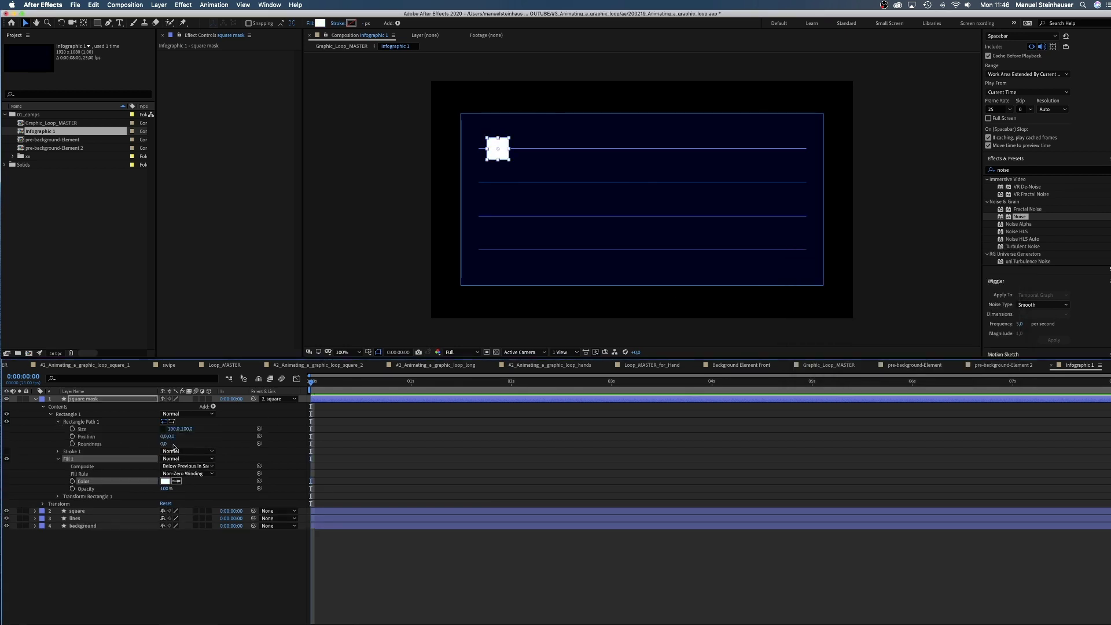
left_click(174, 428)
type("110")
key("Tab")
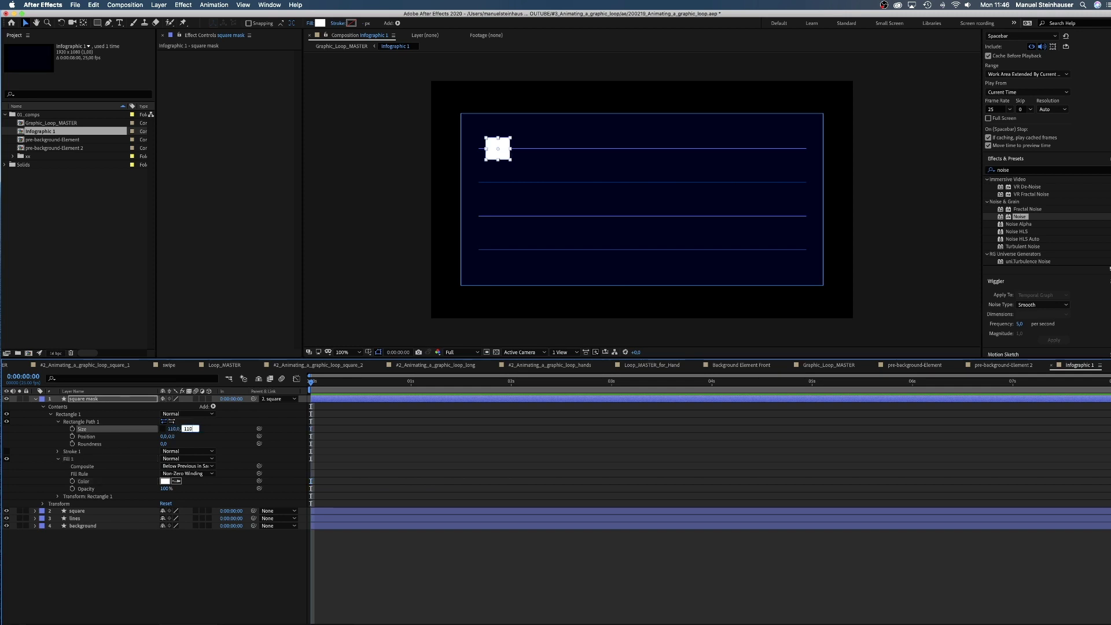
key("Return")
left_click(36, 399)
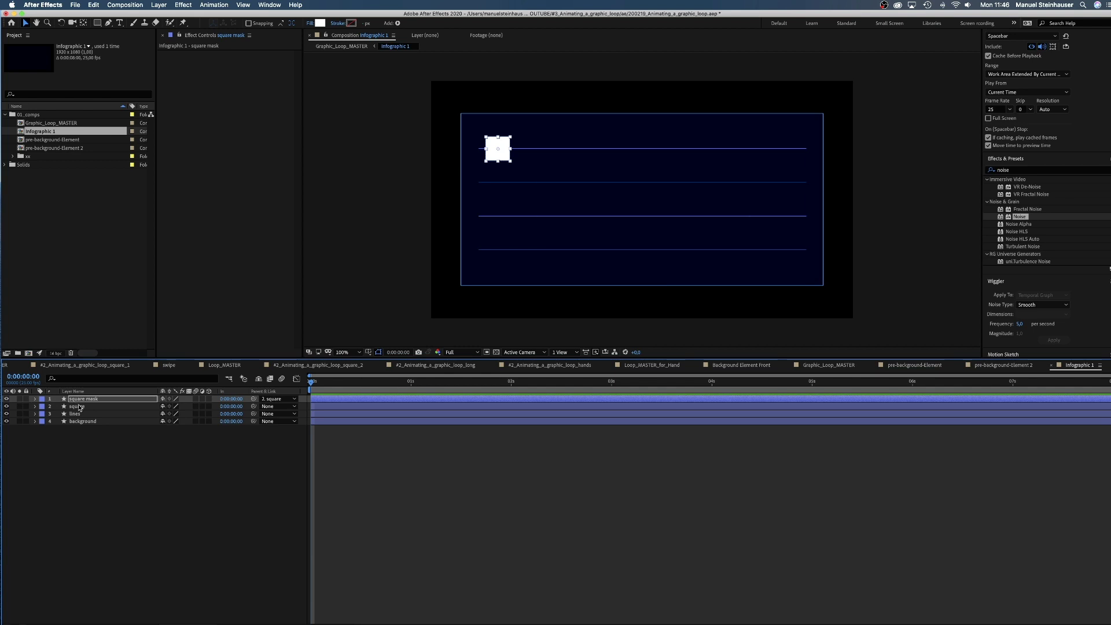
left_click(81, 413)
- Apply Set Matte to the lines layer taking its matte from square mask, and hide square mask
left_click(1012, 170)
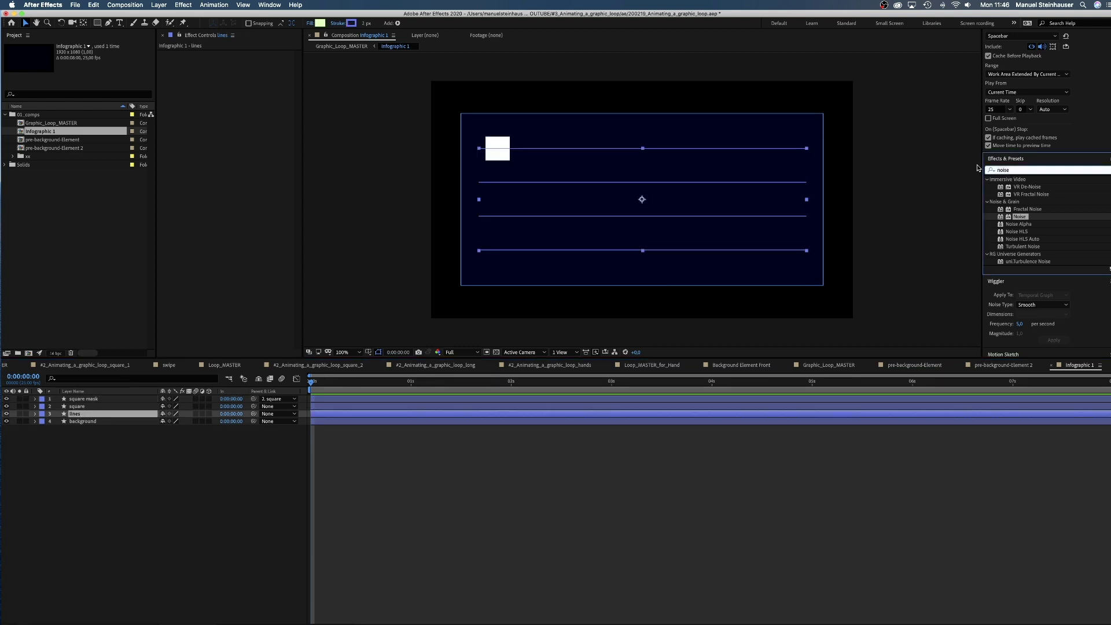
type("matte")
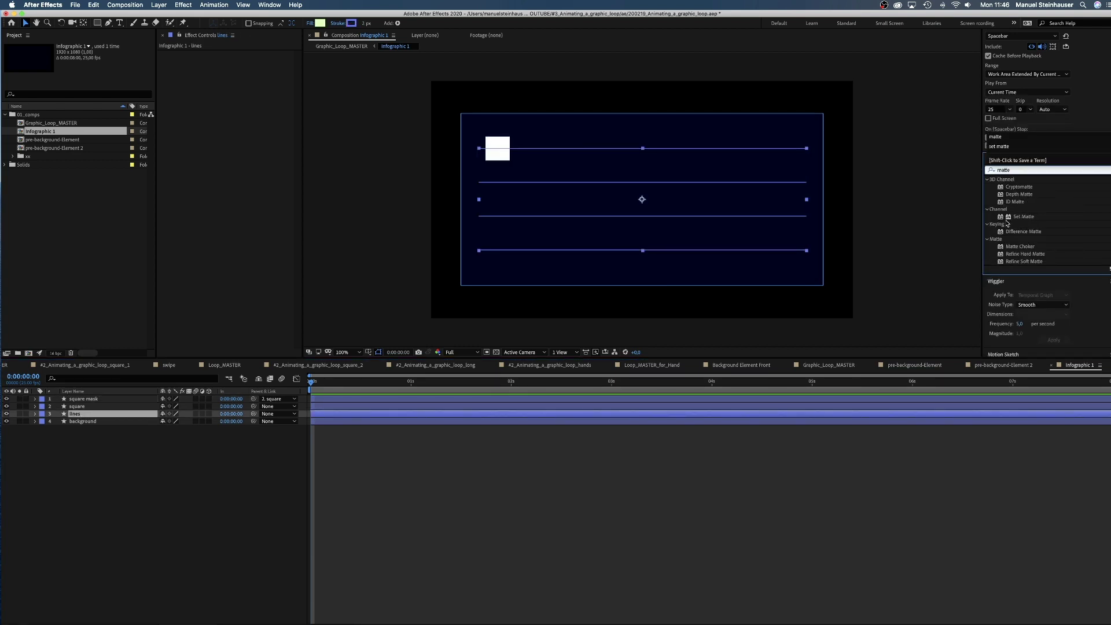
left_click_drag(999, 221, 196, 116)
left_click(249, 61)
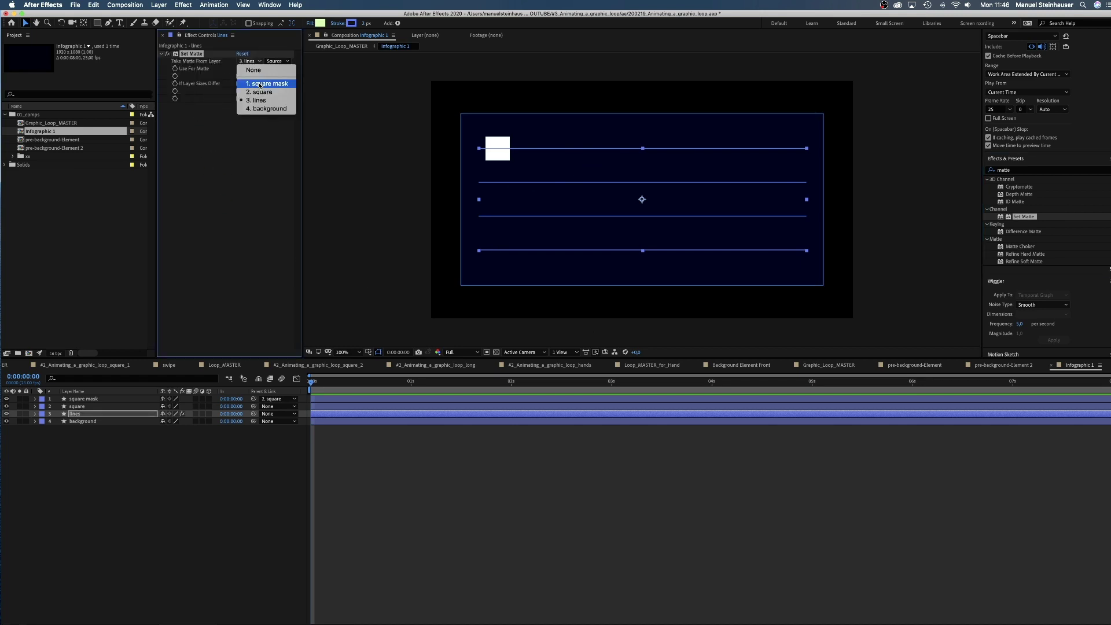
left_click(264, 83)
left_click(6, 399)
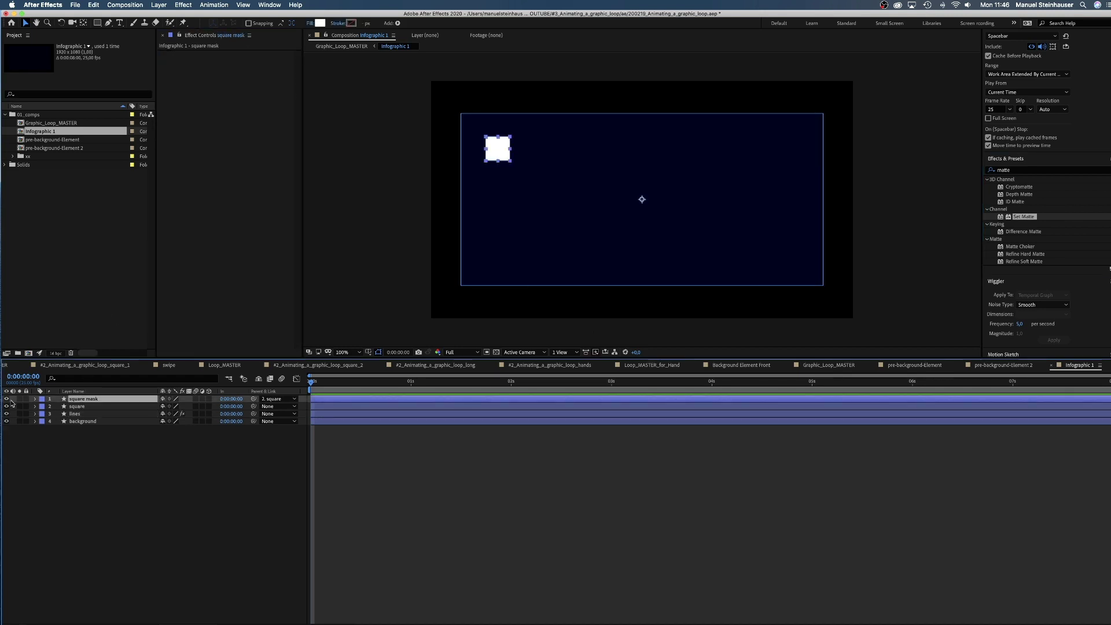
left_click(76, 411)
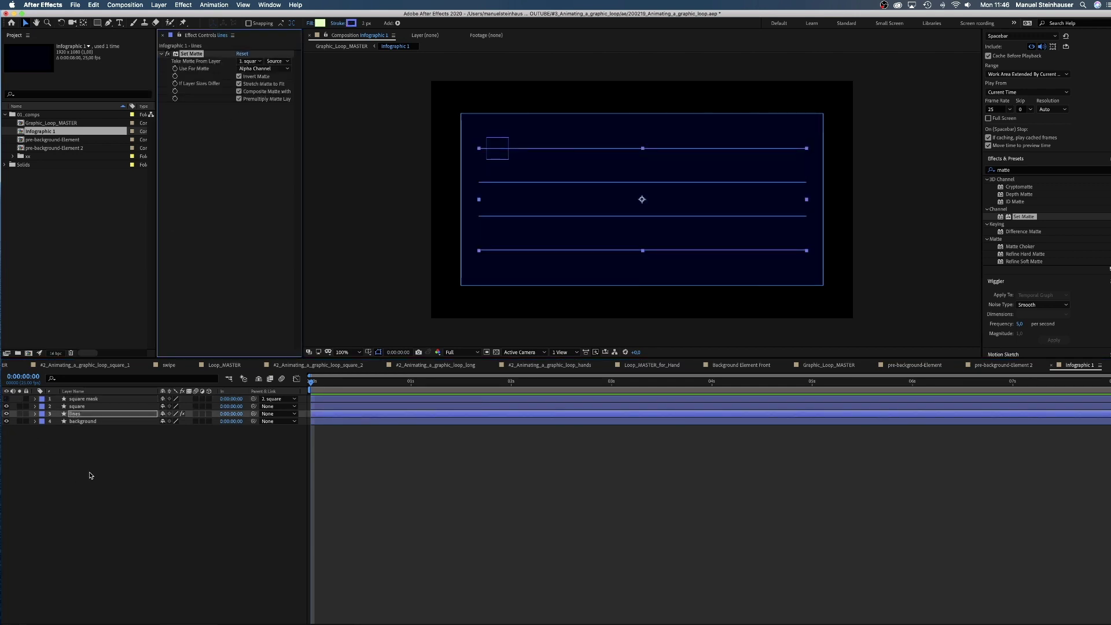
- Test-slide the square along the top line, then save the project
left_click(77, 406)
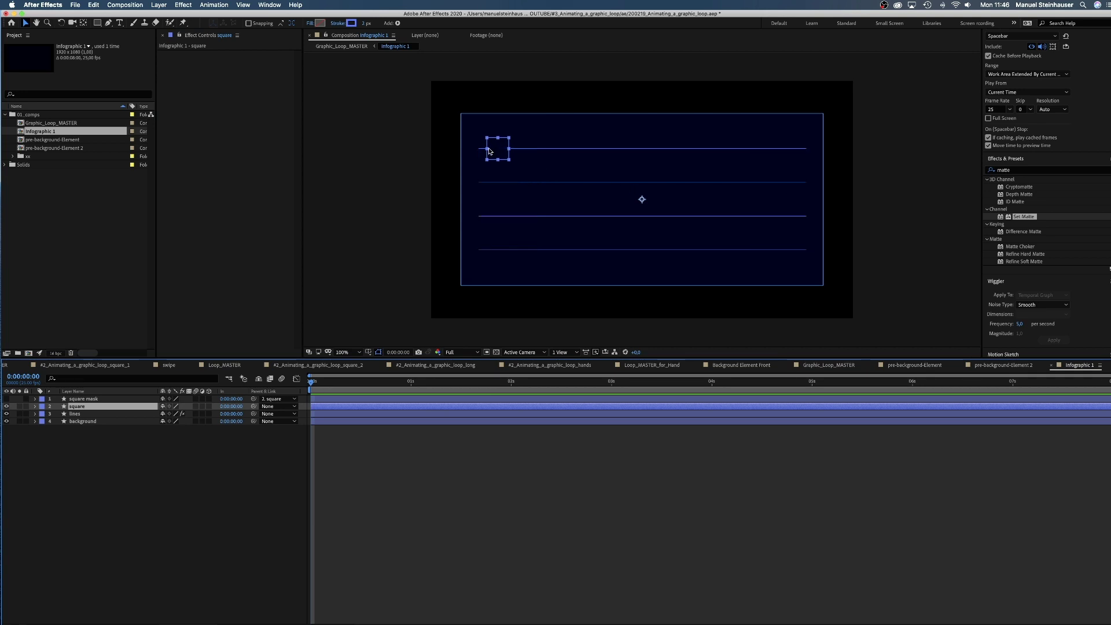
left_click_drag(499, 150, 532, 153)
left_click(110, 508)
key("super+s")
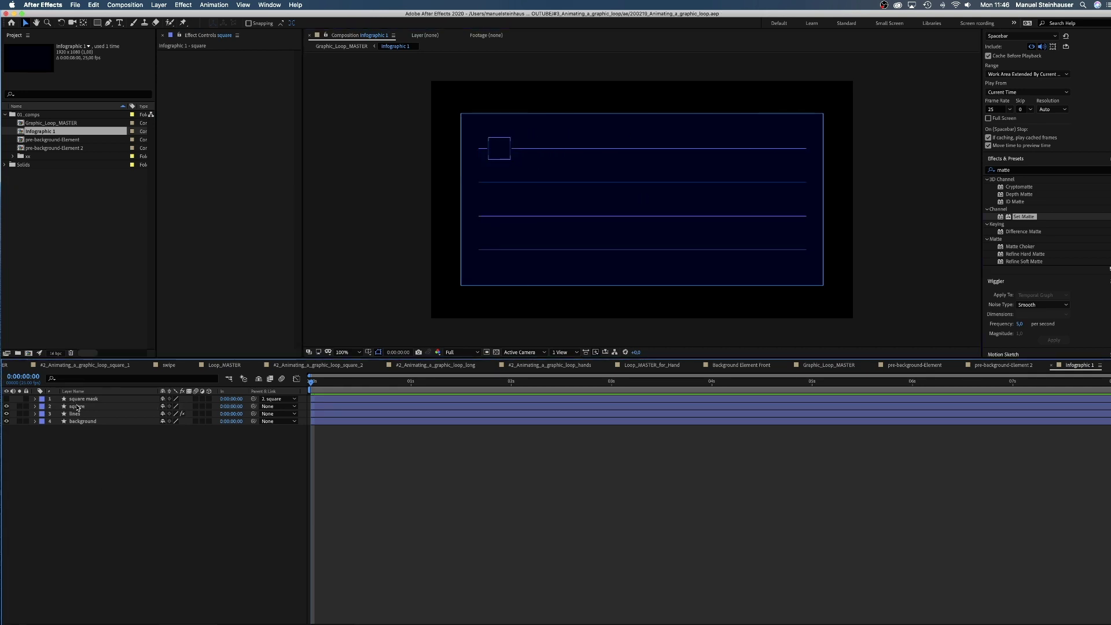
left_click(78, 407)
left_click(78, 400, "shift")
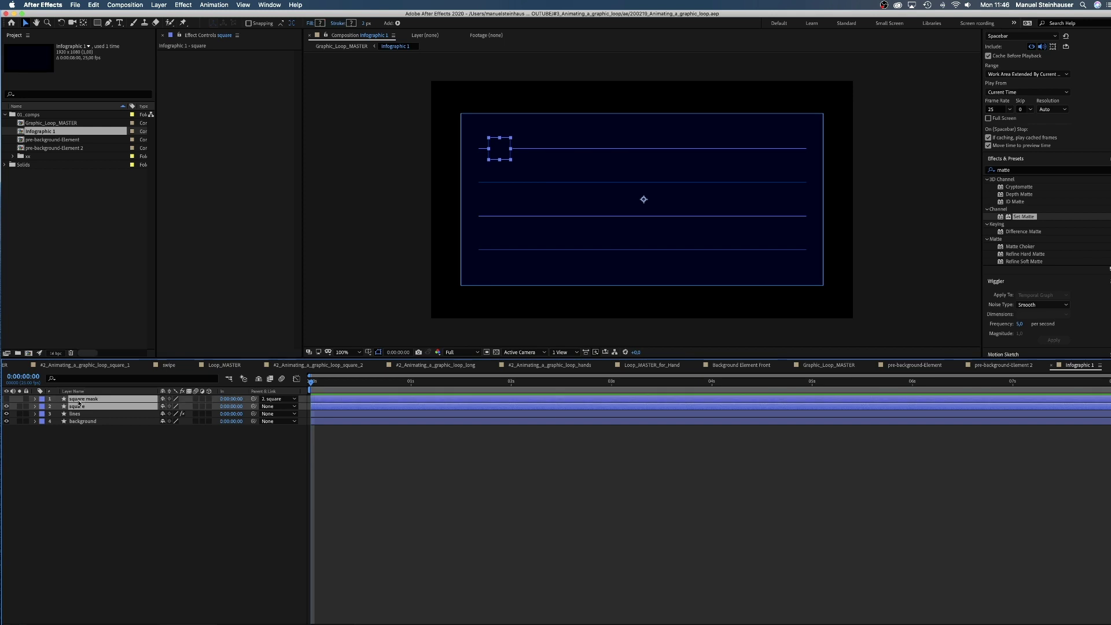
- Duplicate the square and its mask, renaming the copies 'circle' and 'circle mask'
key("super+d")
left_click_drag(80, 413, 81, 399)
left_click(84, 484)
left_click(80, 407)
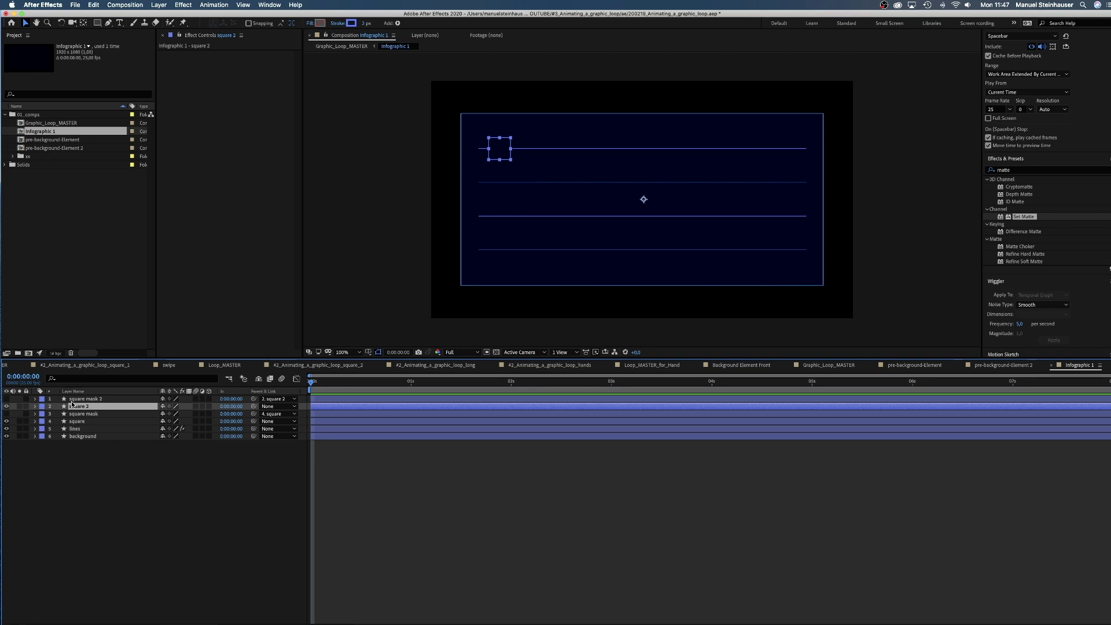
key("Return")
type("circle")
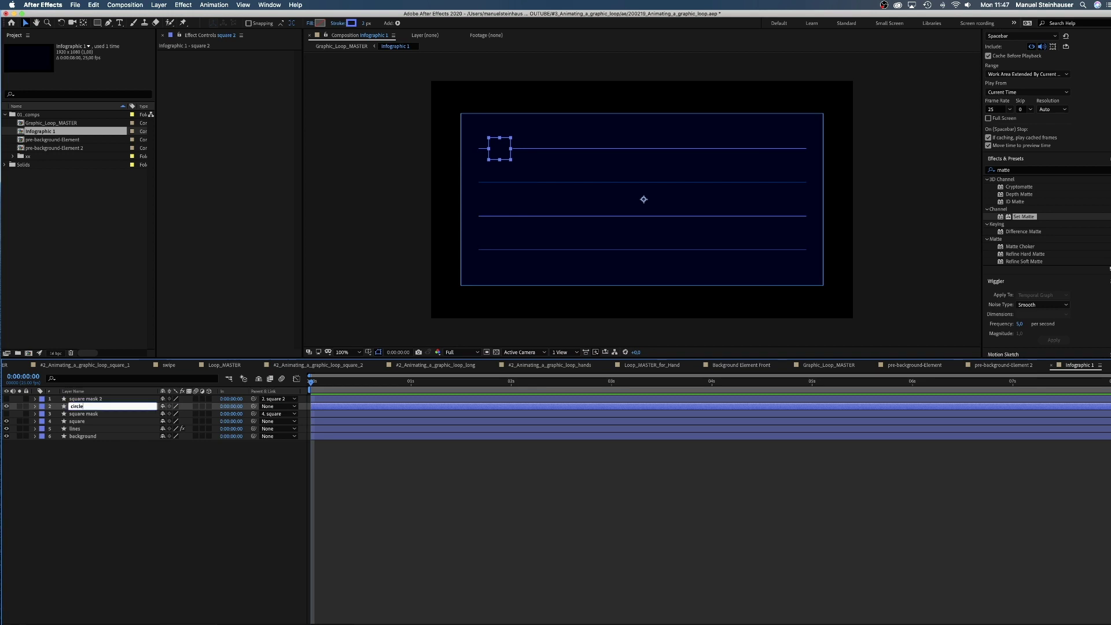
key("Return")
left_click(104, 401)
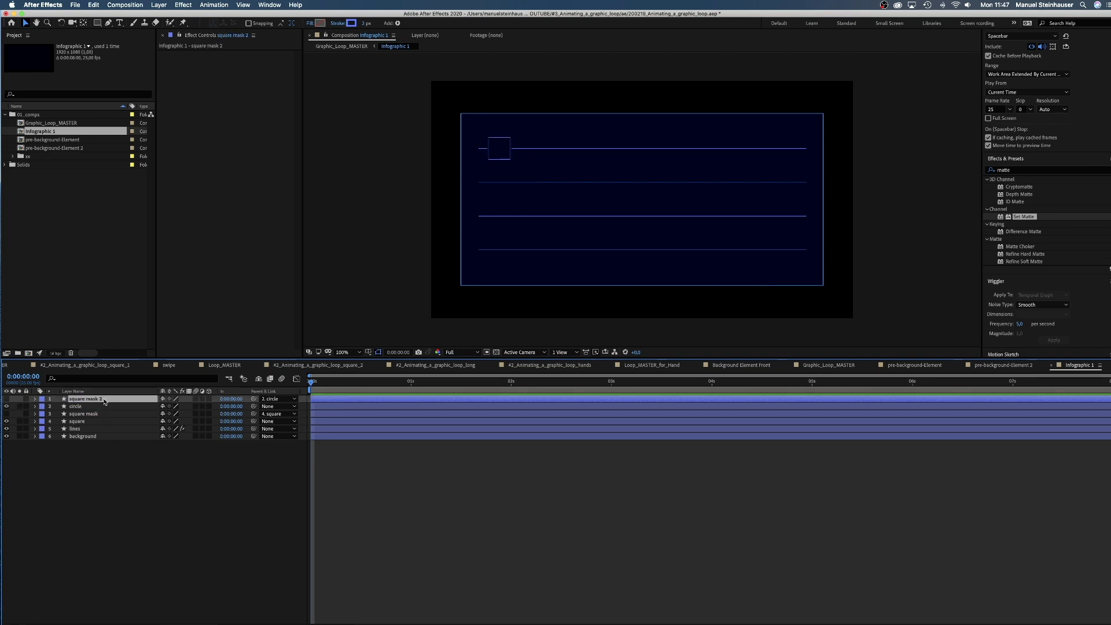
key("Return")
type("circl")
key("Return")
- Add Round Corners to the circle layer with a radius of 728
left_click(34, 406)
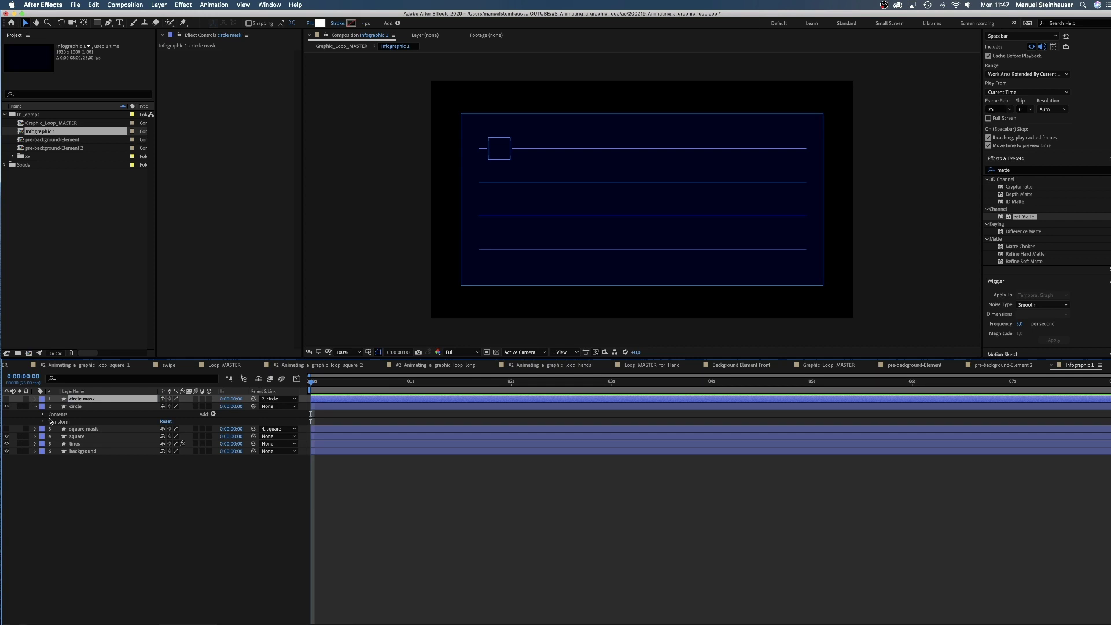
left_click(43, 414)
left_click(50, 422)
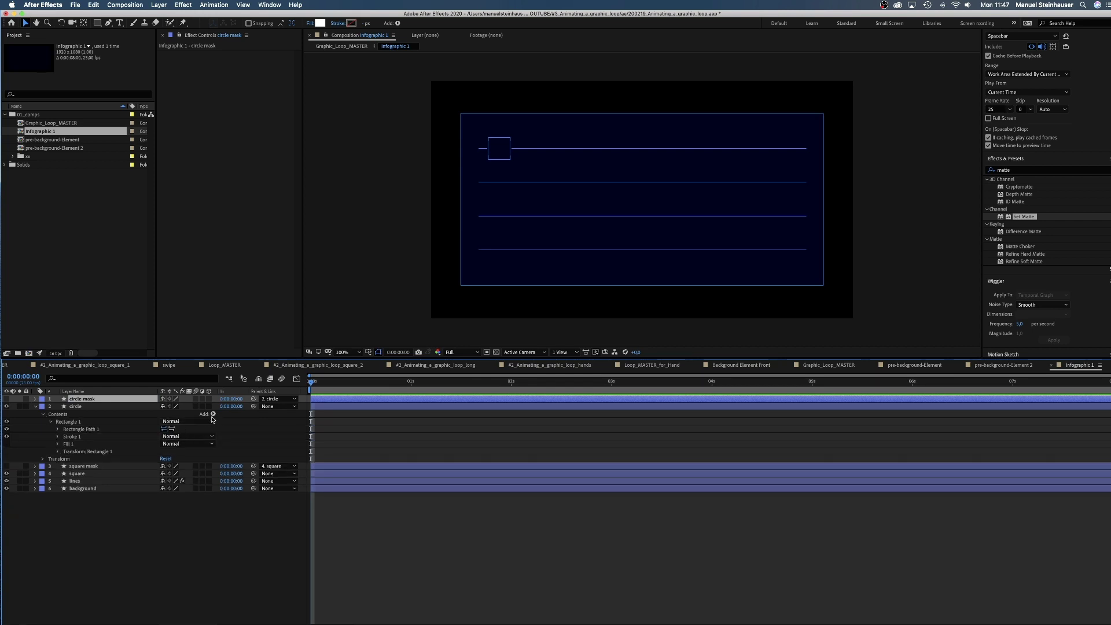
left_click(212, 414)
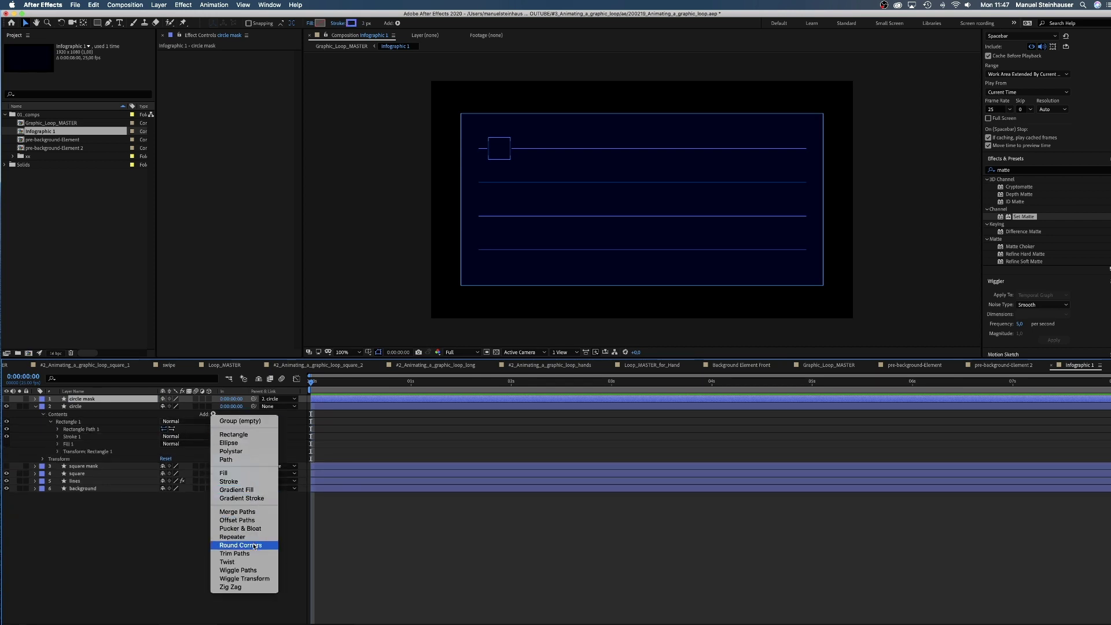
left_click(263, 545)
left_click(50, 459)
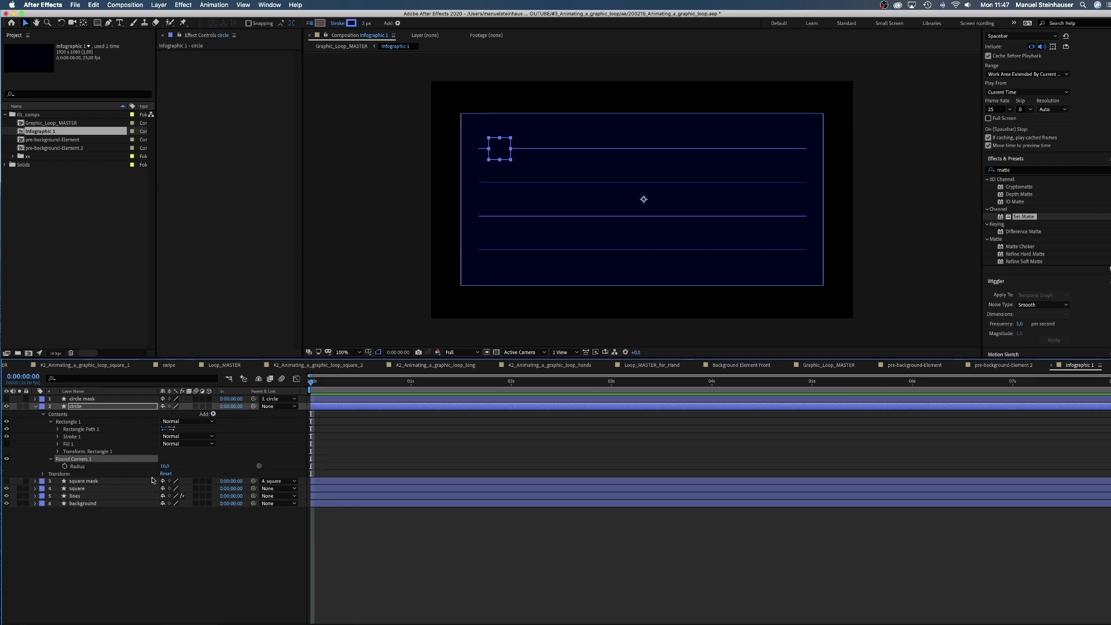
left_click_drag(165, 466, 441, 446)
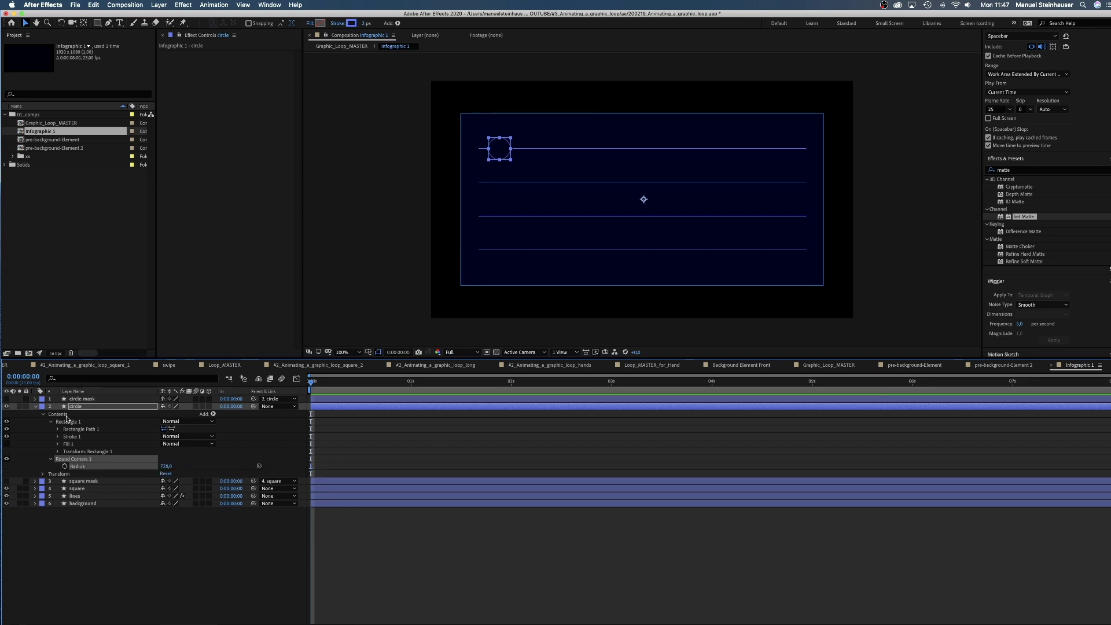
- Add Round Corners to the circle mask layer with a radius of 1518
left_click(34, 399)
left_click(43, 406)
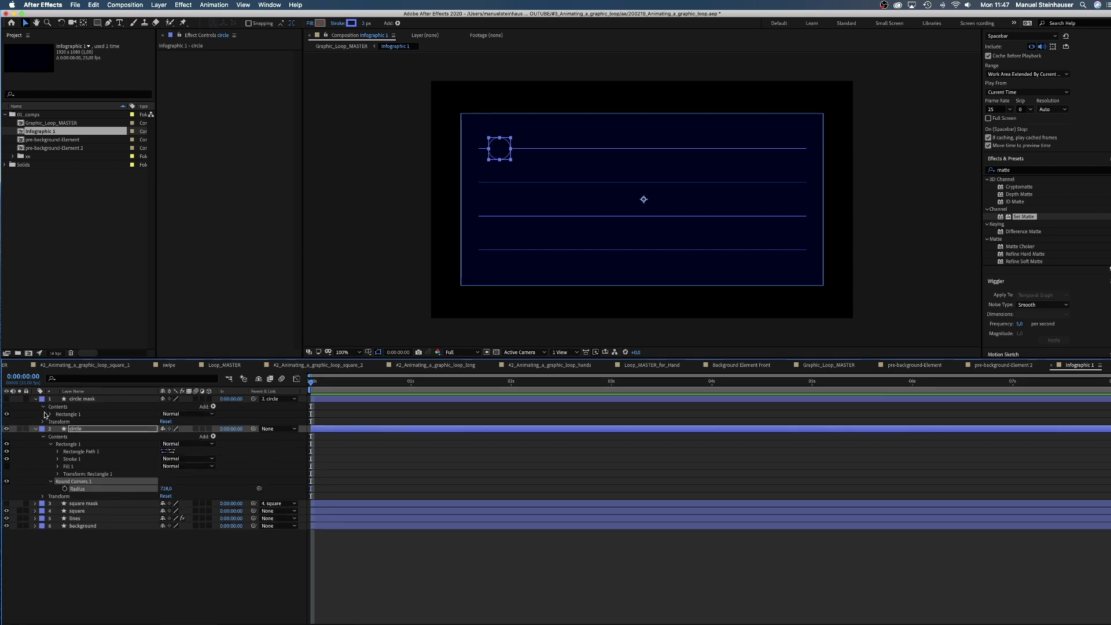
left_click(51, 414)
left_click(213, 406)
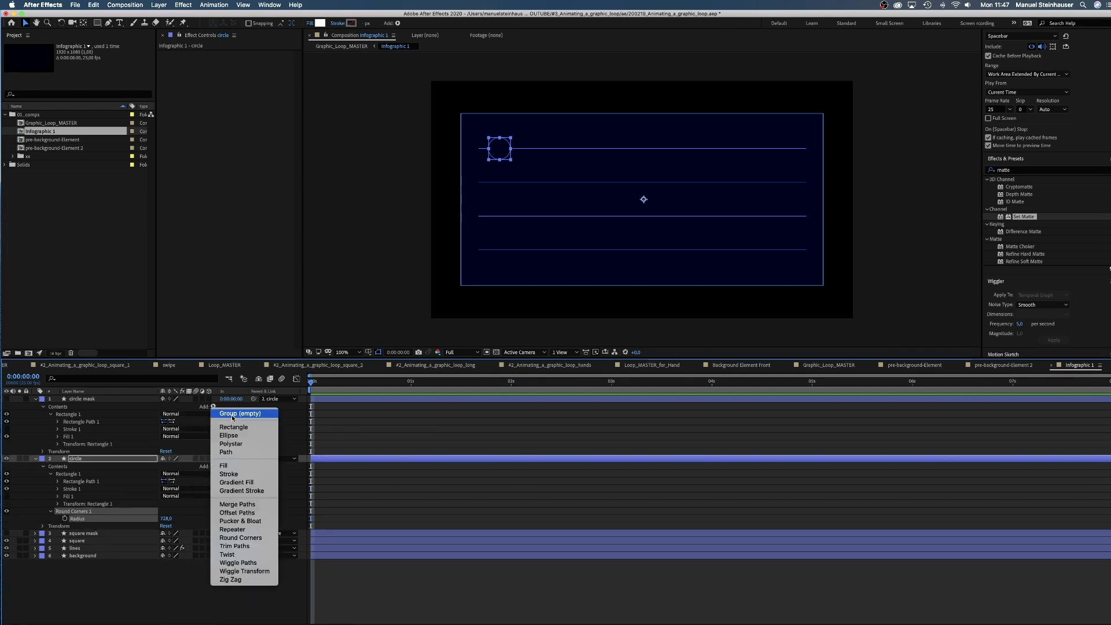
left_click(240, 537)
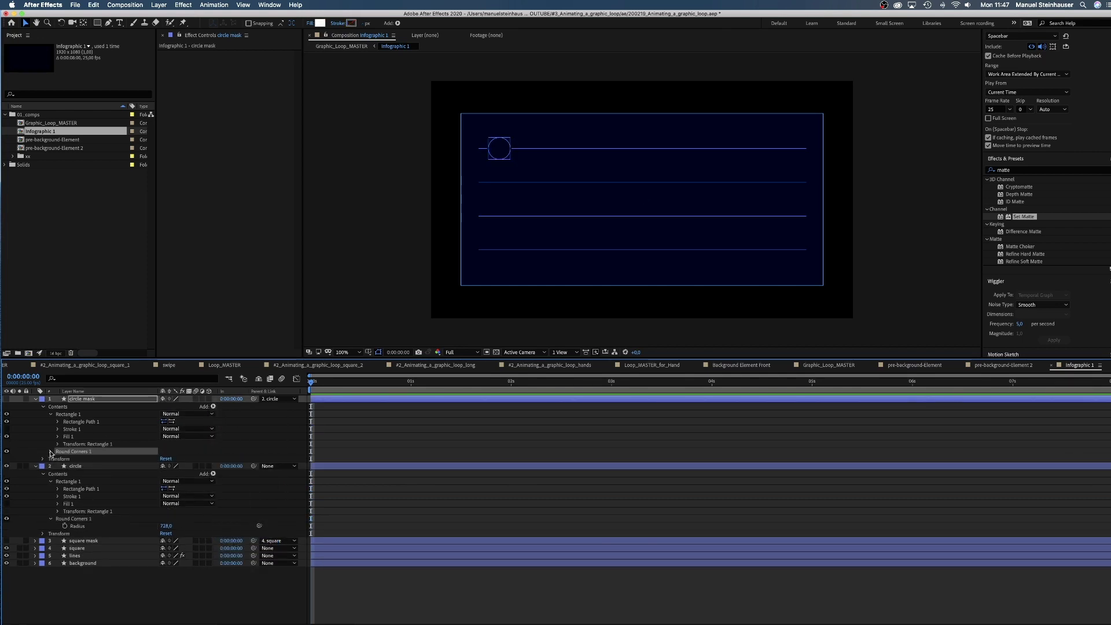
left_click(51, 451)
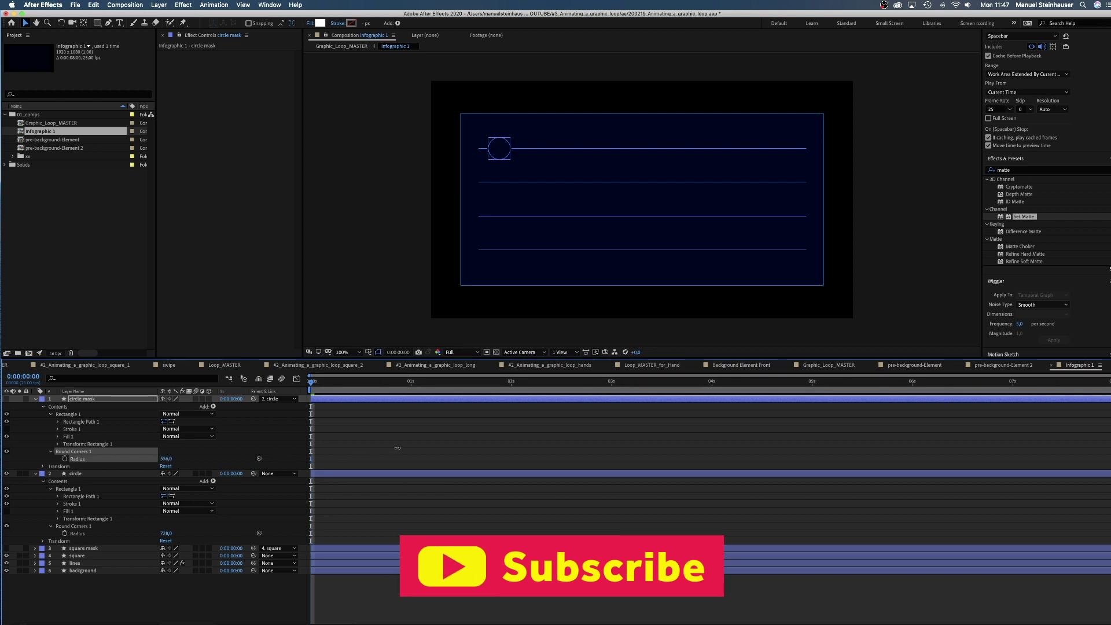
left_click_drag(389, 448, 508, 436)
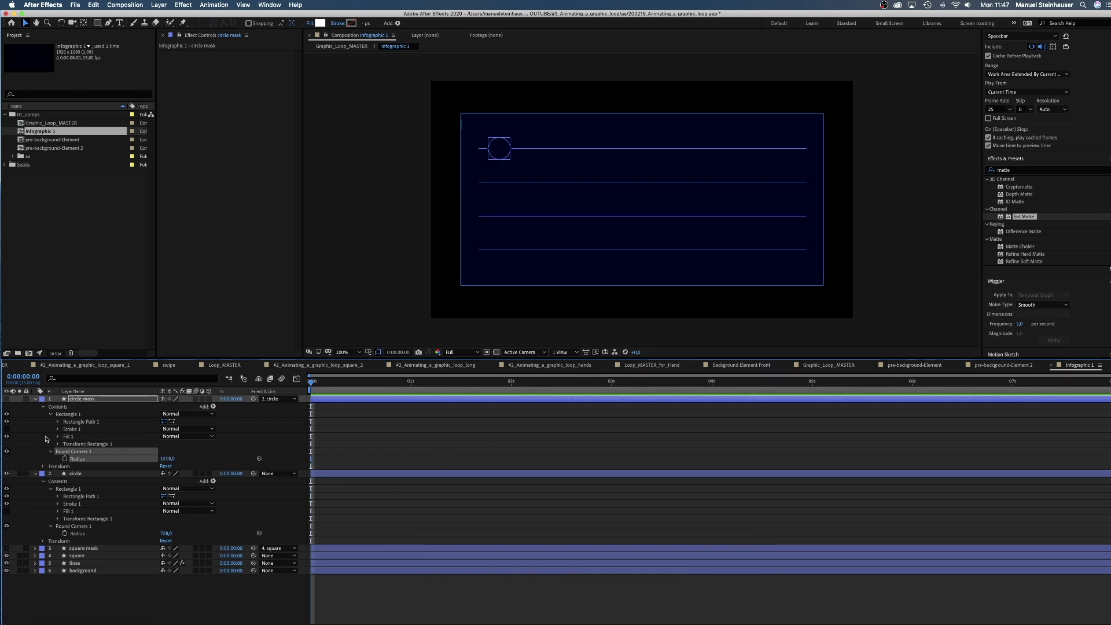
left_click(35, 474)
- Move the circle layer right onto the second chart line
left_click(35, 398)
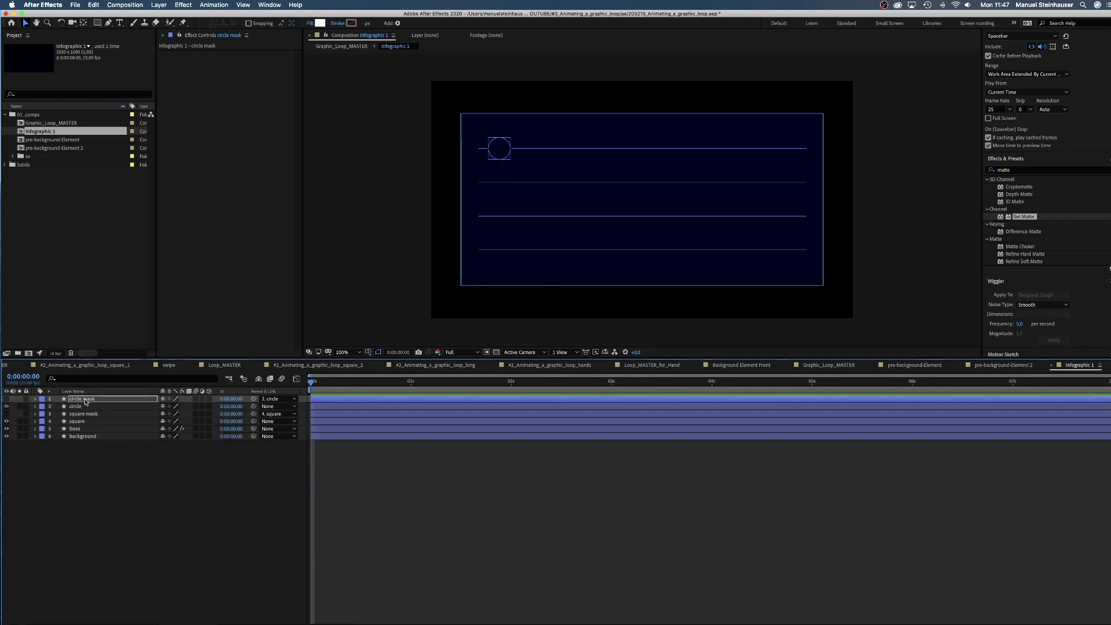
left_click(79, 406)
left_click(81, 399, "shift")
left_click(81, 400, "super")
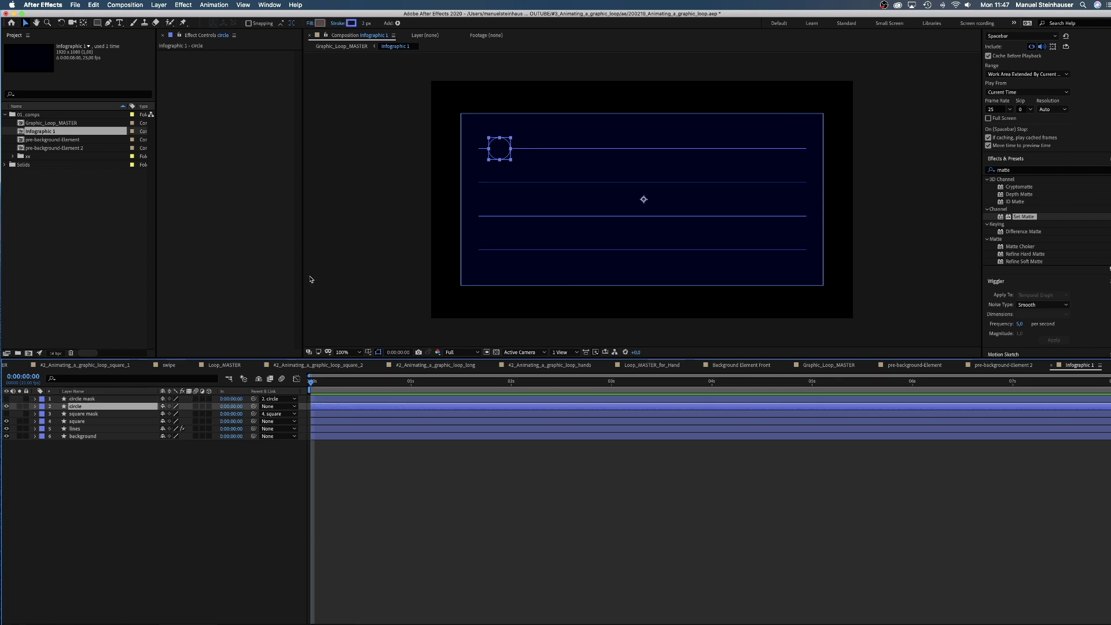
left_click_drag(503, 152, 694, 180)
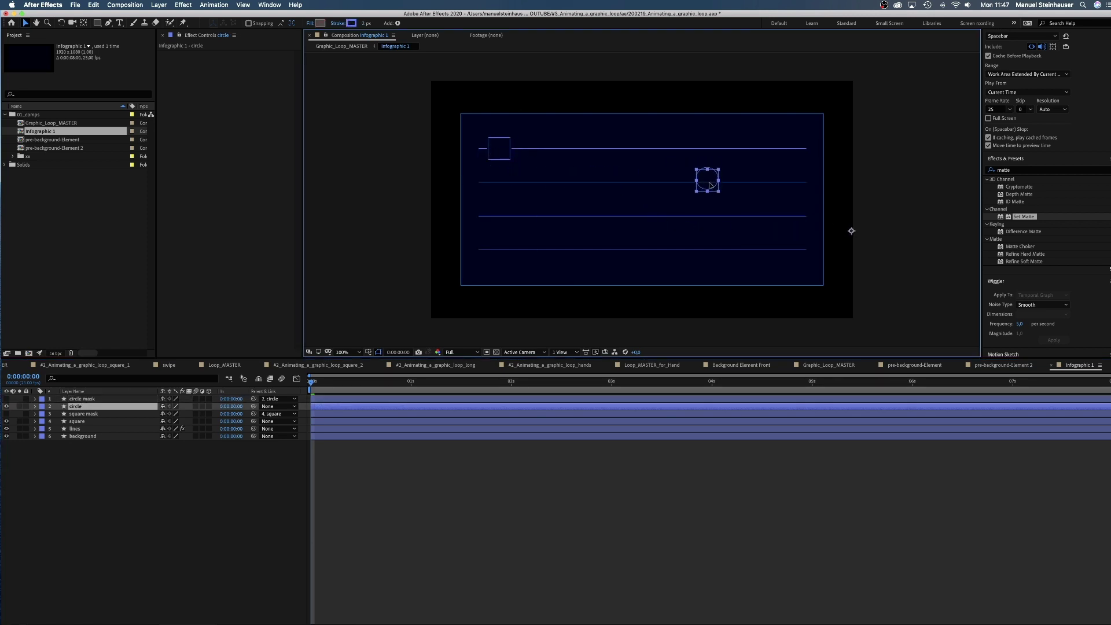
- Duplicate the lines layer's Set Matte and make the copy take its matte from circle mask
left_click(75, 429)
left_click(186, 55)
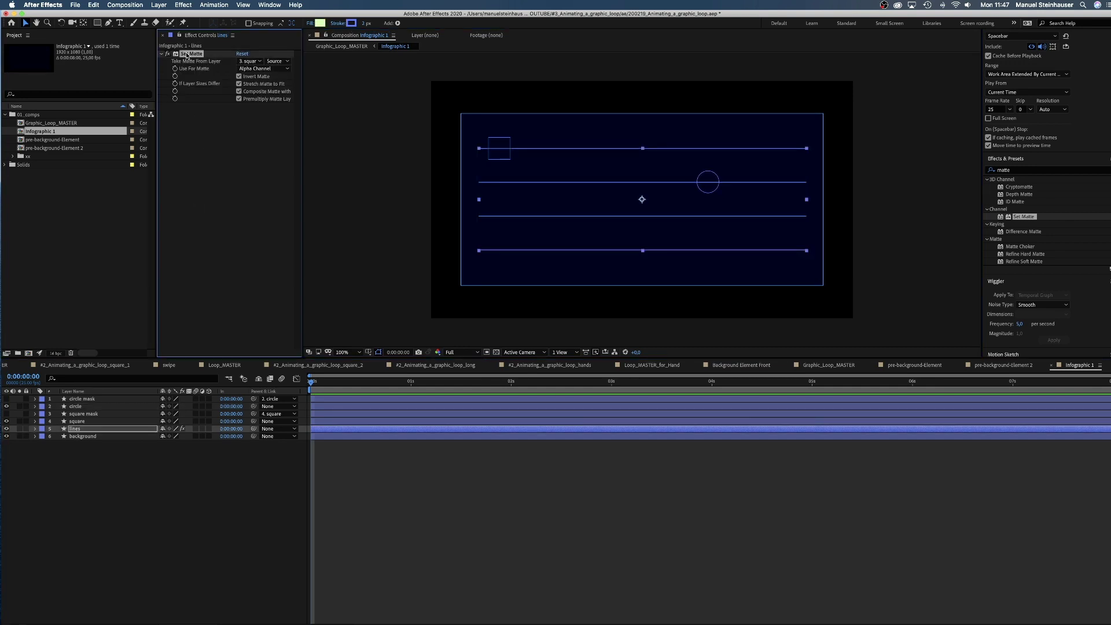
key("super+d")
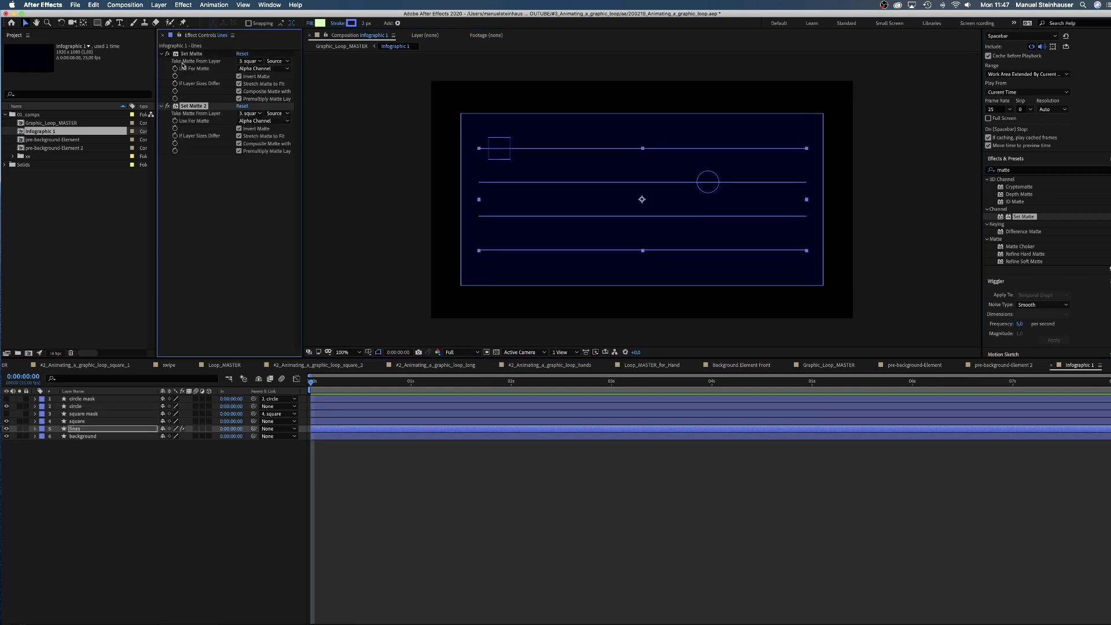
left_click(250, 113)
left_click(266, 136)
left_click(194, 512)
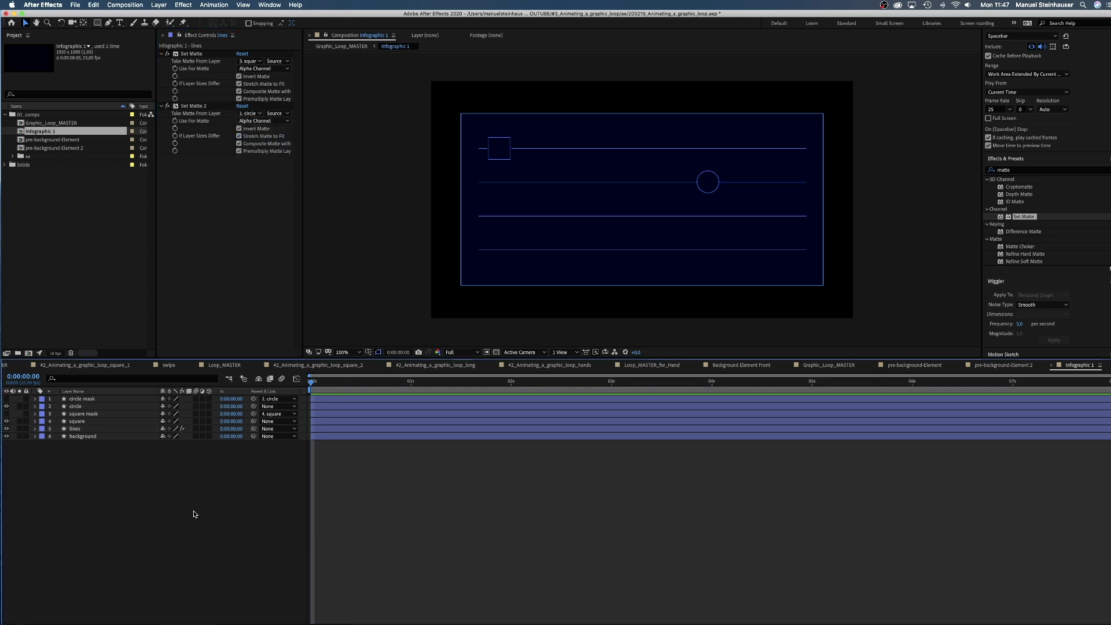
- Draw an outline-only 3-point polystar triangle, outer radius about 71, and place it on the third line
left_click_drag(97, 23, 115, 36)
double_click(98, 23)
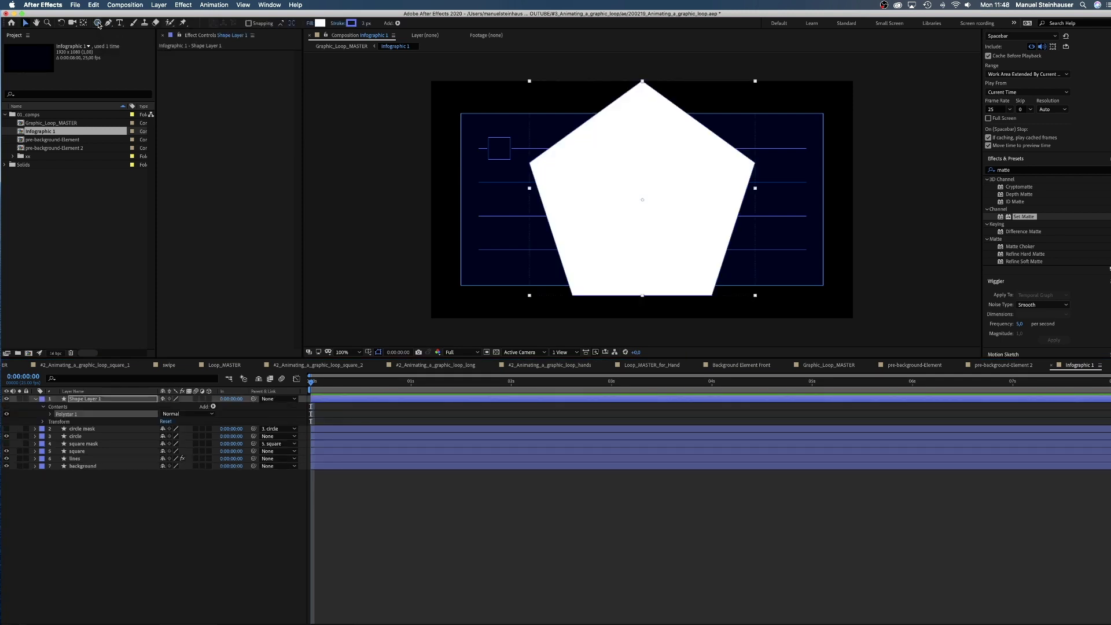
left_click(50, 414)
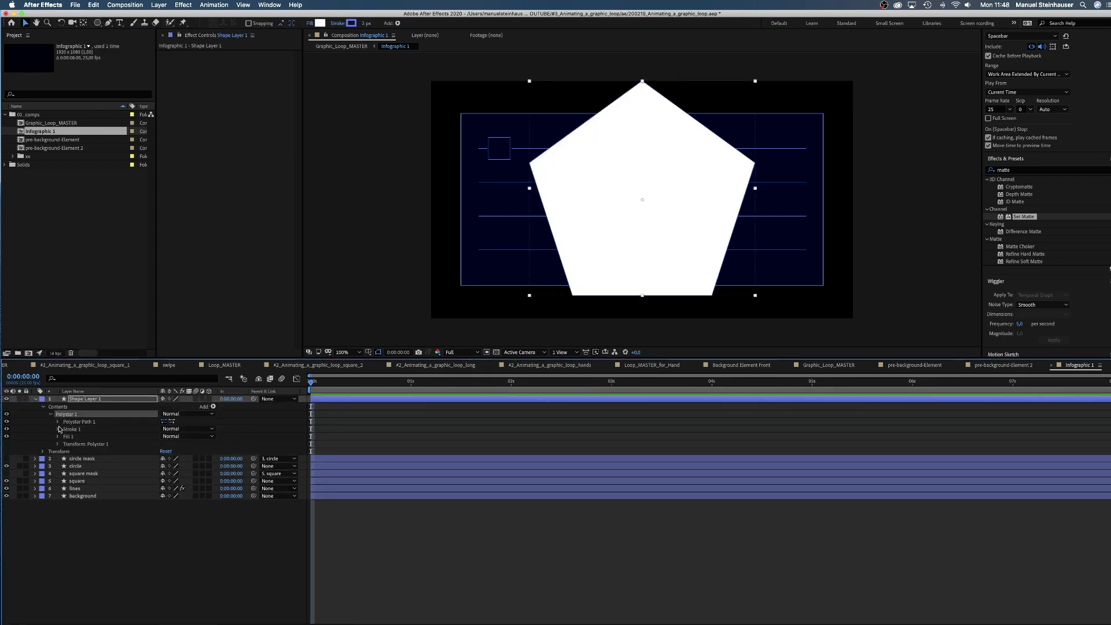
left_click(57, 421)
left_click(165, 437)
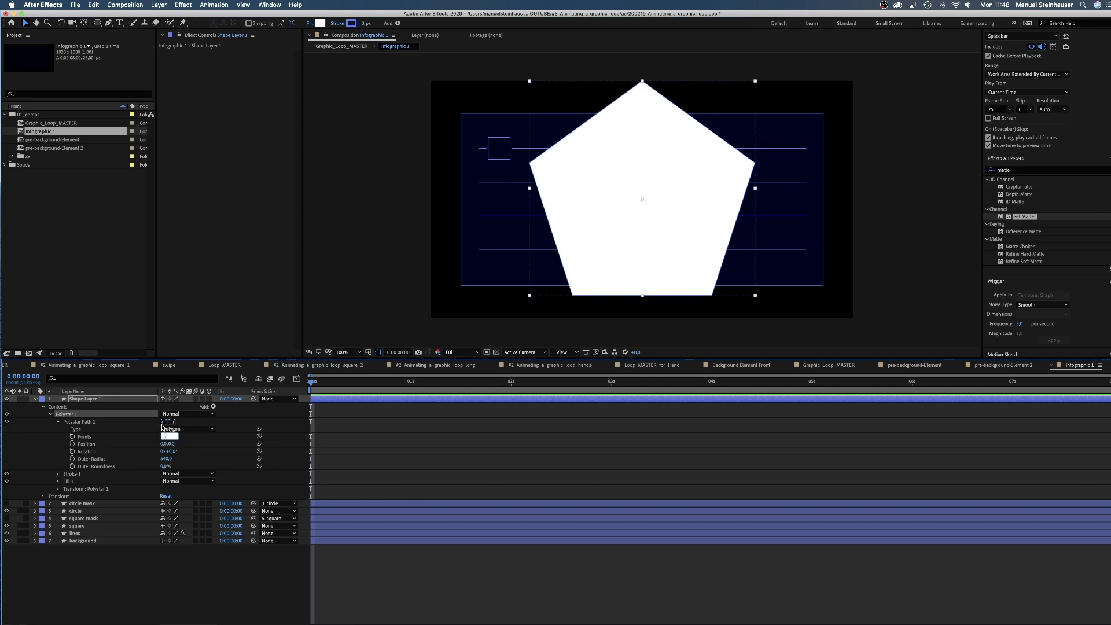
type("3")
key("Return")
left_click(6, 481)
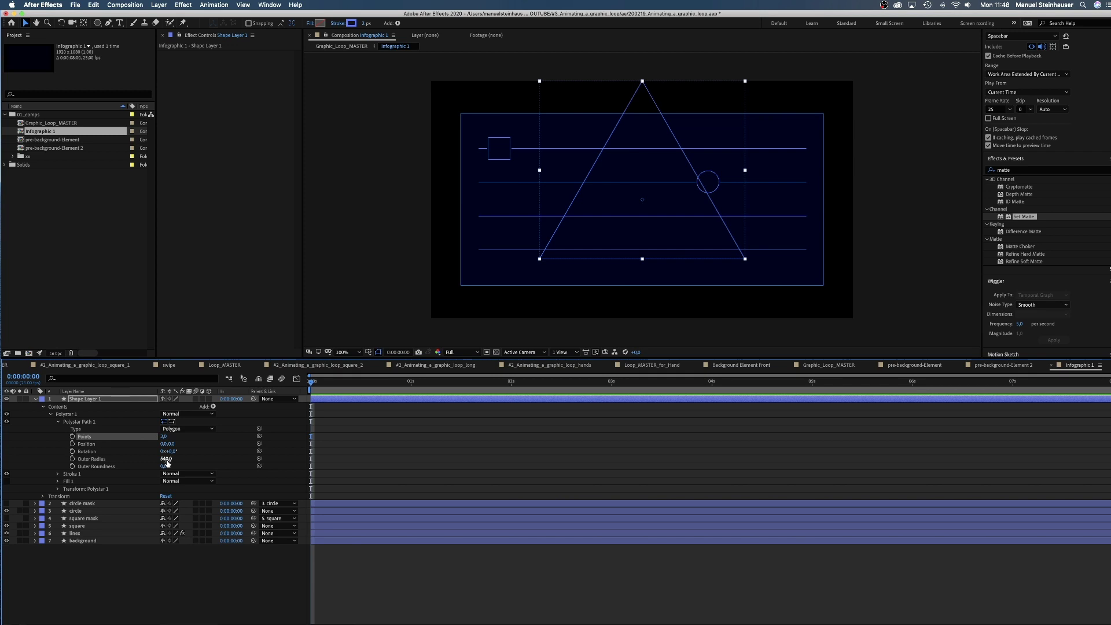
left_click_drag(166, 459, 102, 451)
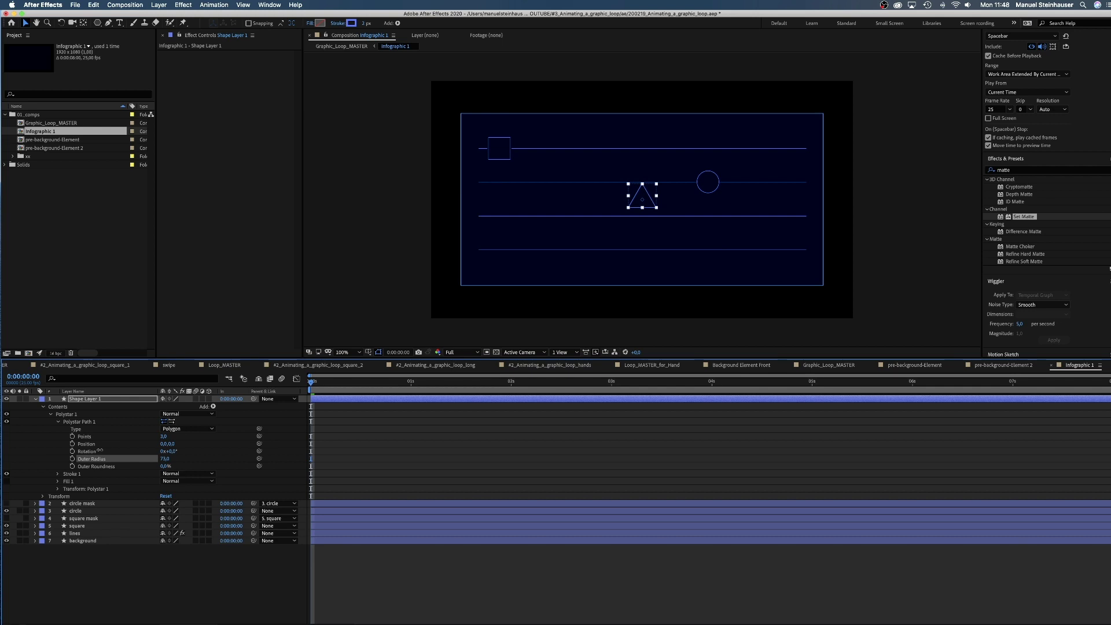
left_click(642, 196)
left_click_drag(642, 196, 614, 215)
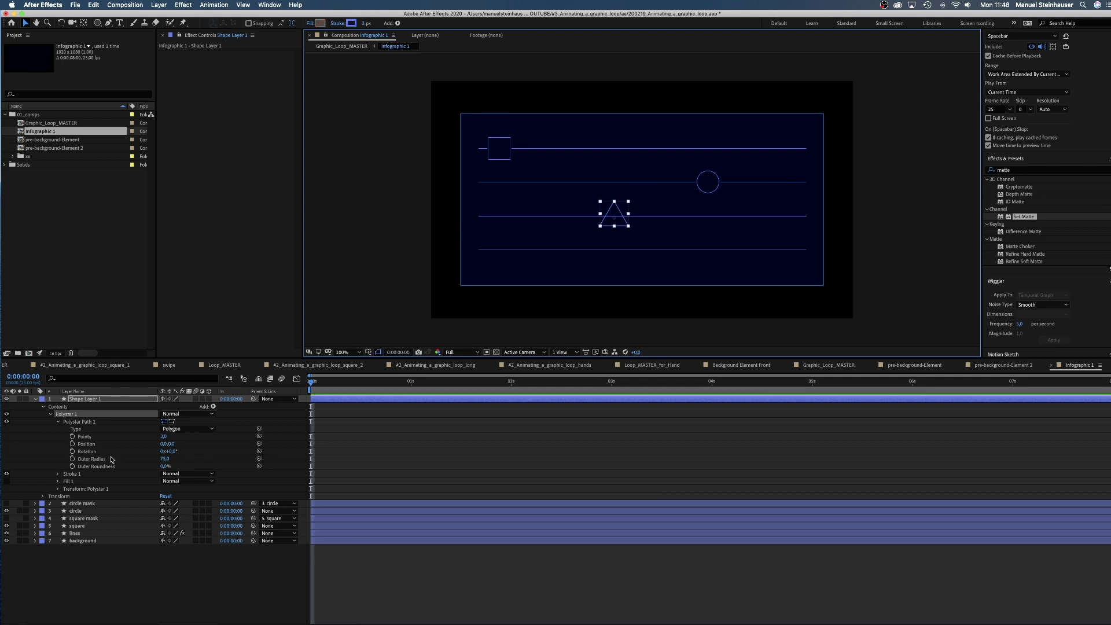
- Rename the shape layer to 'triangle'
left_click(38, 399)
key("Return")
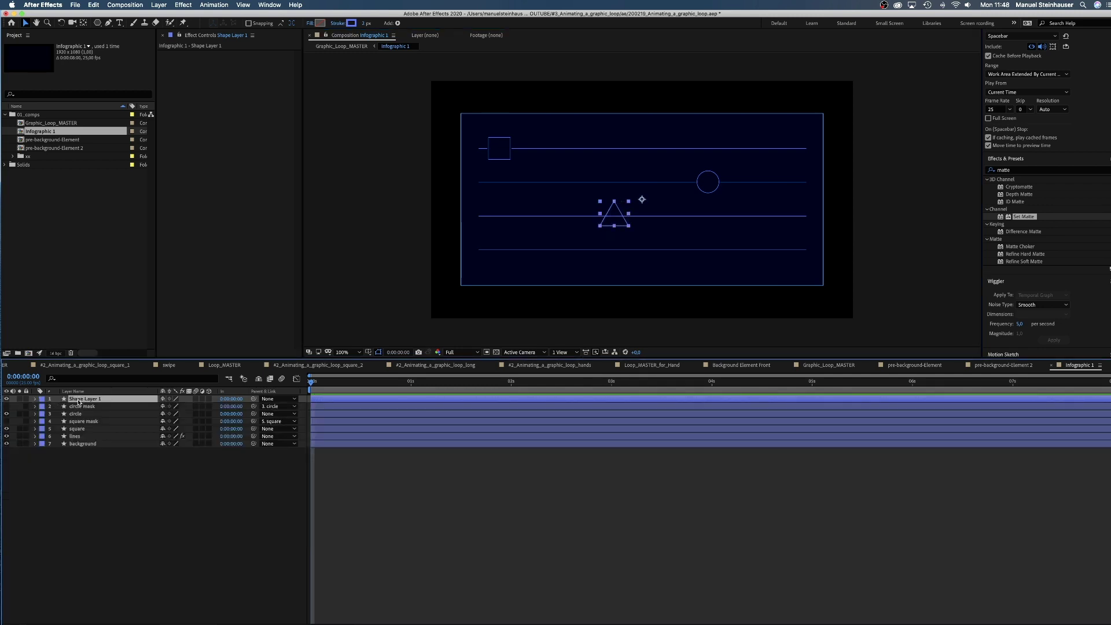
key("BackSpace")
type("triange")
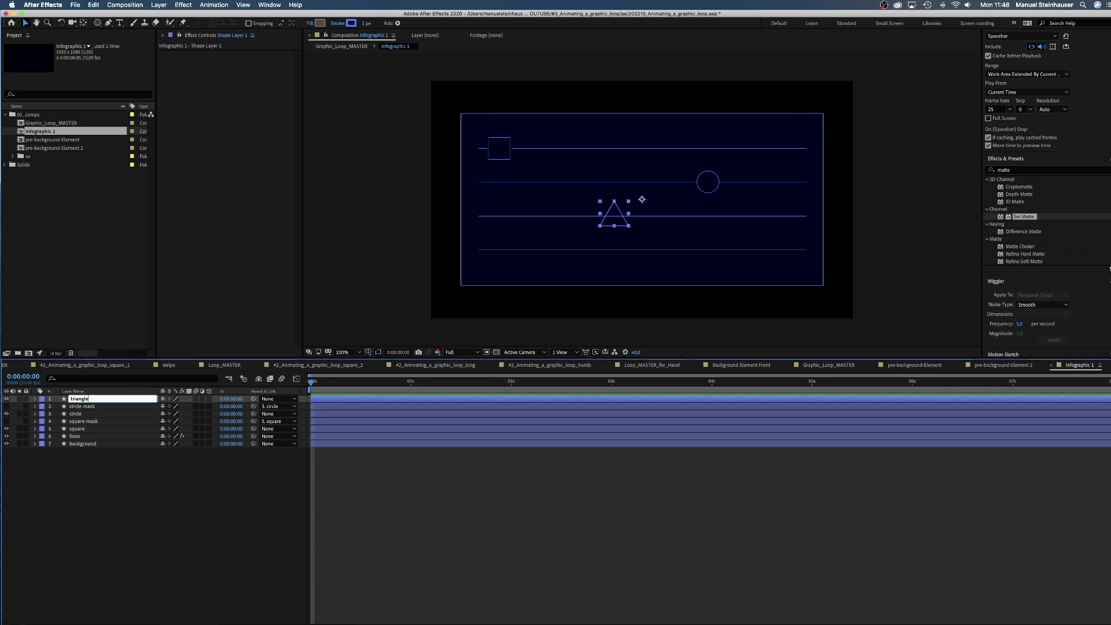
type("le")
key("Return")
- Duplicate it as 'triangle mask' and parent it to the triangle layer
key("super+d")
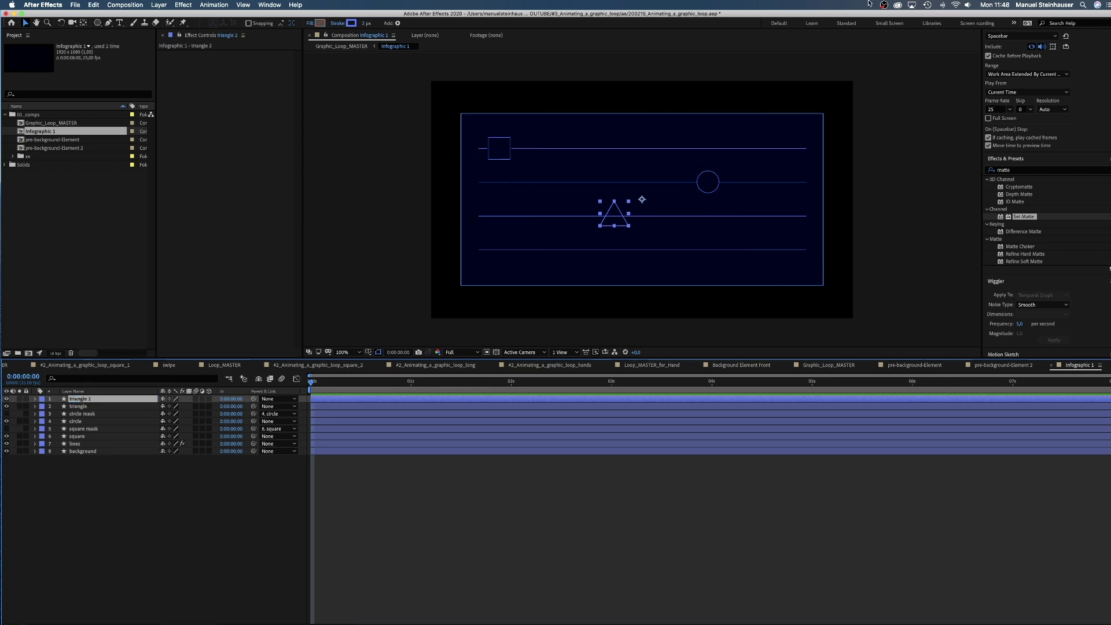
key("Return")
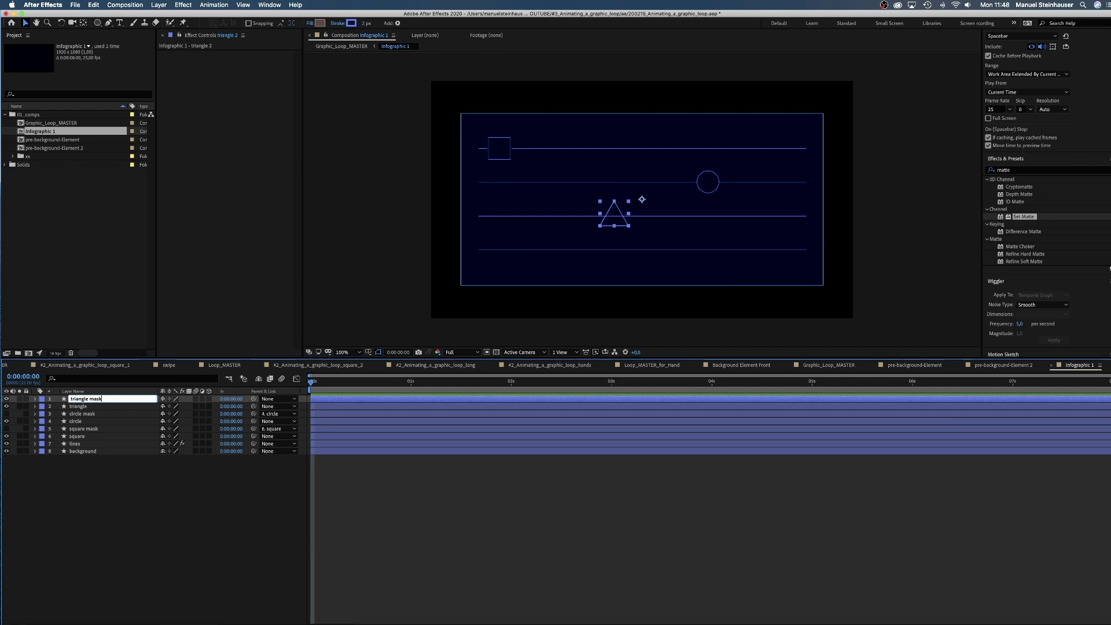
type("triangle mask")
key("Return")
left_click_drag(253, 398, 83, 407)
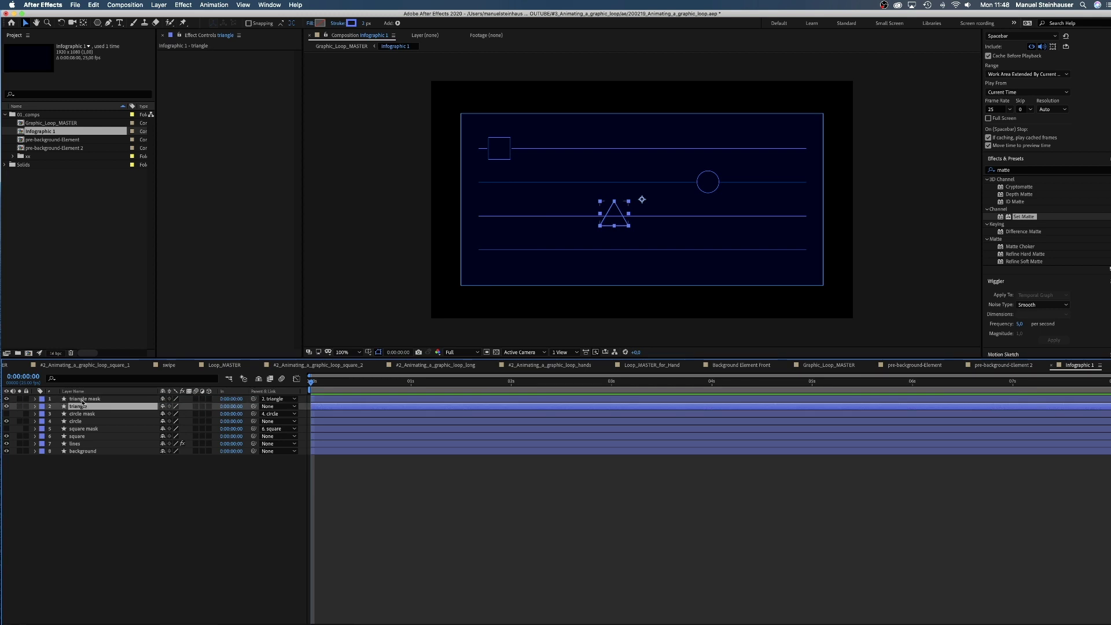
- Give triangle mask a white fill with no stroke and an outer radius of 90
left_click(34, 399)
left_click(43, 407)
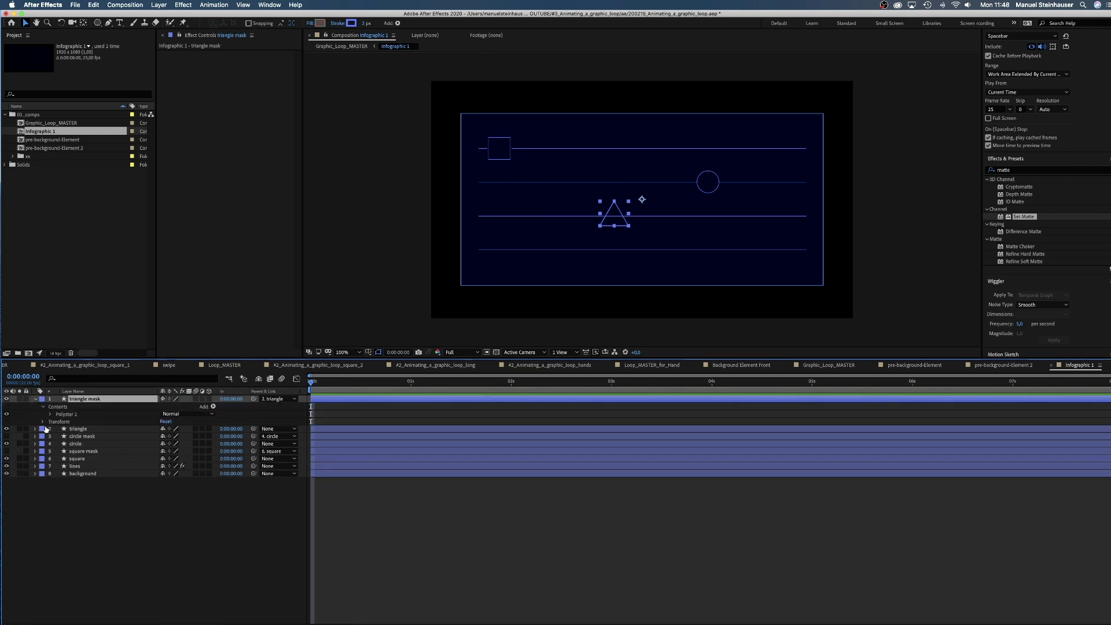
left_click(51, 414)
left_click(6, 436)
left_click(6, 428)
left_click(57, 437)
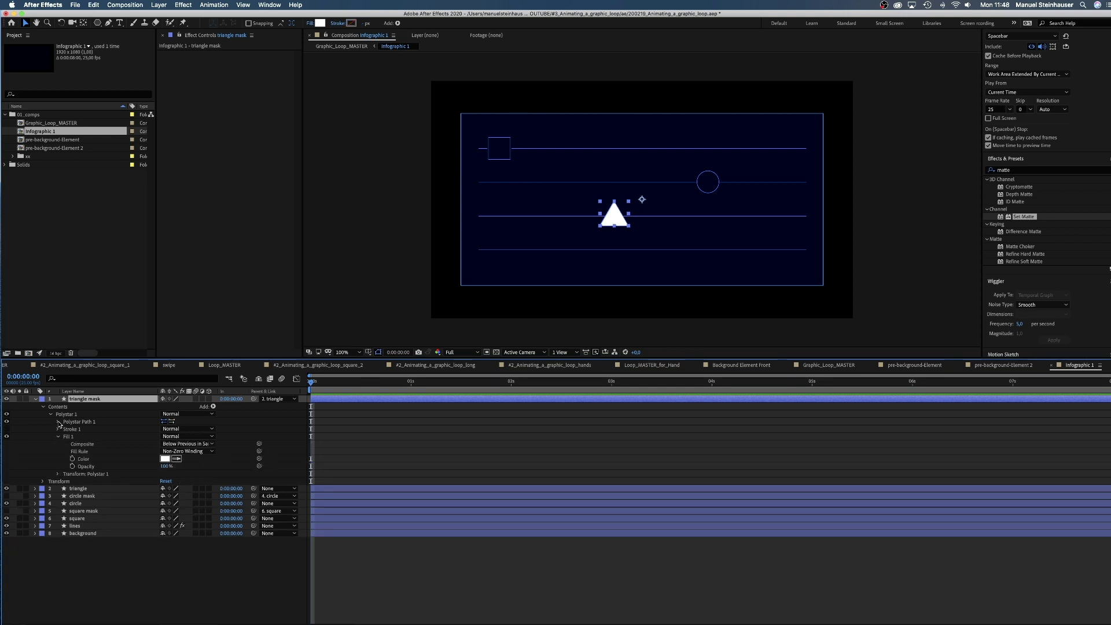
left_click(57, 422)
left_click(166, 459)
type("90")
key("Return")
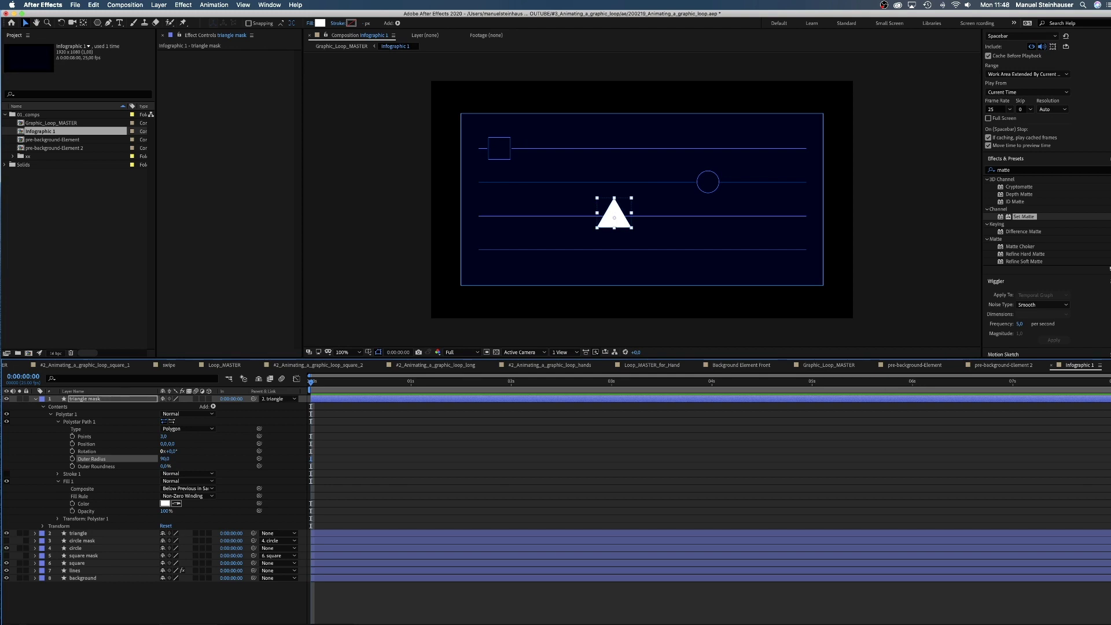
- Hide triangle mask and add a third Set Matte on lines taking its matte from triangle mask
left_click(33, 400)
left_click(6, 398)
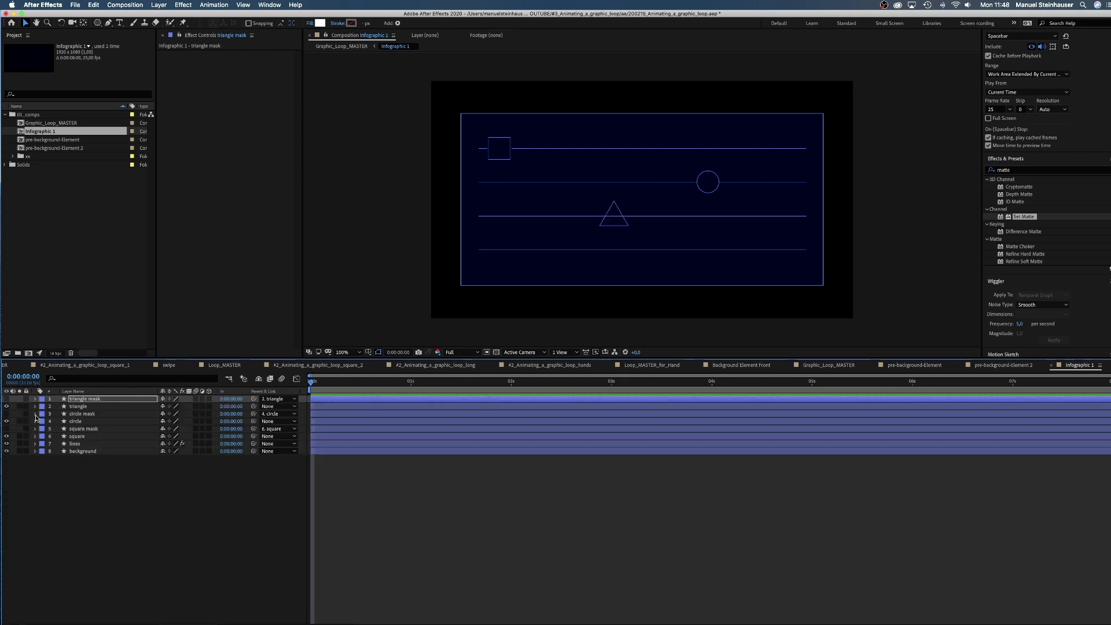
left_click(77, 444)
left_click(191, 106)
key("super+d")
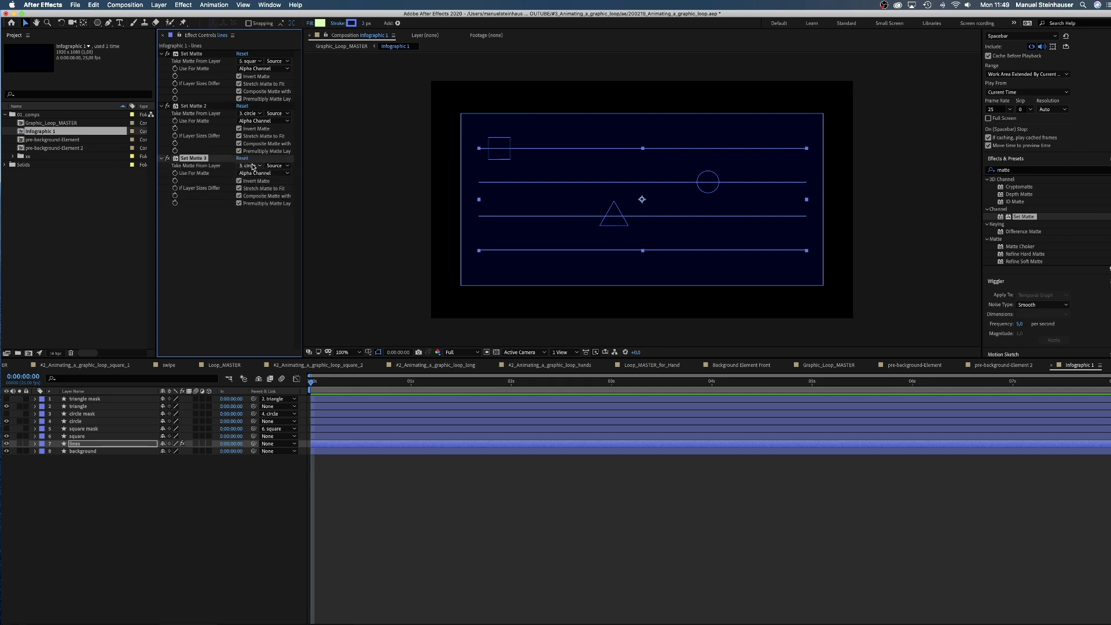
left_click(250, 165)
left_click(263, 189)
key("F2")
key("q")
key("q")
key("q")
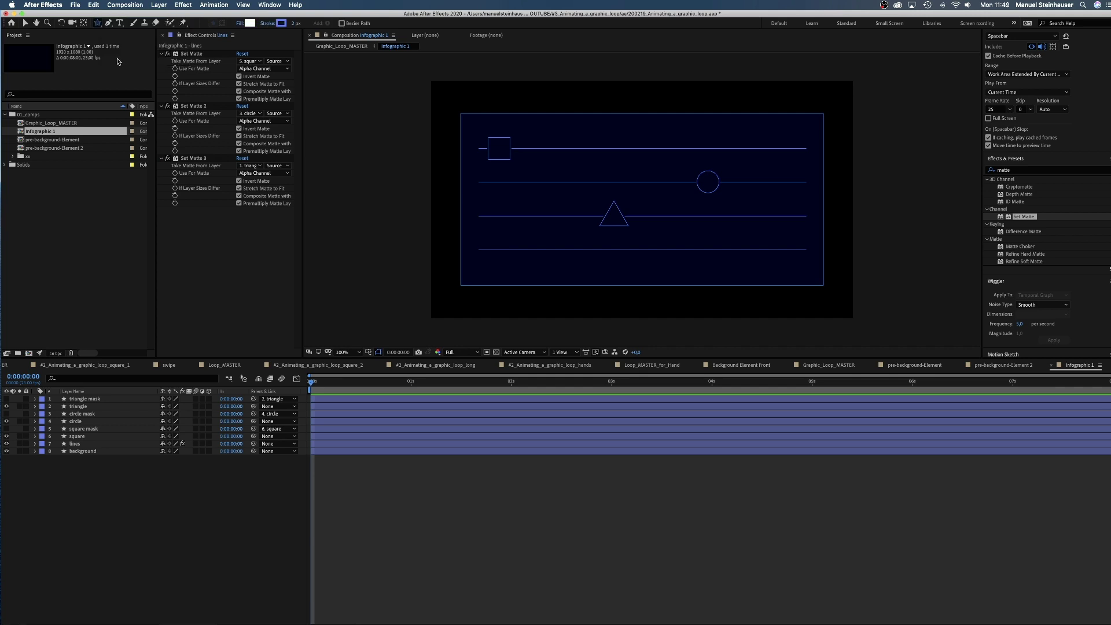
- Create a comp-sized star shape layer with 4 points and inner radius 0, forming a cross
double_click(97, 24)
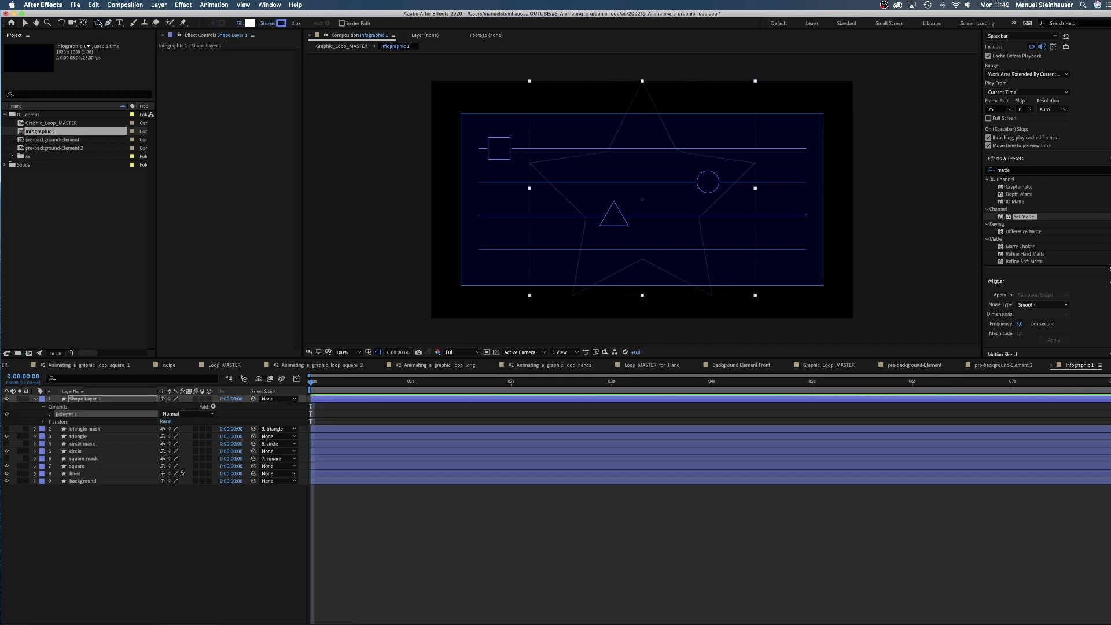
left_click(50, 415)
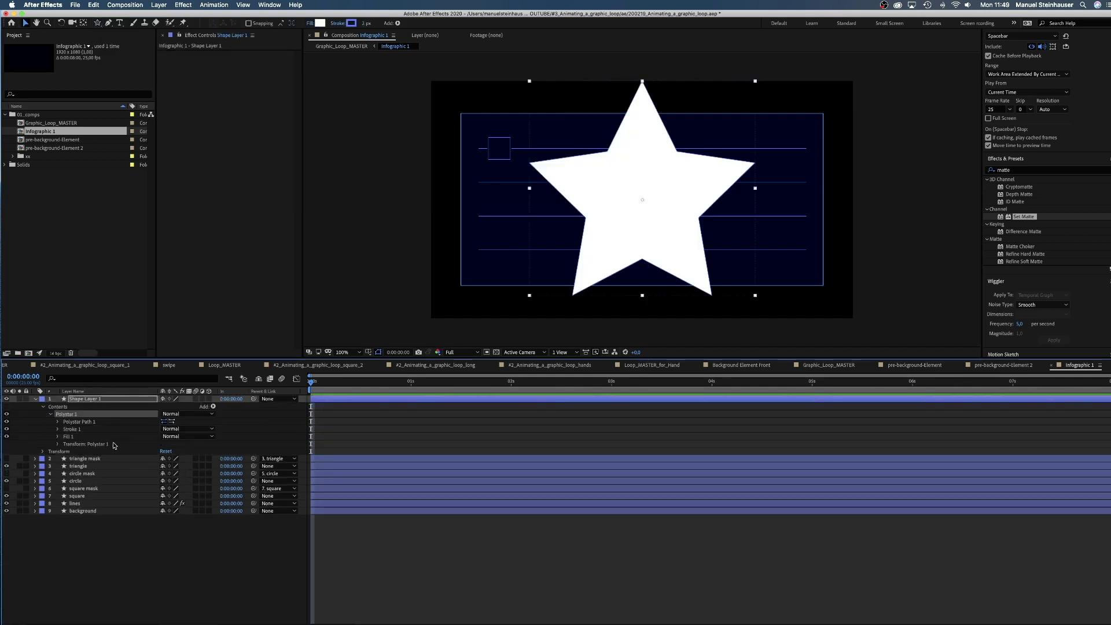
left_click(58, 422)
type("4")
left_click(149, 438)
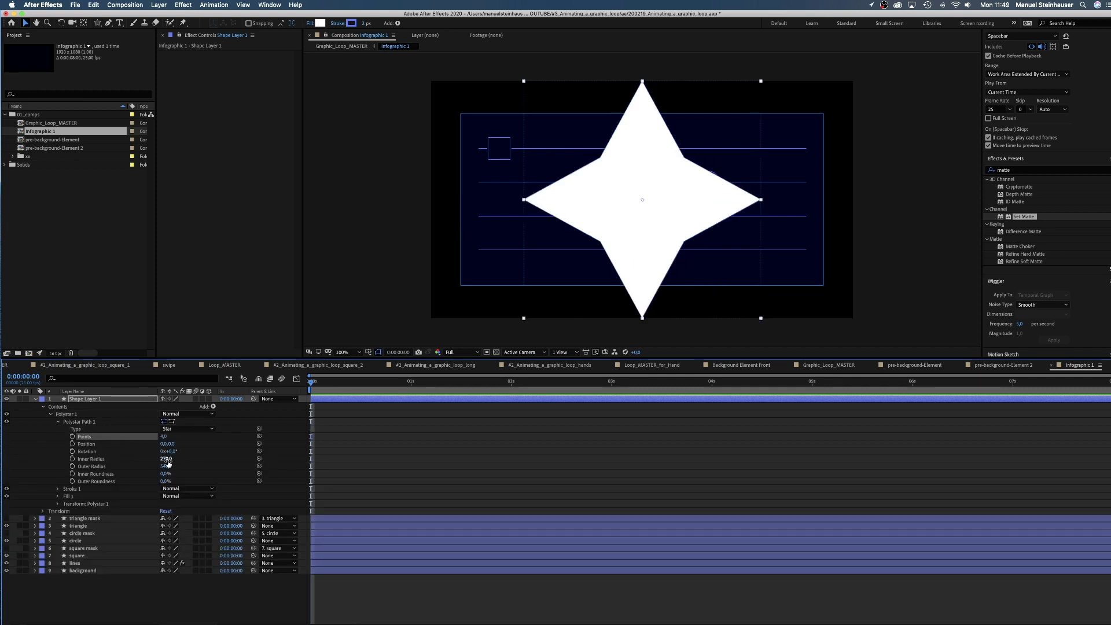
mouse_move(167, 458)
left_mouse_down()
mouse_move(152, 451)
mouse_move(134, 473)
mouse_move(149, 466)
left_mouse_up()
left_click(157, 467)
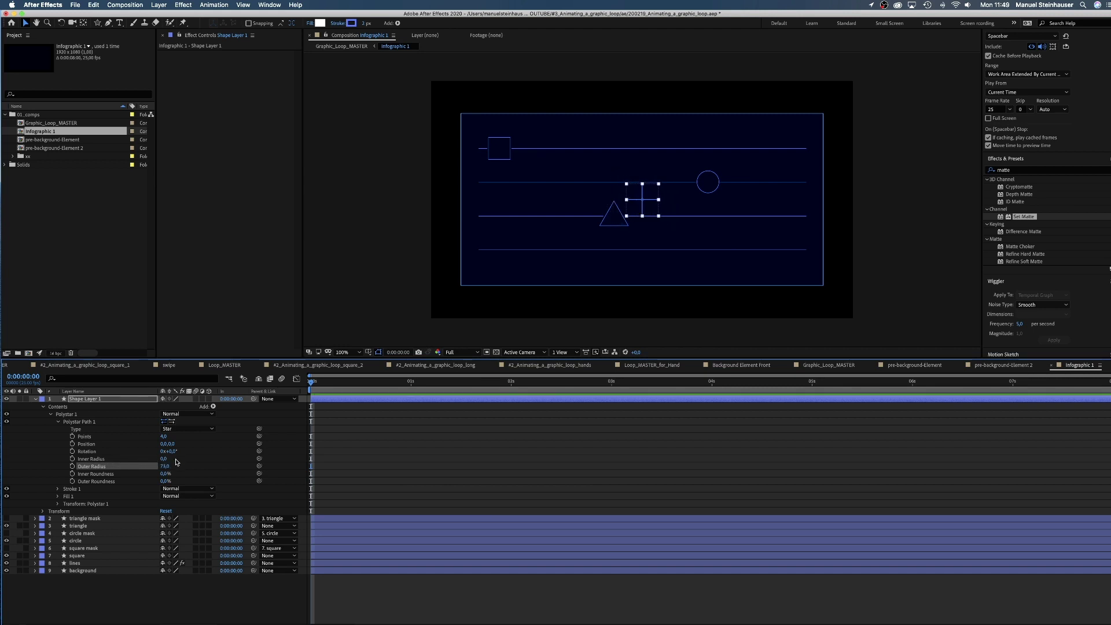
- Rotate the cross 45° into an X and move it onto the bottom line at right
left_click_drag(169, 452, 181, 451)
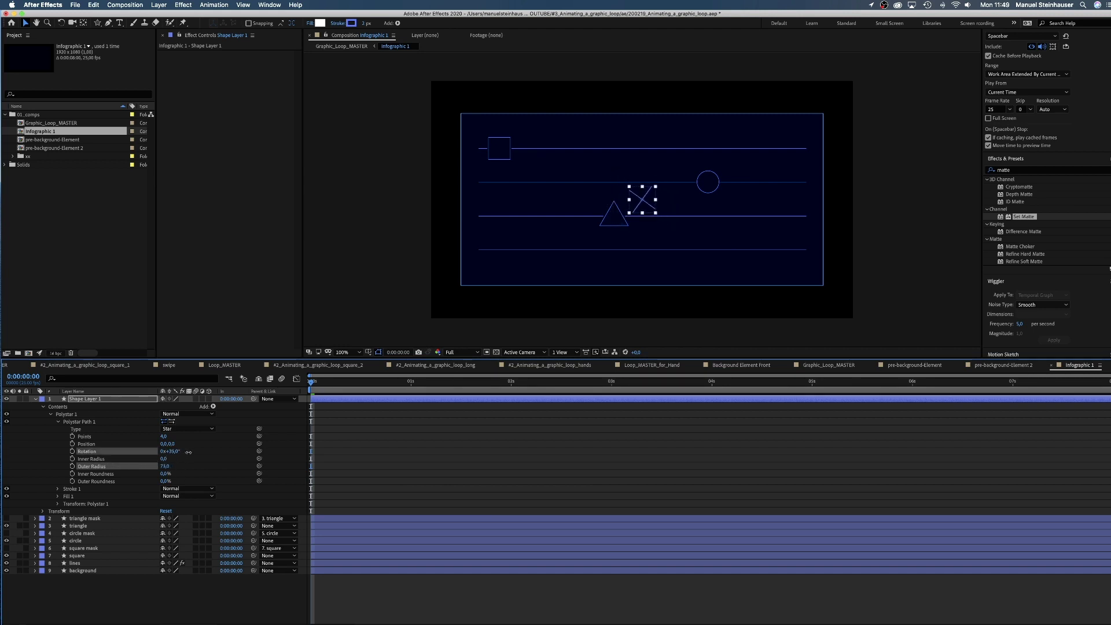
left_click(173, 451)
type("45")
key("Return")
left_click_drag(642, 199, 734, 251)
- Rename the star shape layer to 'cross'
left_click(51, 414)
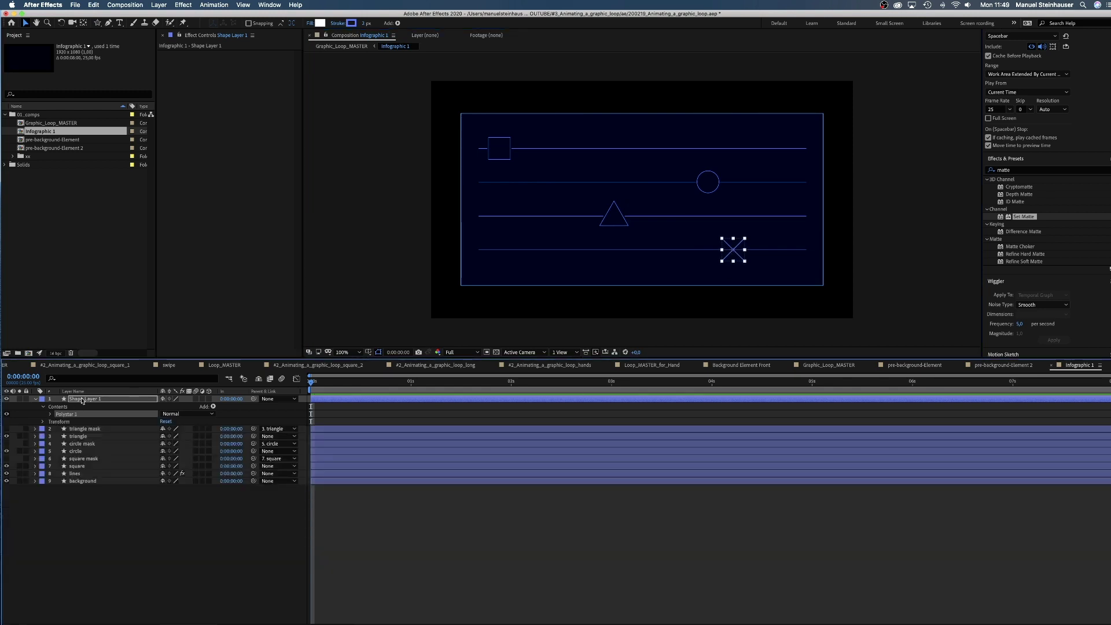
left_click(82, 400)
key("Return")
type("cross")
key("Return")
left_click(79, 519)
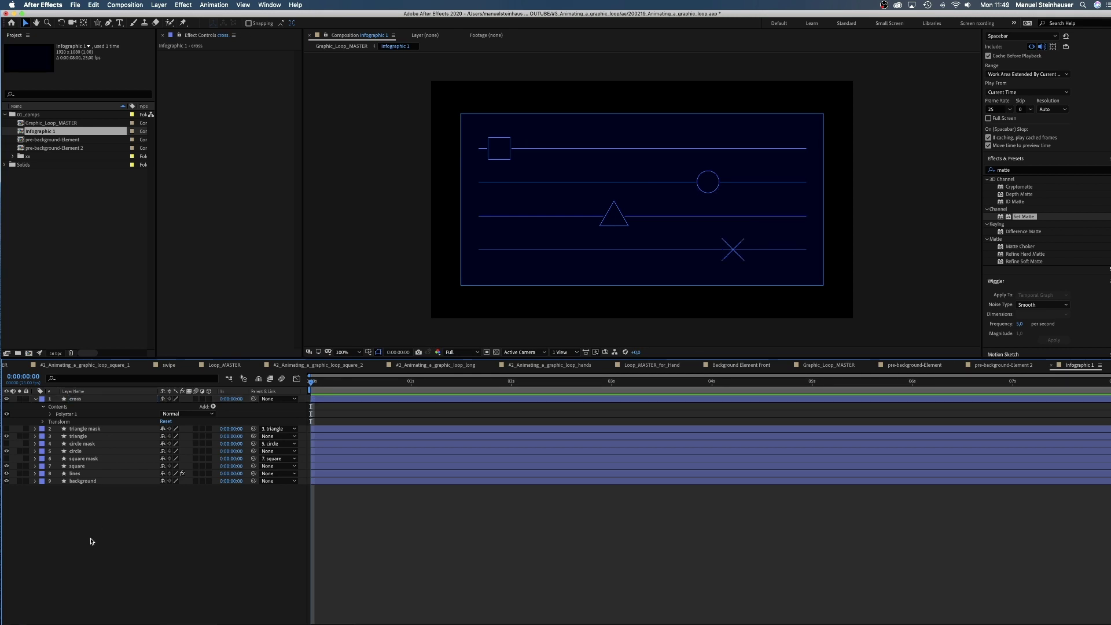
- Duplicate the cross layer and name the copy 'cross mask'
left_click(75, 399)
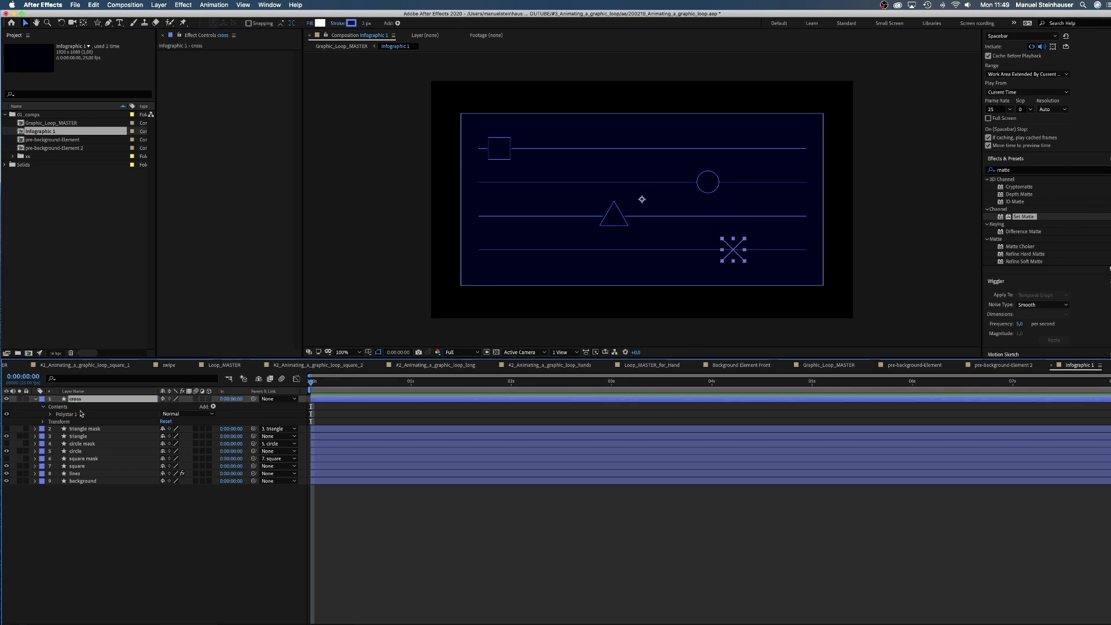
key("super+d")
key("Return")
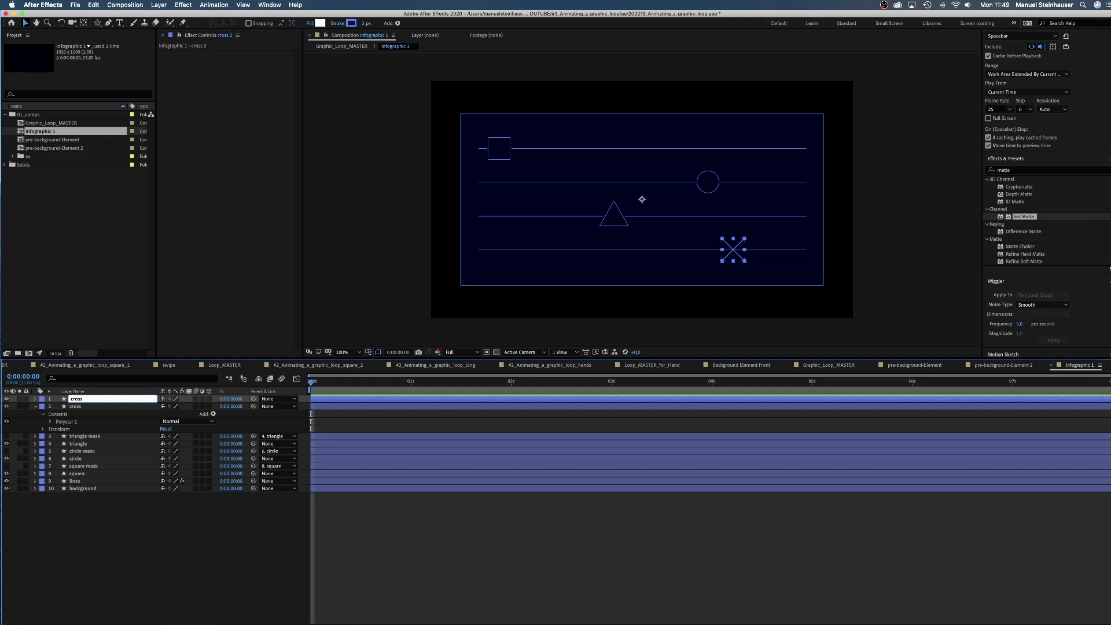
type("mask")
key("Return")
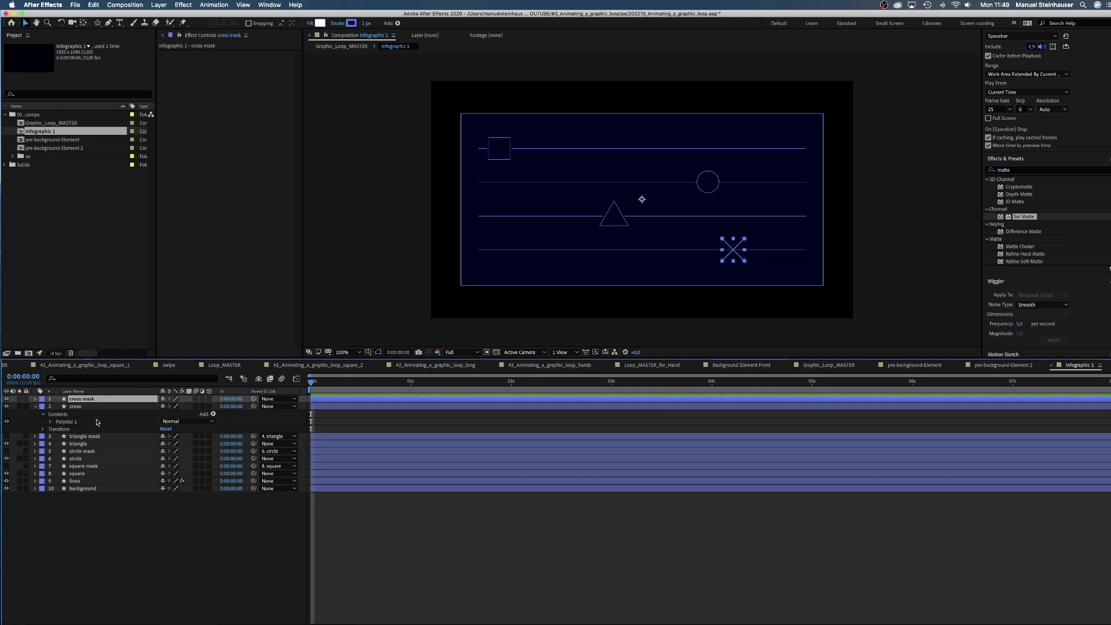
- Give the cross mask a white FFFFFF stroke 10 px wide
left_click(36, 400)
left_click(43, 406)
left_click(51, 414)
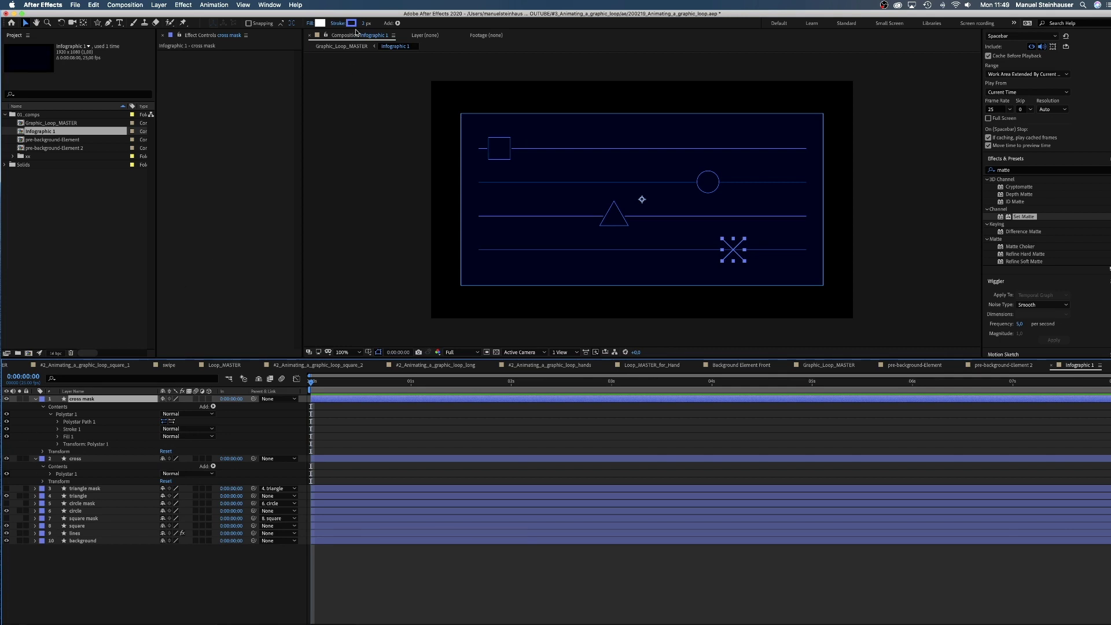
left_click(352, 24)
type("FFFFFF")
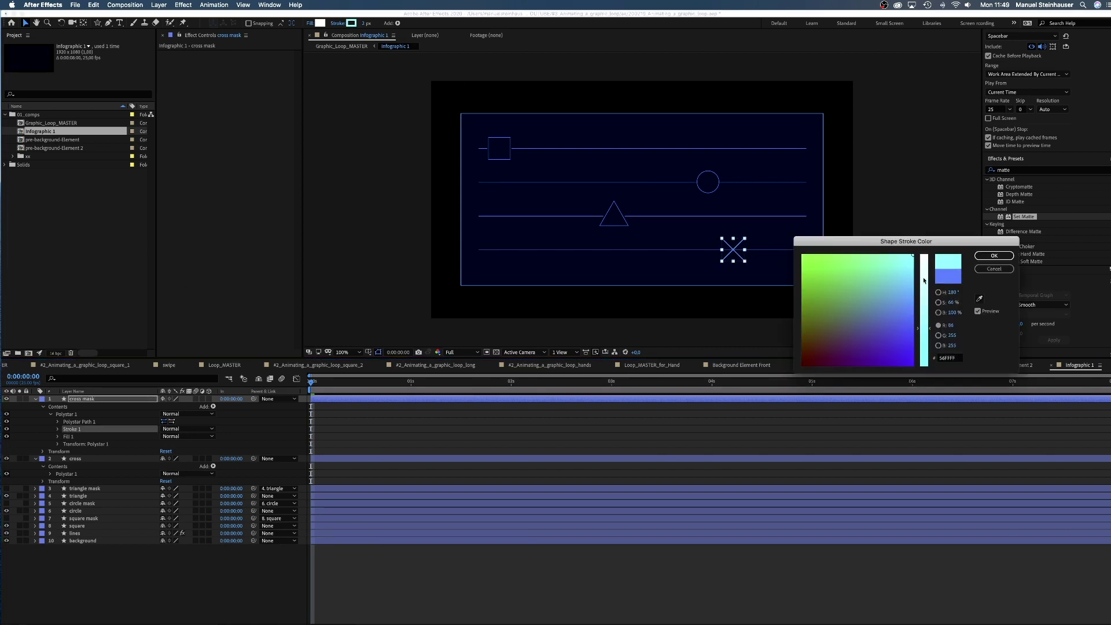
left_click(993, 255)
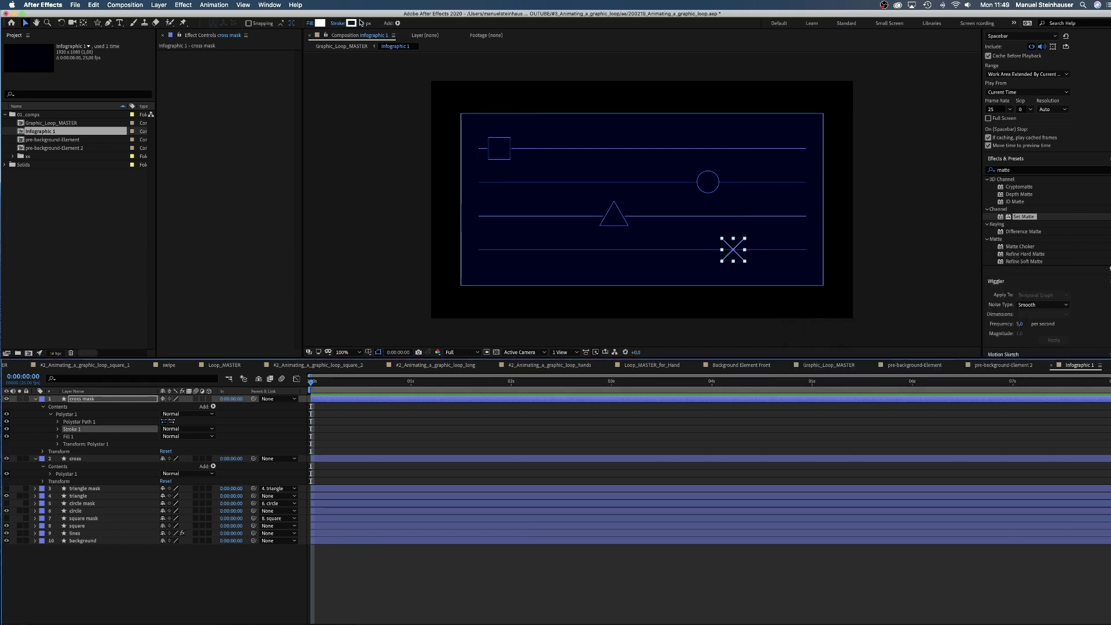
left_click(366, 24)
type("10")
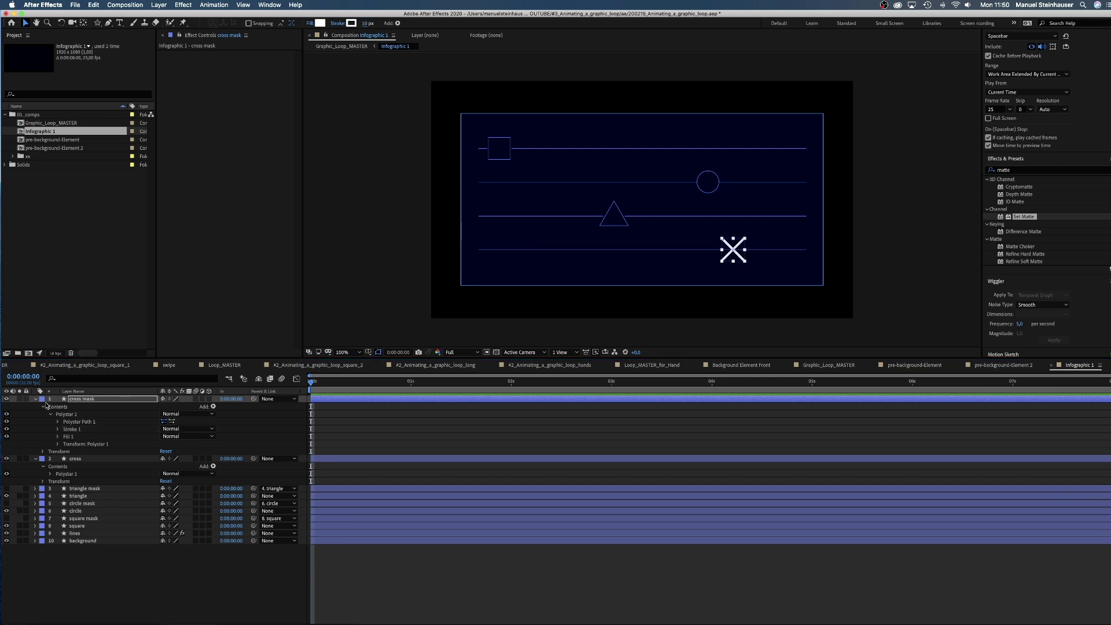
left_click(35, 399)
- Hide cross mask, duplicate the lines layer's Set Matte 3 to take its matte from cross mask, then save
left_click(33, 407)
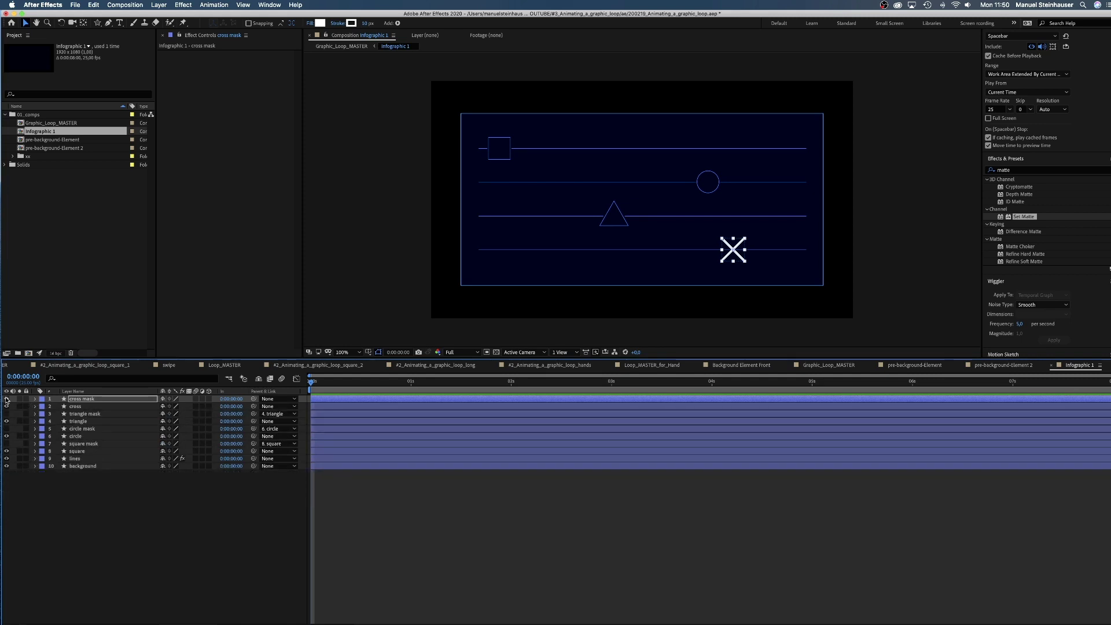
left_click(7, 399)
left_click(79, 459)
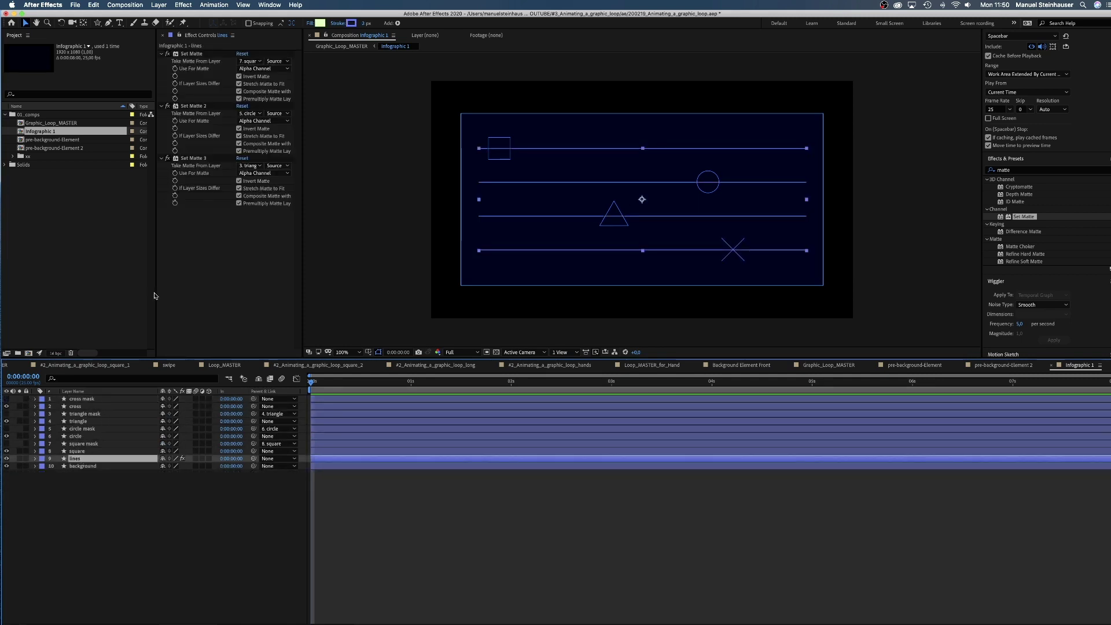
left_click(193, 158)
key("super+d")
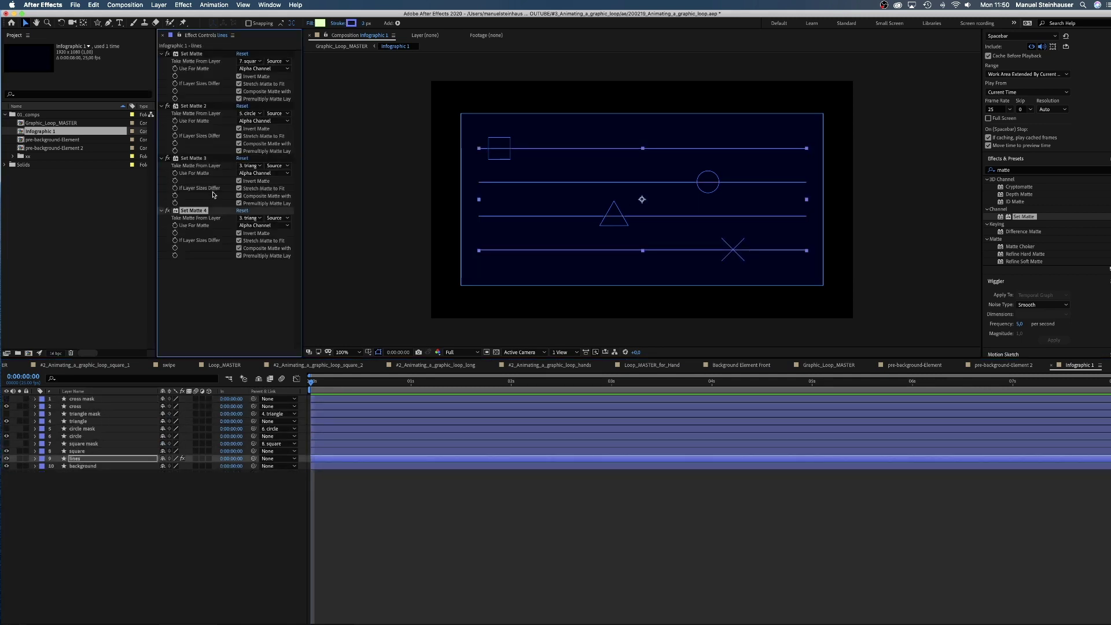
left_click(250, 219)
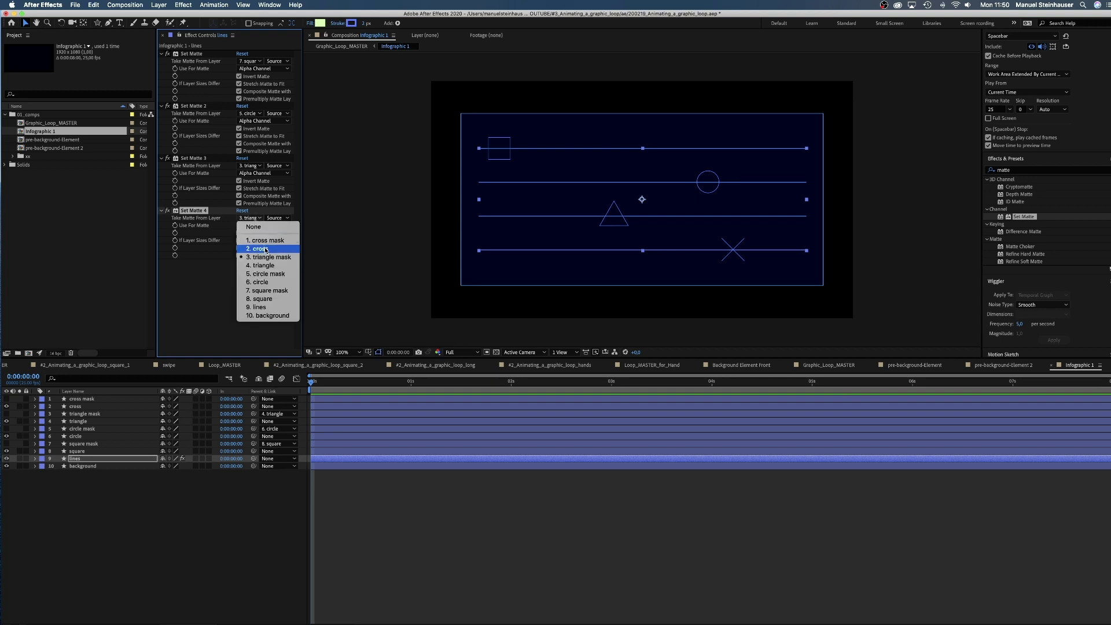
left_click(266, 240)
left_click(134, 563)
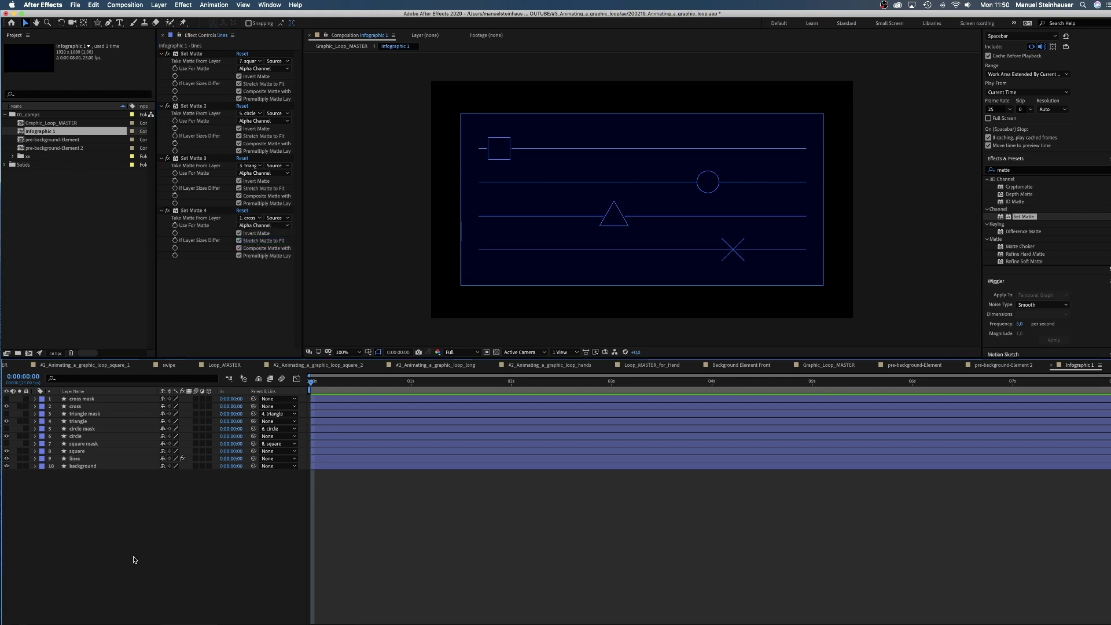
key("super+s")
- In Graphic_Loop_MASTER, start Infographic 1 at 0s, enable its Position keyframes and trim it to end at 4s
double_click(55, 123)
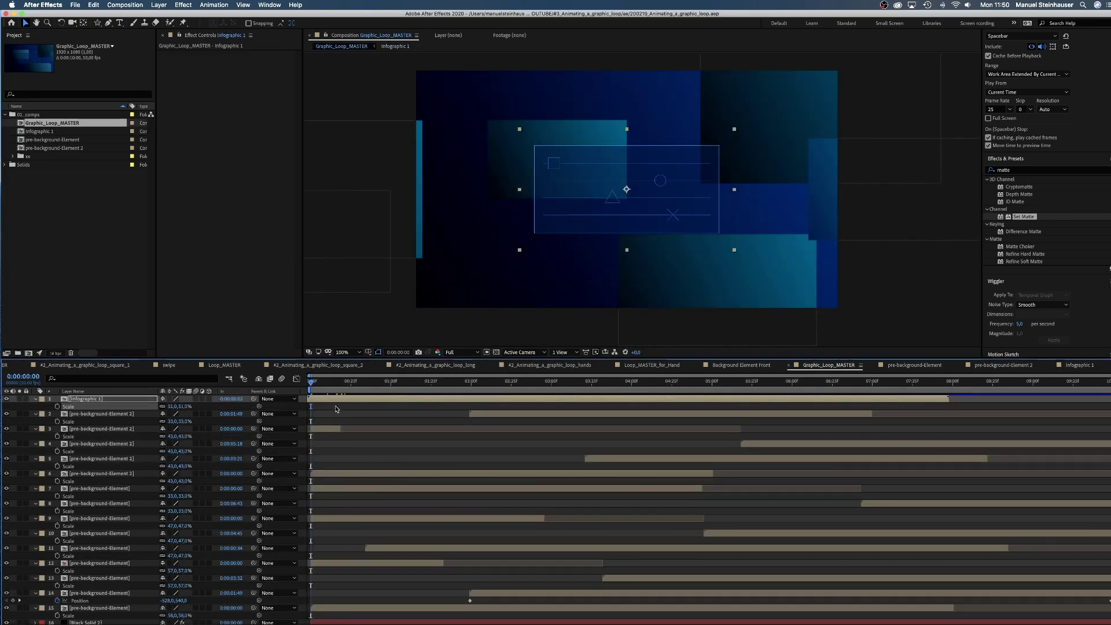
left_click_drag(336, 401, 333, 401)
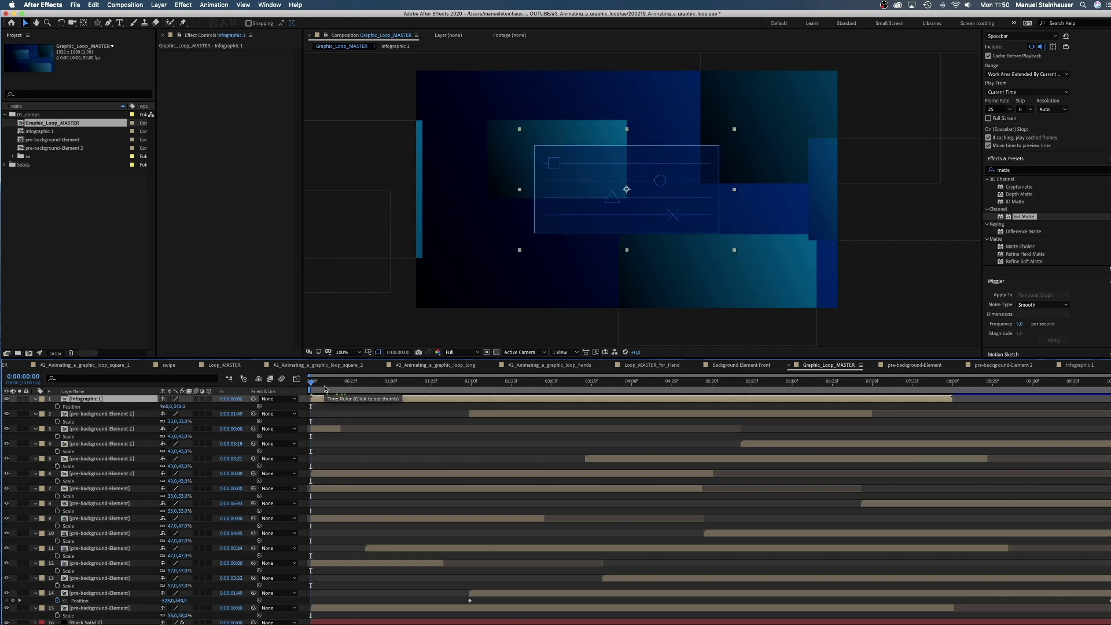
left_click(57, 407)
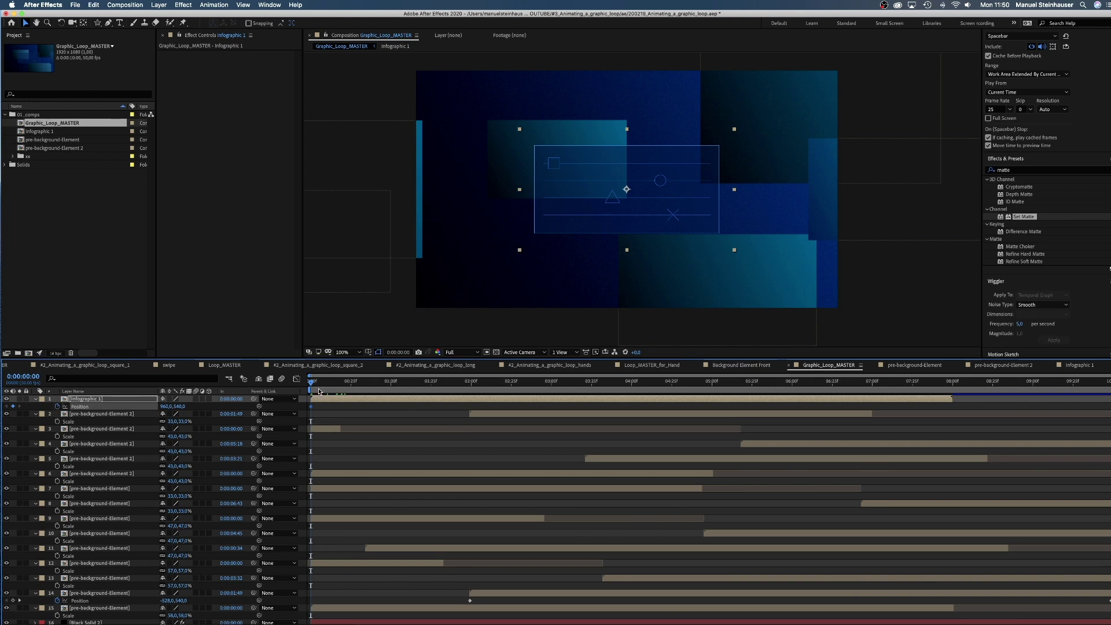
left_click_drag(595, 382, 632, 382)
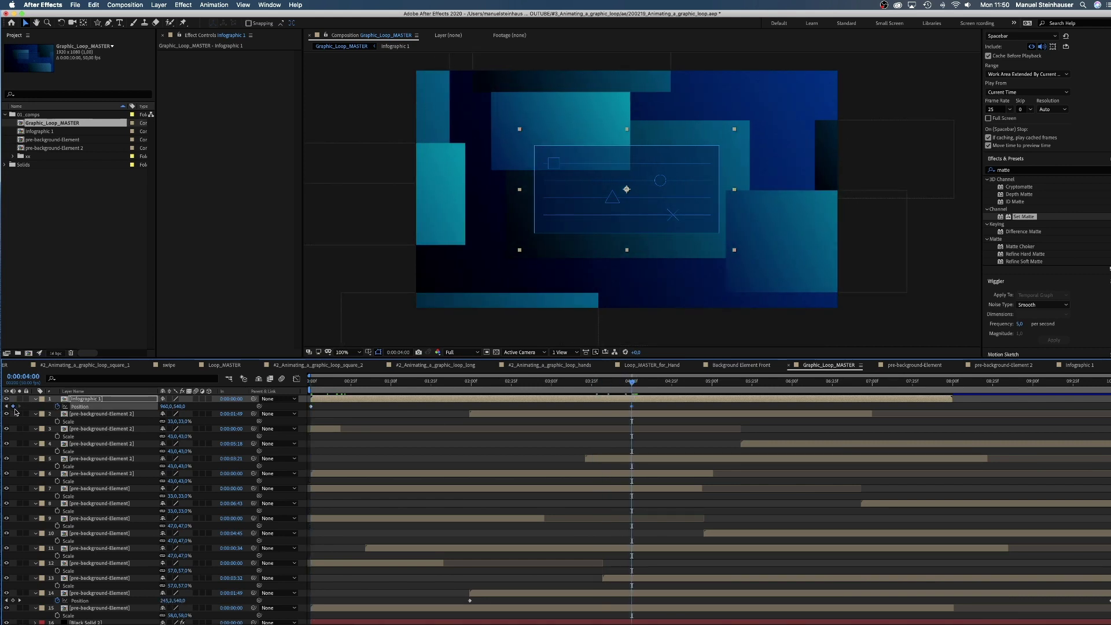
left_click_drag(953, 398, 640, 410)
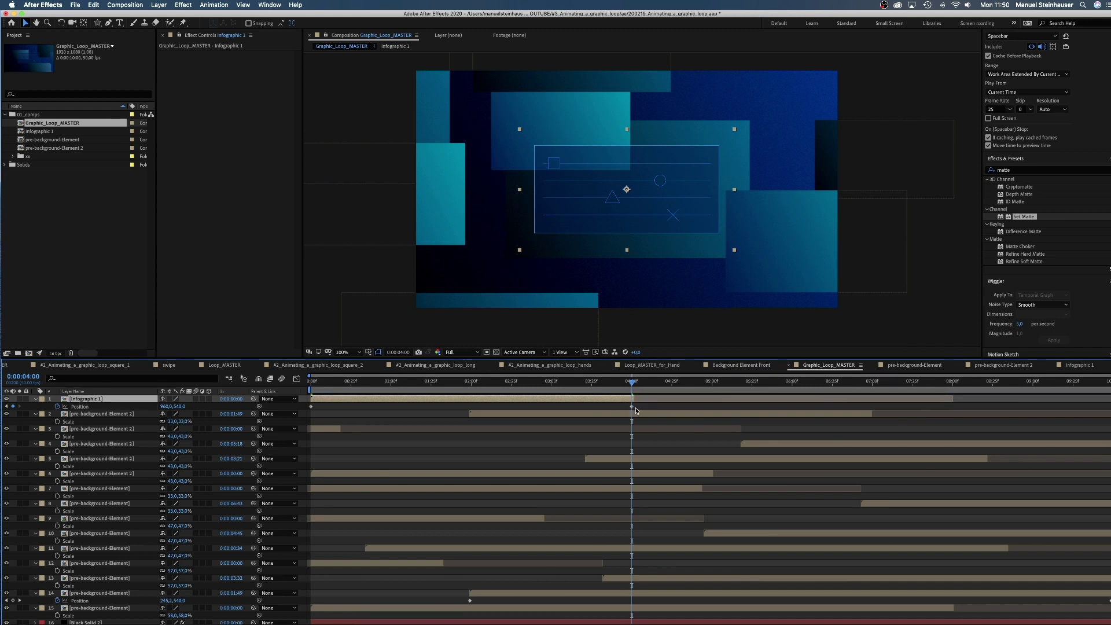
key("Home")
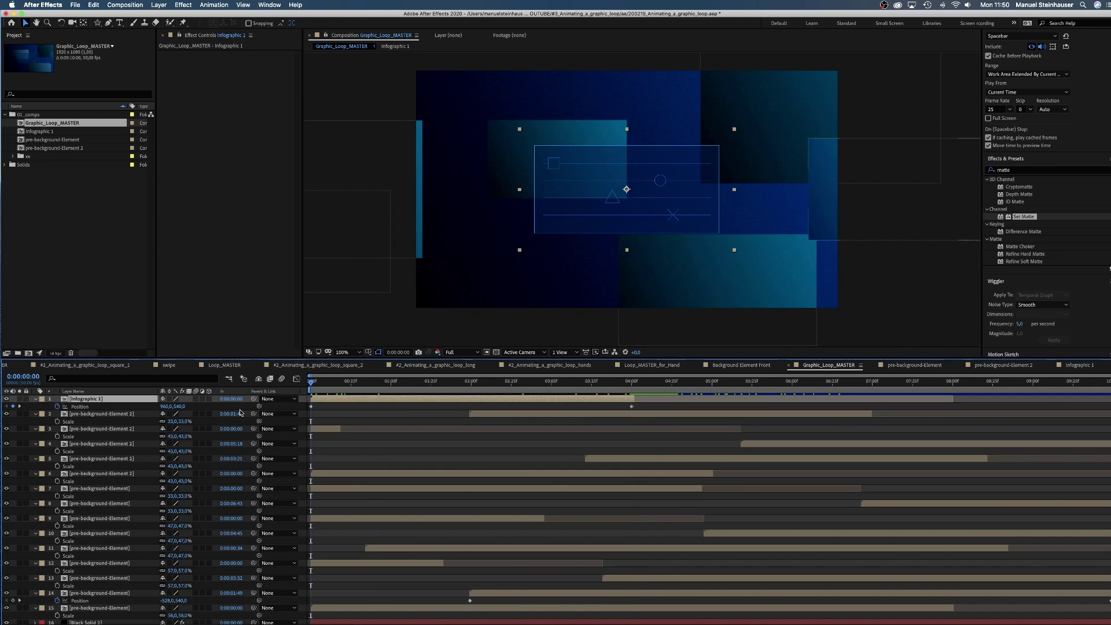
- Place Infographic 1 off the left edge at 0s and off the right edge at 4s
left_click_drag(542, 219, 314, 205)
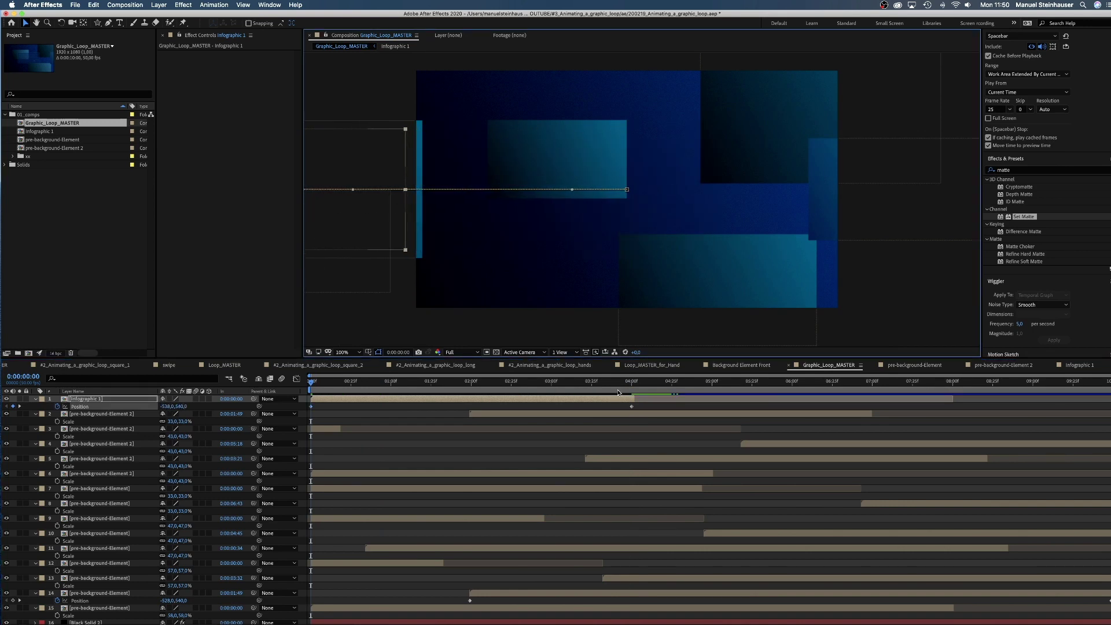
left_click(631, 382)
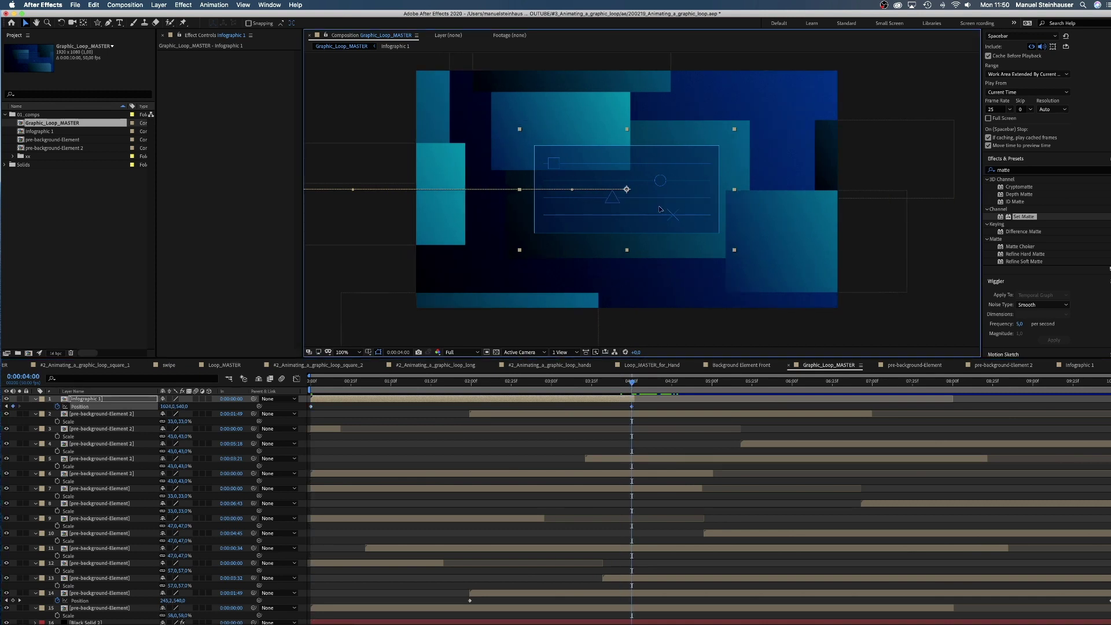
left_click_drag(674, 208, 949, 189)
left_click_drag(637, 383, 323, 384)
- Preview the slide, then scale Infographic 1 up from 51% to 75%
key("Home")
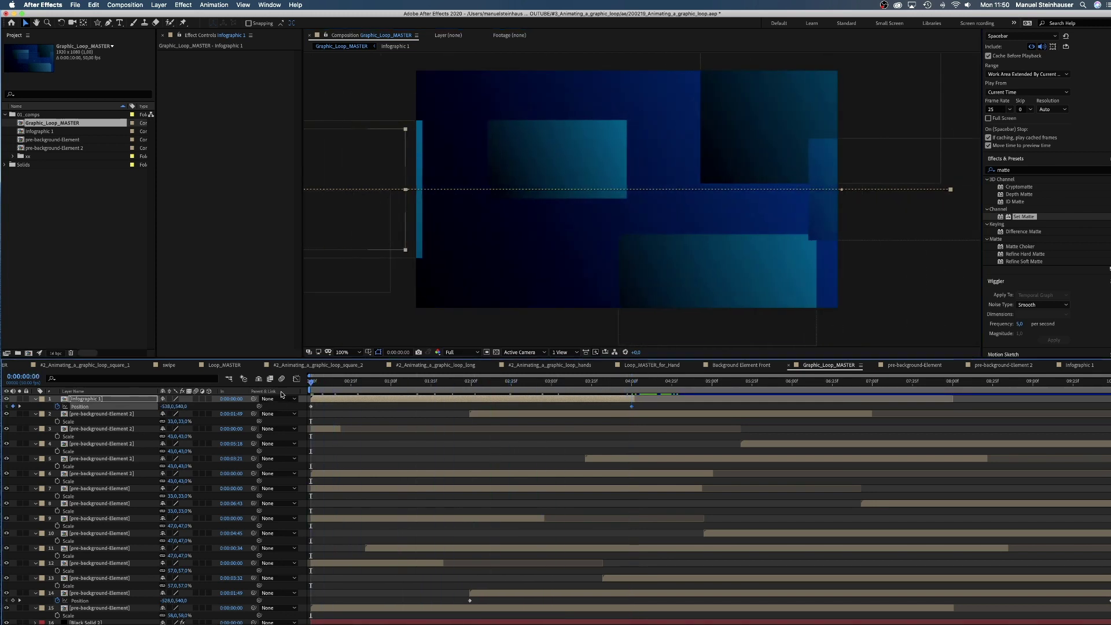
key("space")
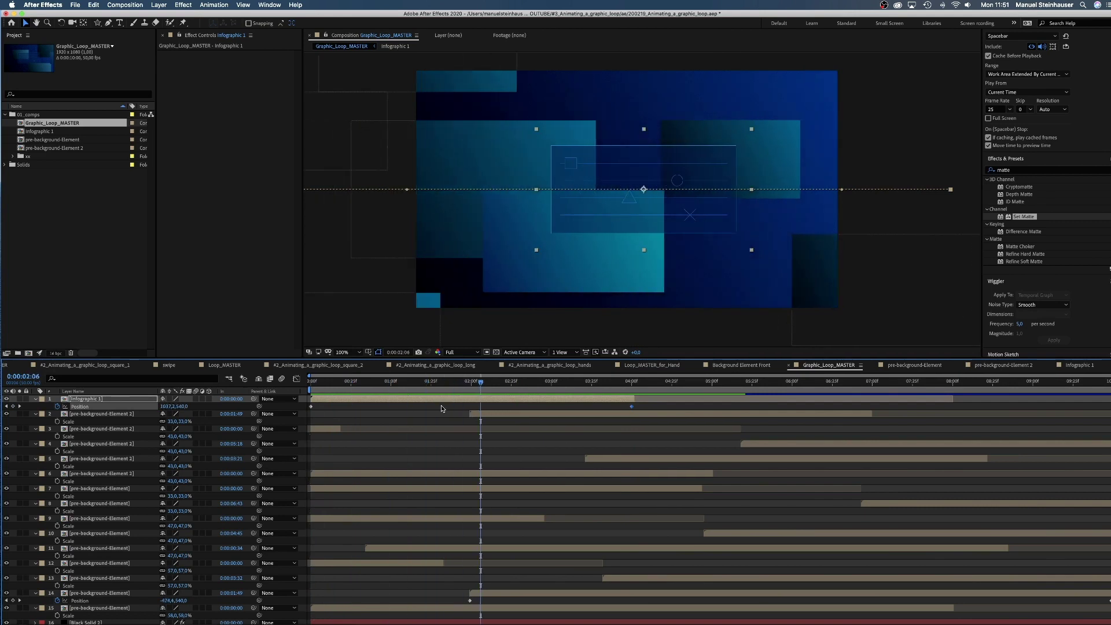
key("s")
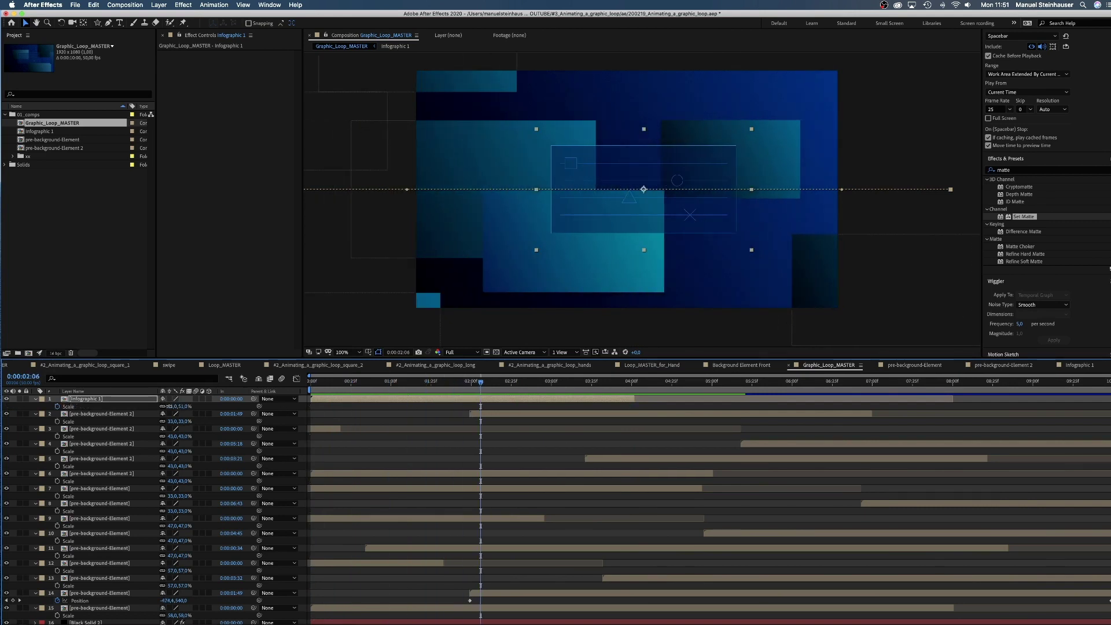
left_click_drag(174, 406, 475, 382)
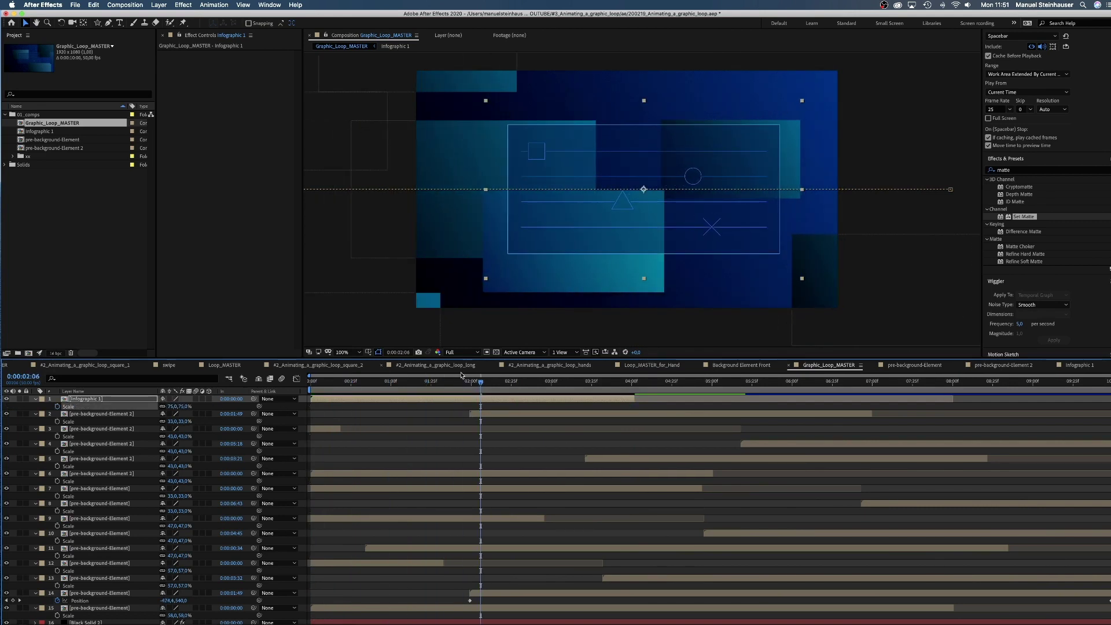
- Push Infographic 1's Position keyframes further out to -687,540 at 0s and 2628,540 at 4s
key("Home")
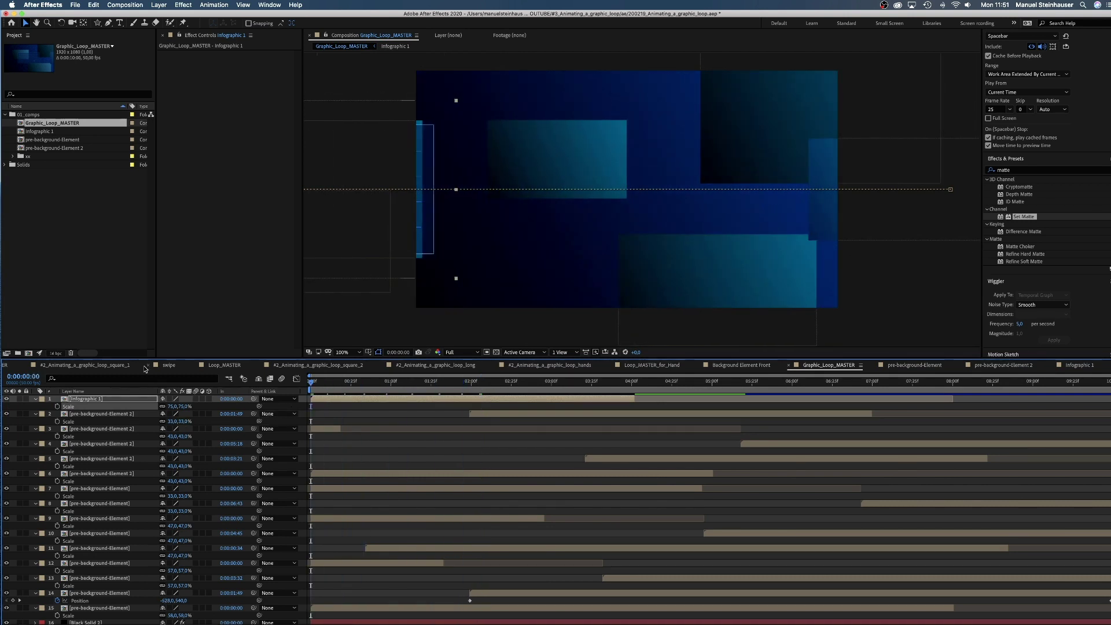
key("p")
key("shift+Left")
key("shift+Left")
key("shift+Left")
key("shift+Left")
key("shift+Left")
key("shift+Left")
key("shift+Left")
key("shift+Left")
key("shift+Left")
key("shift+Left")
key("shift+Left")
key("shift+Left")
key("shift+Left")
key("shift+Left")
key("shift+Left")
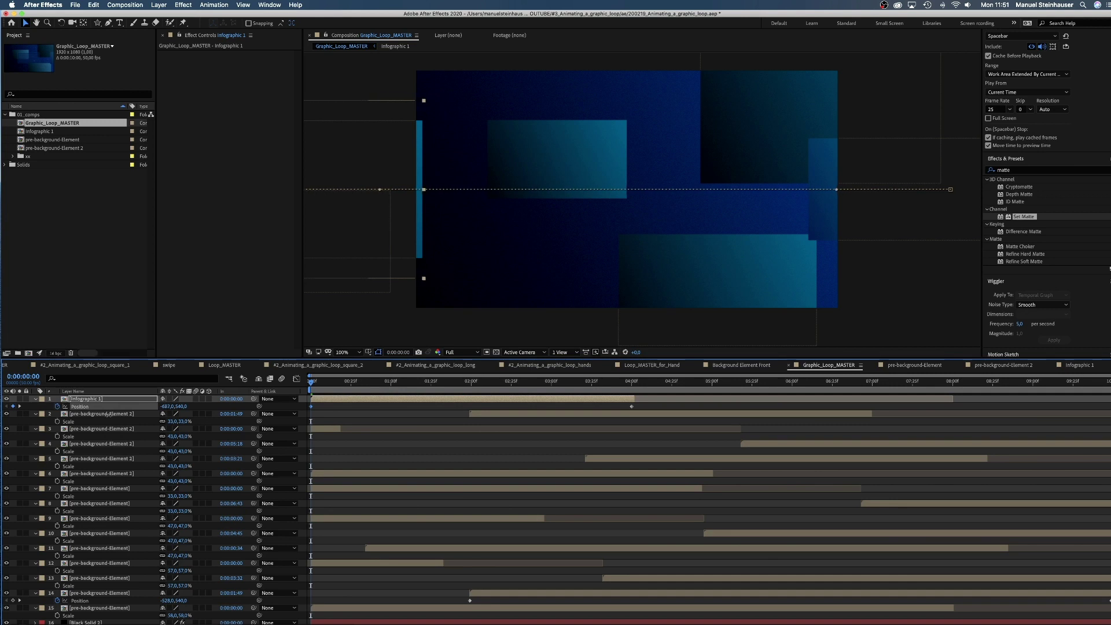
left_click_drag(334, 379, 630, 415)
key("Page_Down")
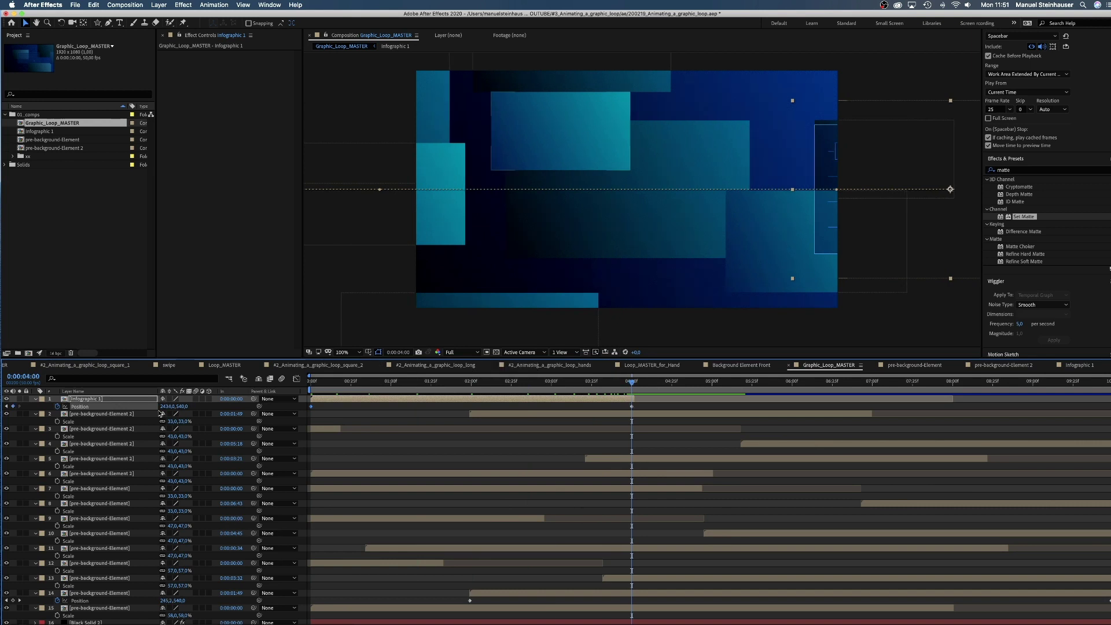
left_click_drag(171, 407, 289, 406)
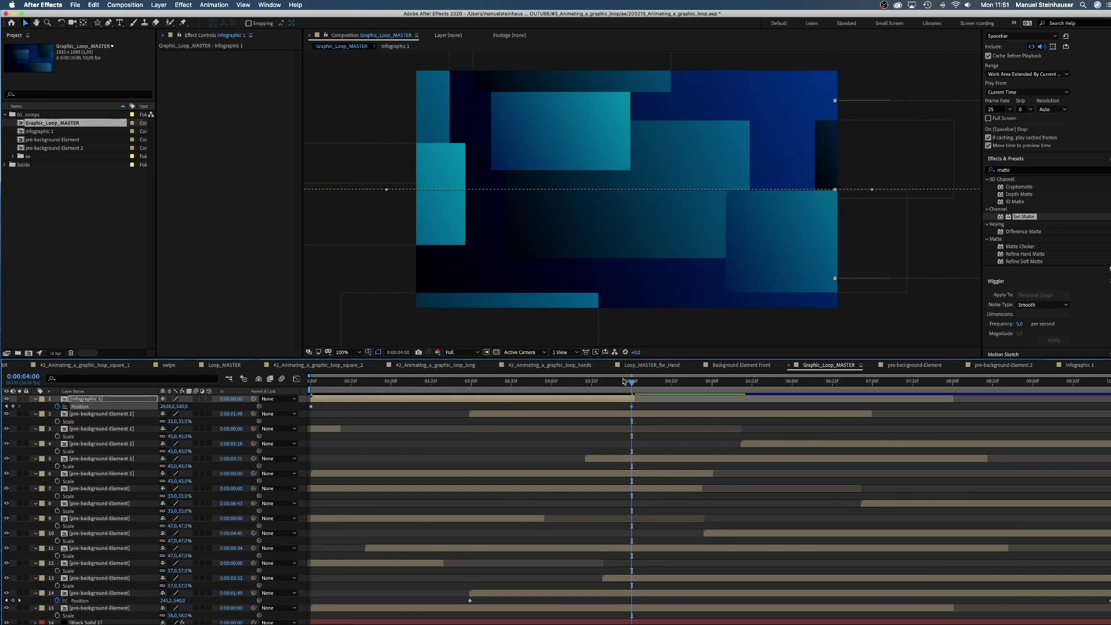
left_click_drag(624, 381, 311, 382)
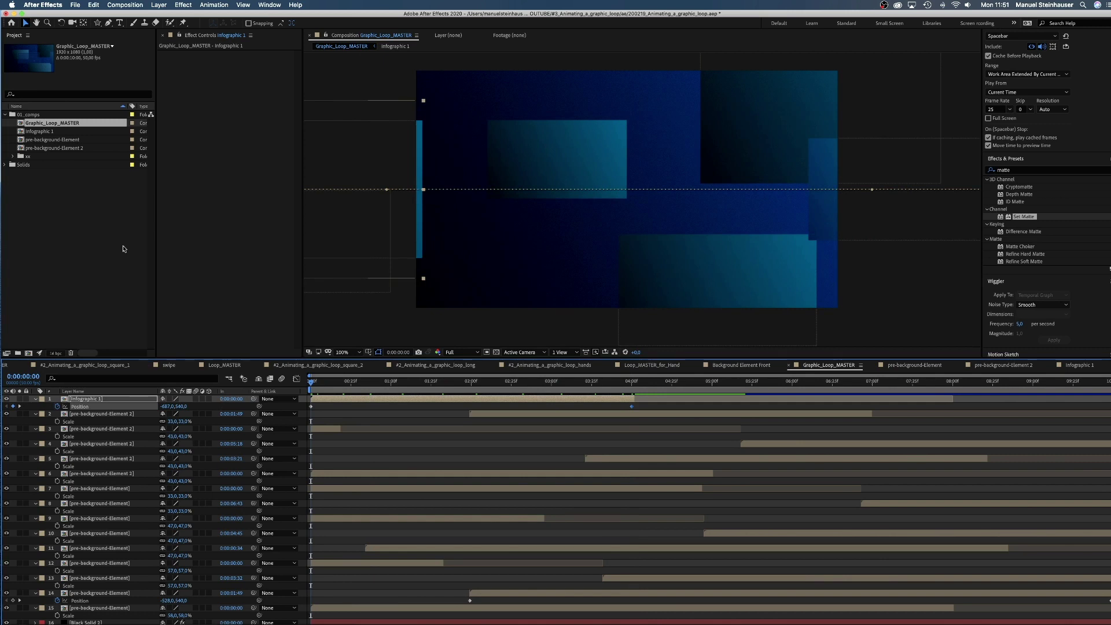
- In Infographic 1, start Position keyframes for the cross, triangle, circle and square layers, then go to 2s
double_click(48, 133)
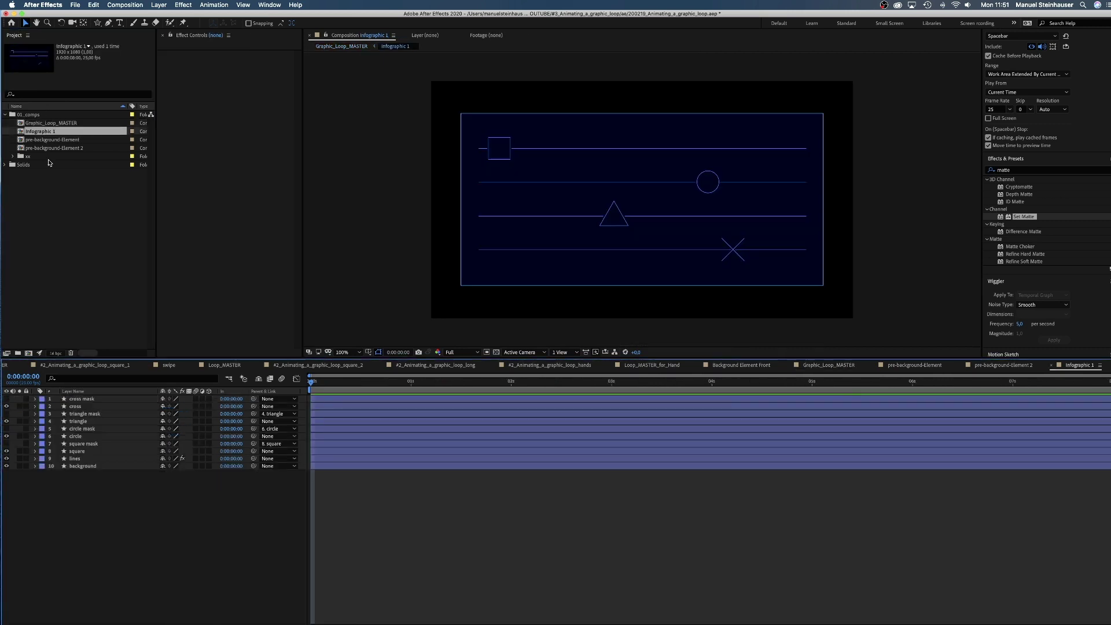
left_click(74, 407)
left_click(76, 421, "super")
left_click(76, 436, "super")
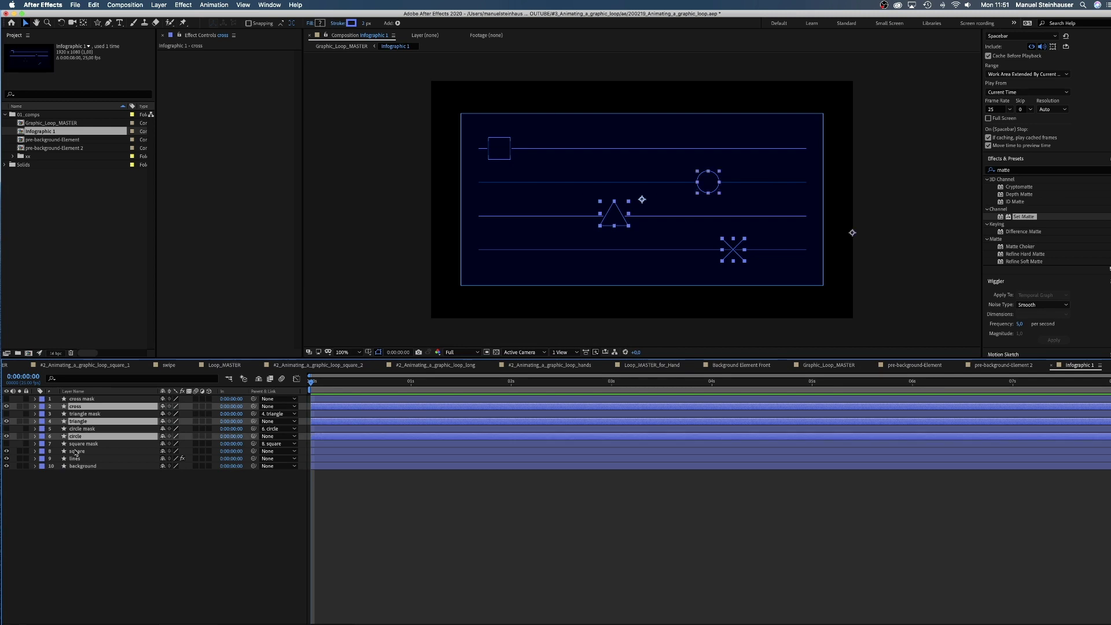
left_click(76, 451, "super")
key("p")
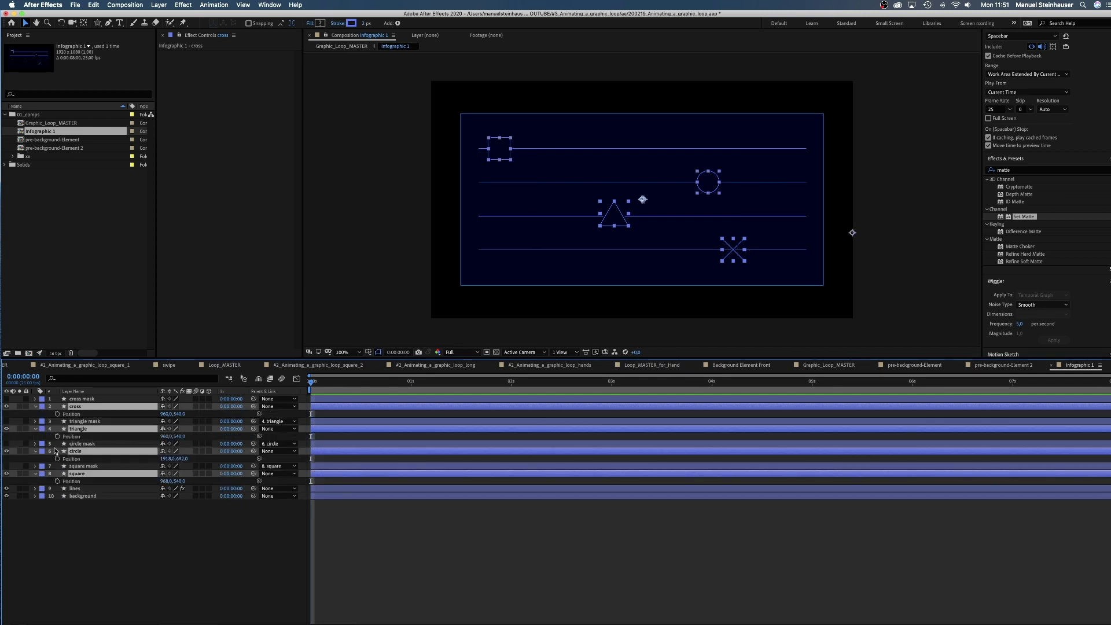
left_click(57, 414)
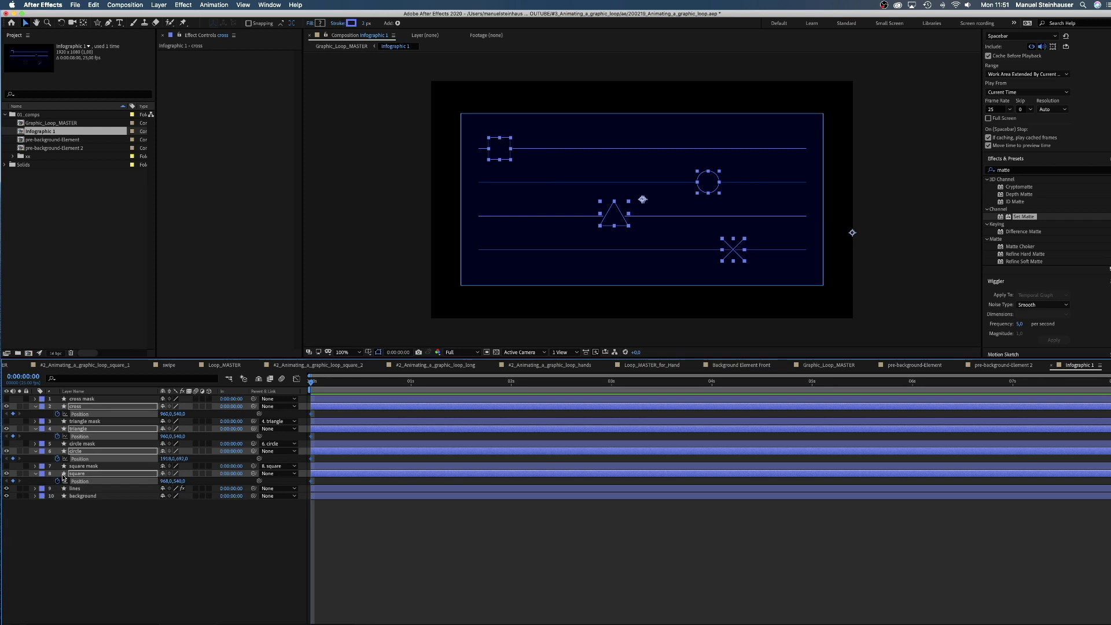
left_click_drag(343, 381, 512, 405)
- At 2s, slide the cross left and the triangle and square right along their lines
left_click(179, 536)
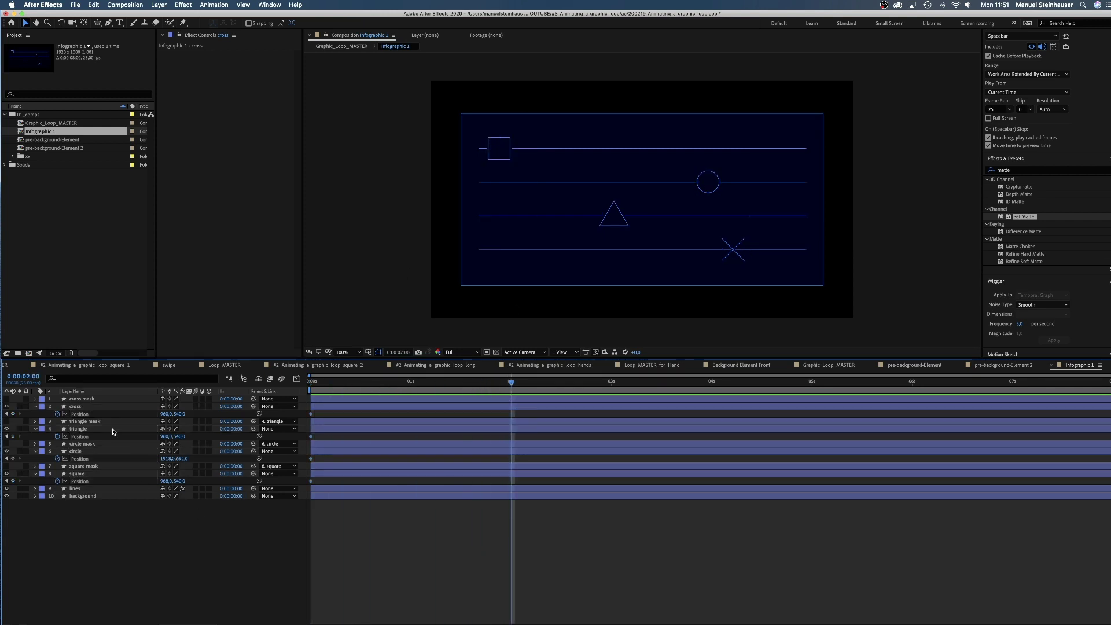
left_click(76, 406)
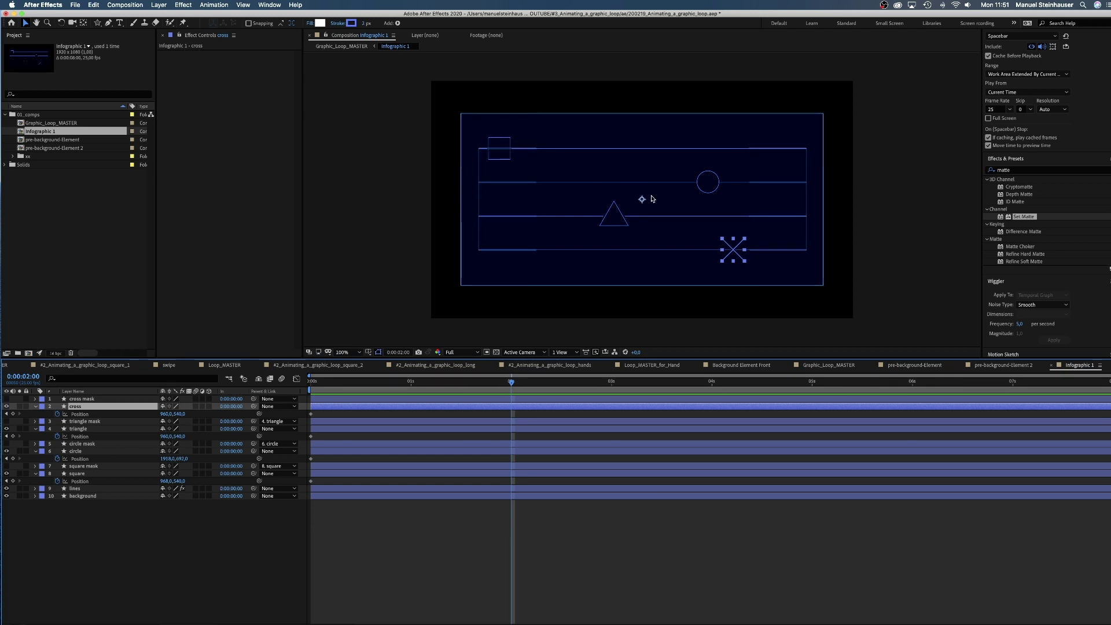
left_click_drag(642, 200, 416, 202)
key("super+z")
key("super+z")
key("super+z")
left_click_drag(253, 406, 79, 409)
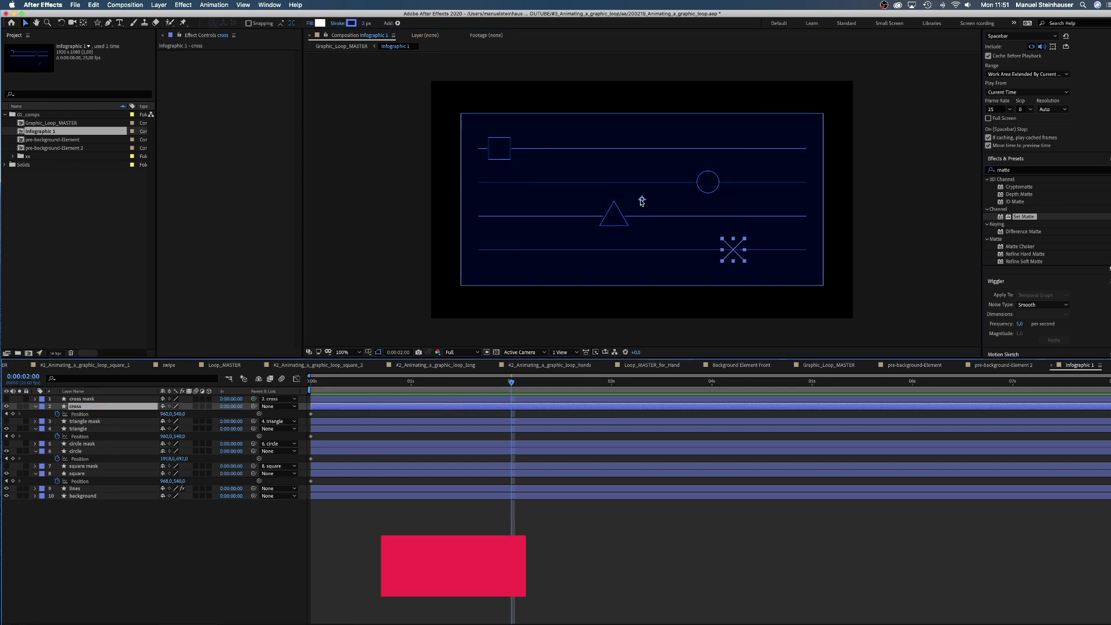
left_click_drag(641, 199, 446, 200)
left_click_drag(623, 220, 554, 186)
left_click(500, 152)
left_click_drag(497, 152, 758, 157)
left_click_drag(539, 411, 311, 493)
right_click(312, 482)
- Apply Easy Ease In to the shapes' keyframes and shift the cross, circle and square keyframes later
mouse_move(371, 582)
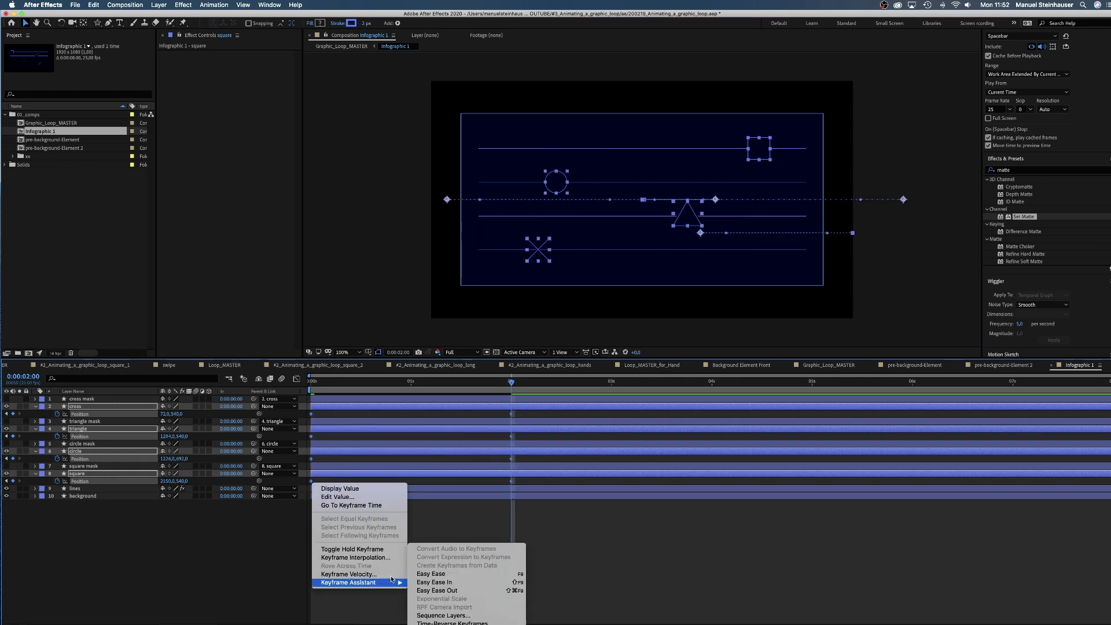
left_click(469, 583)
left_click(481, 481)
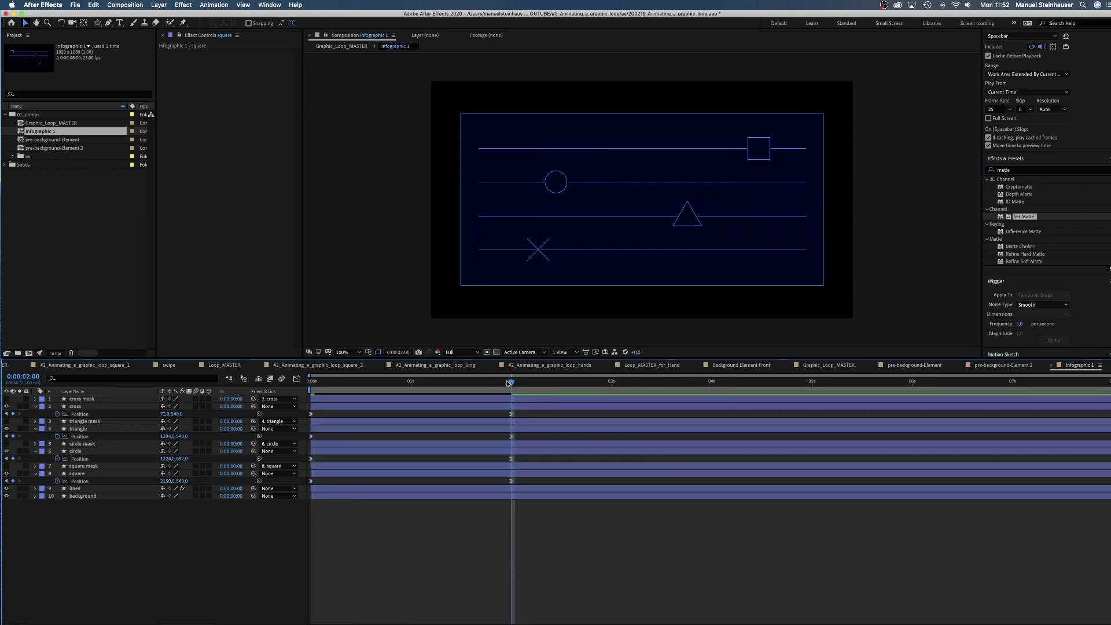
left_click_drag(508, 384, 728, 414)
left_click(75, 406)
left_click(75, 451)
left_click_drag(311, 458, 407, 459)
left_click_drag(511, 458, 759, 458)
left_click(77, 474)
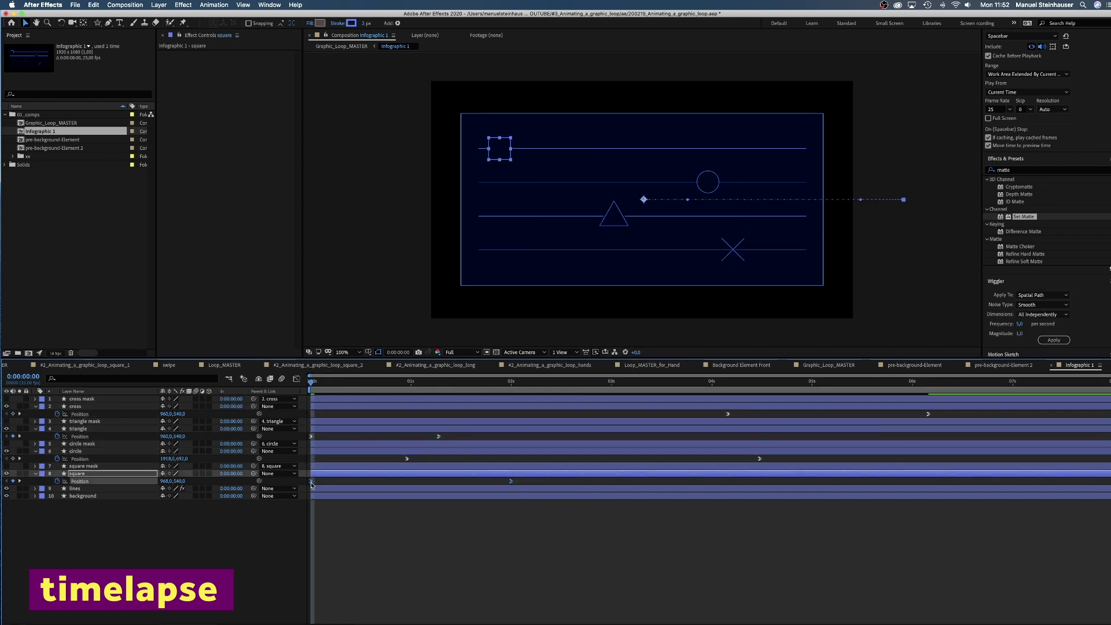
left_click_drag(310, 480, 387, 481)
left_click_drag(511, 481, 486, 480)
- Pull the cross and circle keyframes earlier and add triangle keyframes at 0:00:02:13
left_click(75, 406)
left_click_drag(929, 414, 735, 414)
left_click(75, 450)
left_click_drag(759, 458, 639, 458)
left_click(75, 406)
left_click(514, 382)
left_click(564, 382)
left_click(77, 428)
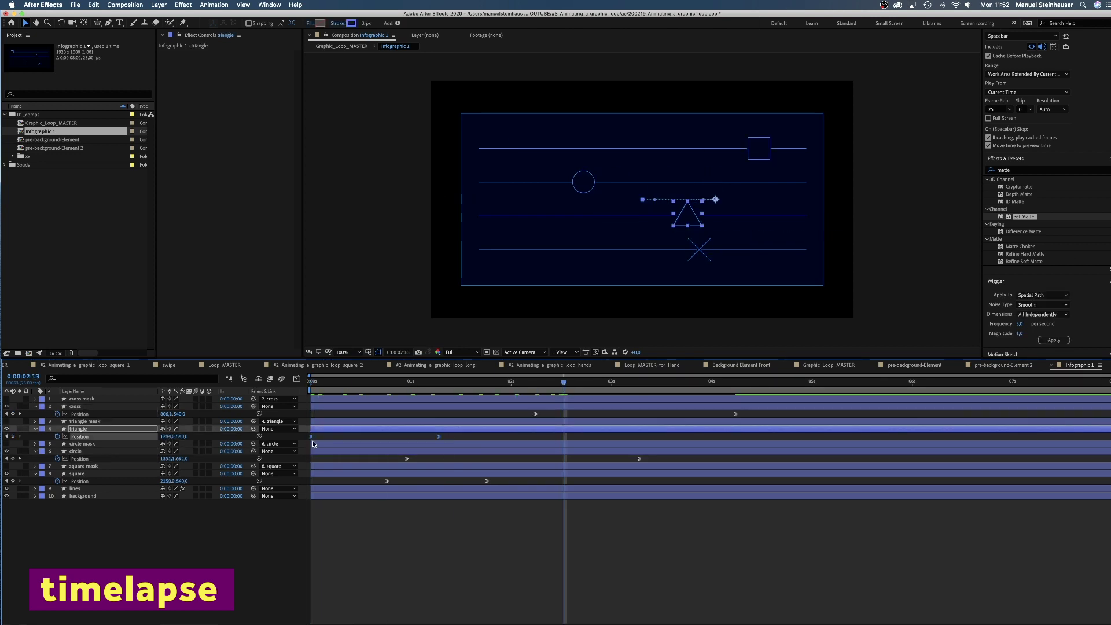
right_click(564, 436)
left_click(683, 528)
- Ease the square's position keyframes and return to Graphic_Loop_MASTER
left_click(77, 474)
right_click(564, 480)
mouse_move(600, 582)
left_click(704, 622)
double_click(51, 123)
left_click(311, 382)
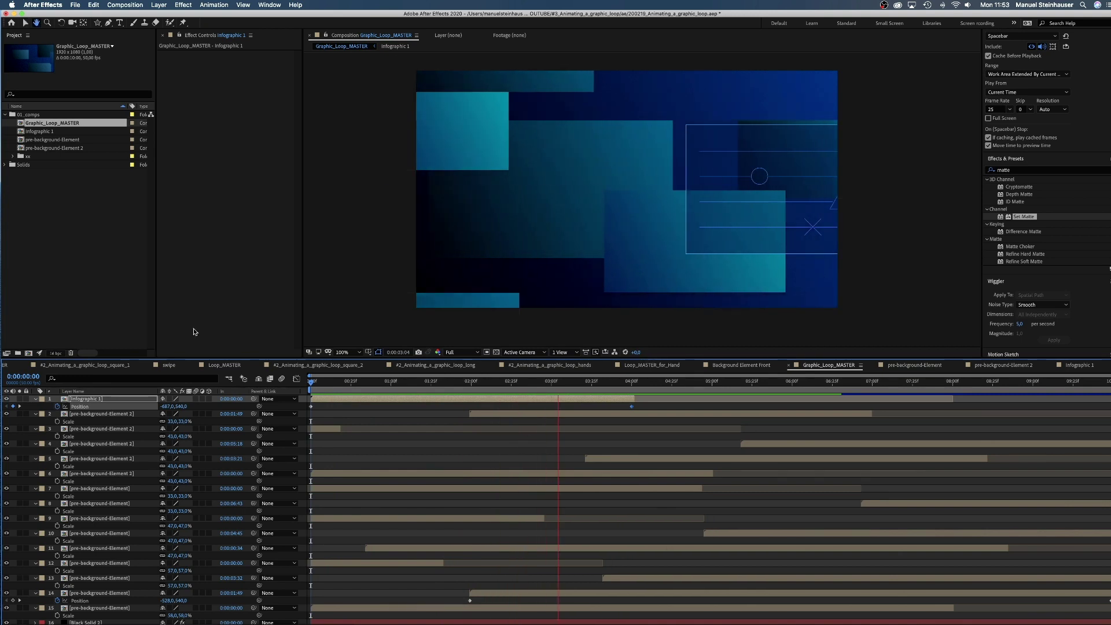
- Apply easing to the cross's position keyframes in Infographic 1
key("space")
double_click(52, 130)
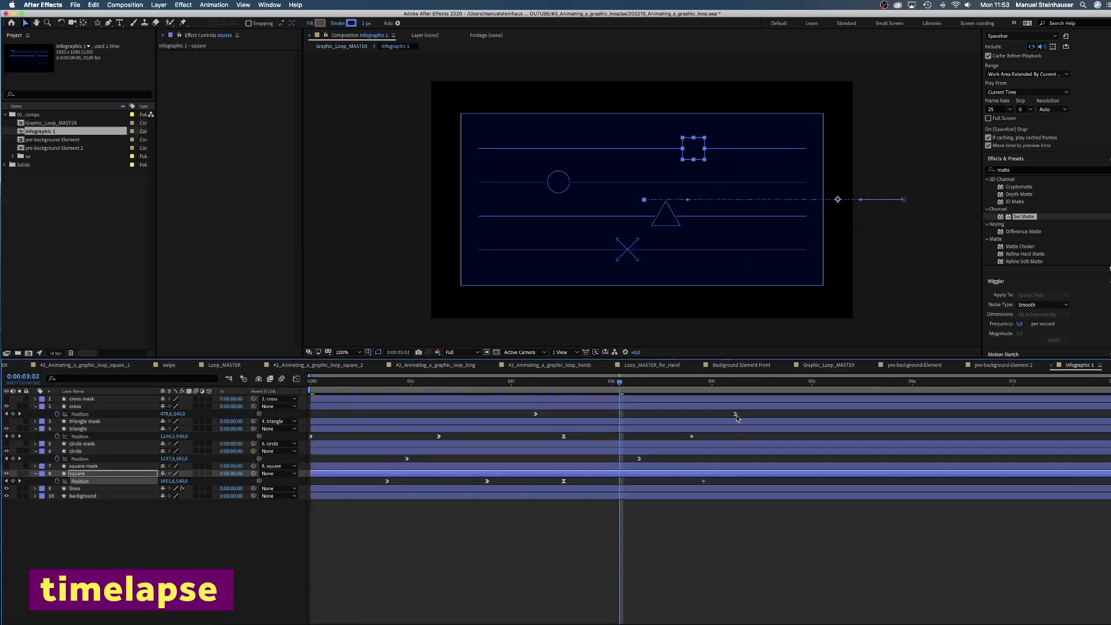
right_click(500, 414)
left_click(613, 546)
- Retime and ease the circle's keyframes, then preview the loop in Graphic_Loop_MASTER
left_click_drag(467, 457, 607, 460)
right_click(360, 459)
left_click(475, 590)
left_click(372, 548)
key("space")
double_click(52, 122)
key("space")
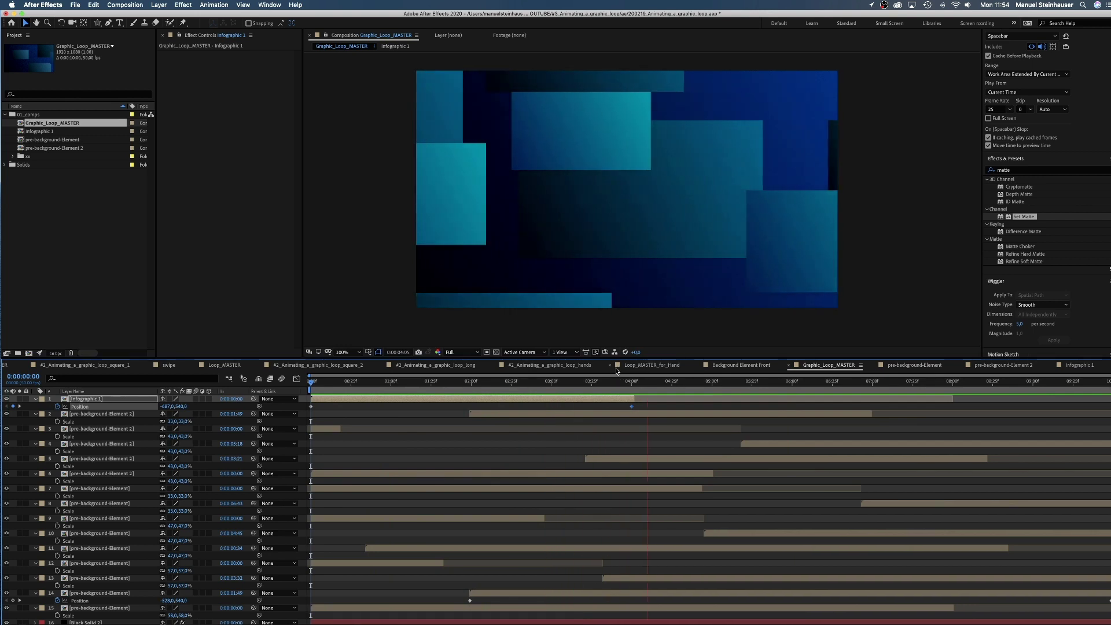
- In pre-background-Element, move the Black Solid 2 gradient's start point near the top-right
left_click(47, 141)
double_click(47, 141)
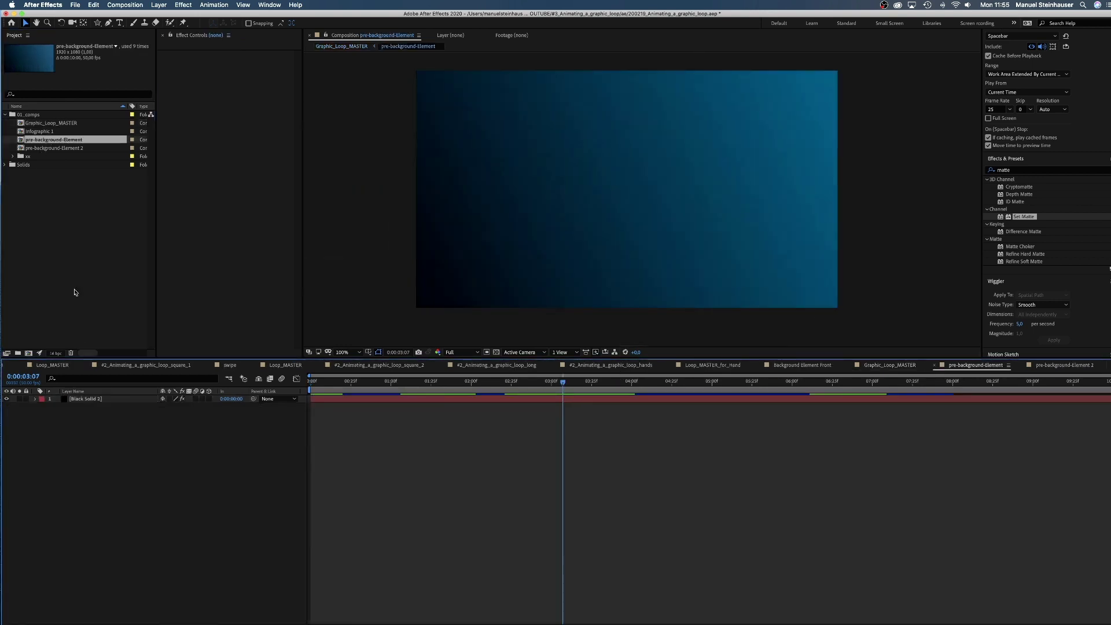
left_click(82, 400)
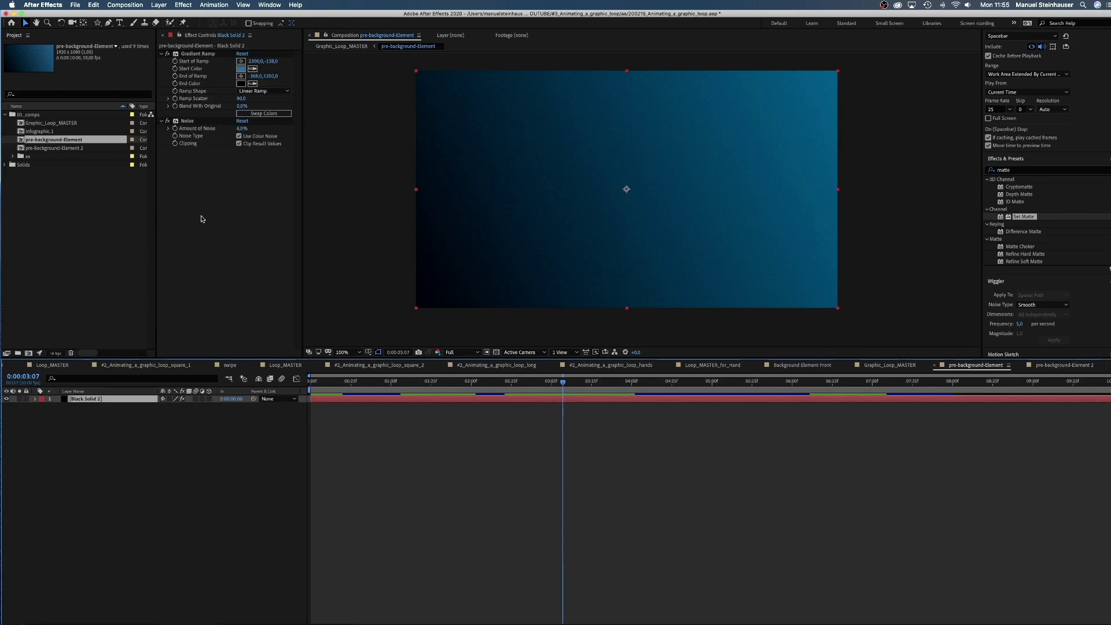
left_click(241, 62)
left_click(851, 68)
left_click(850, 70)
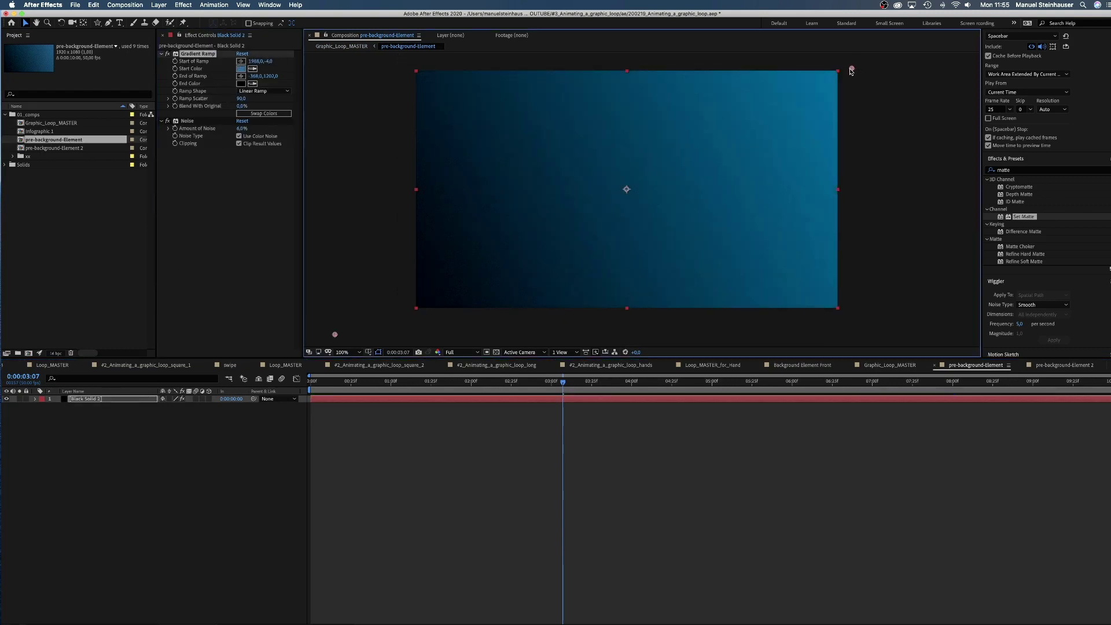
- Set the gradient end colour to navy 000F2D and start colour to blue 0065AC
left_click(241, 83)
left_click(821, 359)
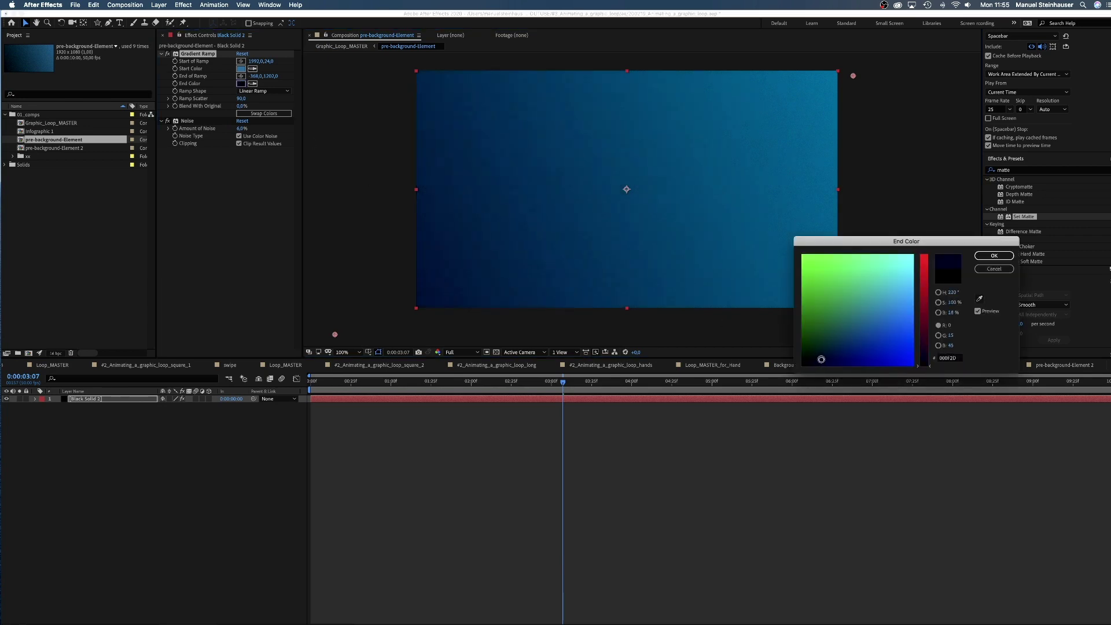
left_click(993, 256)
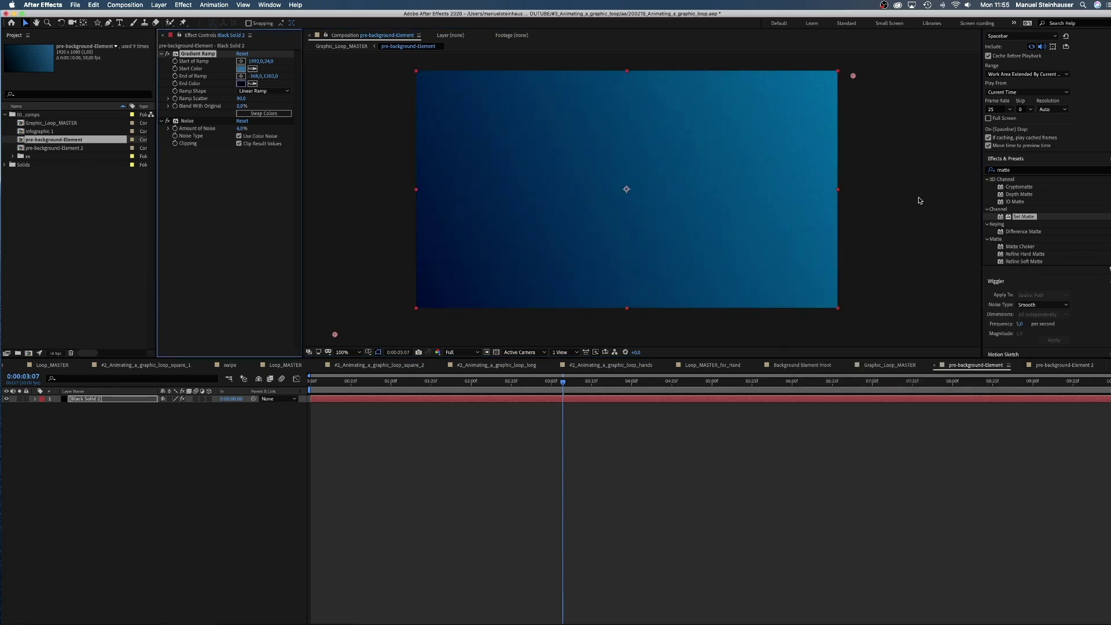
left_click(240, 69)
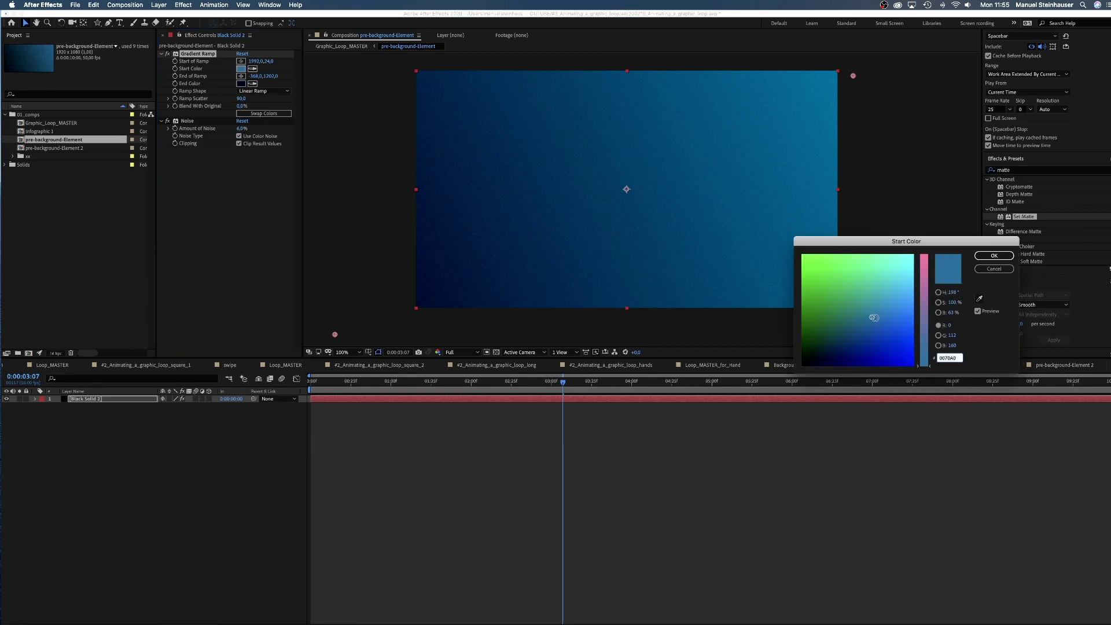
left_click_drag(875, 317, 877, 322)
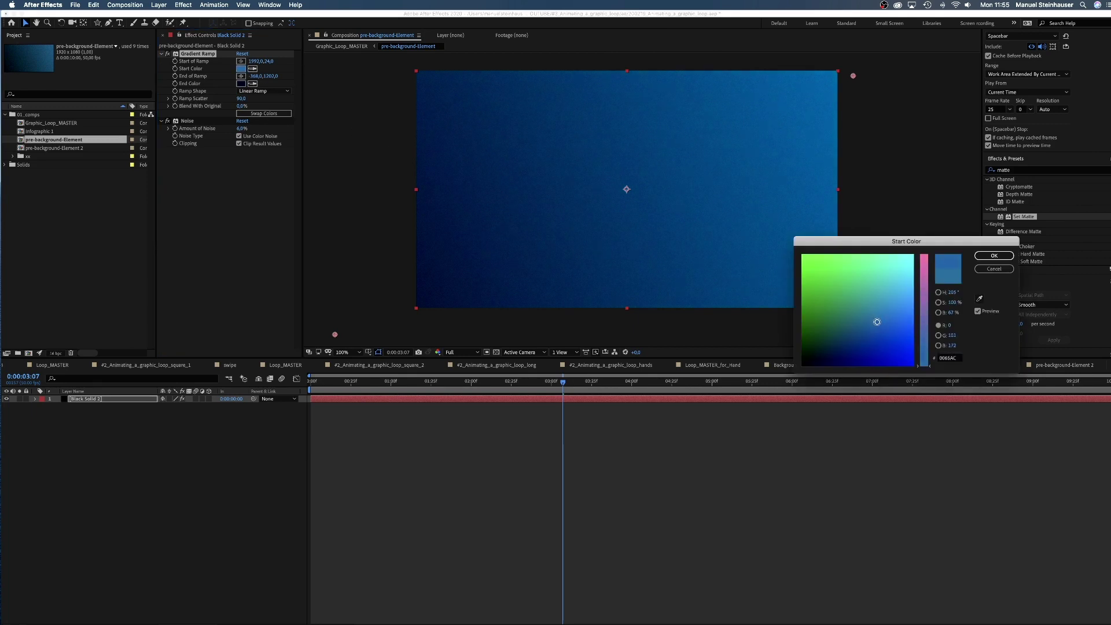
left_click(994, 255)
- Open Graphic_Loop_MASTER and move the playhead back to about two seconds
left_click(40, 126)
double_click(40, 125)
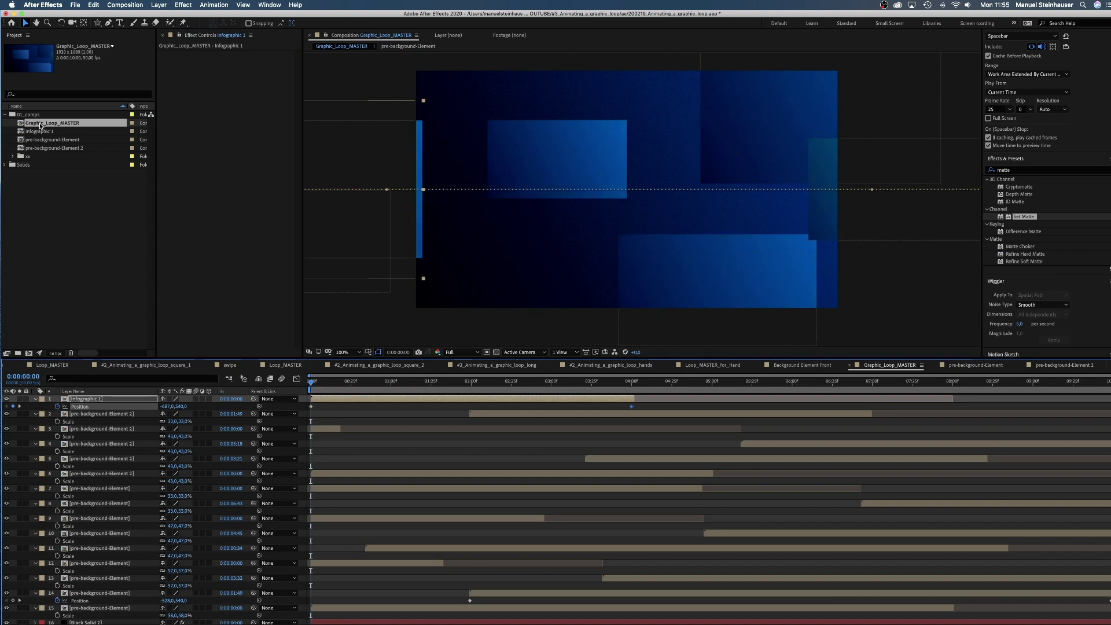
left_click_drag(602, 391, 474, 420)
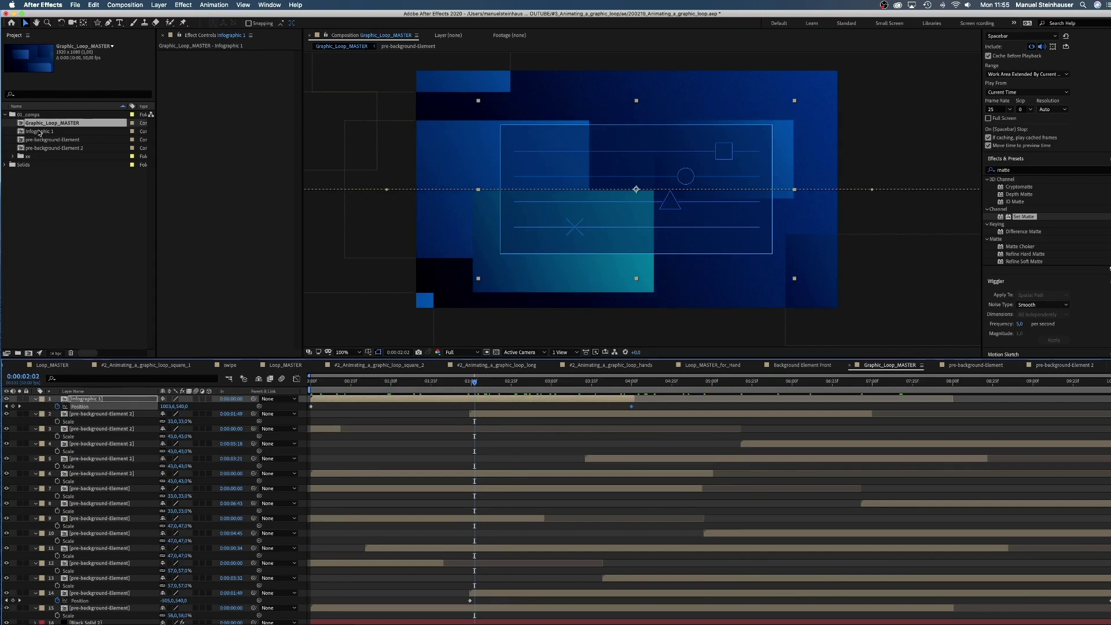
- Give the cross, triangle, circle, square and lines shapes in Infographic 1 a light blue stroke
double_click(39, 131)
left_click(80, 400)
left_click(76, 406)
left_click(76, 429, "super")
left_click(76, 451, "super")
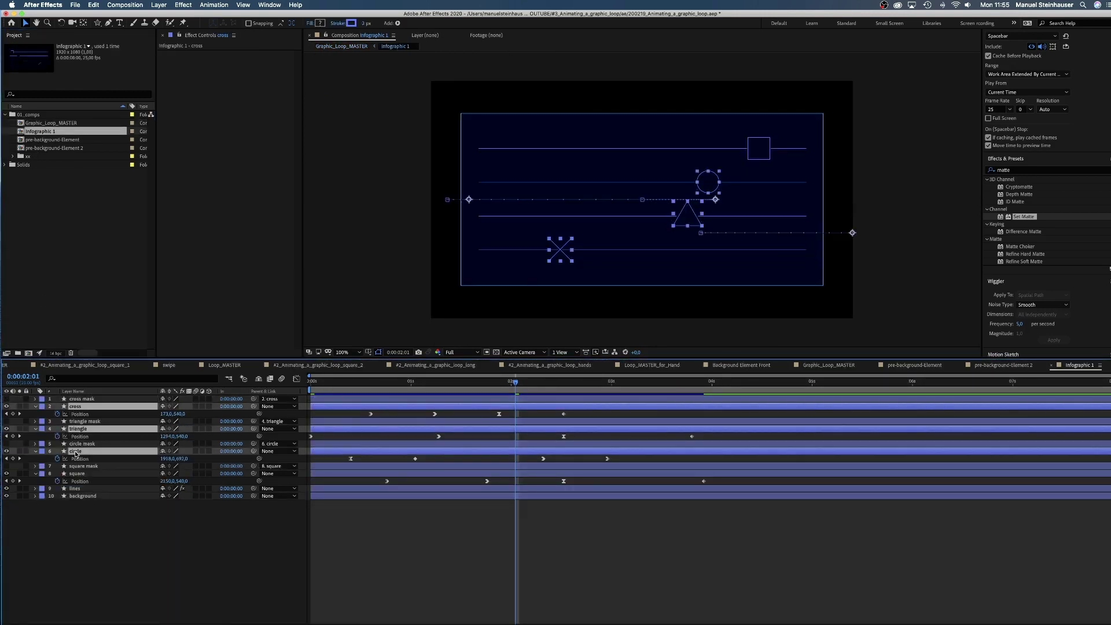
left_click(75, 474, "super")
left_click(74, 488, "super")
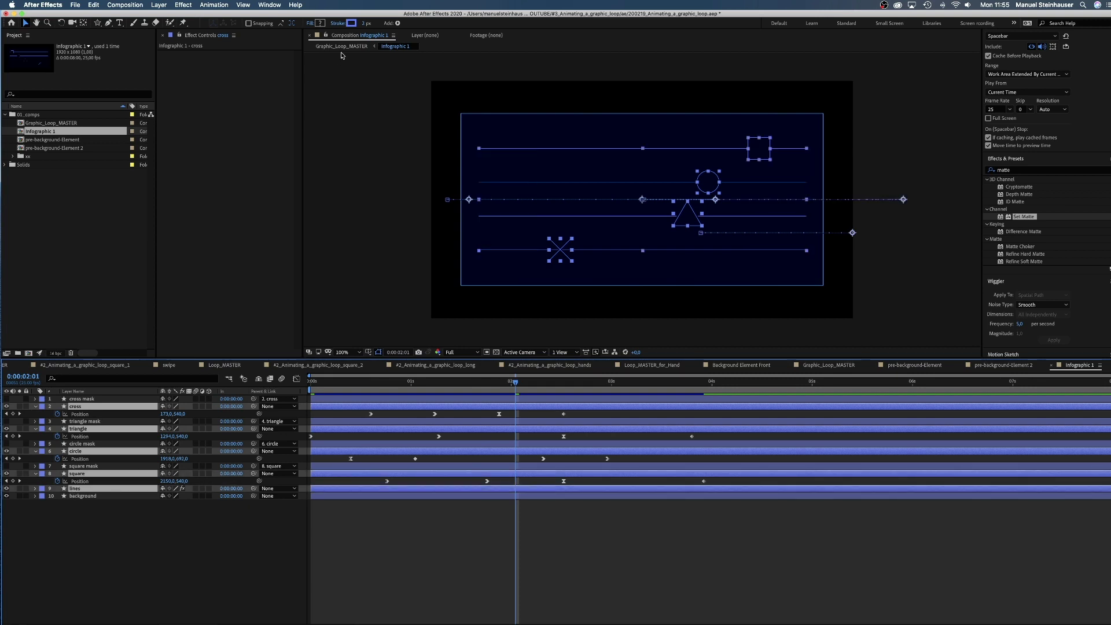
left_click(351, 23)
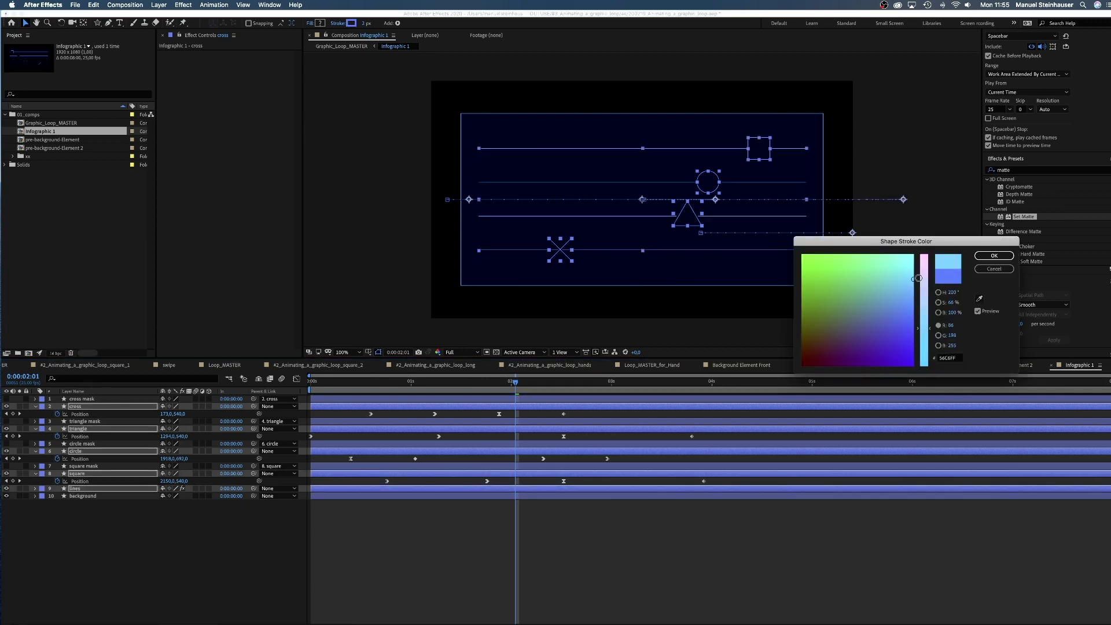
left_click(994, 255)
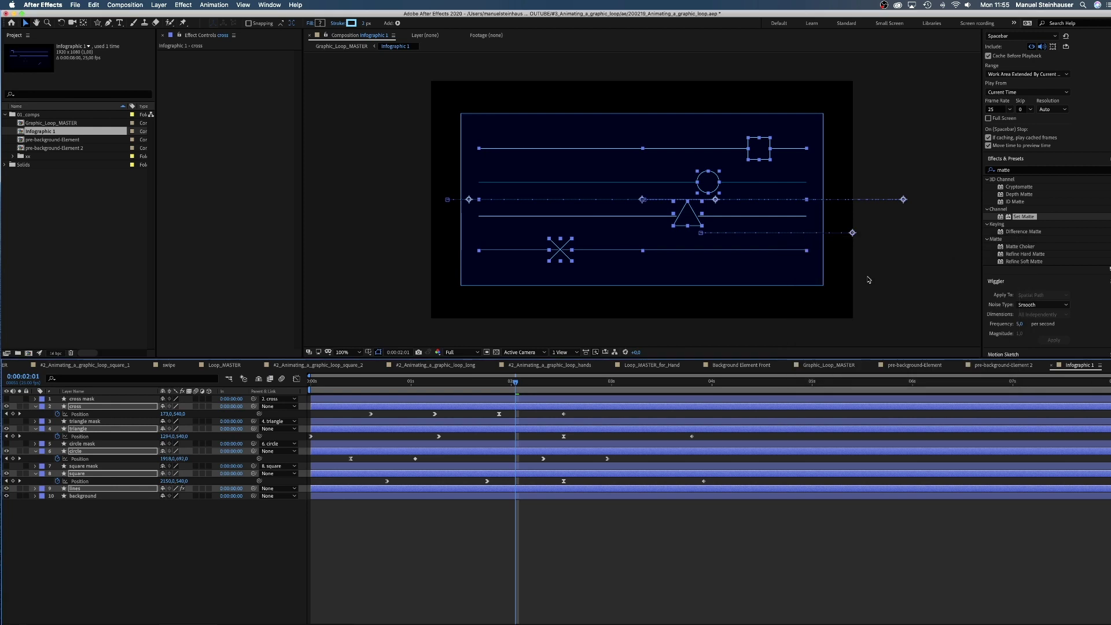
left_click(217, 569)
- Return to Graphic_Loop_MASTER, preview the loop, and select Infographic 1 in the project
double_click(50, 123)
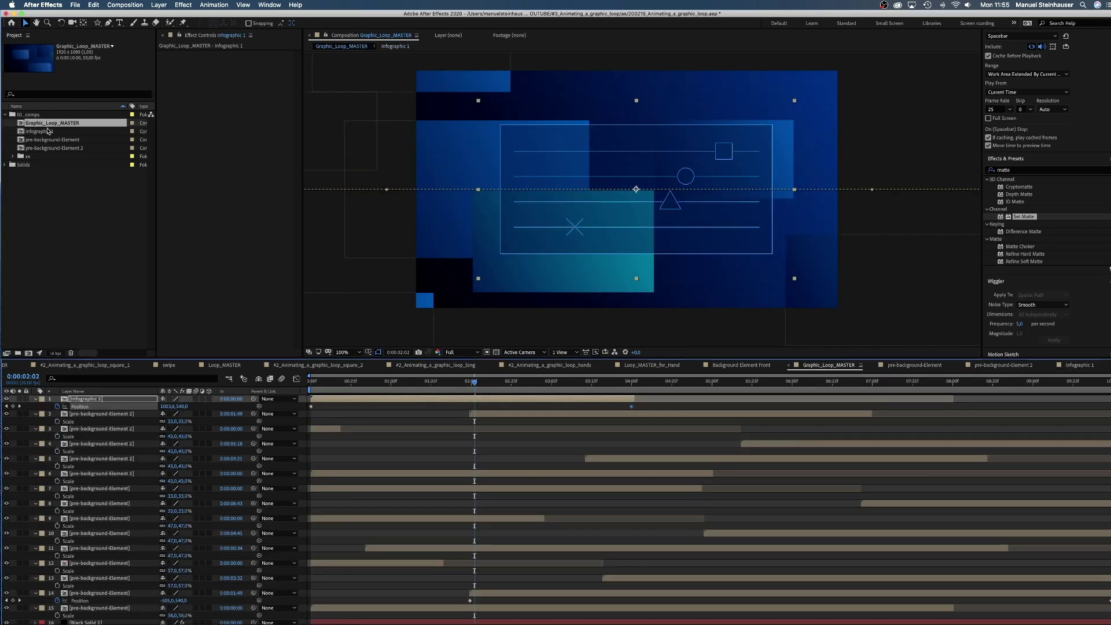
key("space")
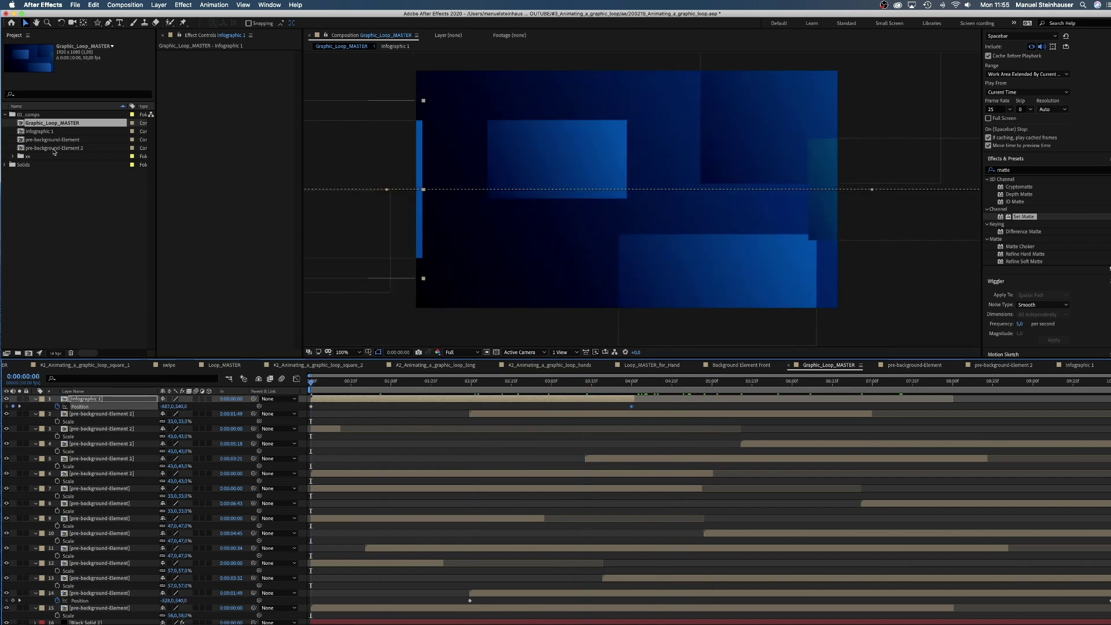
left_click(48, 132)
- Duplicate the Infographic 1 comp and rename the copy Infographic 2
key("super+d")
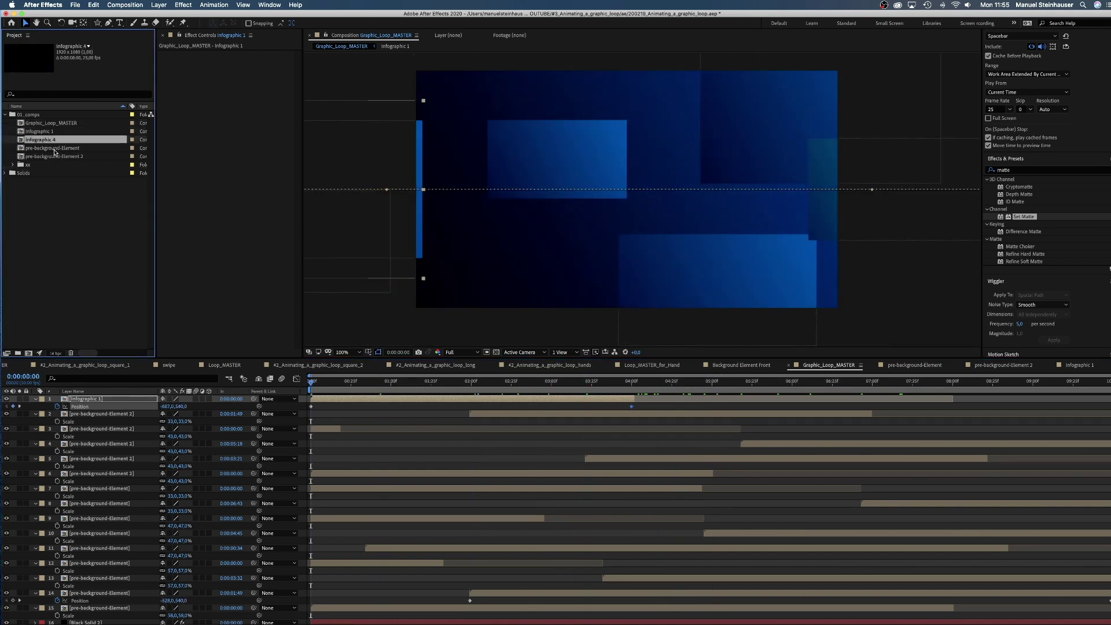
double_click(48, 141)
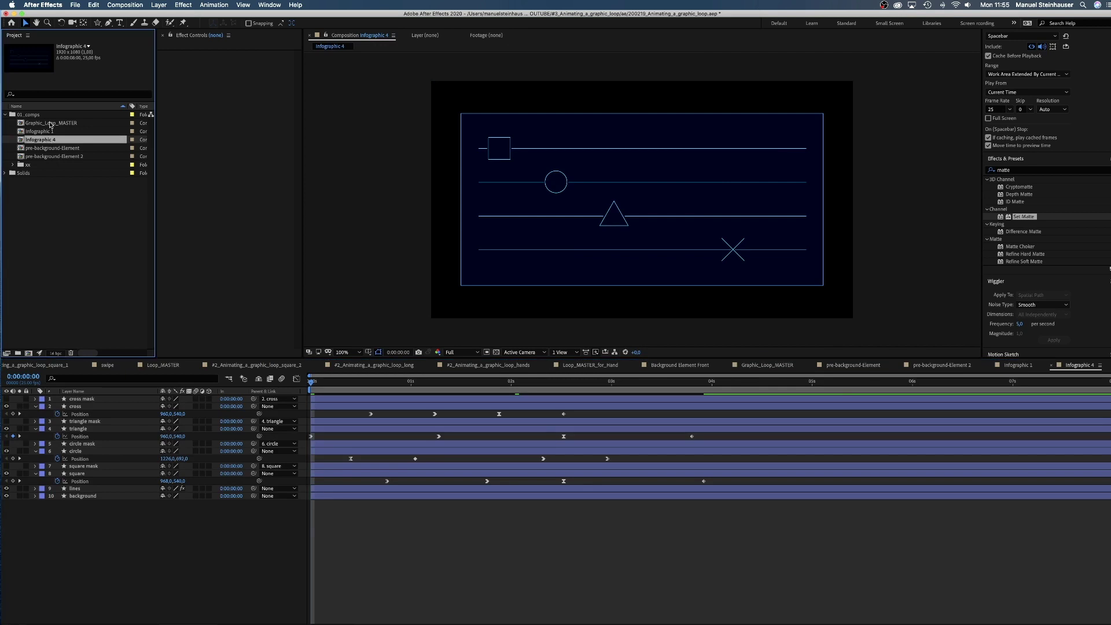
key("Return")
type("2")
key("Return")
- Delete the eight shape and mask layers from Infographic 2
left_click(78, 429)
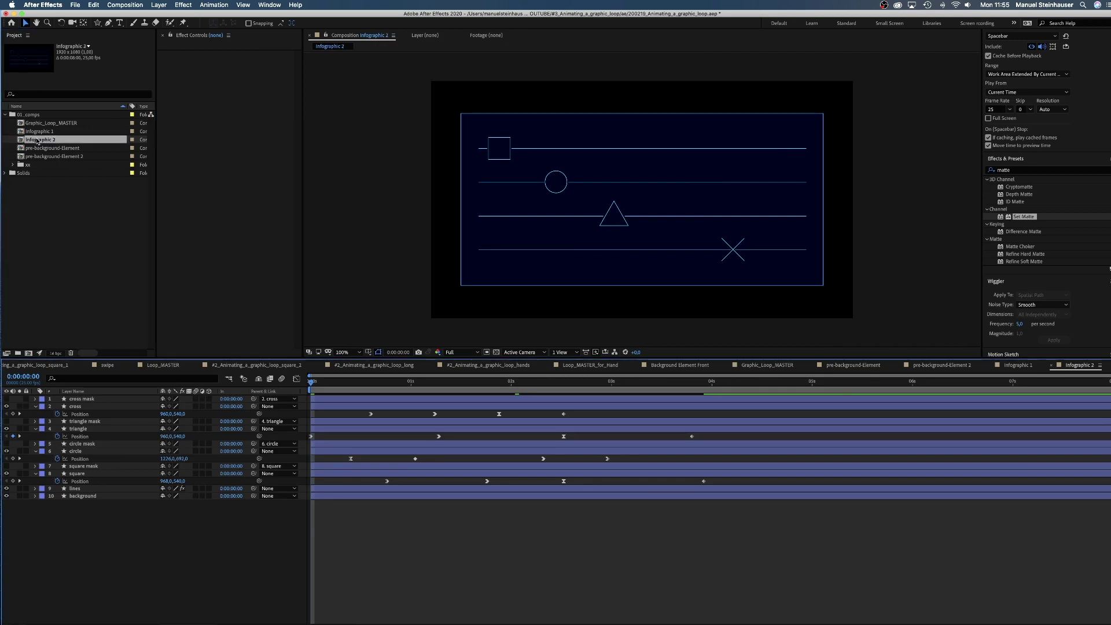
left_click(79, 405)
left_click(78, 475, "shift")
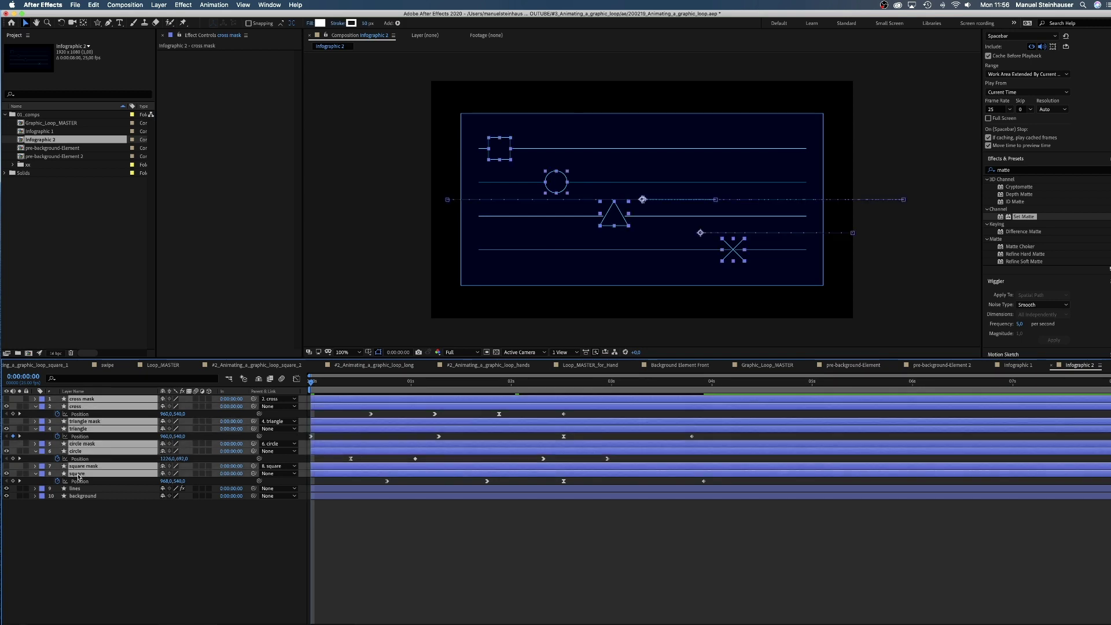
key("Delete")
- Remove all four Set Matte effects from the lines layer
left_click(77, 401)
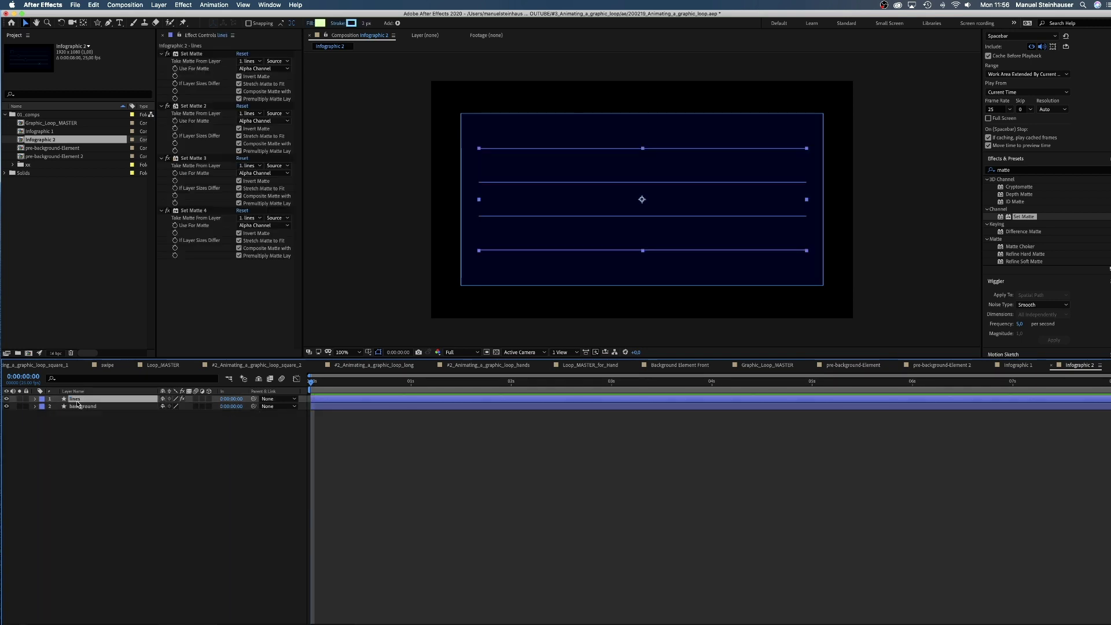
left_click(193, 164)
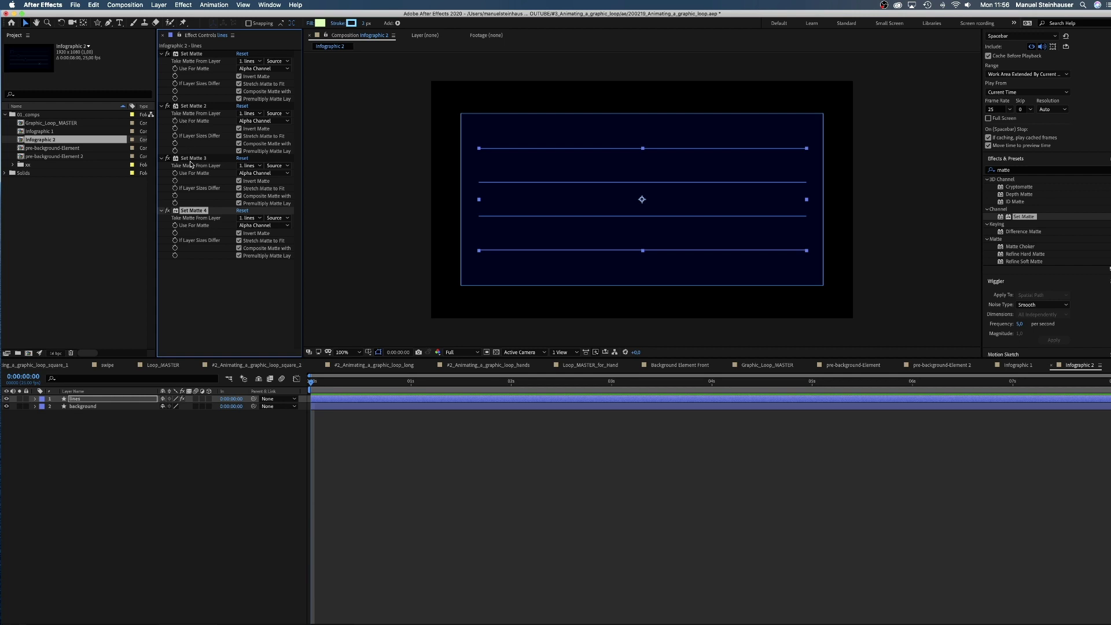
left_click(193, 158, "shift")
left_click(193, 106, "shift")
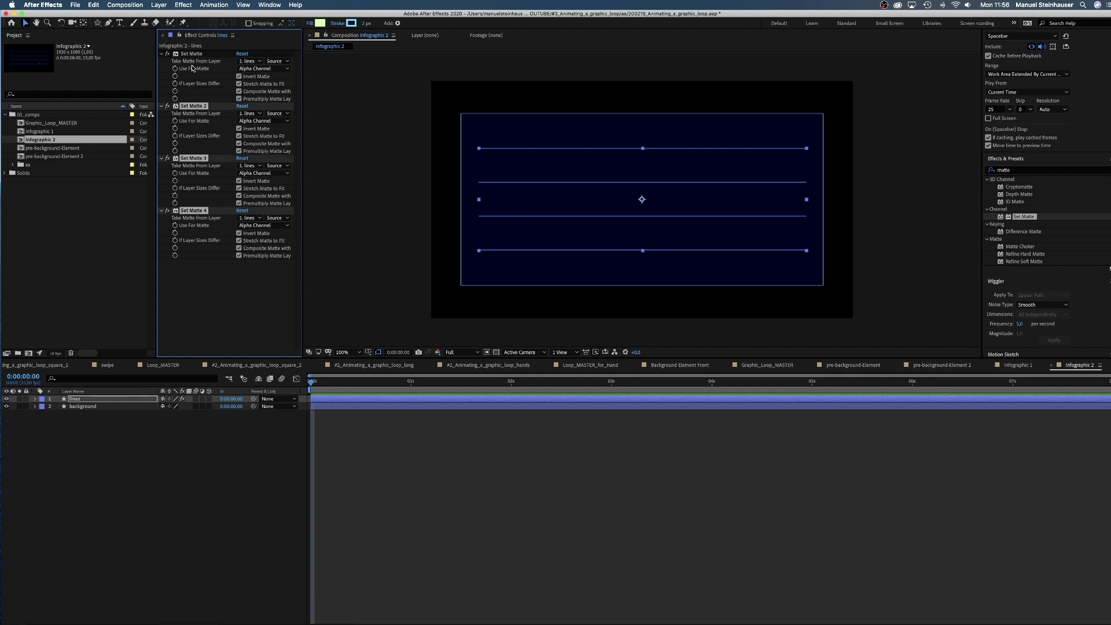
left_click(192, 53, "shift")
key("Delete")
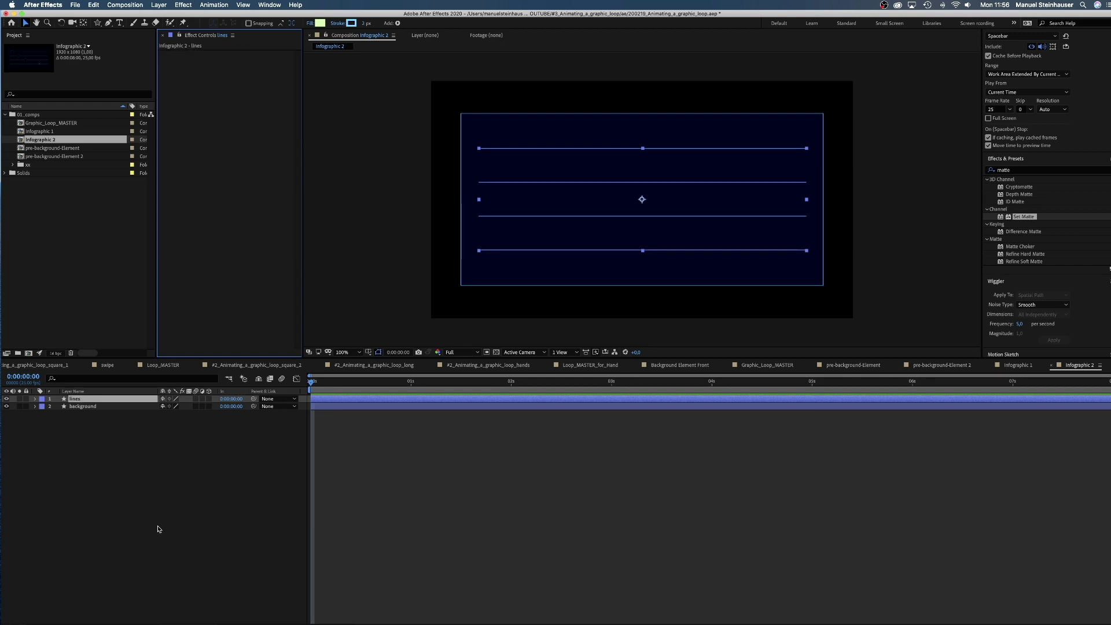
left_click(159, 529)
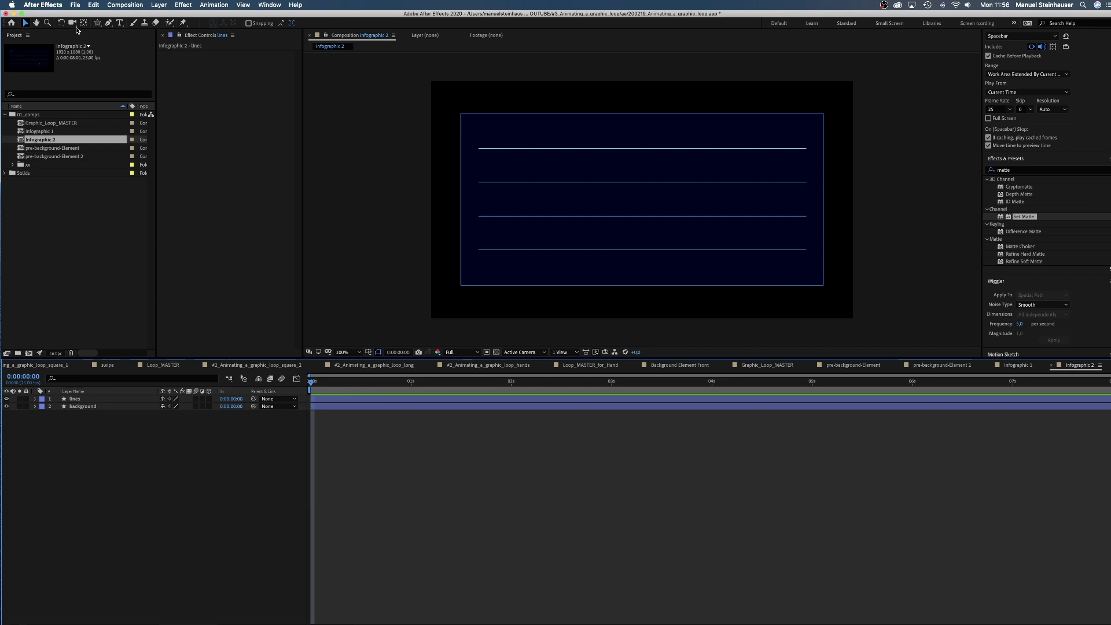
- Add a full-comp rectangle shape layer and hide its white fill
mouse_move(97, 23)
left_mouse_down()
mouse_move(110, 29)
mouse_move(98, 28)
left_mouse_up()
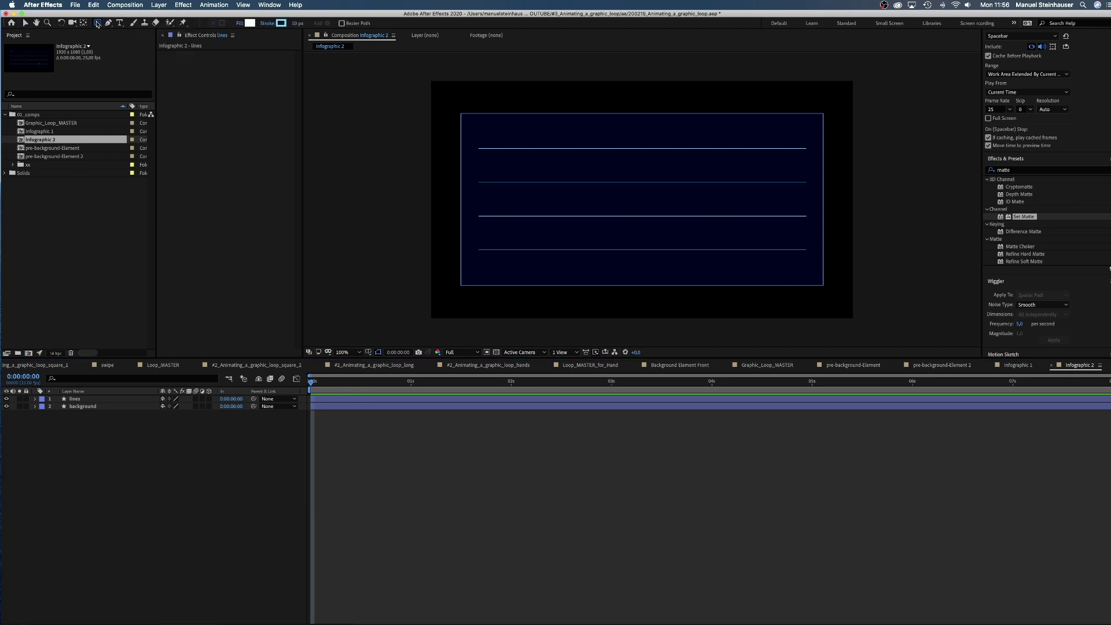
double_click(97, 24)
key("v")
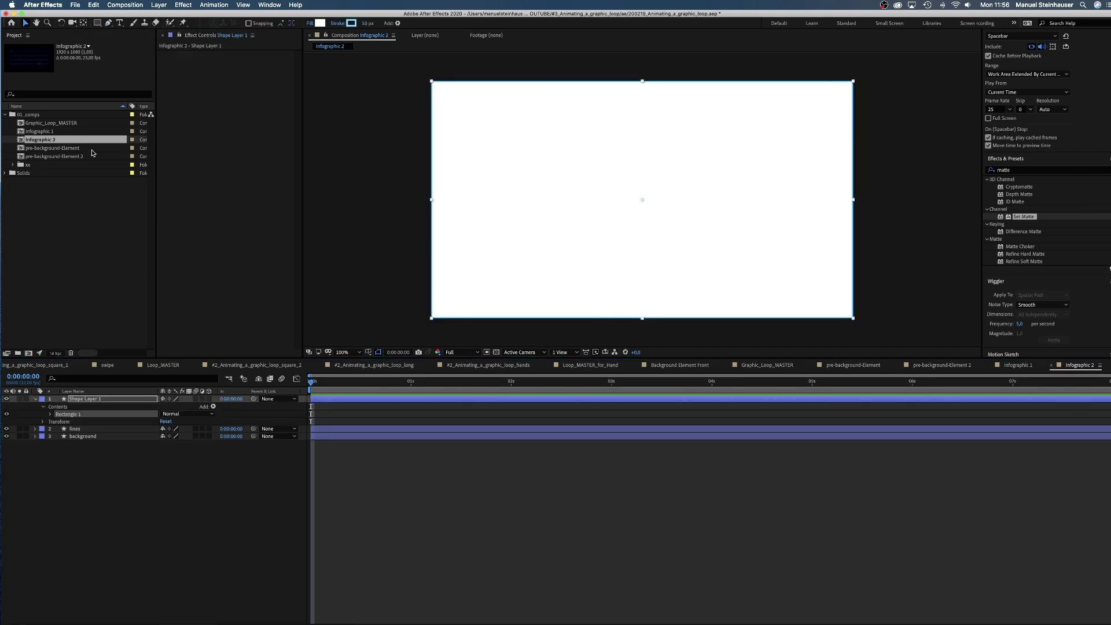
left_click(50, 414)
left_click(7, 436)
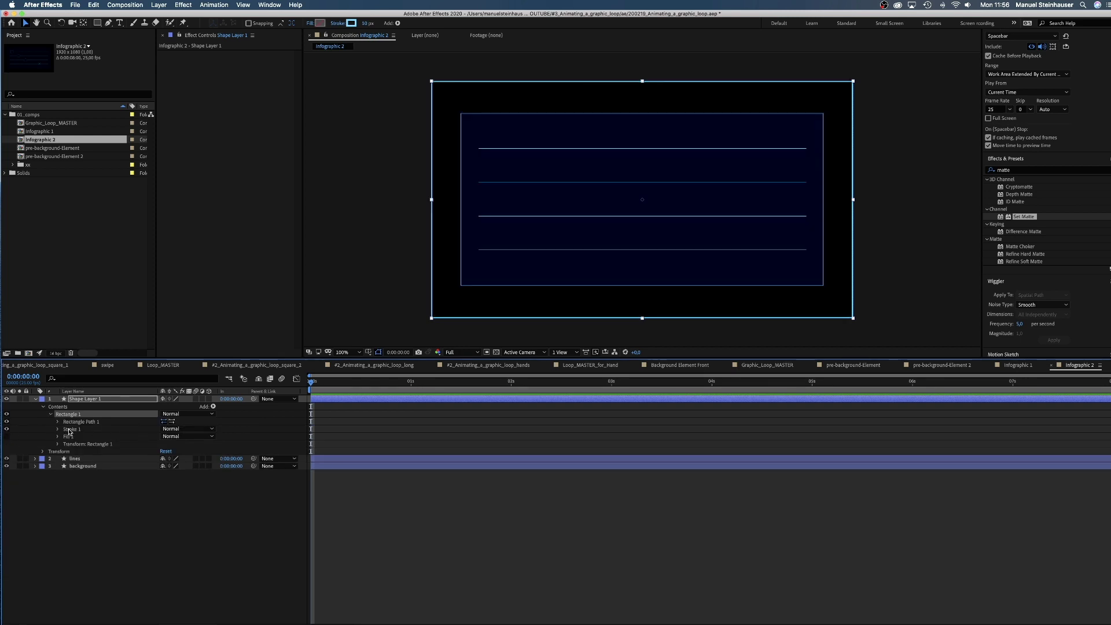
- Resize the rectangle path to frame the lines and set its stroke width to 4 px
left_click(58, 422)
left_click_drag(174, 429, 3, 457)
left_click(162, 428)
mouse_move(187, 429)
left_mouse_down()
mouse_move(149, 431)
mouse_move(186, 429)
left_mouse_up()
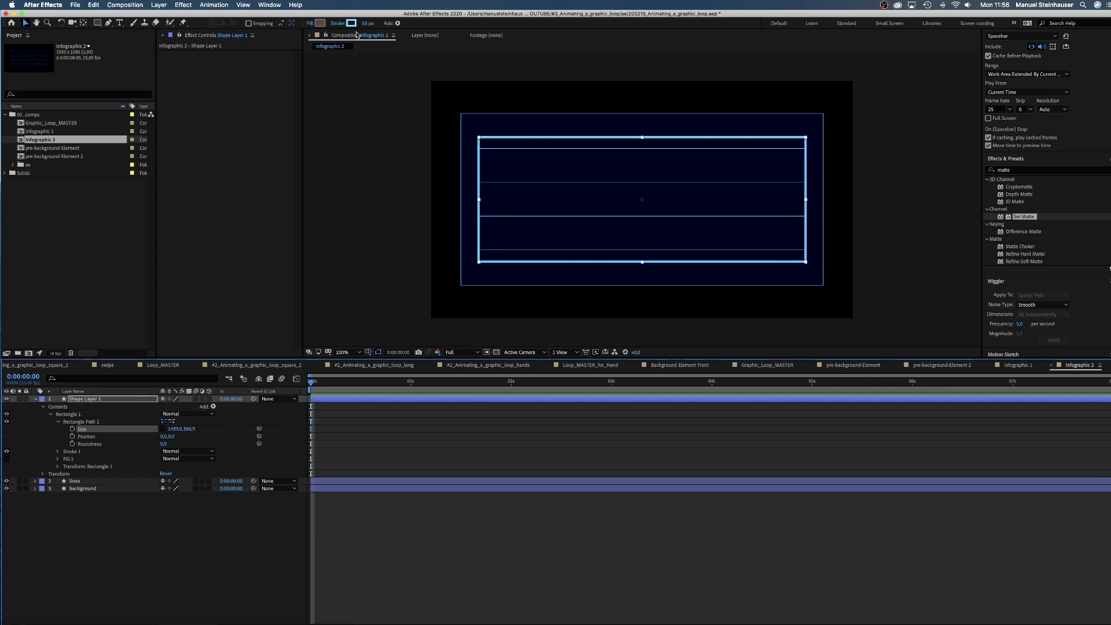
left_click(368, 23)
type("4")
key("Return")
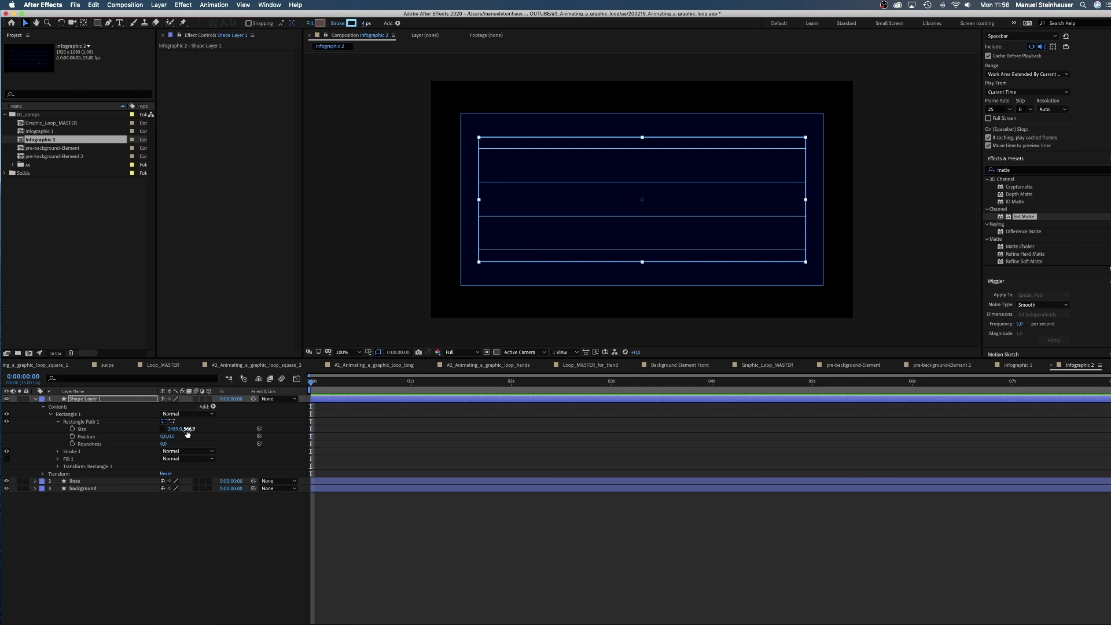
left_click_drag(187, 428, 176, 429)
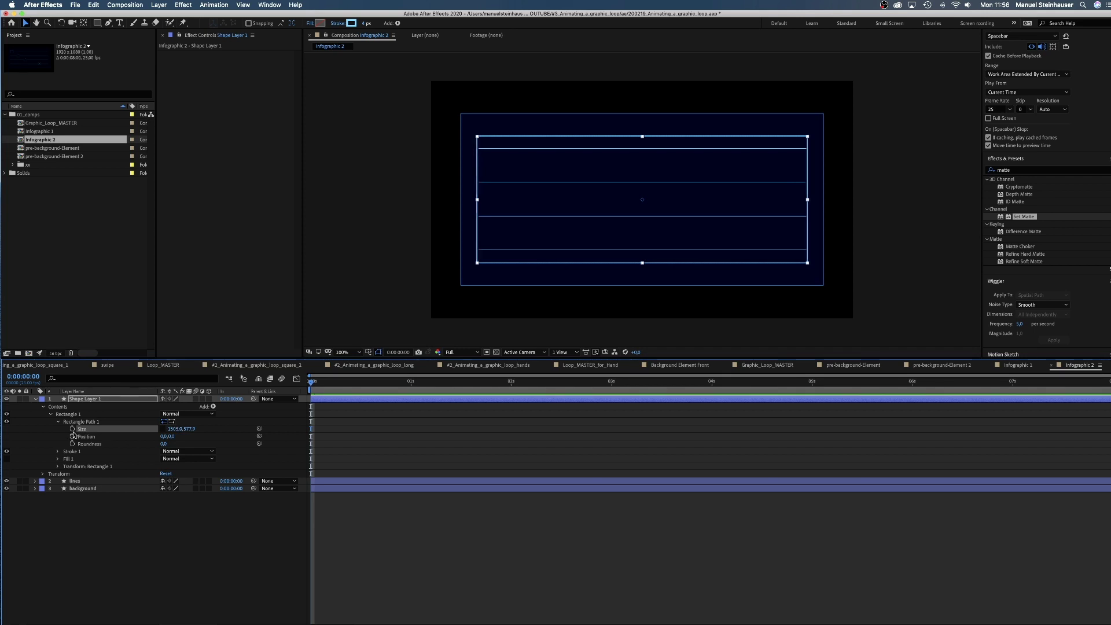
- Convert the rectangle to a Bezier path and add a point on its top edge
right_click(87, 421)
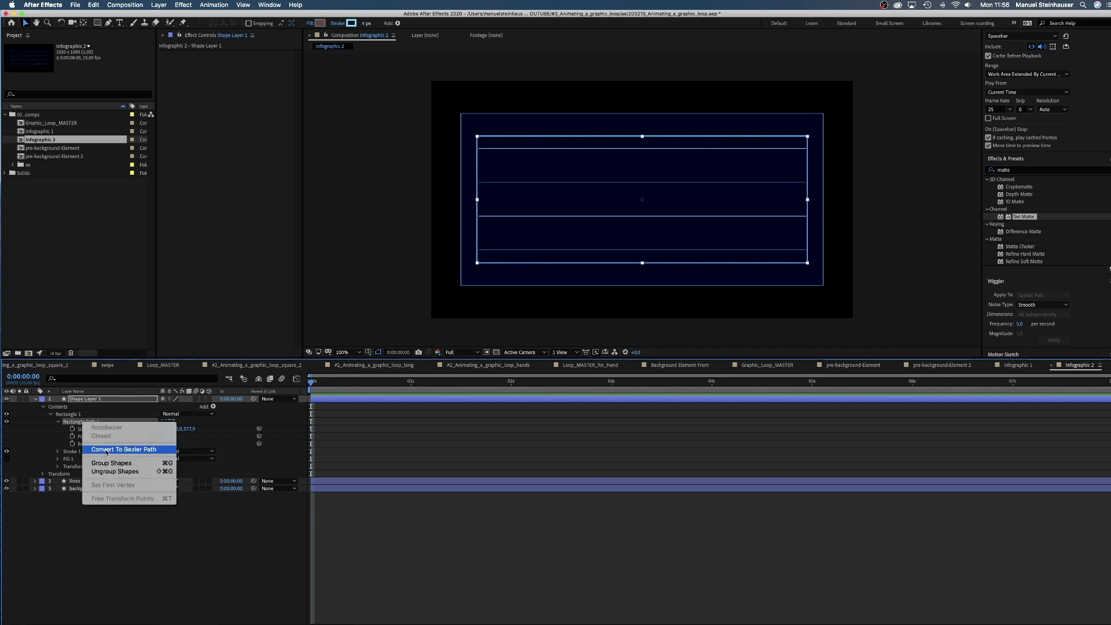
left_click(103, 449)
left_click(58, 421)
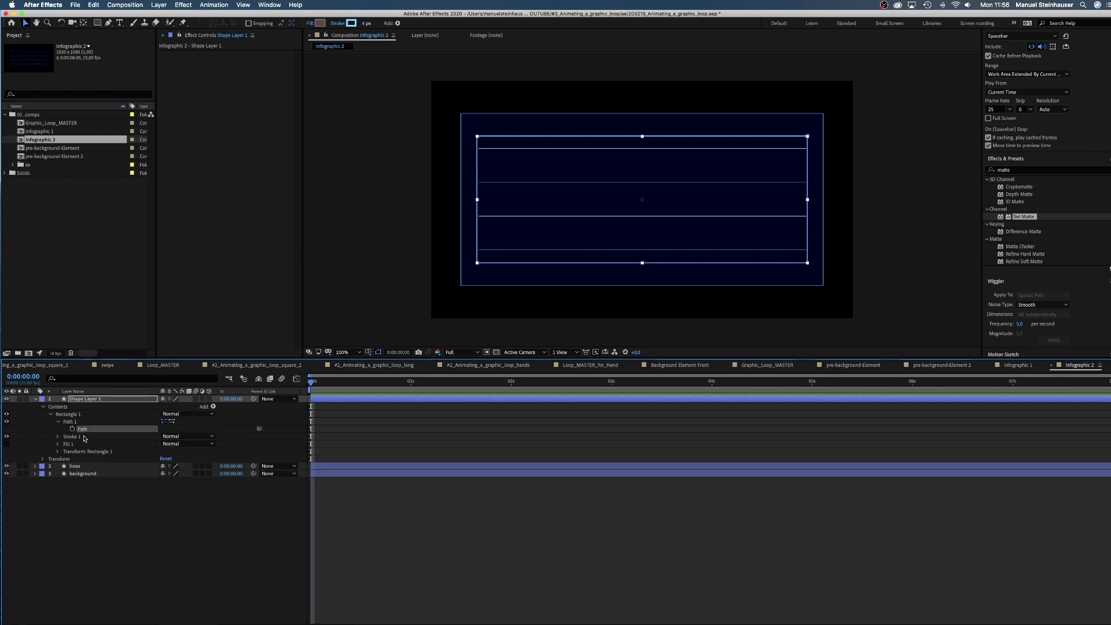
left_click(84, 430)
left_click(108, 23)
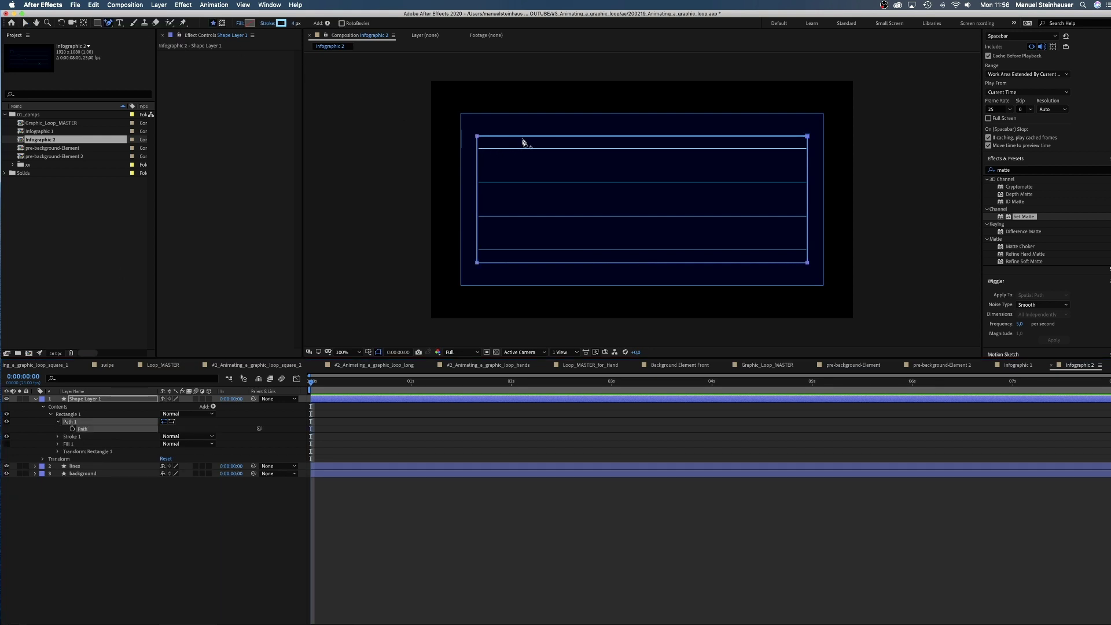
left_click(521, 136)
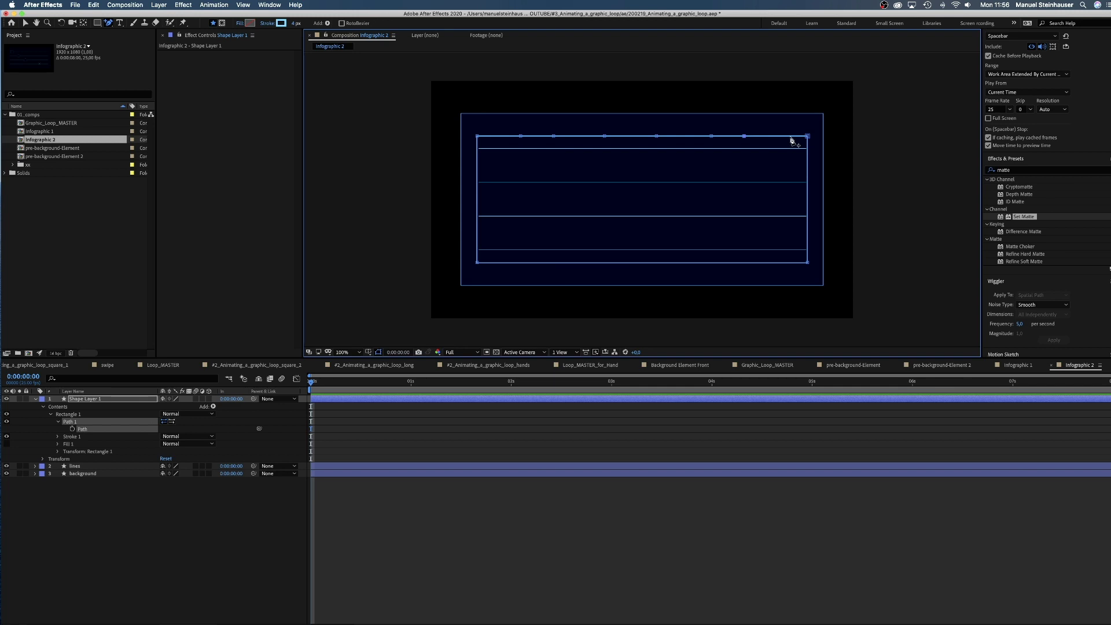
- Drag the top-left corner and top-edge points down into a zigzag chart line rising rightward
key("v")
left_click_drag(477, 137, 482, 251)
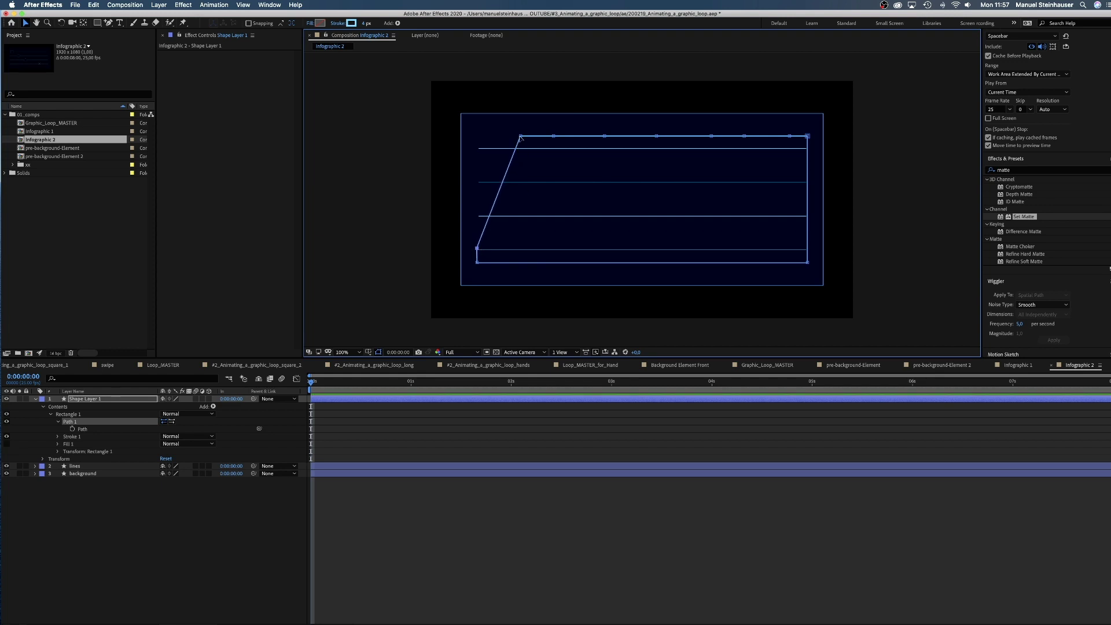
left_click_drag(521, 137, 555, 232)
left_click_drag(604, 137, 584, 189)
left_click_drag(656, 136, 637, 173)
left_click_drag(711, 136, 694, 197)
left_click_drag(745, 137, 695, 200)
- Add Trim Paths to the chart line and keyframe End rising to 100% later
left_click(70, 507)
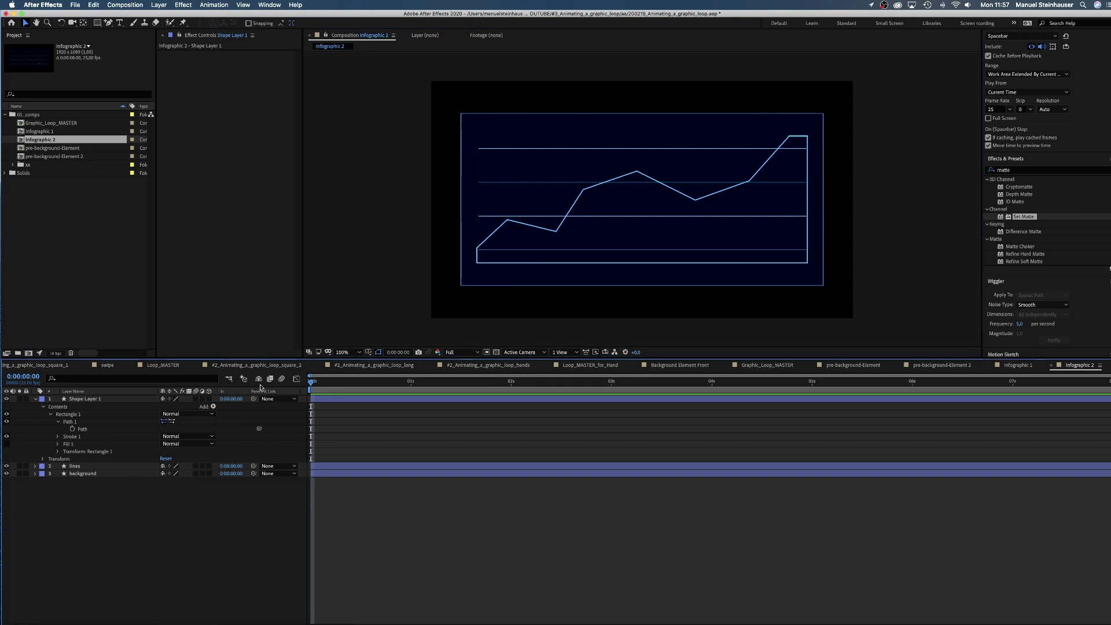
left_click(213, 407)
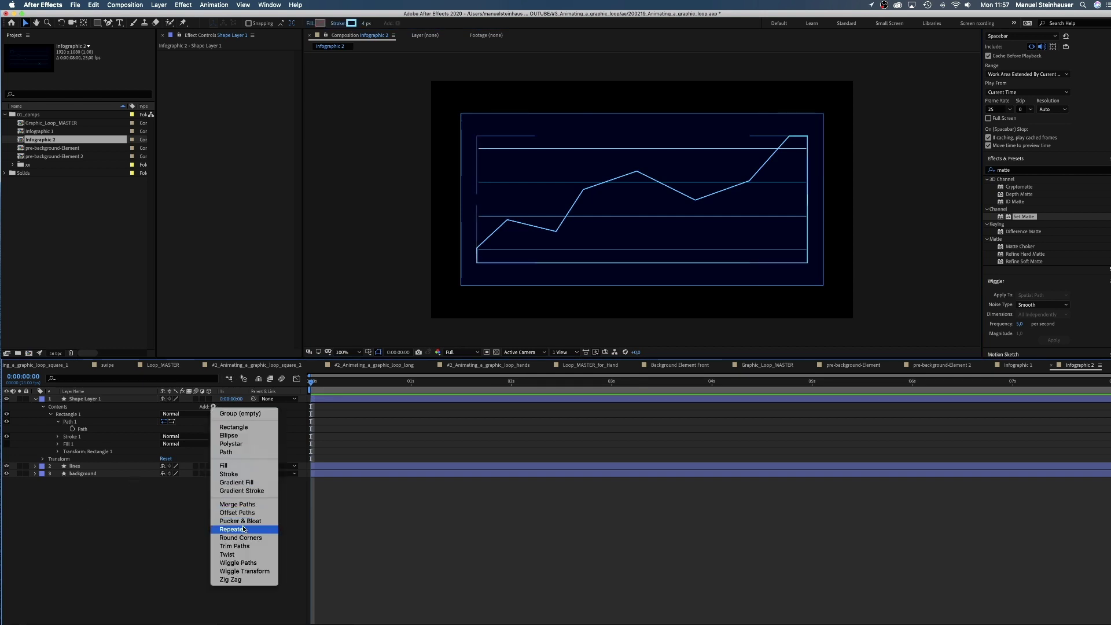
left_click(234, 546)
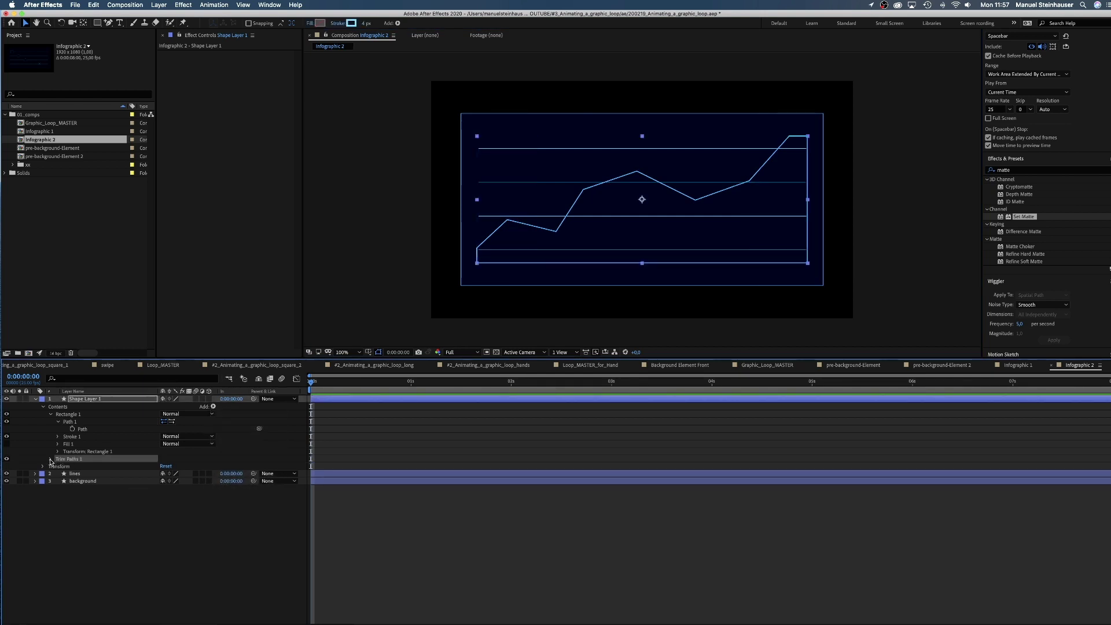
left_click(50, 459)
left_click(87, 473)
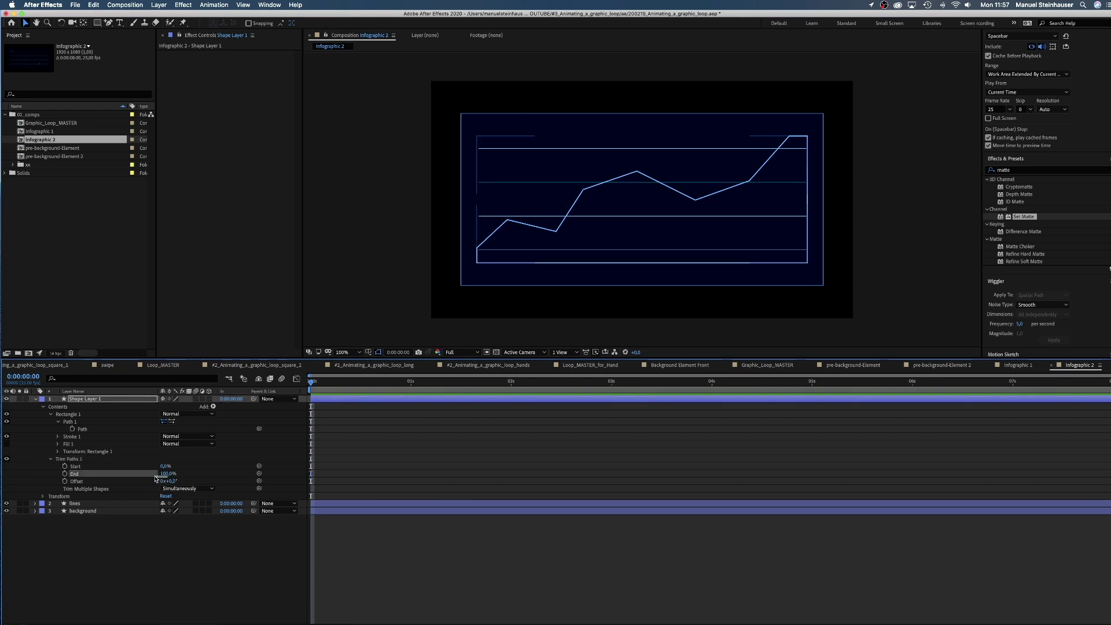
left_click_drag(162, 474, 156, 473)
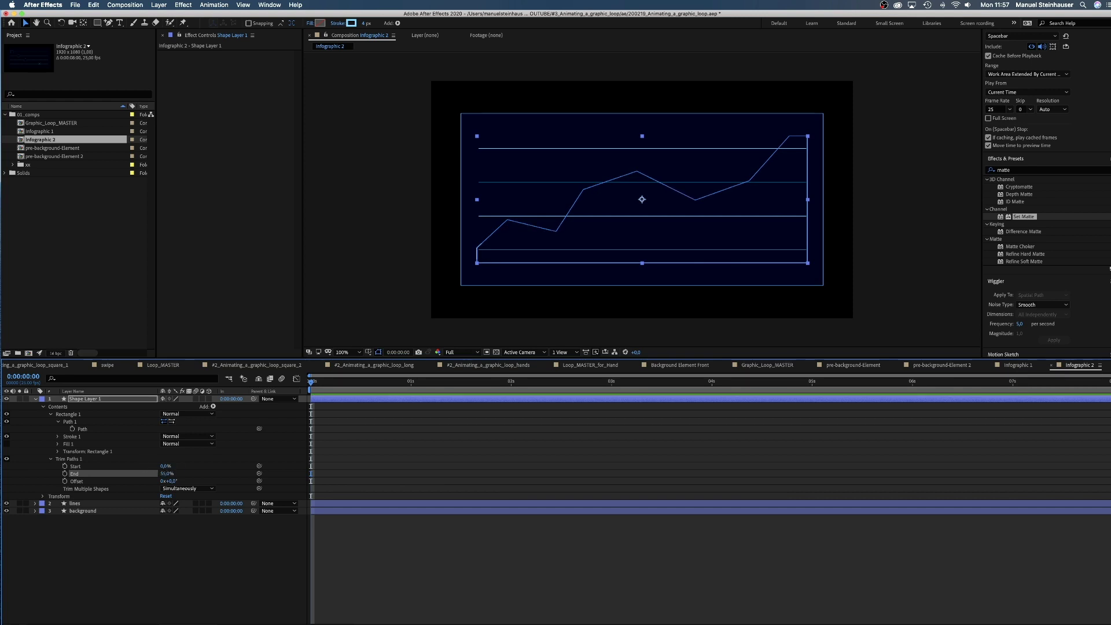
left_click(65, 466)
left_click(65, 473)
left_click_drag(326, 382, 511, 387)
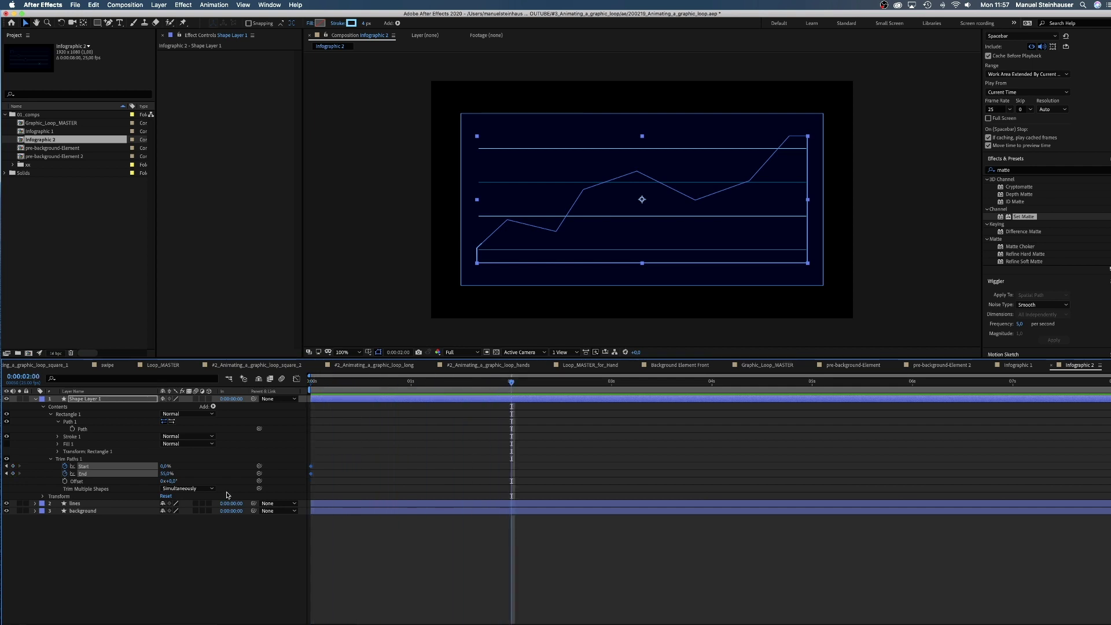
left_click_drag(167, 474, 242, 476)
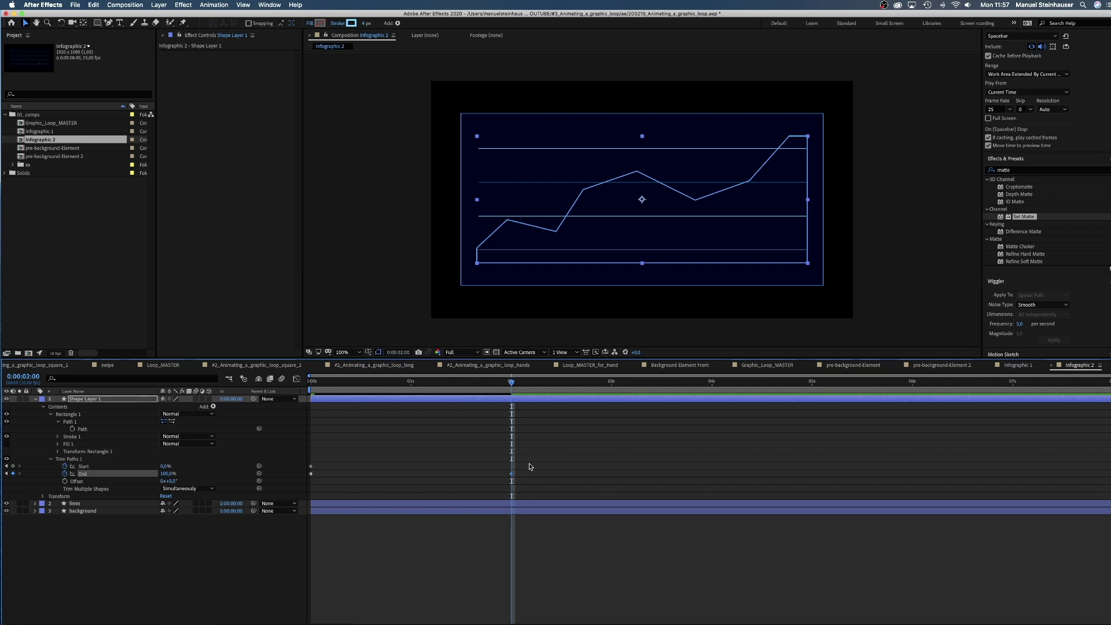
- Apply Easy Ease to the End keyframes, adjust the speed curve, and move the final key to 3s
left_click_drag(531, 462, 501, 487)
right_click(512, 476)
mouse_move(556, 576)
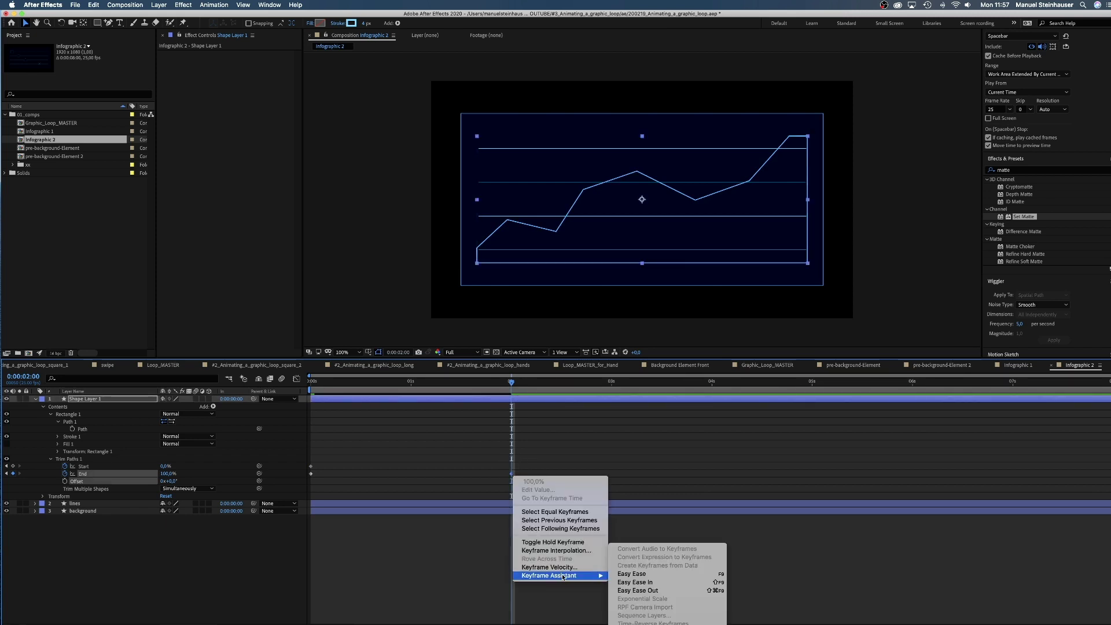
left_click(648, 584)
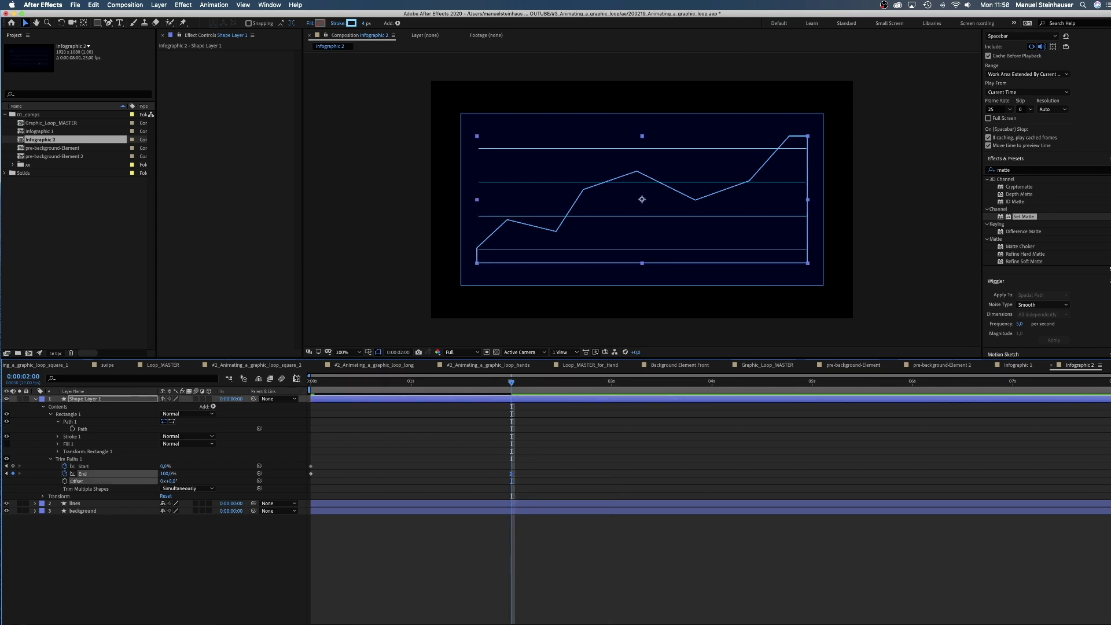
left_click(296, 379)
left_click_drag(486, 594, 466, 595)
left_click_drag(328, 478, 379, 596)
left_click(296, 378)
left_click_drag(511, 474, 611, 474)
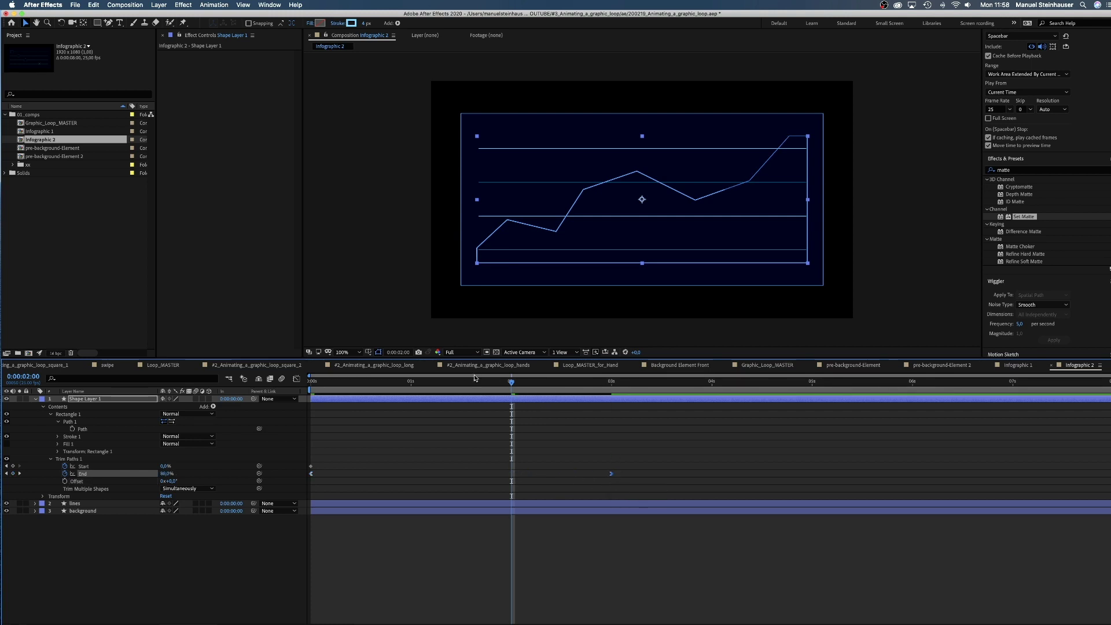
key("space")
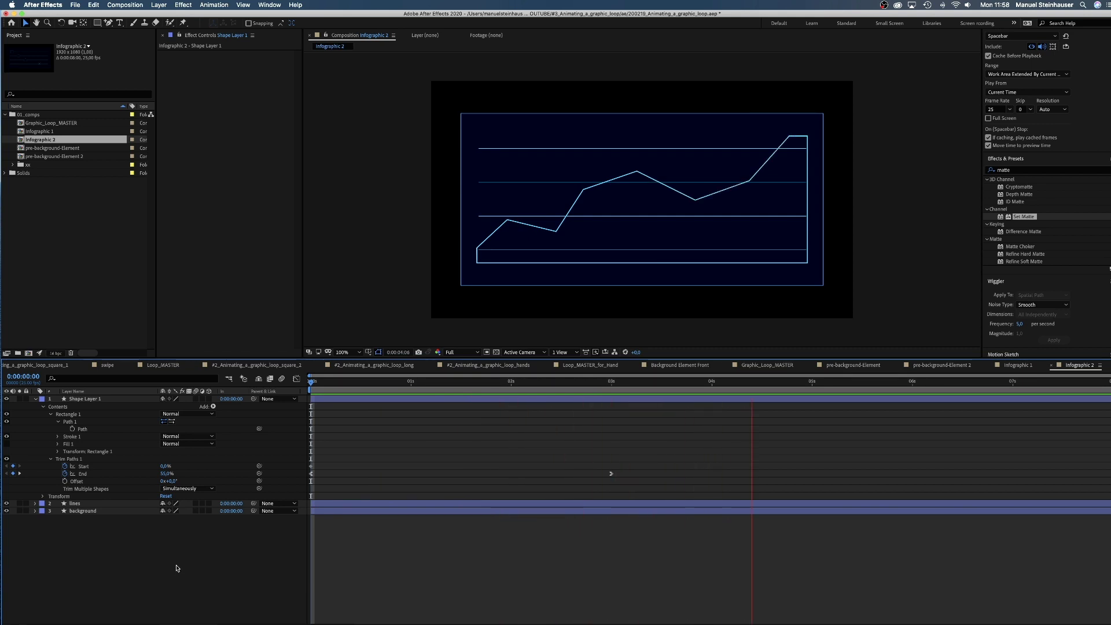
- Save, then add Infographic 2 to Graphic_Loop_MASTER by replacing a duplicated Infographic 1 layer
key("space")
key("super+s")
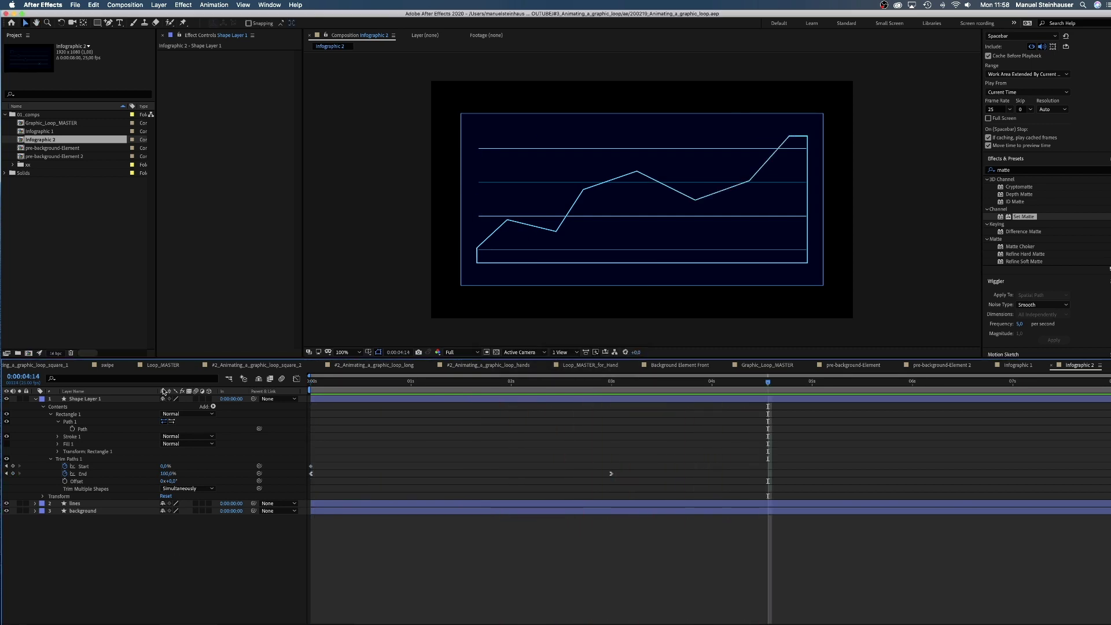
double_click(51, 123)
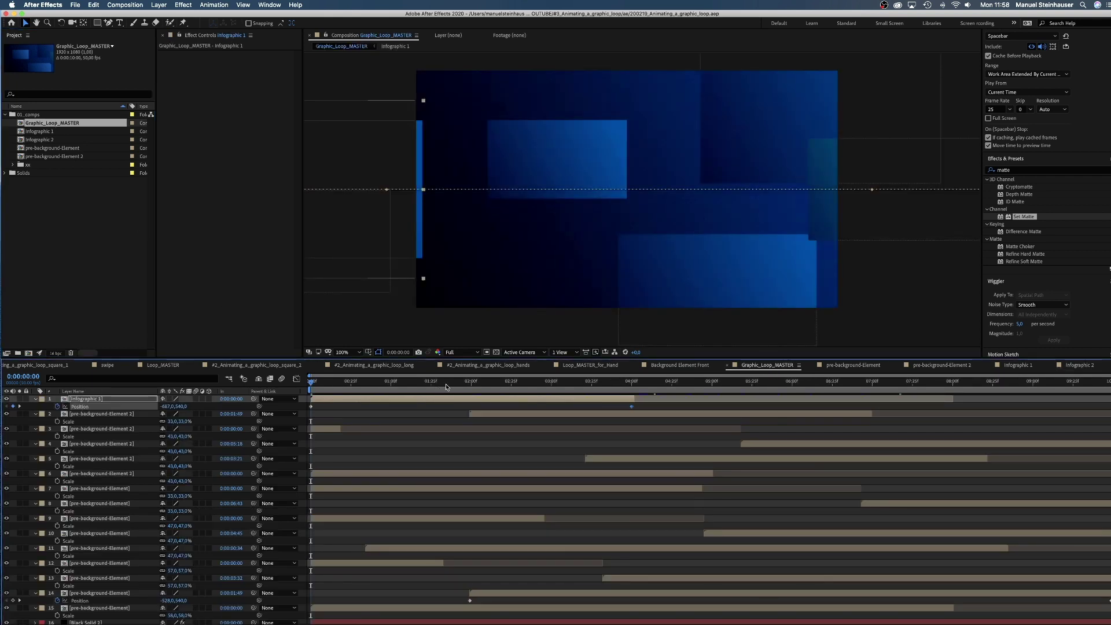
left_click(81, 399)
key("super+d")
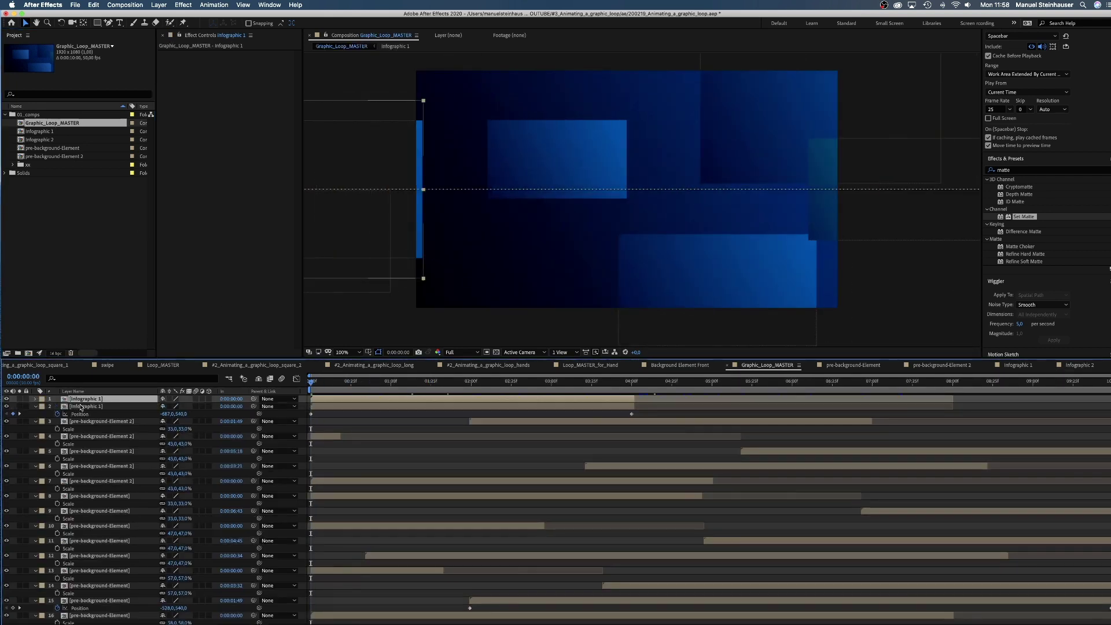
left_click_drag(40, 139, 88, 401)
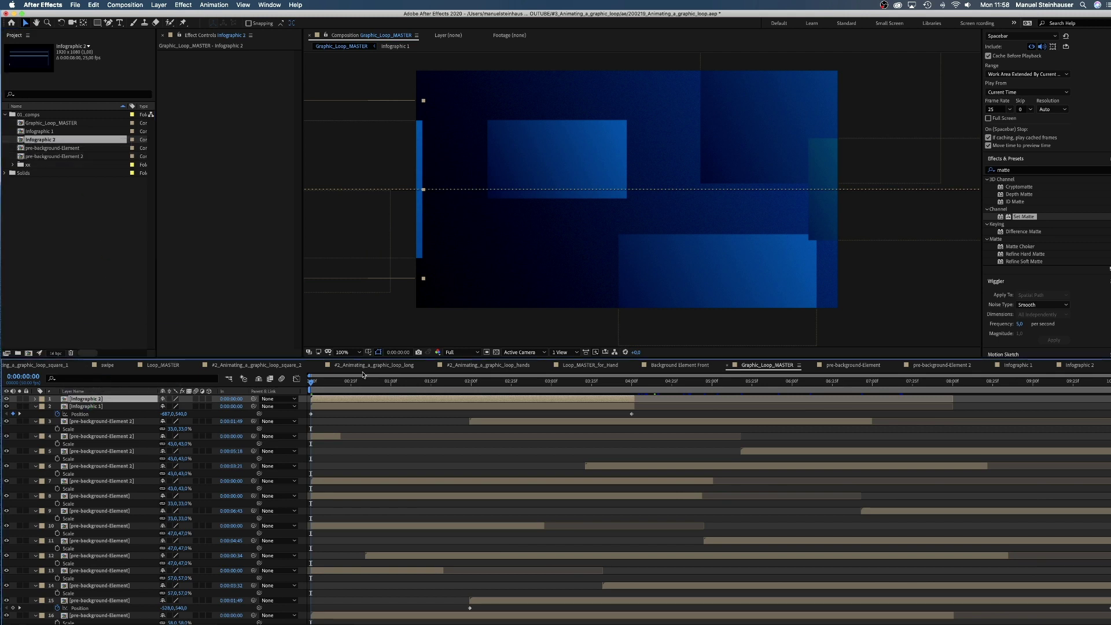
- Start Infographic 2 around 0:00:03:20 and shift both infographic layers vertically via Anchor Point
key("space")
key("space")
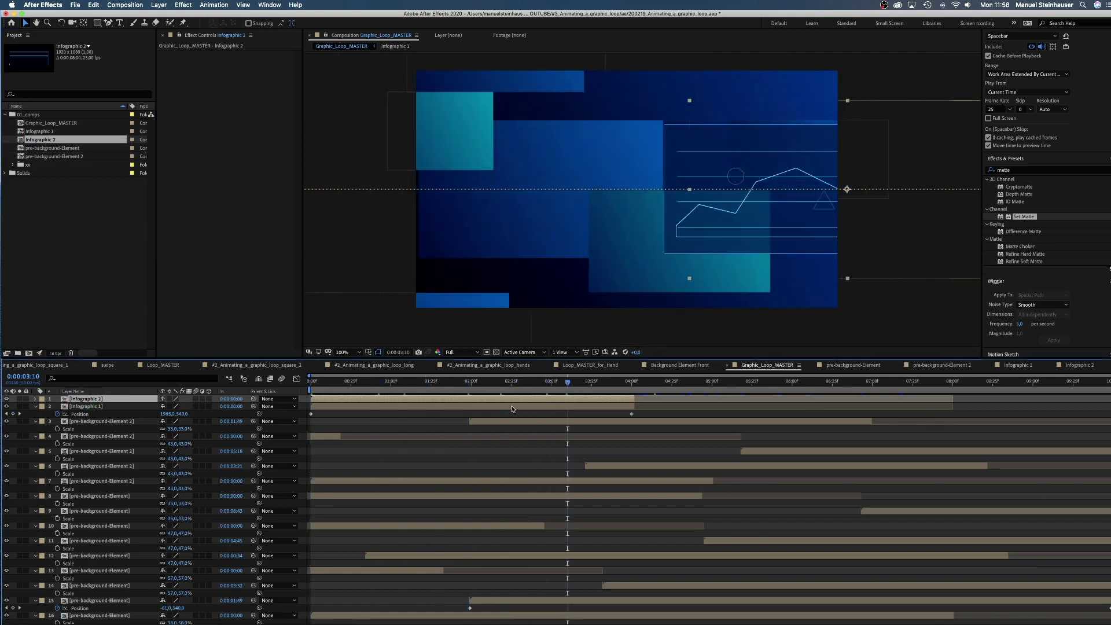
left_click_drag(394, 400, 680, 403)
left_click_drag(570, 384, 713, 351)
key("a")
left_click_drag(178, 406, 105, 399)
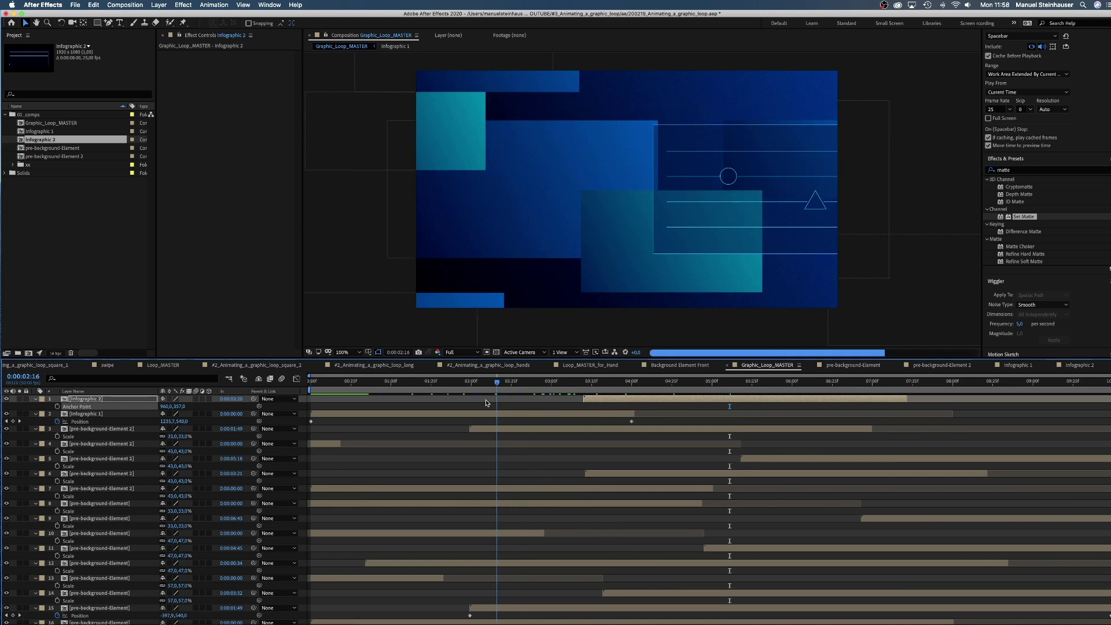
left_click(408, 414)
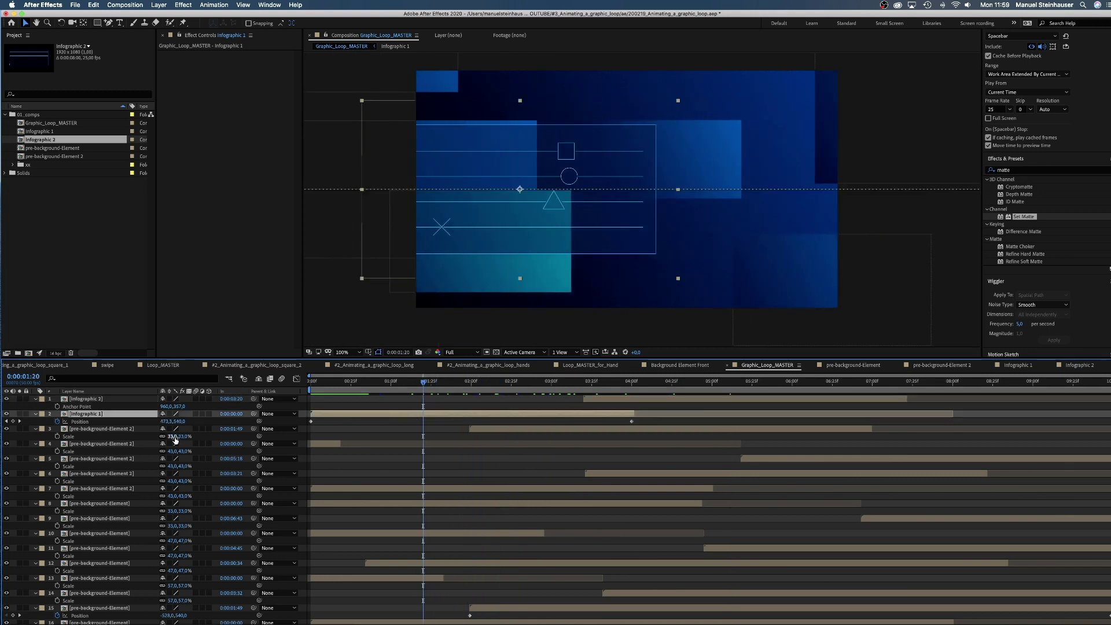
left_click_drag(180, 421, 871, 416)
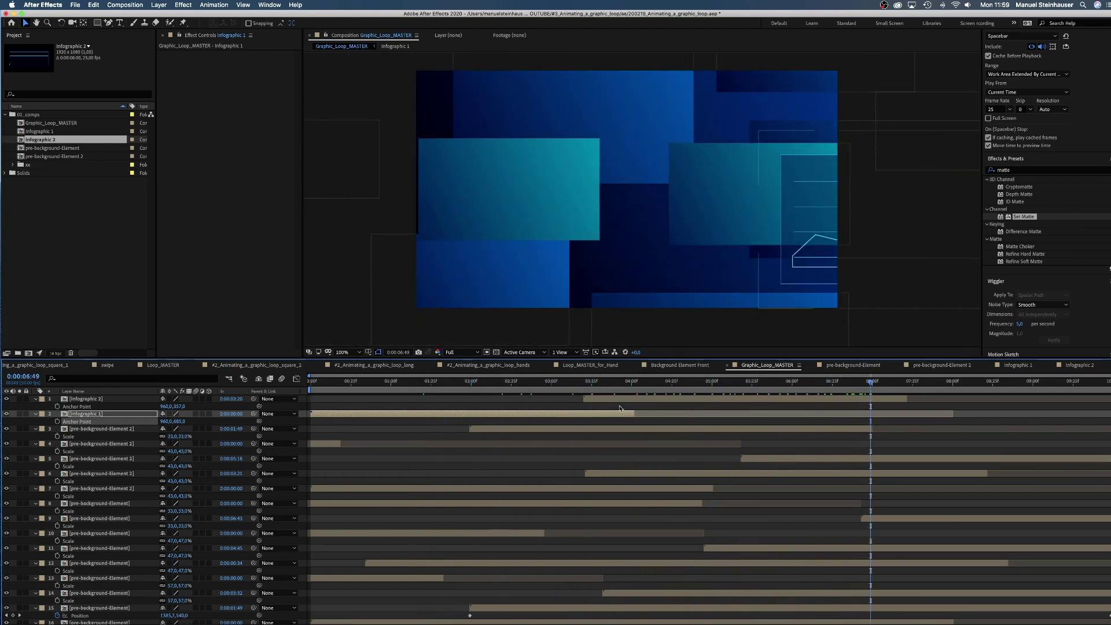
- Add two more Infographic 1 layer copies, one entering around seven seconds and one near the start
left_click(541, 414)
key("super+d")
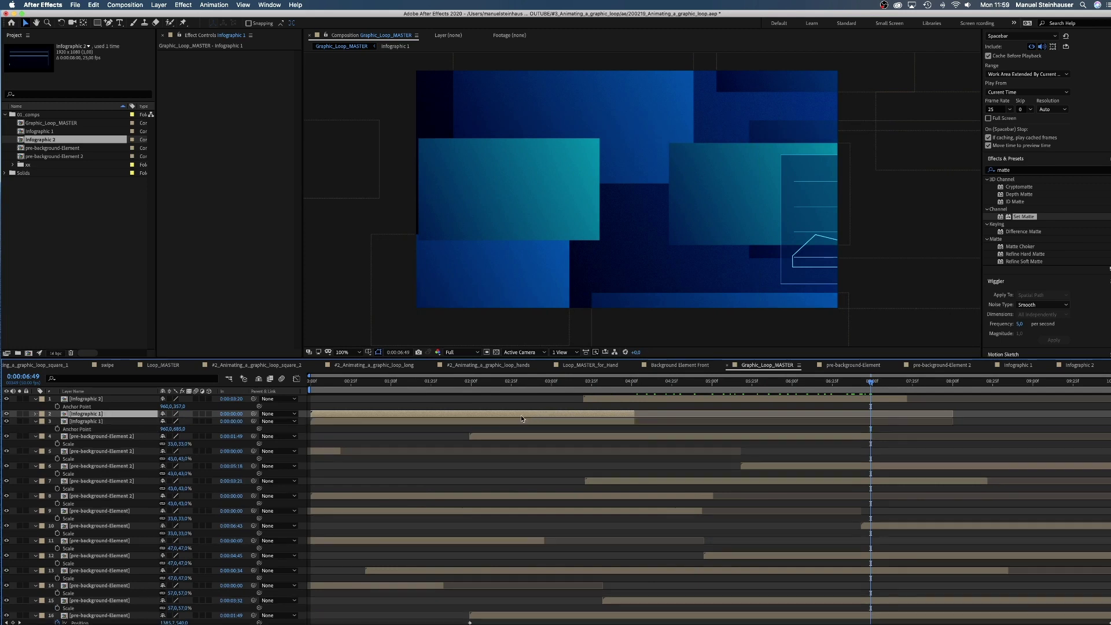
left_click_drag(518, 417, 995, 436)
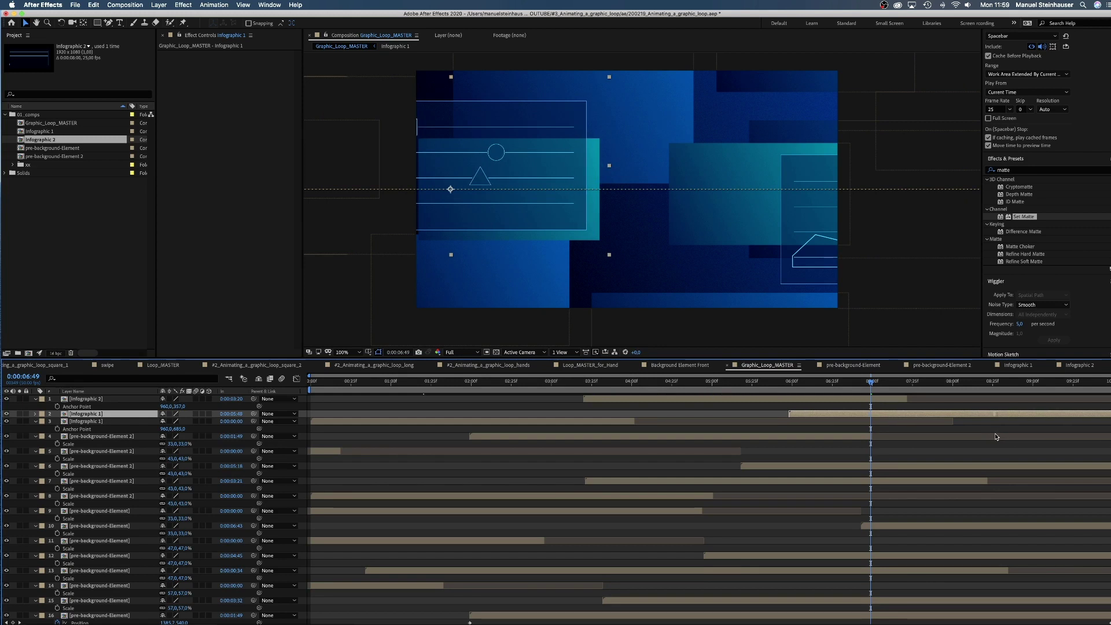
left_click(792, 386)
key("space")
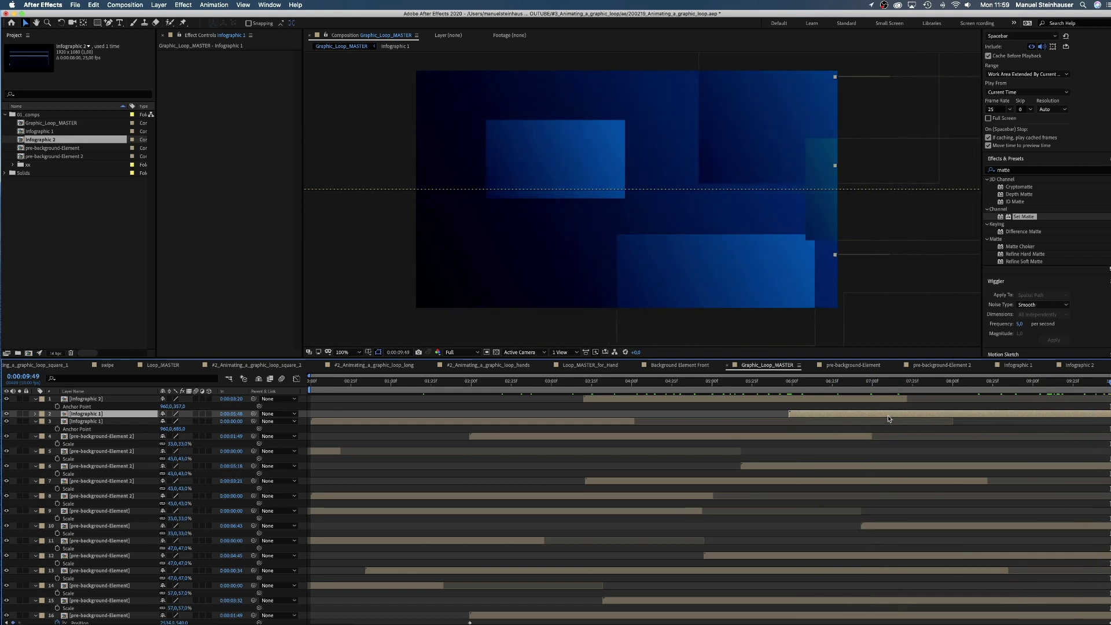
left_click_drag(910, 416, 964, 417)
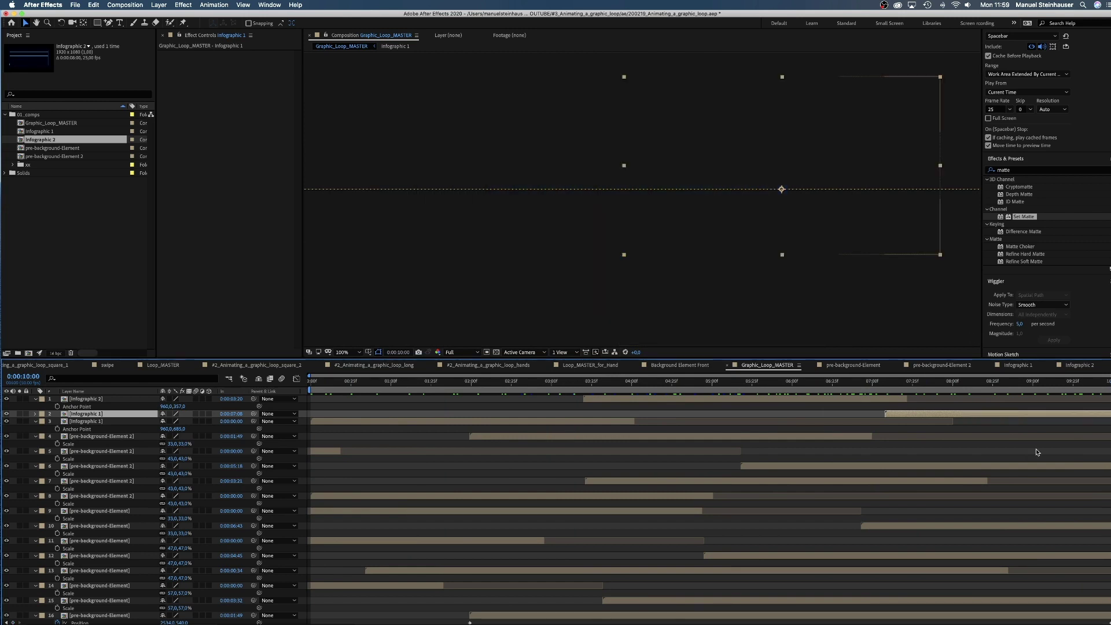
key("ctrl+d")
left_click_drag(885, 414, 372, 422)
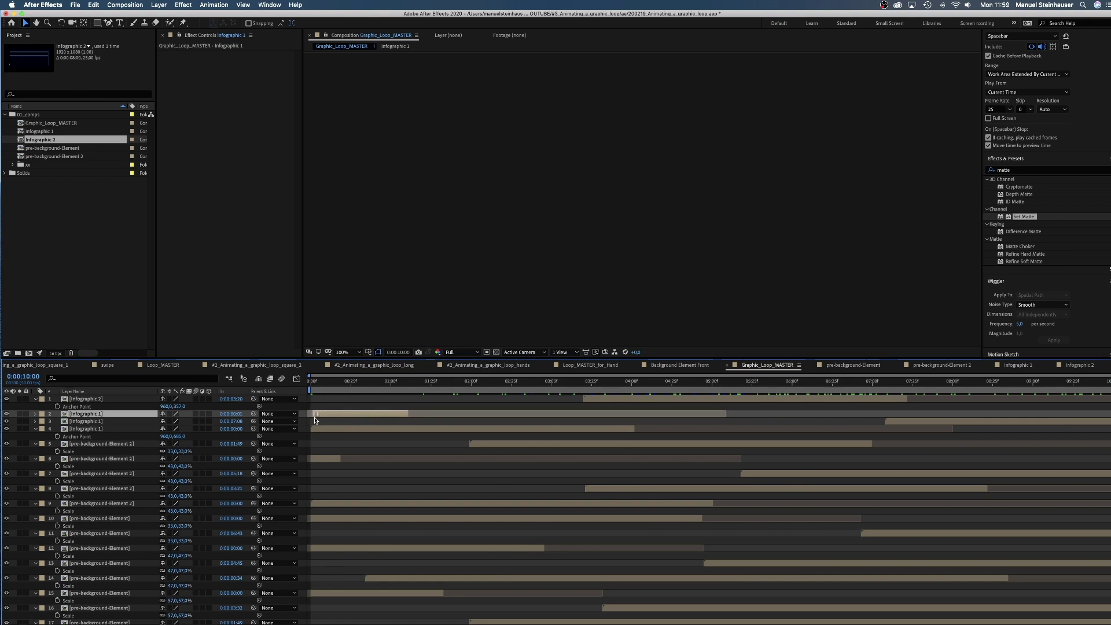
key("space")
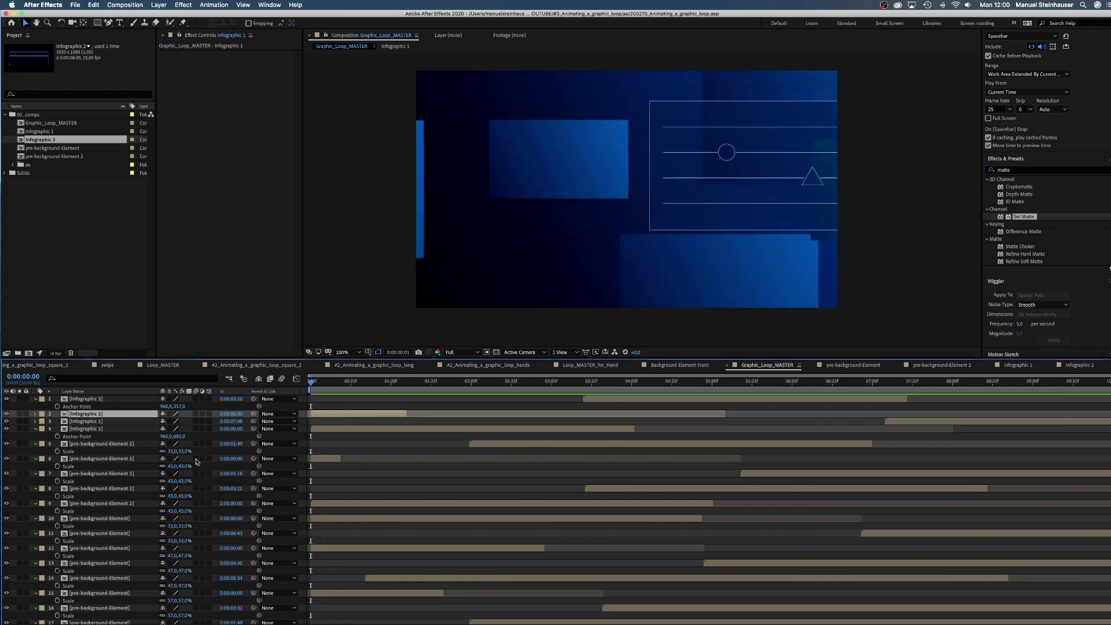